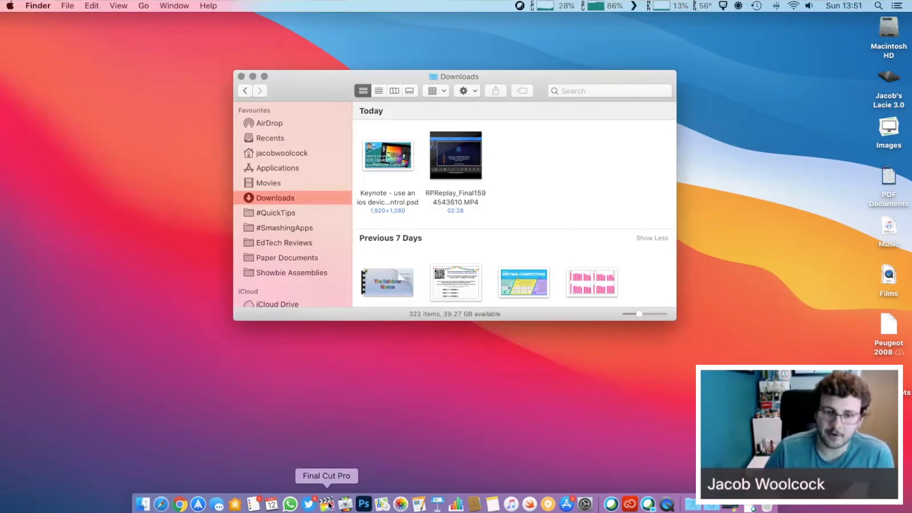
Switch to Final Cut Pro and show the video properties of the selected clip instead of its color corrections
left_click(328, 505)
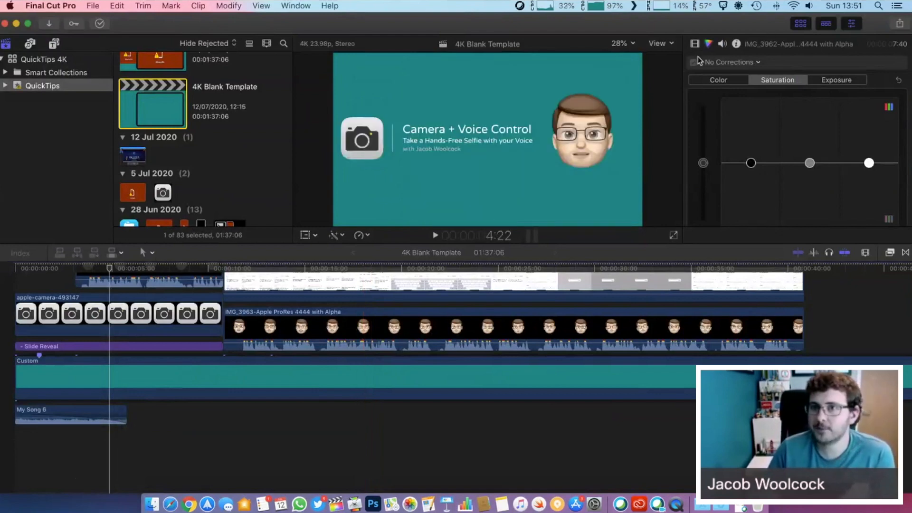
left_click(694, 43)
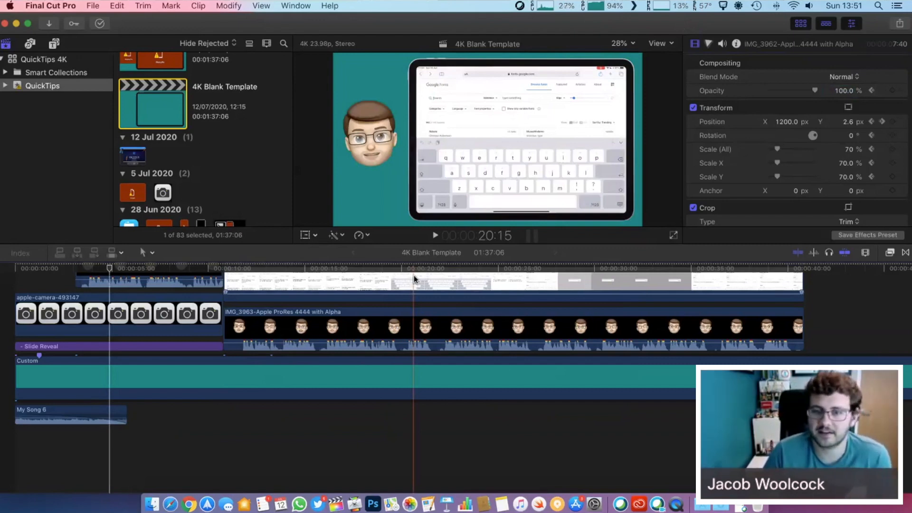
scroll(409, 276, "up", 3)
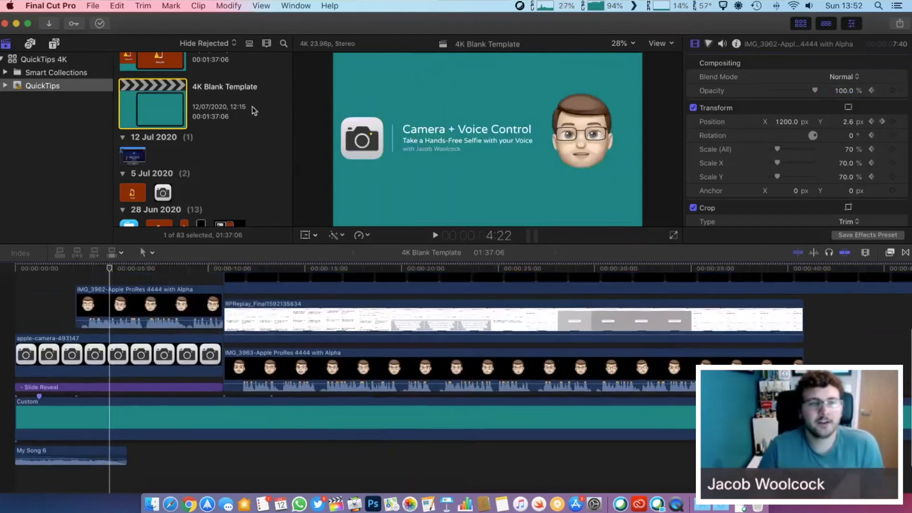
Duplicate the 4K Blank Template project in the QuickTips event
scroll(254, 110, "up", 5)
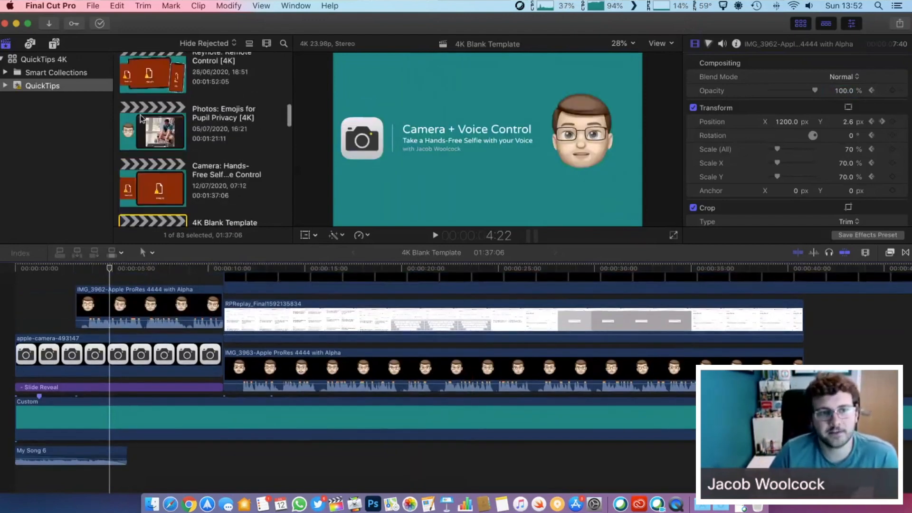
scroll(162, 118, "up", 3)
scroll(185, 118, "down", 5)
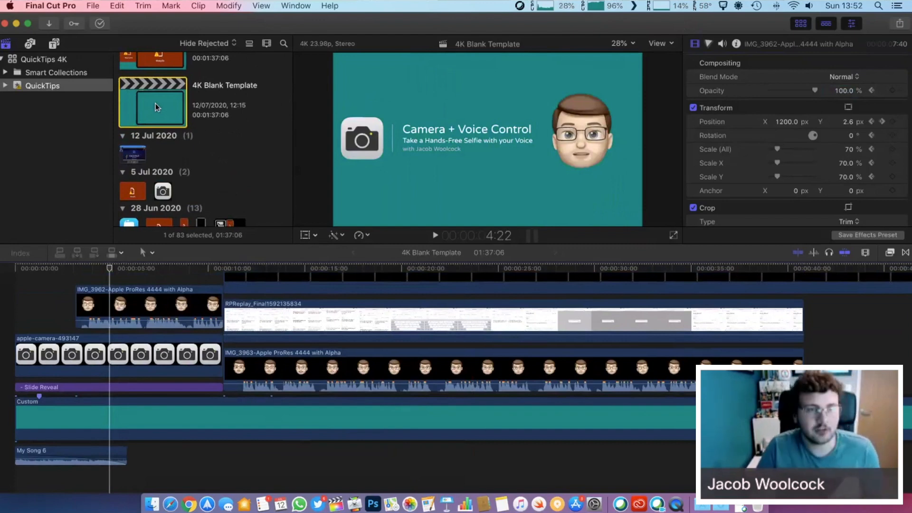
right_click(156, 100)
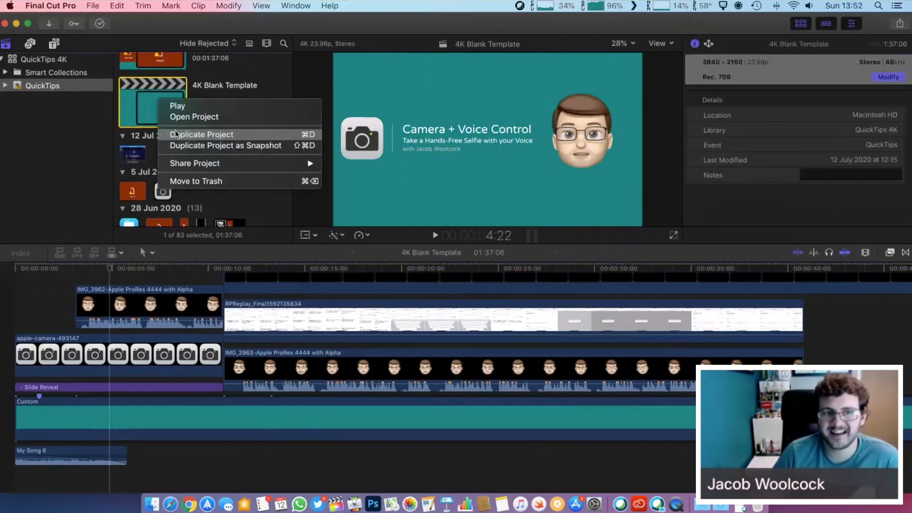
left_click(177, 135)
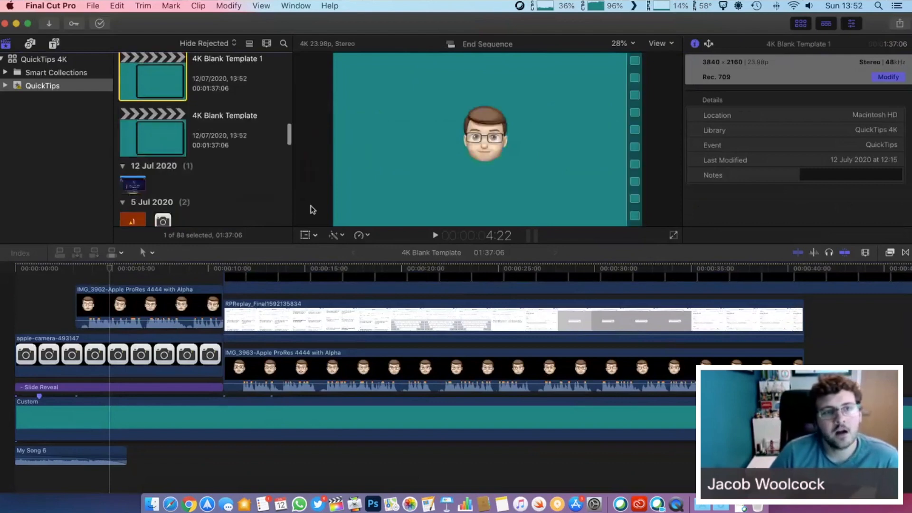
Rename the duplicated template project as Kenote Line Draw
scroll(124, 96, "up", 1)
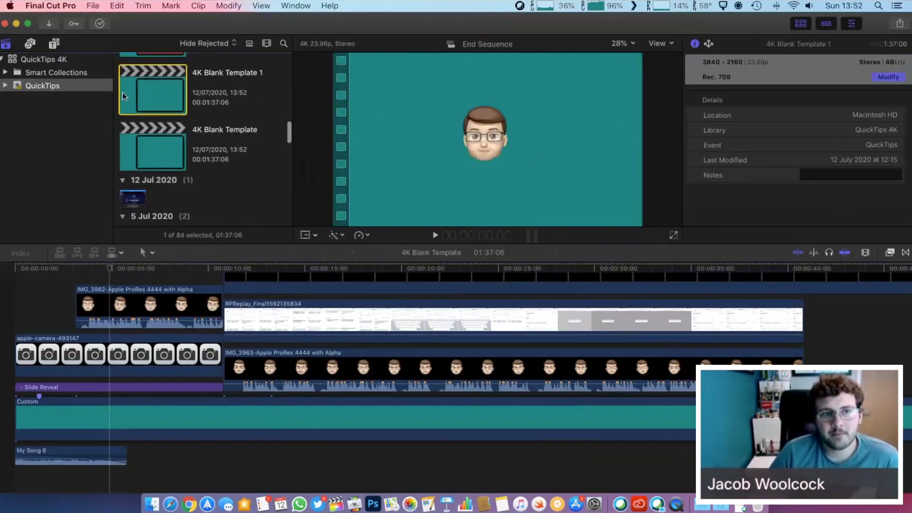
left_click(214, 74)
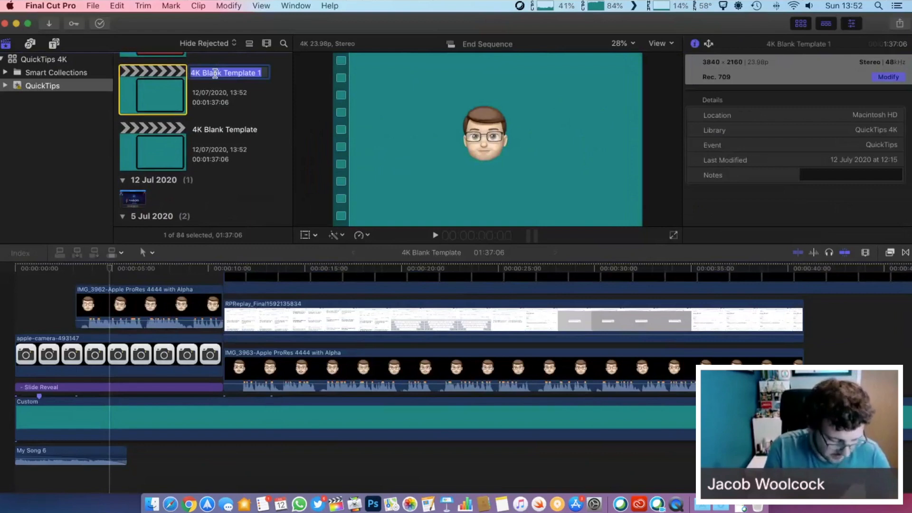
type("Kwy")
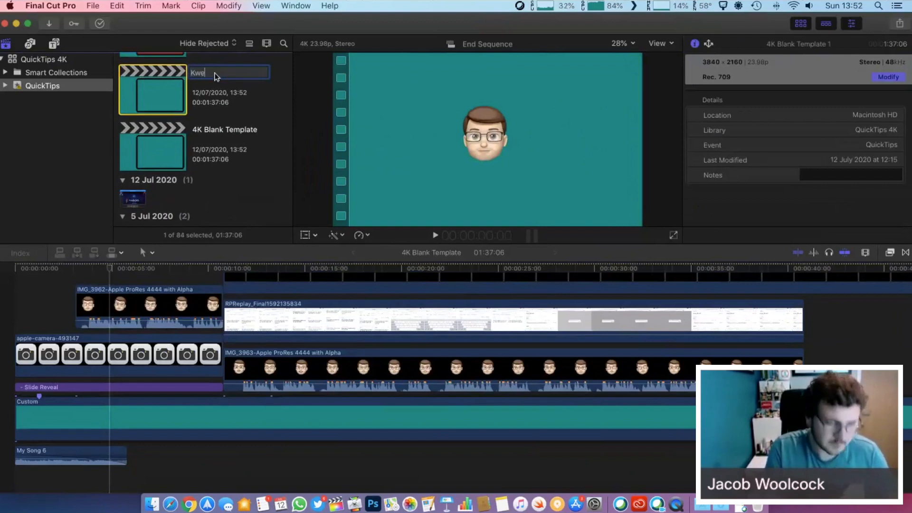
key("BackSpace")
key("BackSpace")
type("enote Line Draw")
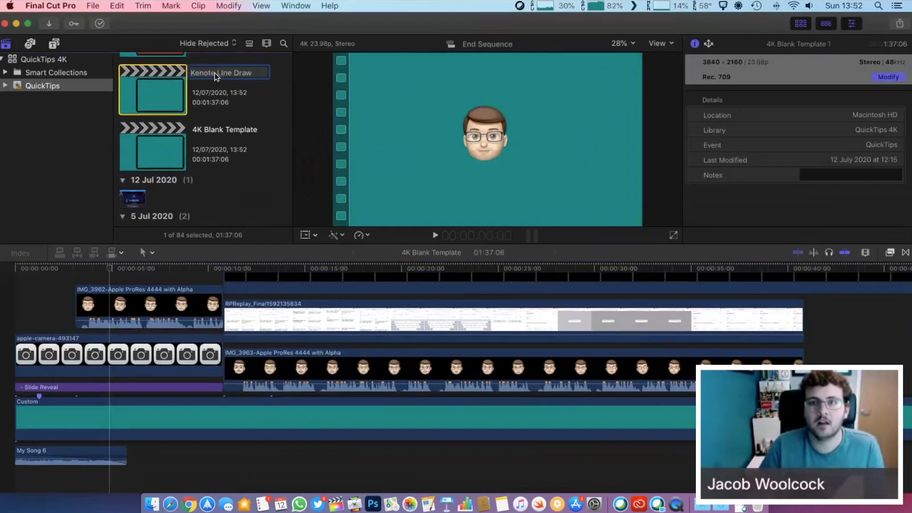
key("Return")
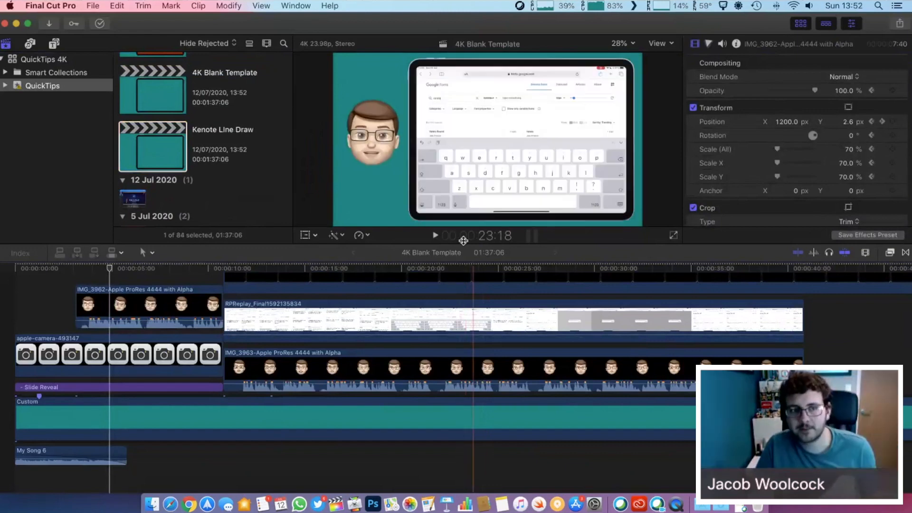
Open the Kenote Line Draw project and zoom its timeline out to show the whole sequence
left_click(152, 145)
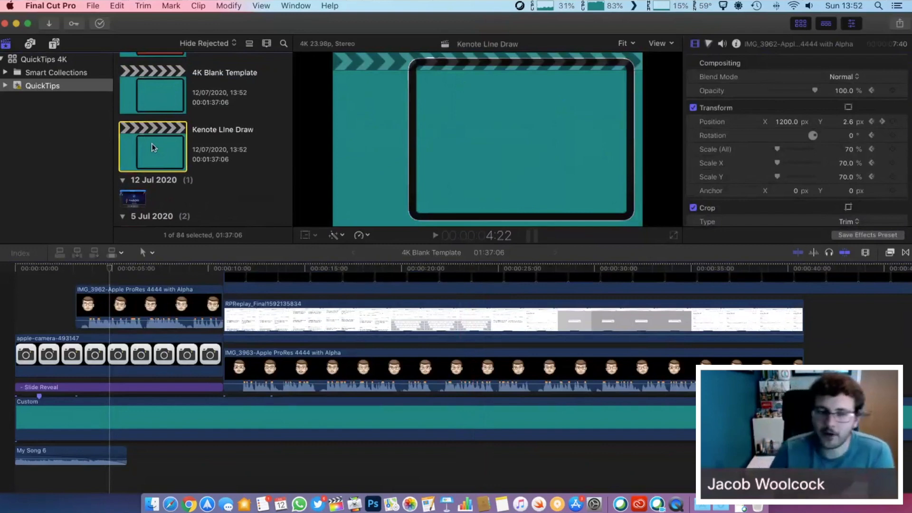
double_click(152, 148)
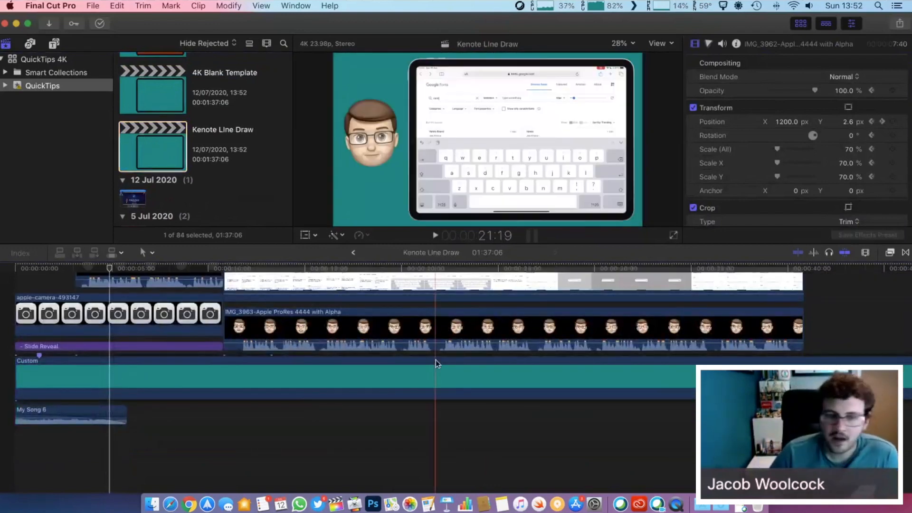
scroll(435, 360, "up", 2)
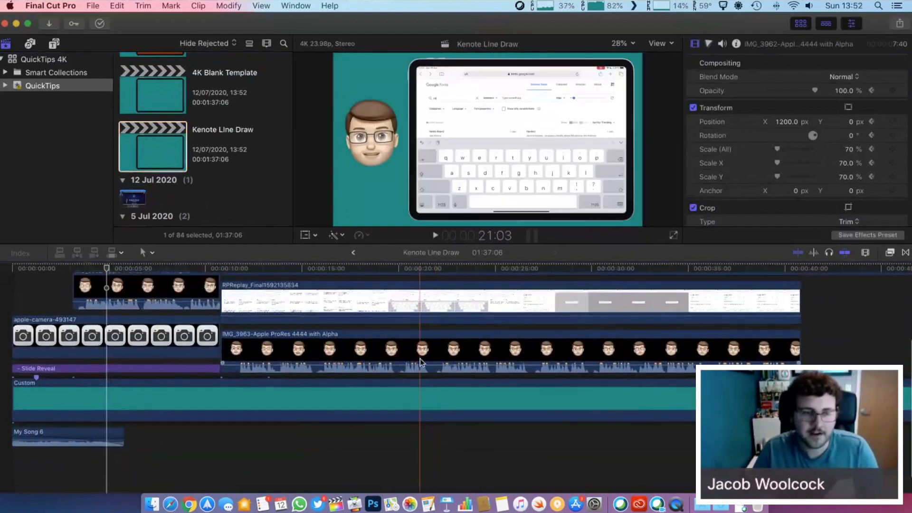
key("super+minus")
scroll(388, 358, "up", 2)
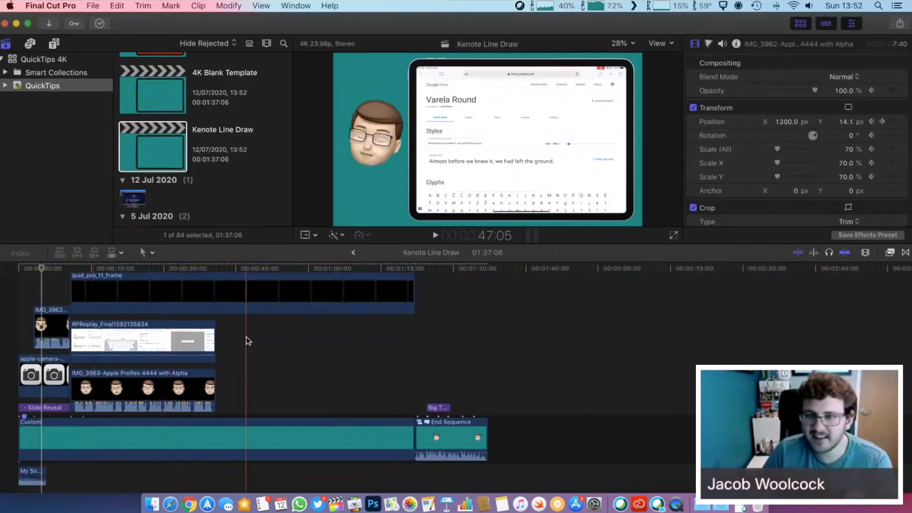
scroll(246, 340, "up", 2)
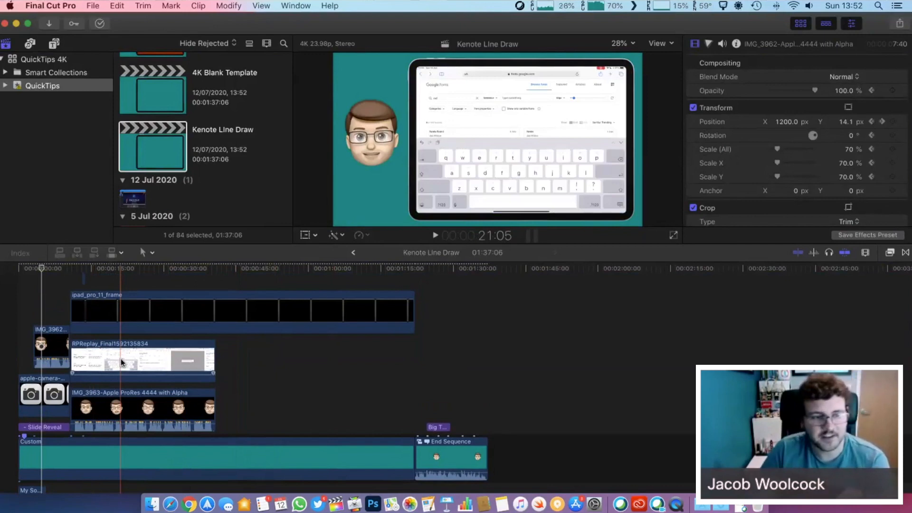
Add RPReplay_Final1594543610.MP4 from the Downloads folder to the timeline, just after the existing screen recording clip
left_click(133, 269)
left_click(409, 202)
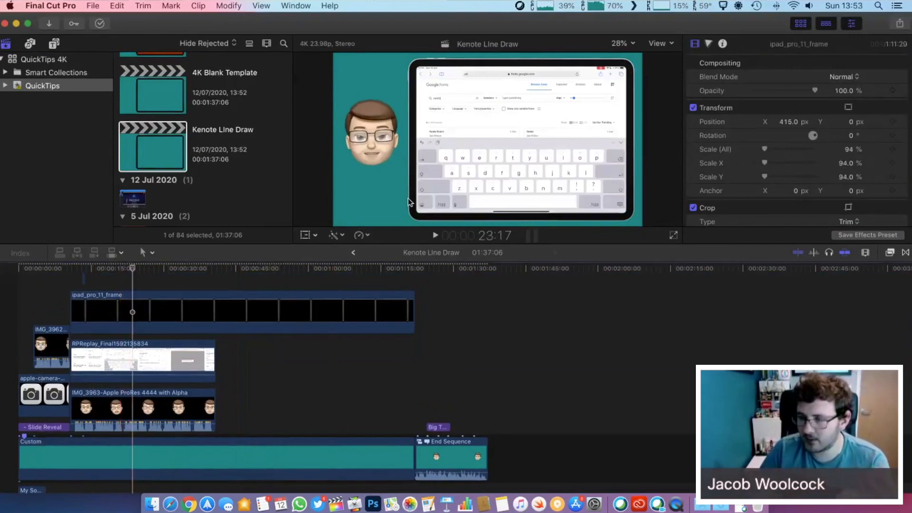
left_click(152, 505)
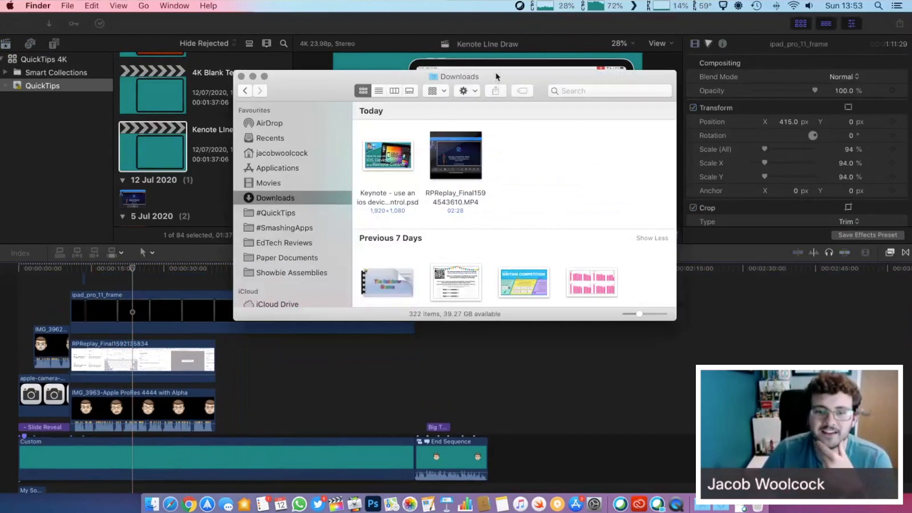
left_click_drag(456, 155, 221, 357)
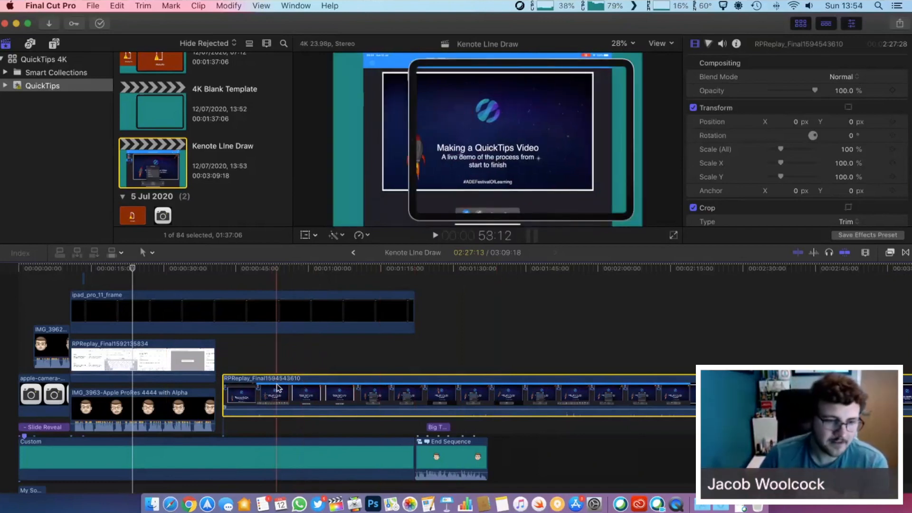
left_click(139, 358)
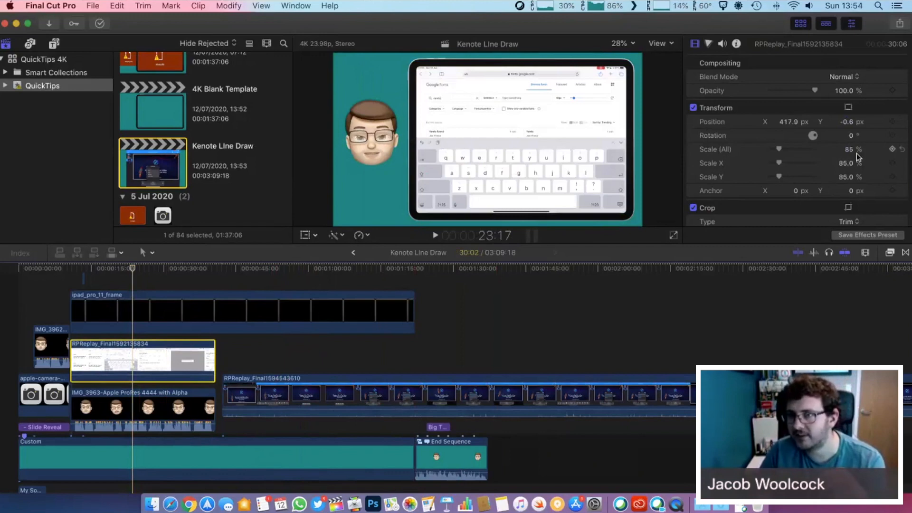
left_click(406, 401)
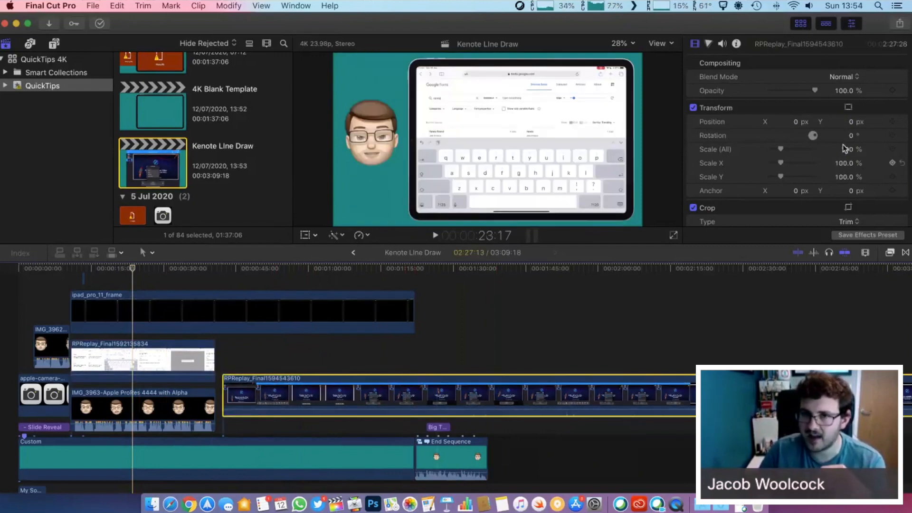
left_click(150, 359)
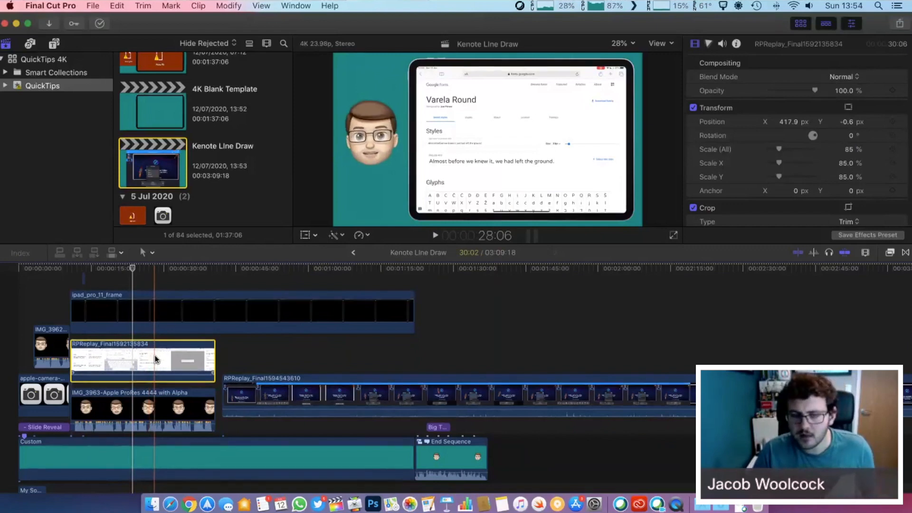
left_click(489, 402)
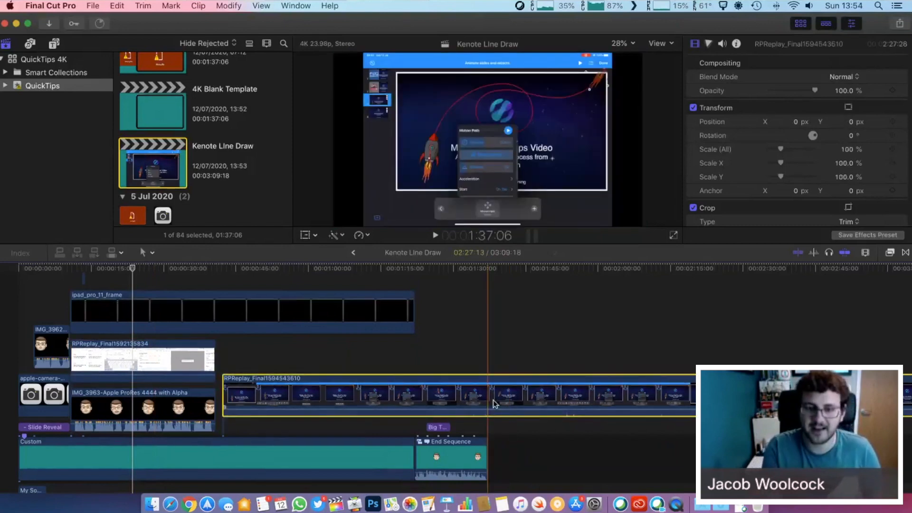
key("super+shift+v")
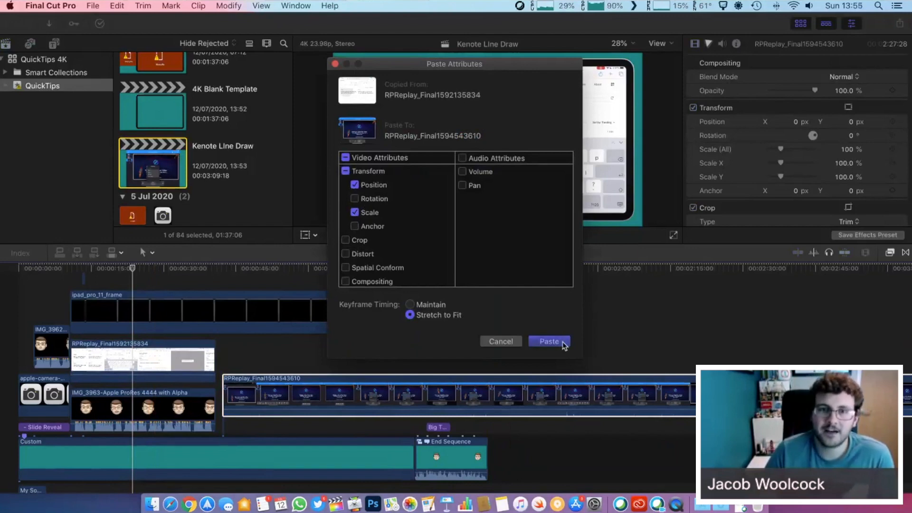
left_click(550, 341)
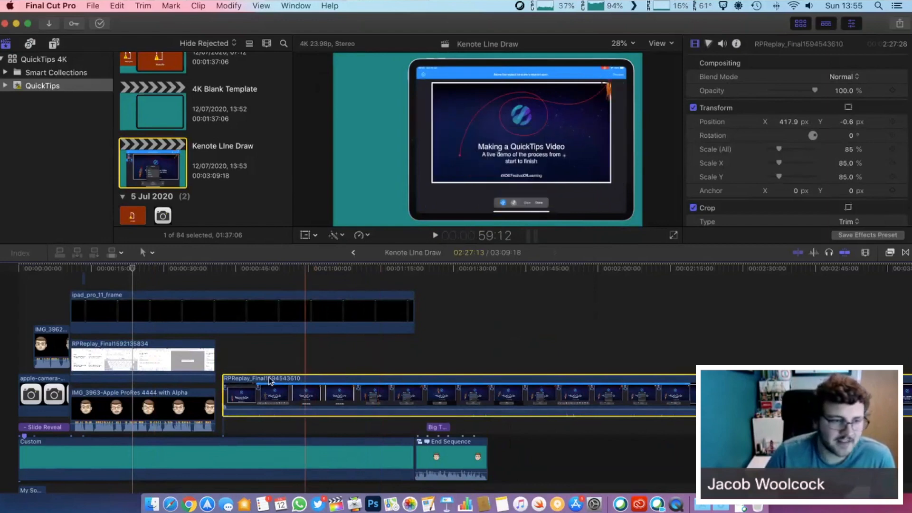
left_click_drag(247, 386, 148, 342)
left_click(164, 360)
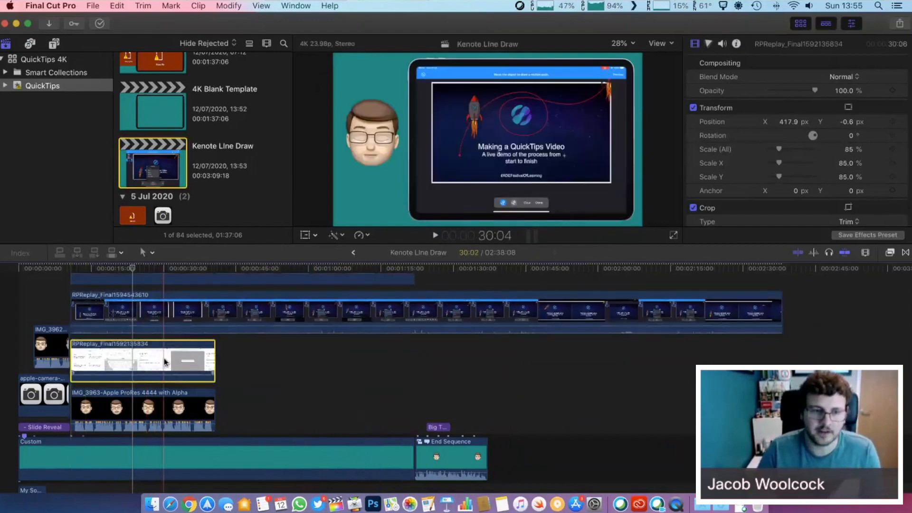
key("Delete")
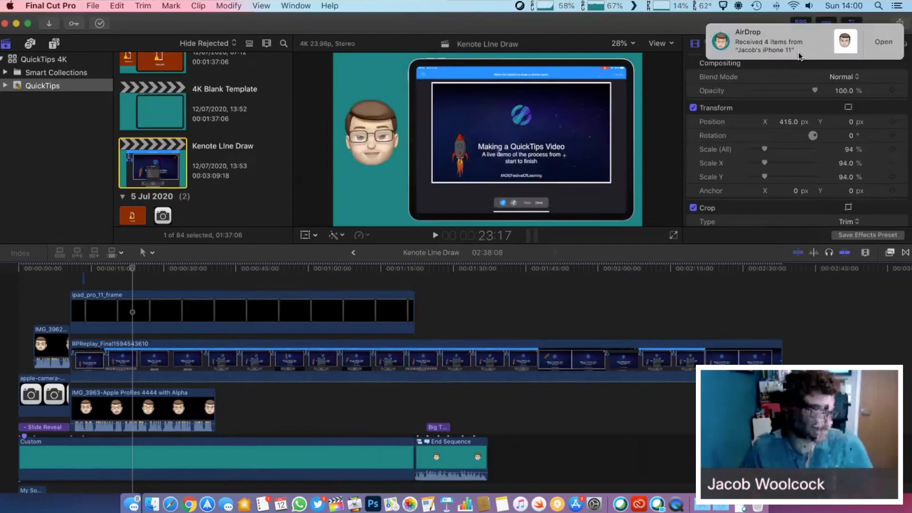
Preview the received Memoji video IMG_4441.mov in the Downloads folder
left_click(152, 504)
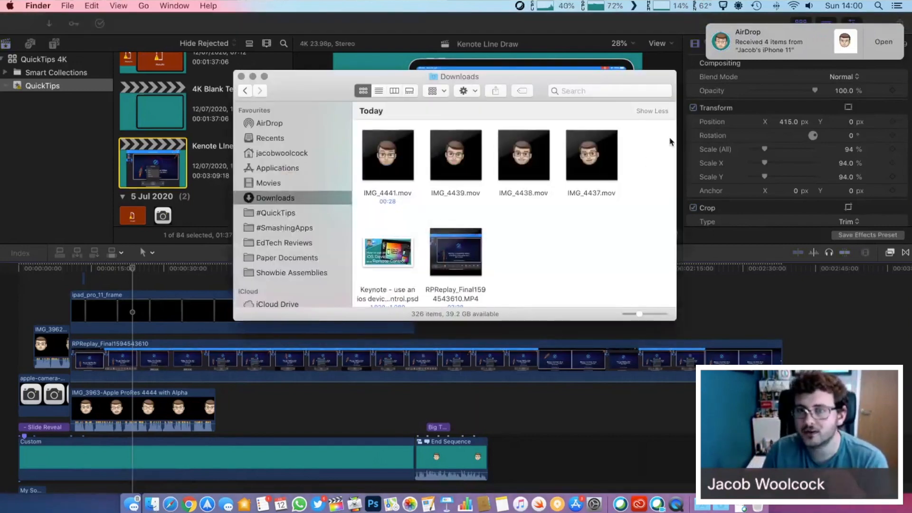
mouse_move(387, 159)
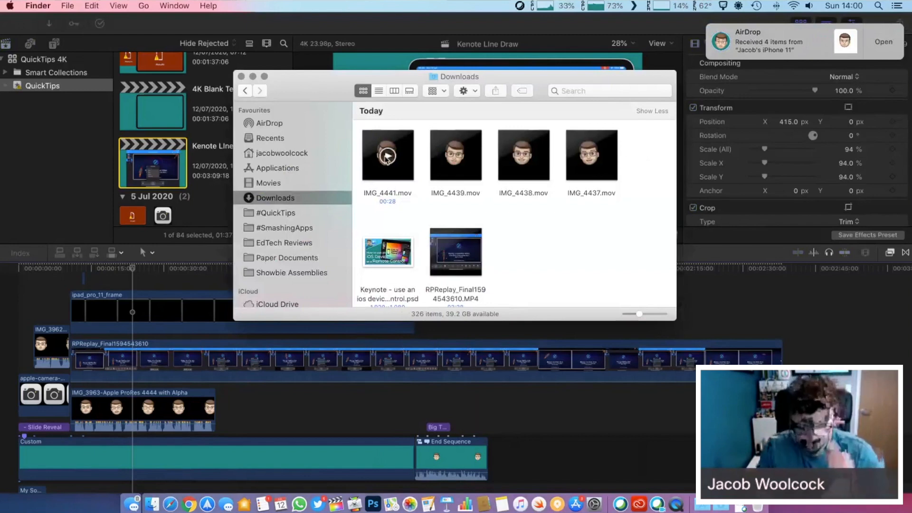
left_click(387, 158)
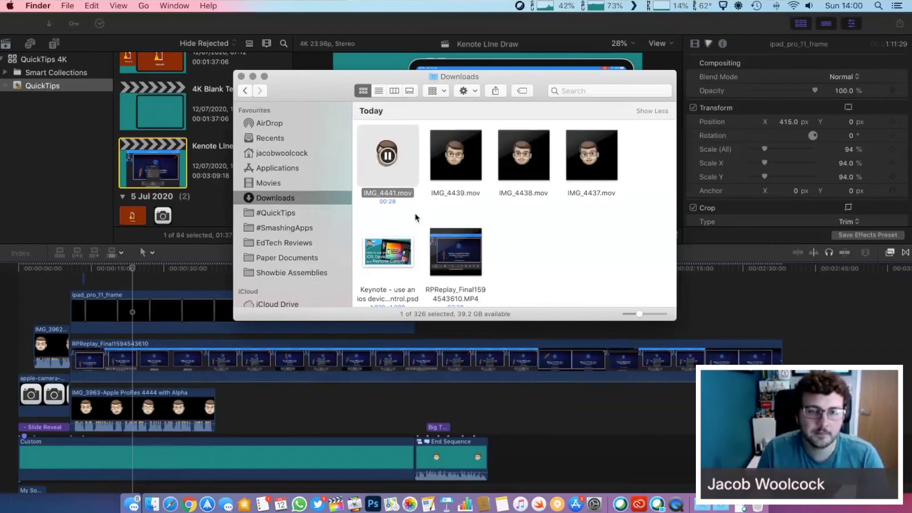
left_click(387, 158)
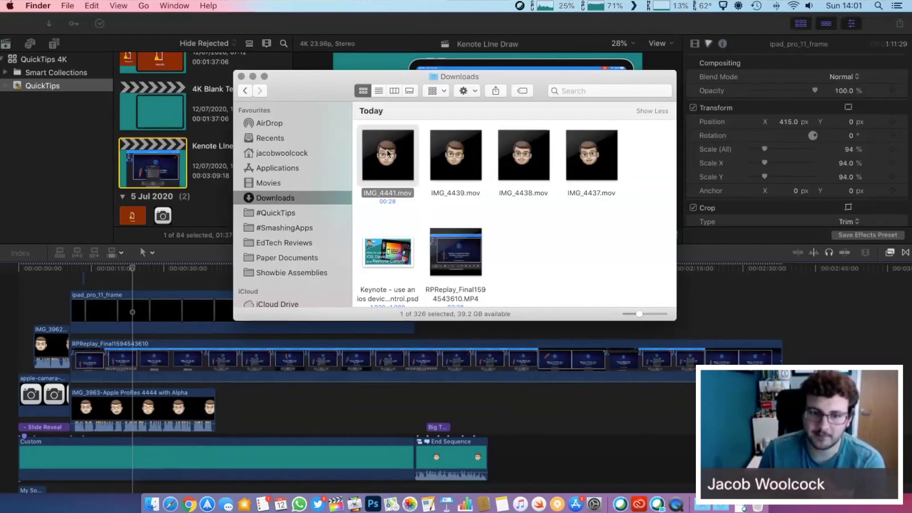
Open Compressor and arrange its window beside the Downloads folder so the Memoji videos stay reachable
left_click_drag(344, 91, 224, 92)
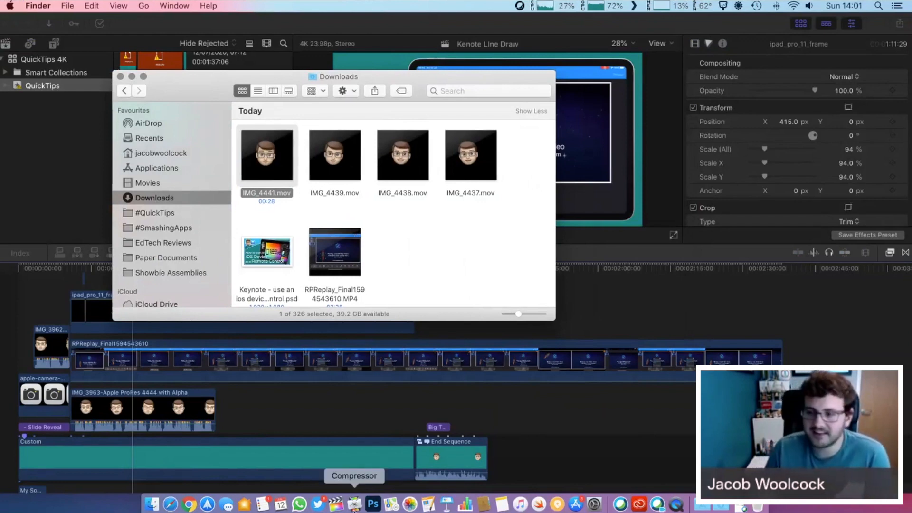
left_click(355, 504)
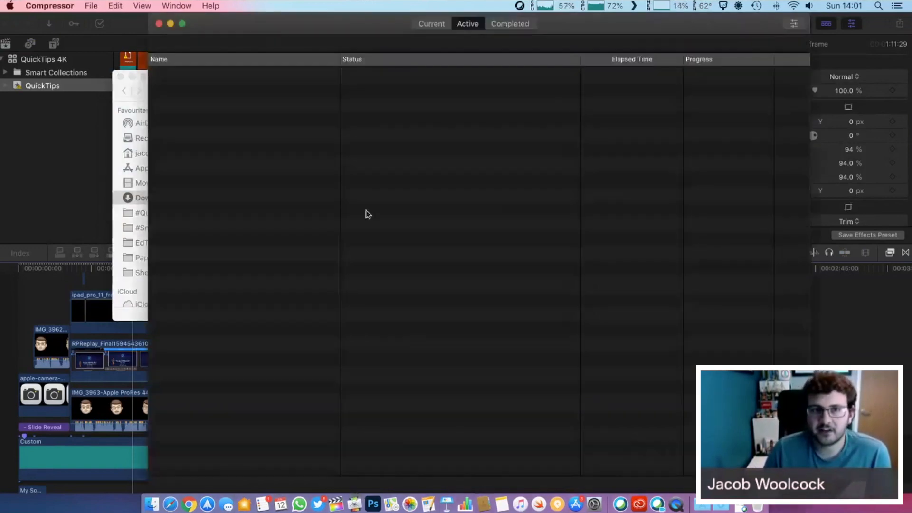
left_click_drag(149, 14, 327, 108)
left_click_drag(431, 120, 451, 75)
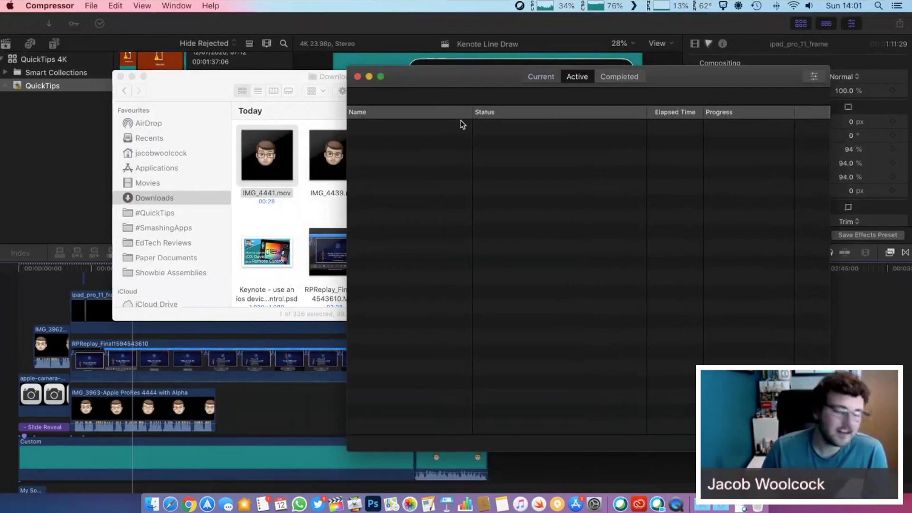
Add IMG_4441.mov, IMG_4439.mov, IMG_4438.mov and IMG_4437.mov from the Downloads folder to the current Compressor batch
key("super+1")
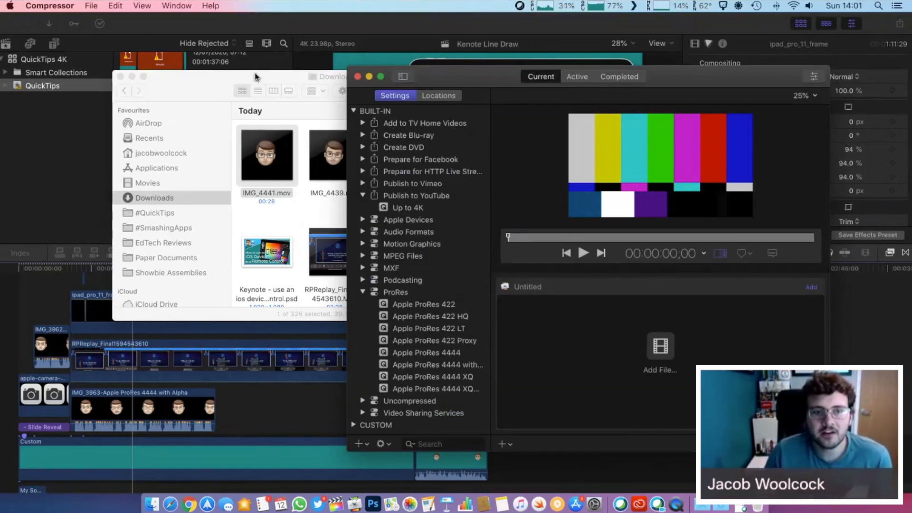
left_click_drag(255, 77, 156, 72)
left_click(366, 146, "shift")
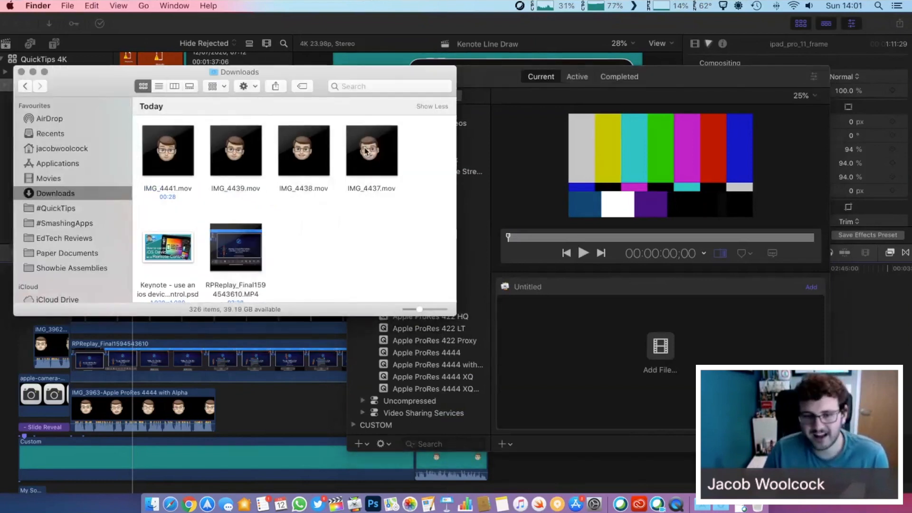
left_click_drag(173, 151, 554, 323)
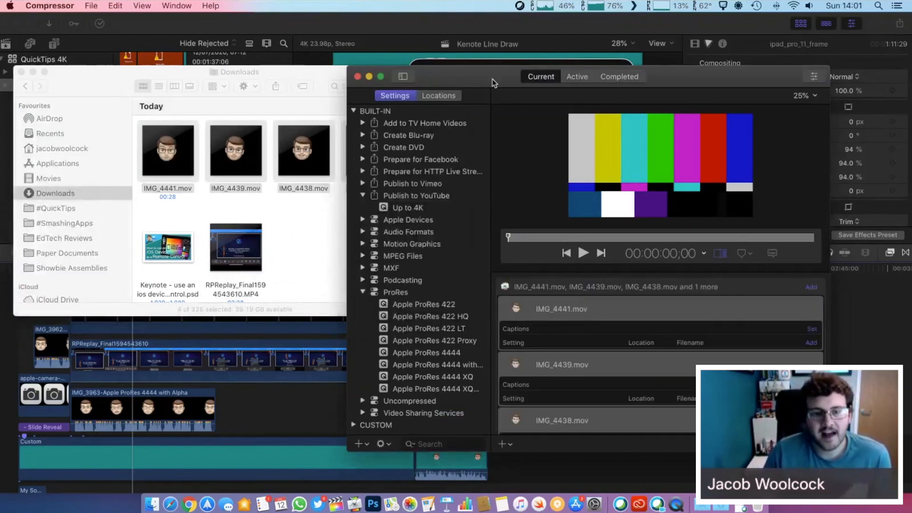
Apply the Apple ProRes 4444 with Alpha setting to all four Memoji videos and start the batch
left_click_drag(489, 75, 352, 39)
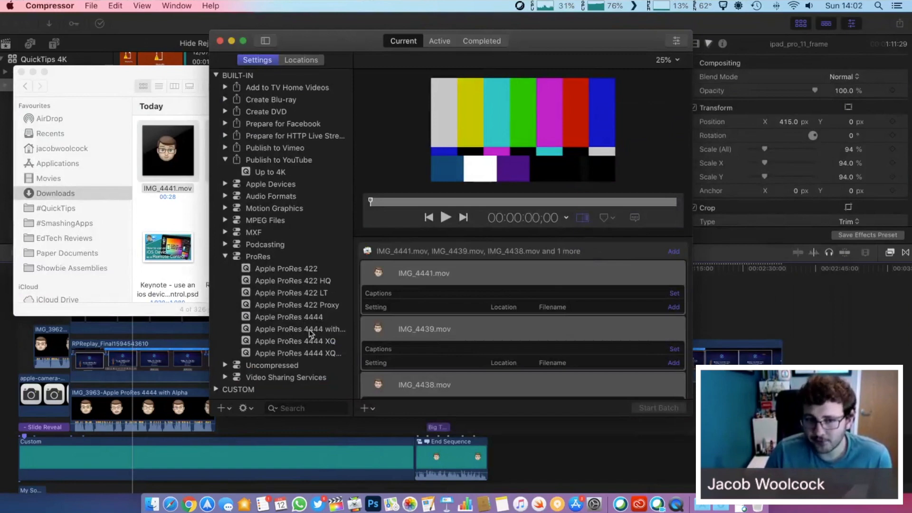
left_click_drag(354, 328, 428, 330)
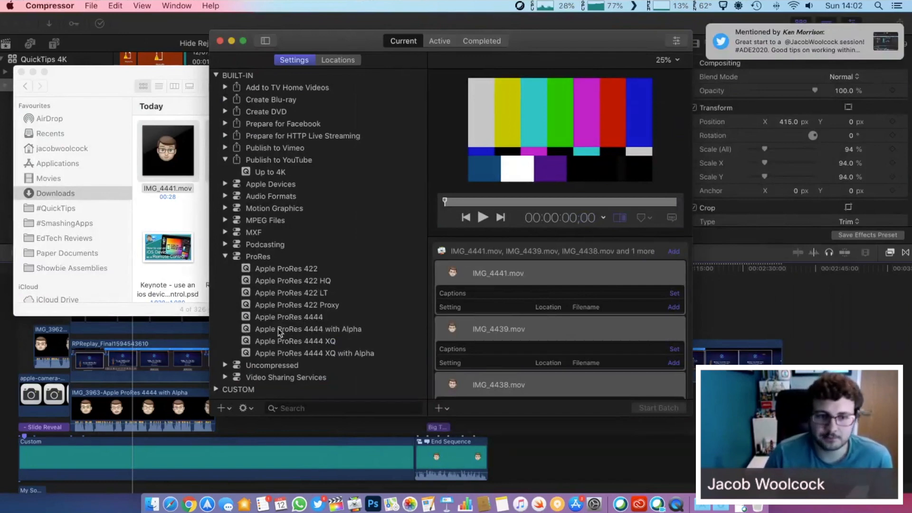
left_click(304, 328)
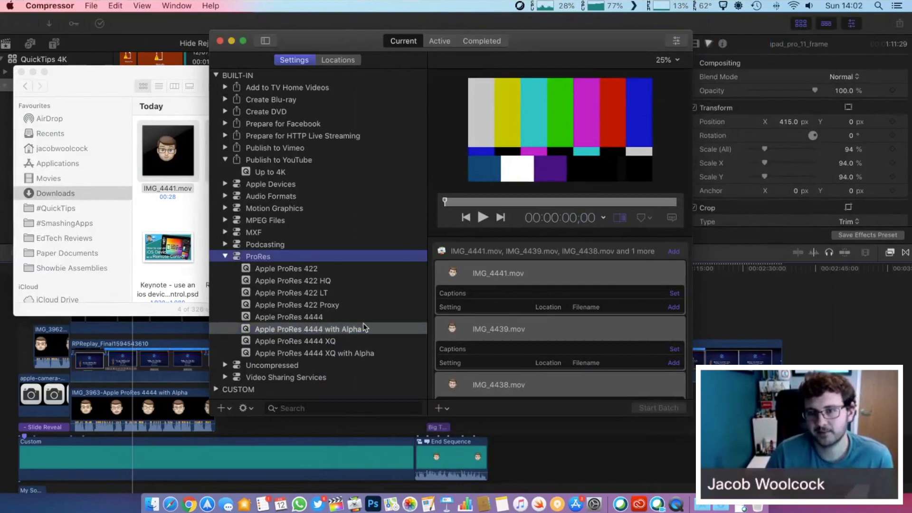
left_click_drag(364, 328, 543, 372)
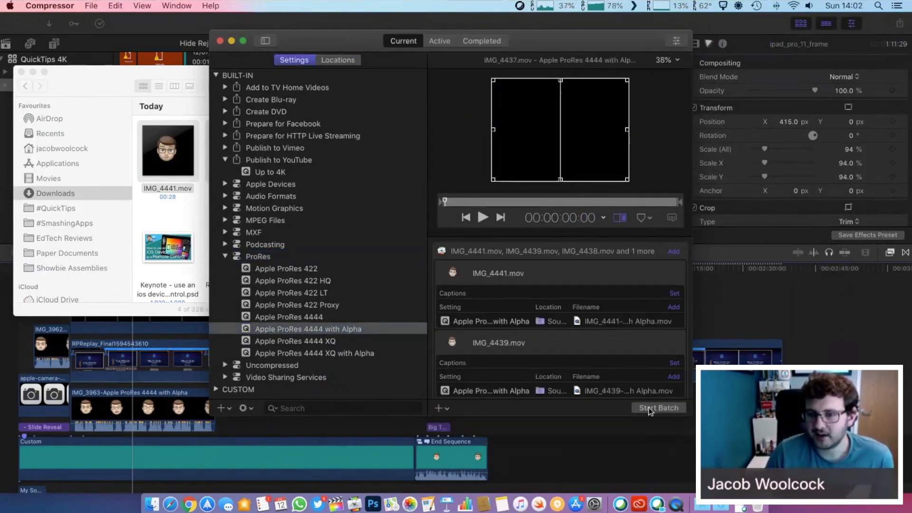
left_click(660, 407)
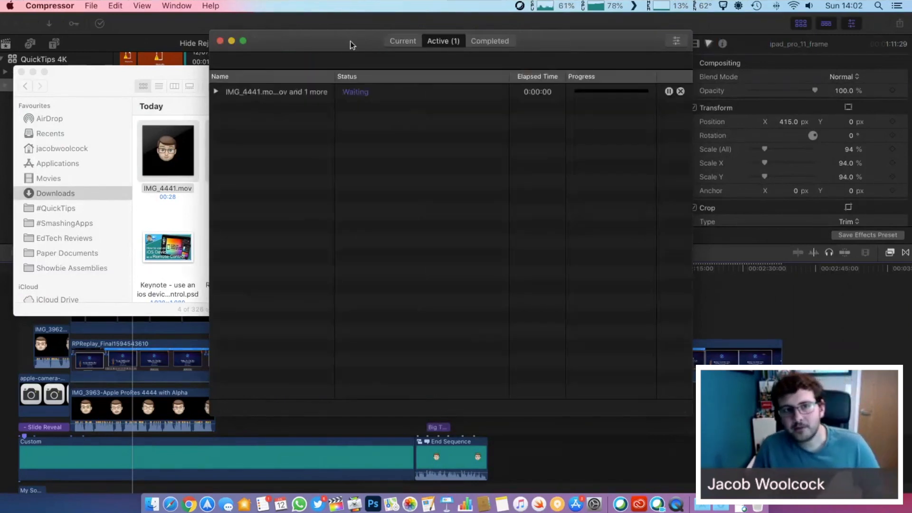
Move the Compressor window clear of the Downloads folder and close it once the batch has finished
left_click_drag(349, 39, 556, 35)
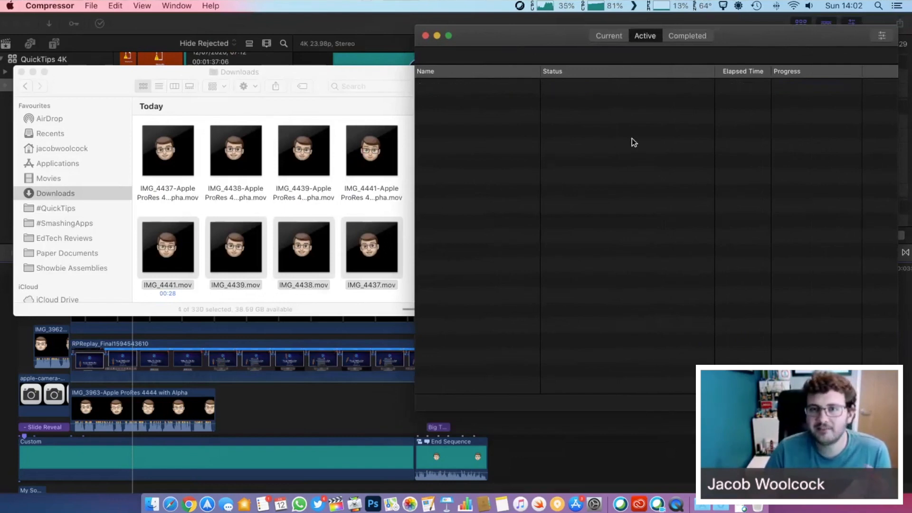
left_click_drag(537, 41, 534, 47)
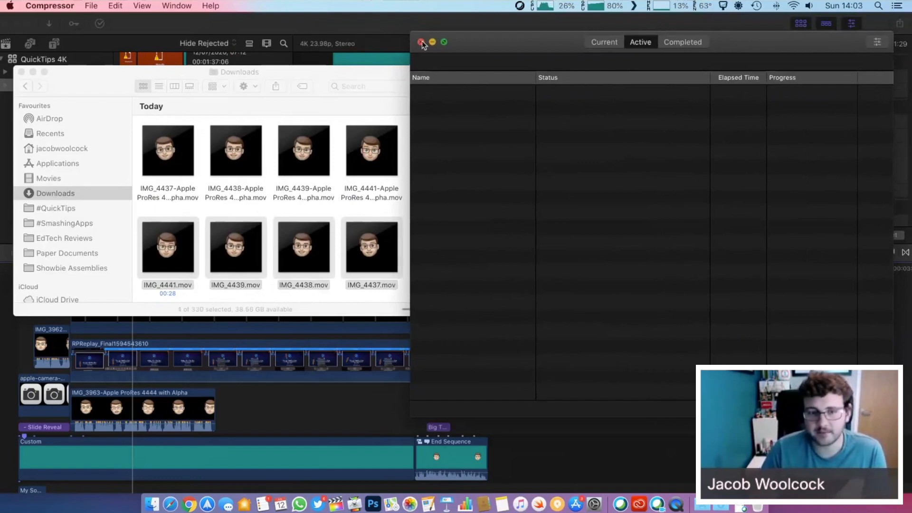
left_click(421, 43)
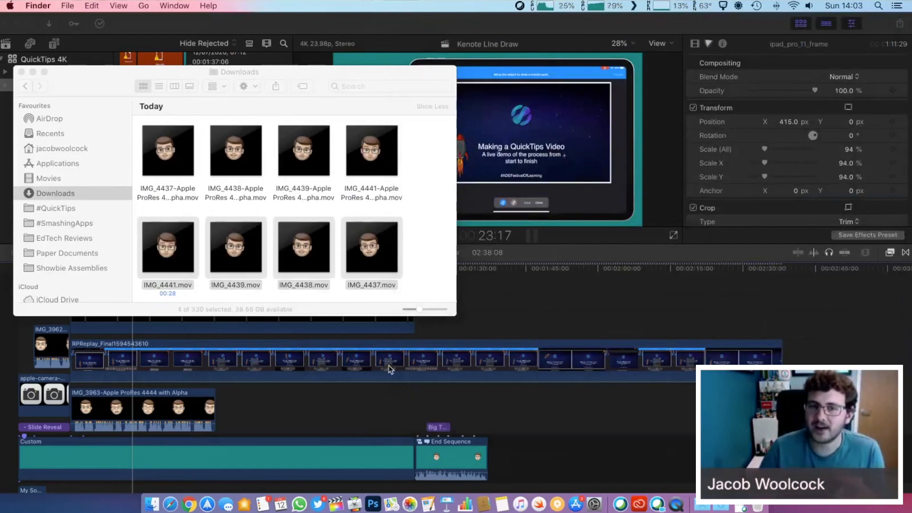
Place the four converted ProRes 4444 Memoji clips on the Final Cut Pro timeline, below the screen recording and just after the End Sequence
mouse_move(235, 152)
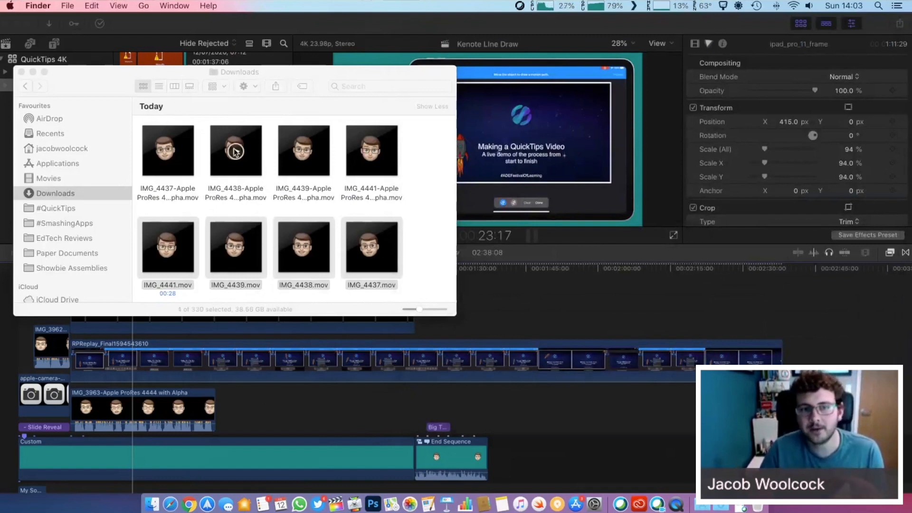
left_click_drag(428, 152, 490, 410)
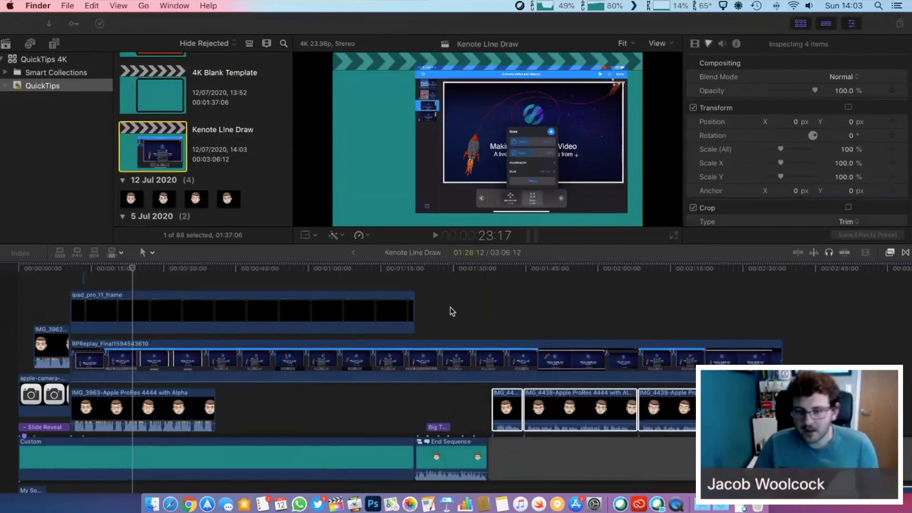
left_click(452, 312)
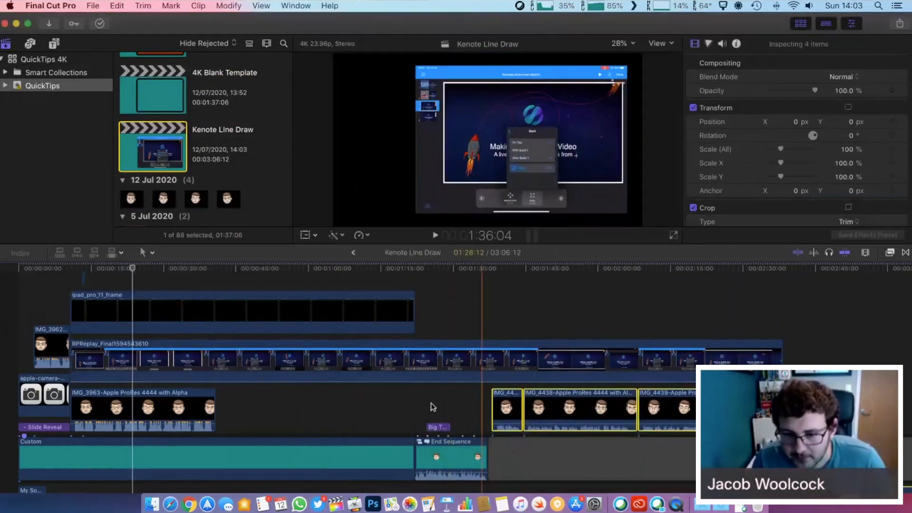
Play the new IMG_4437 clip and the template's IMG_3962 intro clip to compare their audio
left_click(506, 411)
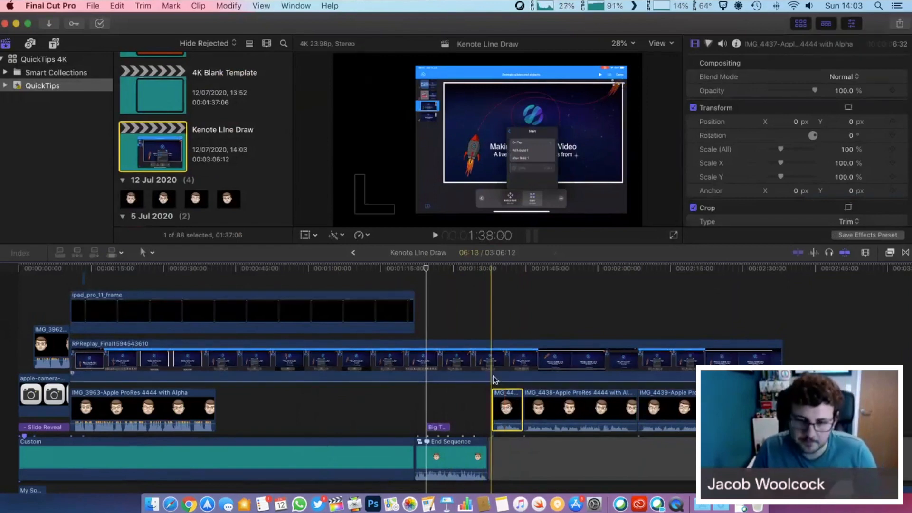
key("space")
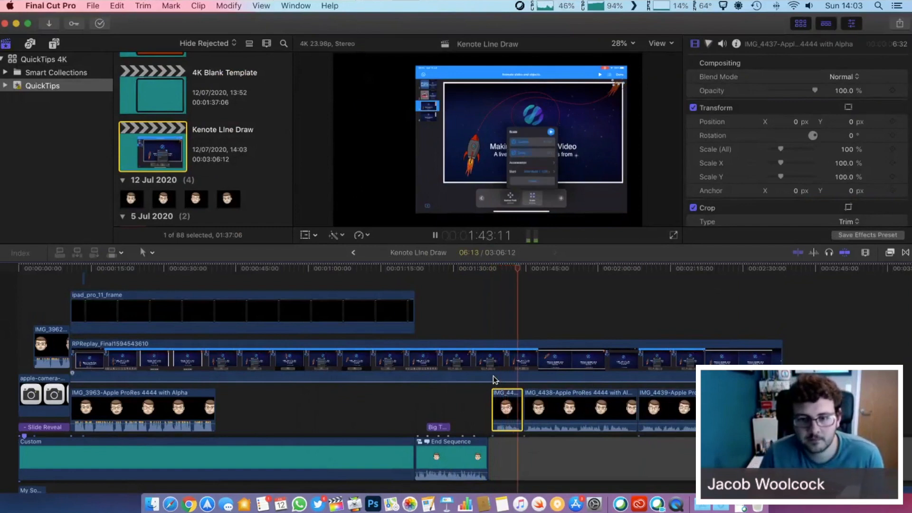
key("space")
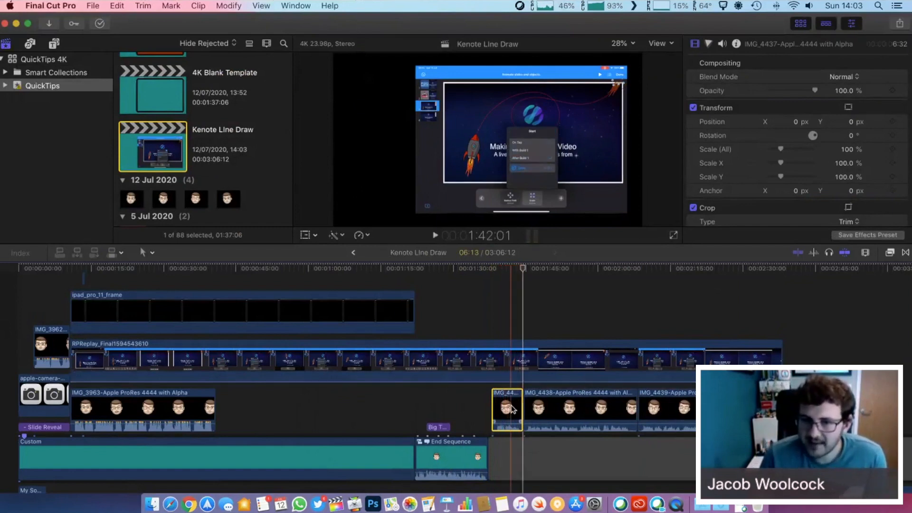
left_click(506, 266)
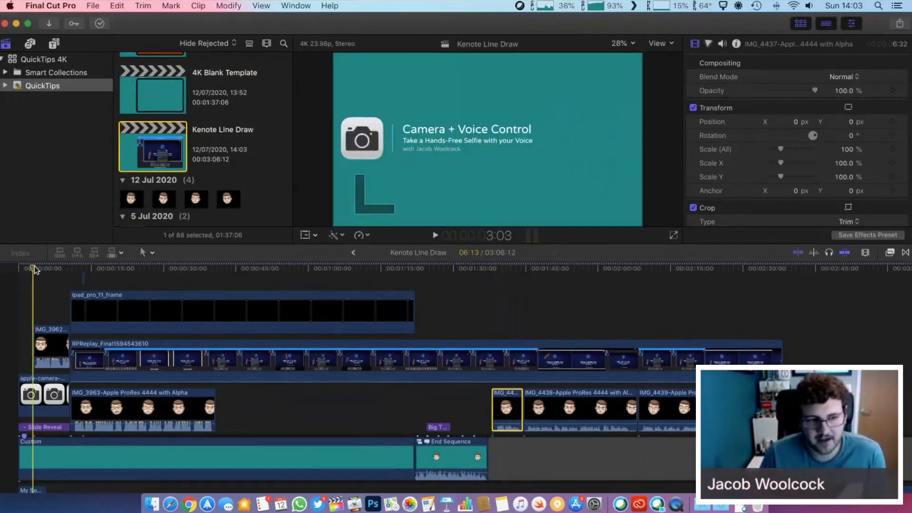
key("space")
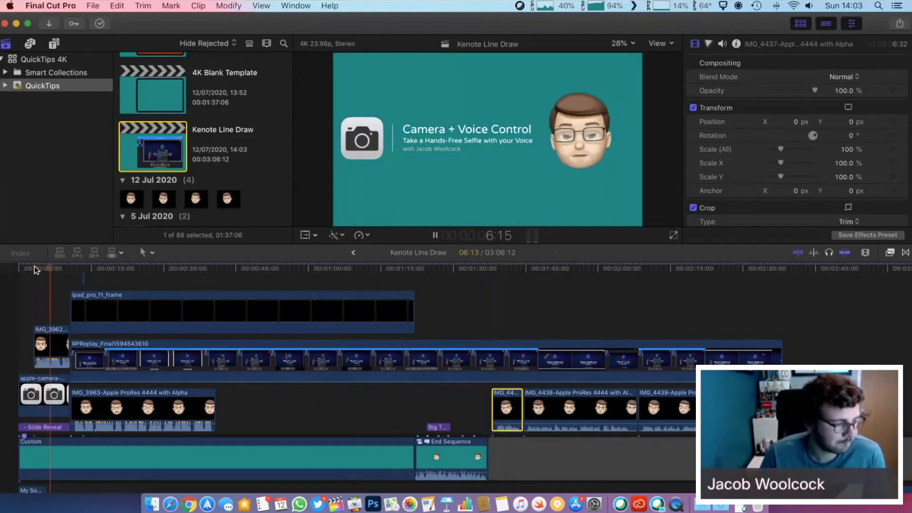
key("space")
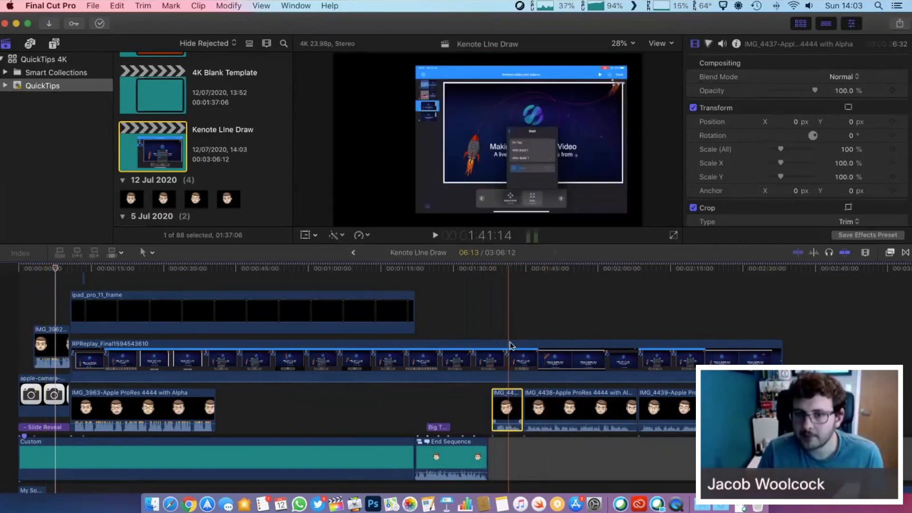
Set the audio equalization of the IMG_4437 clip to Voice Enhance
left_click(507, 273)
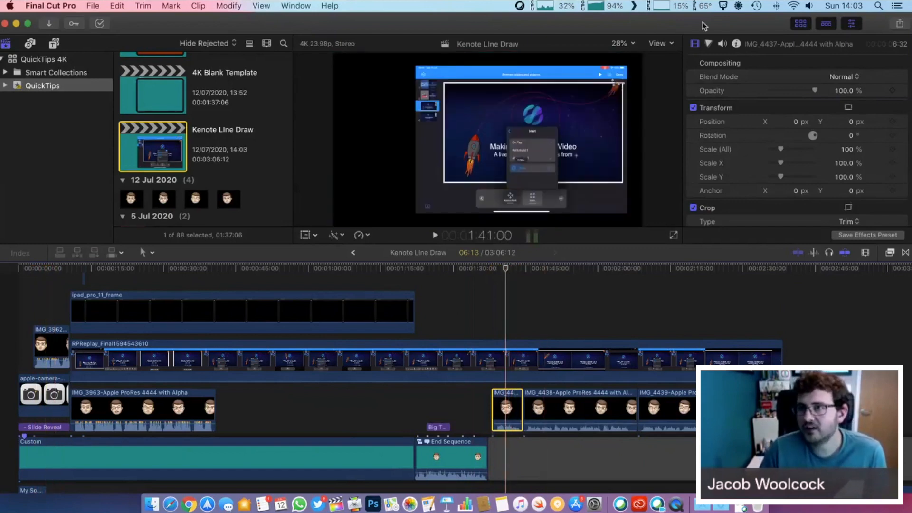
left_click(722, 45)
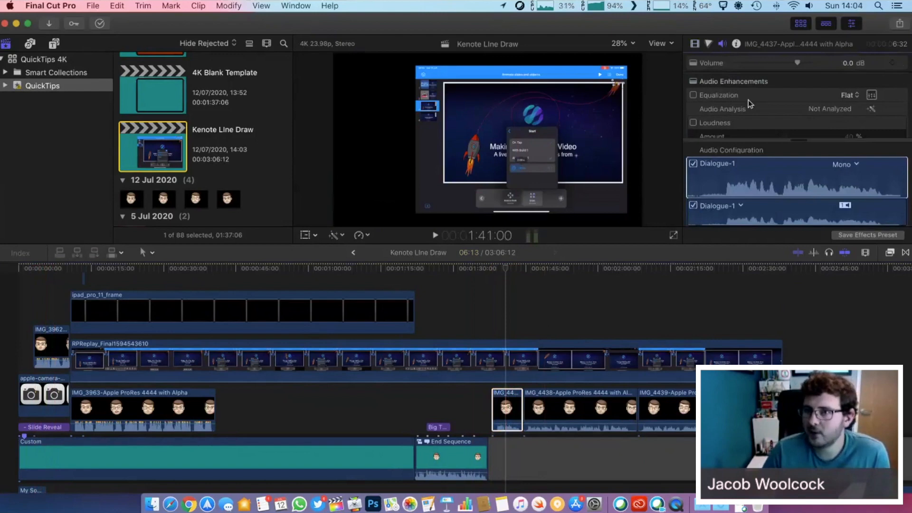
left_click(849, 98)
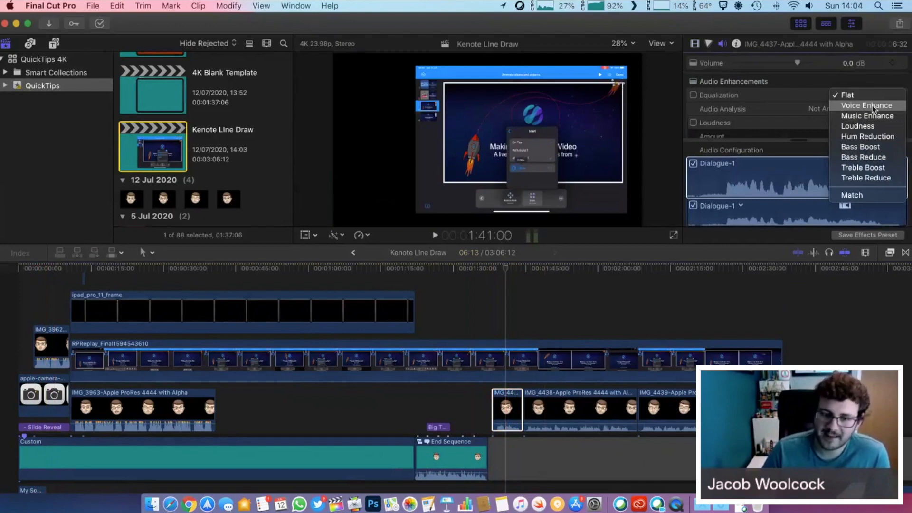
left_click(867, 105)
Play the IMG_4437 clip from its start to check the Voice Enhance equalization
left_click(510, 430)
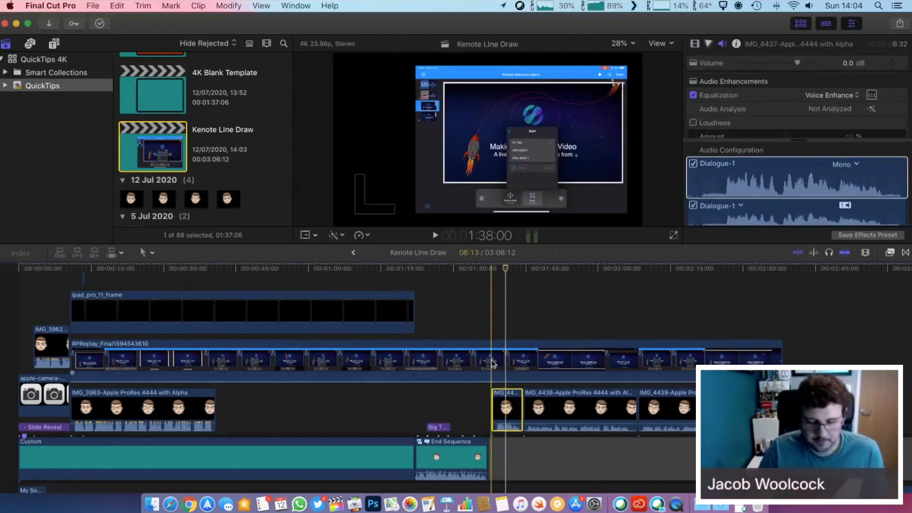
key("space")
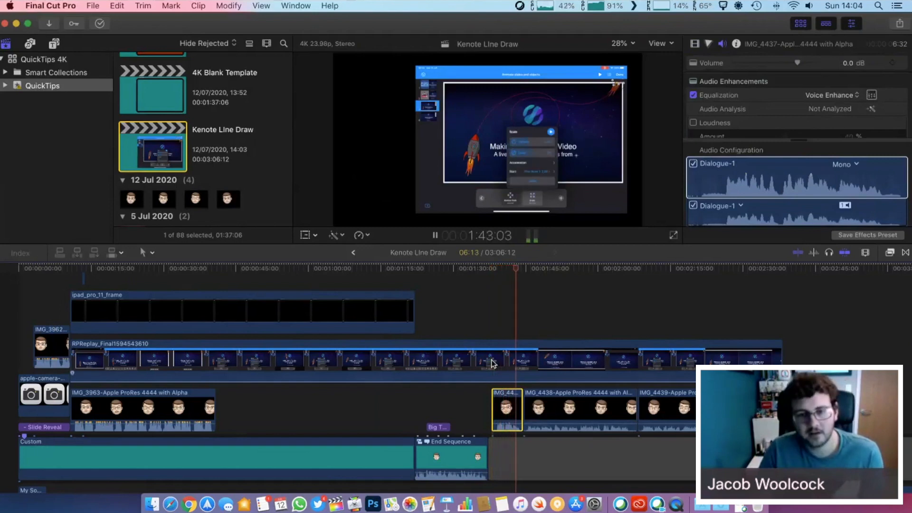
key("space")
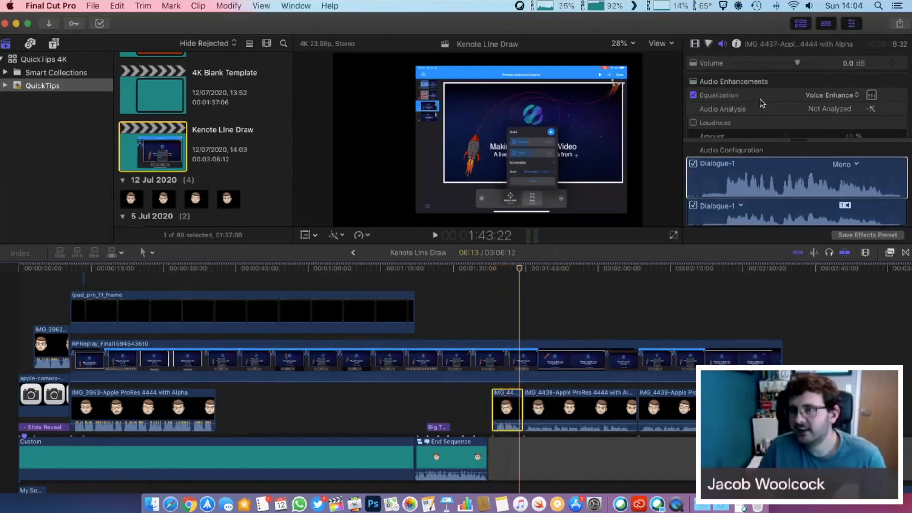
Run the audio analysis on the IMG_4437 clip and enable the Loudness enhancement
scroll(757, 96, "down", 1)
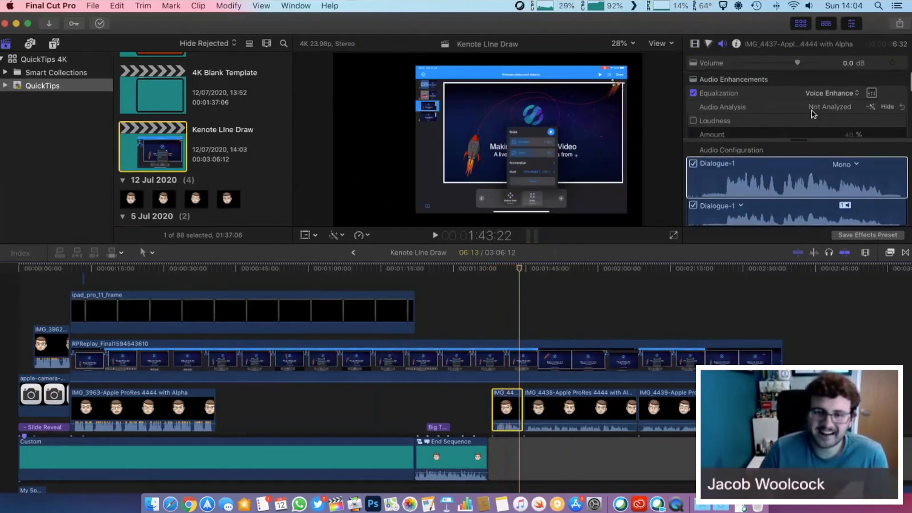
left_click(871, 107)
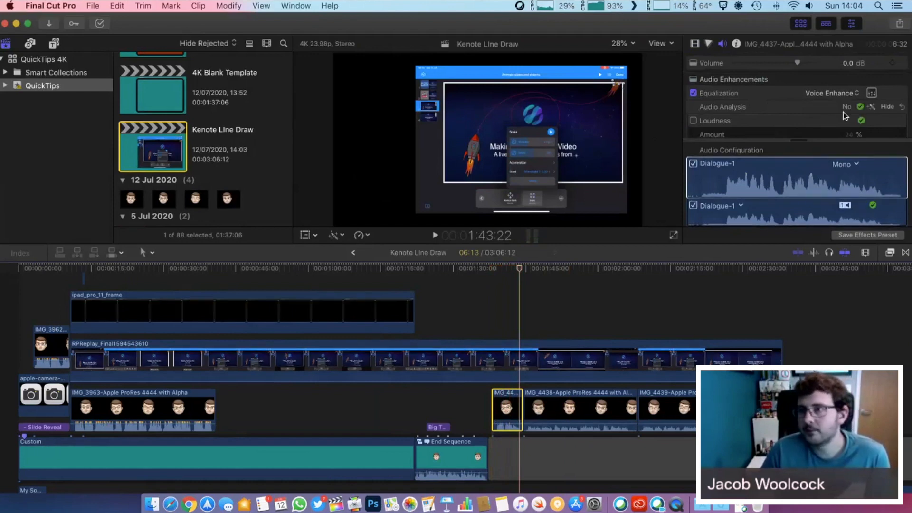
scroll(798, 109, "down", 1)
scroll(796, 102, "down", 1)
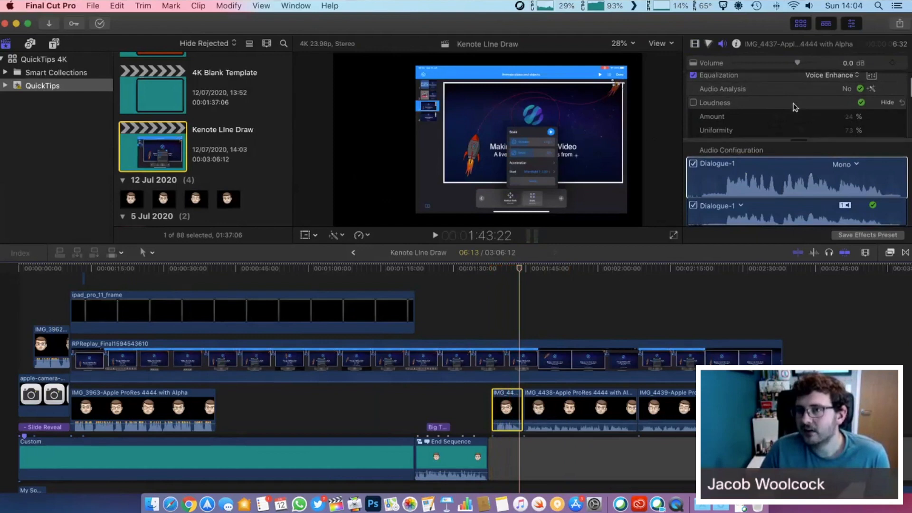
left_click(693, 101)
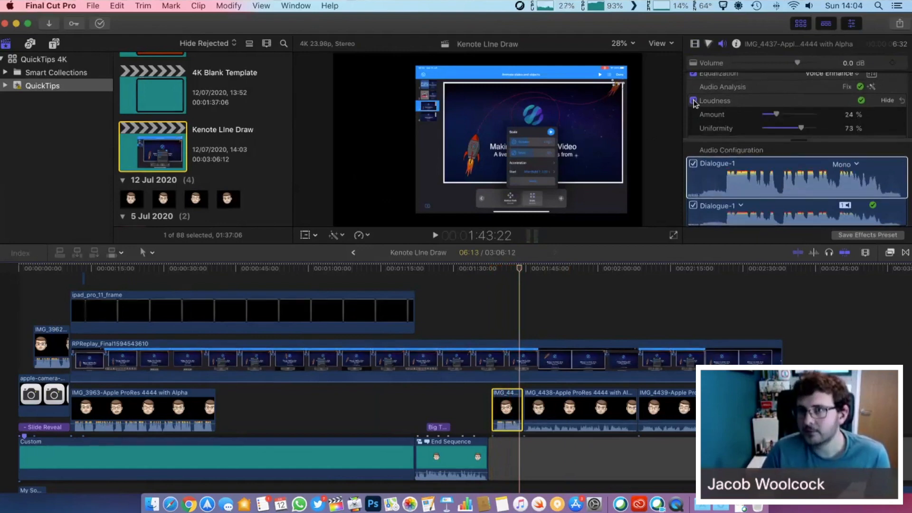
scroll(694, 102, "down", 3)
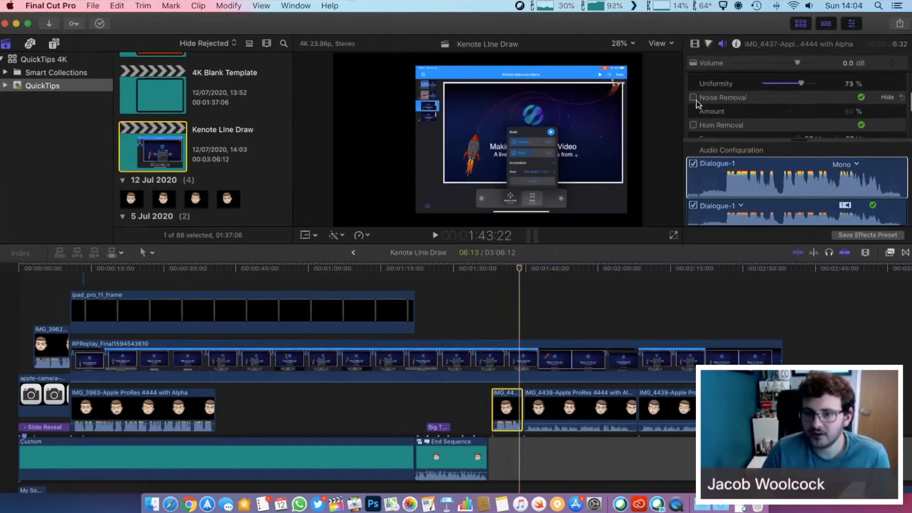
left_click(693, 97)
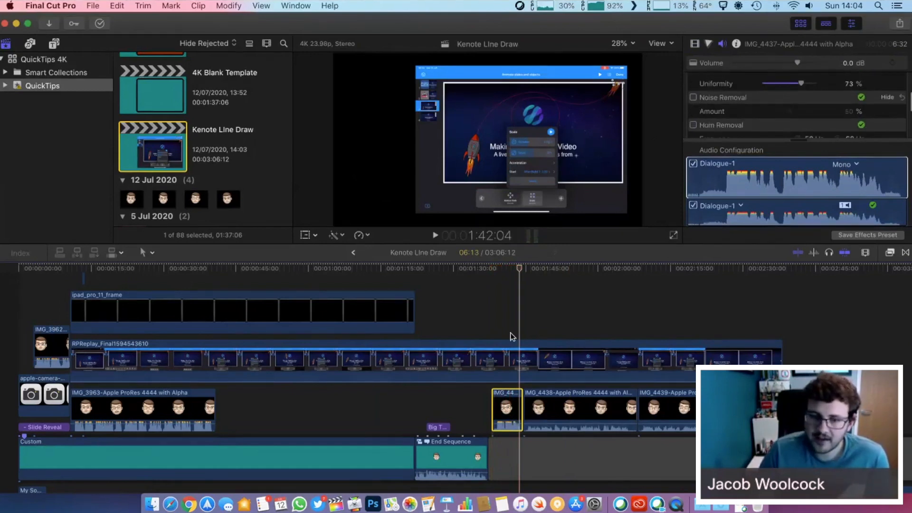
Play the timeline from the start of the IMG_4437 clip to check its enhanced audio
left_click(493, 328)
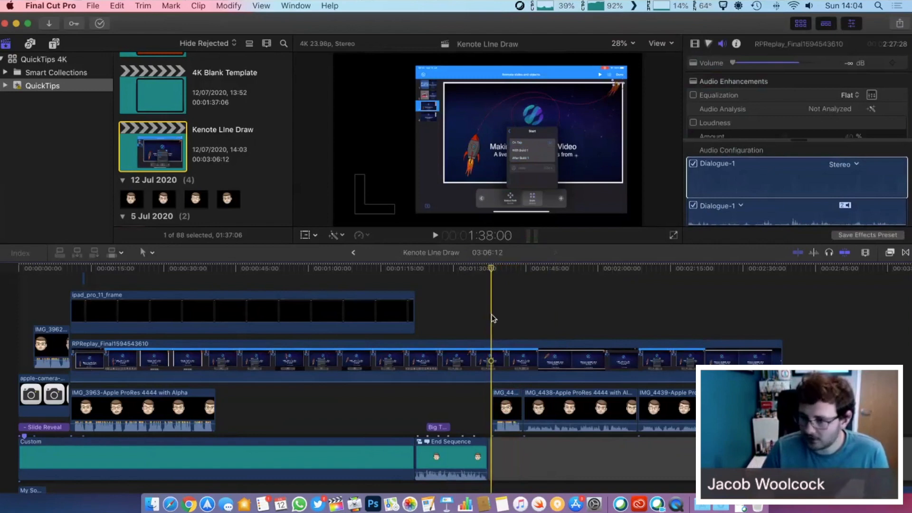
key("space")
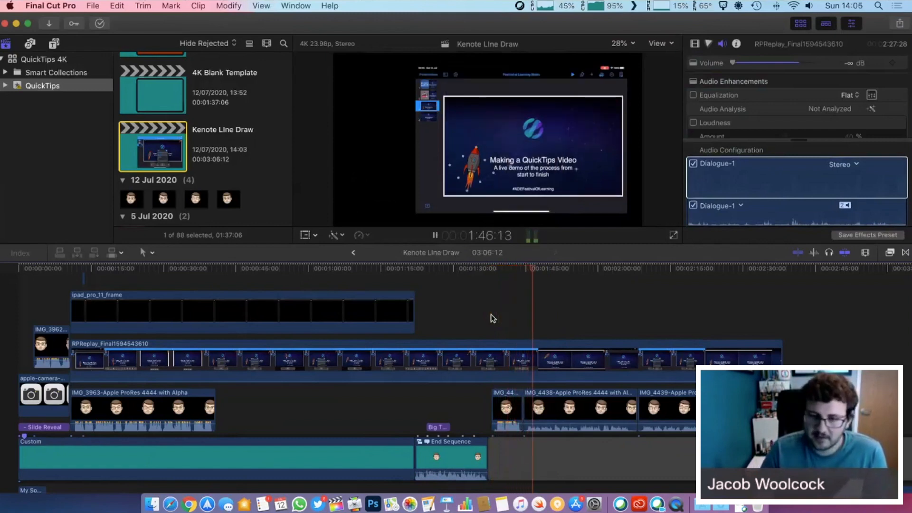
key("space")
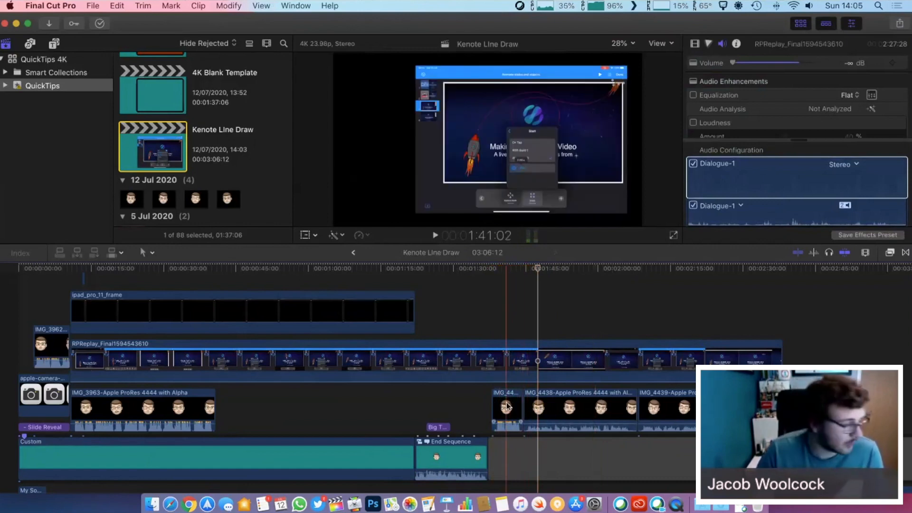
Move the IMG_4437 clip into the intro, above the IMG_3962 clip, so it ends where the iPad frame begins
left_click_drag(507, 406, 45, 320)
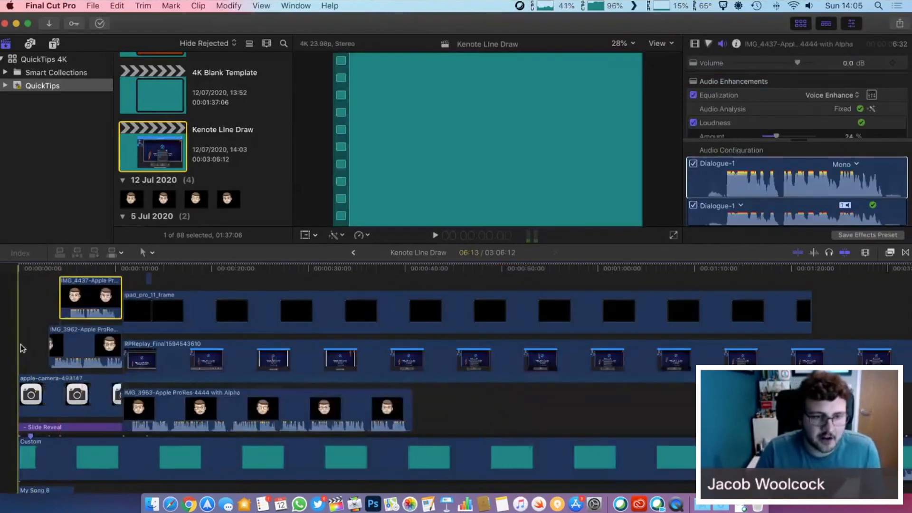
key("super+equal")
key("super+equal")
Paste only the video attributes of the IMG_3962 clip (Position, Rotation, Scale, Compositing) onto IMG_4437, excluding all audio attributes, with Stretch to Fit timing
left_click(153, 352)
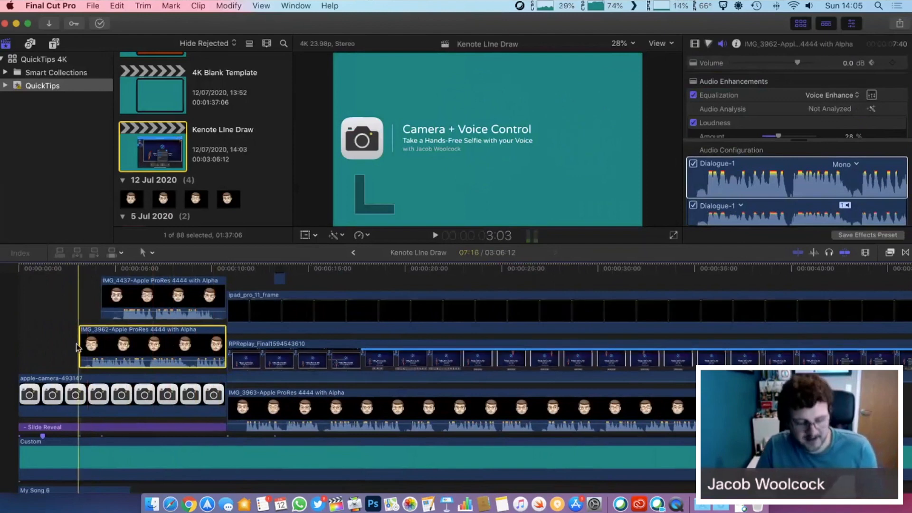
key("space")
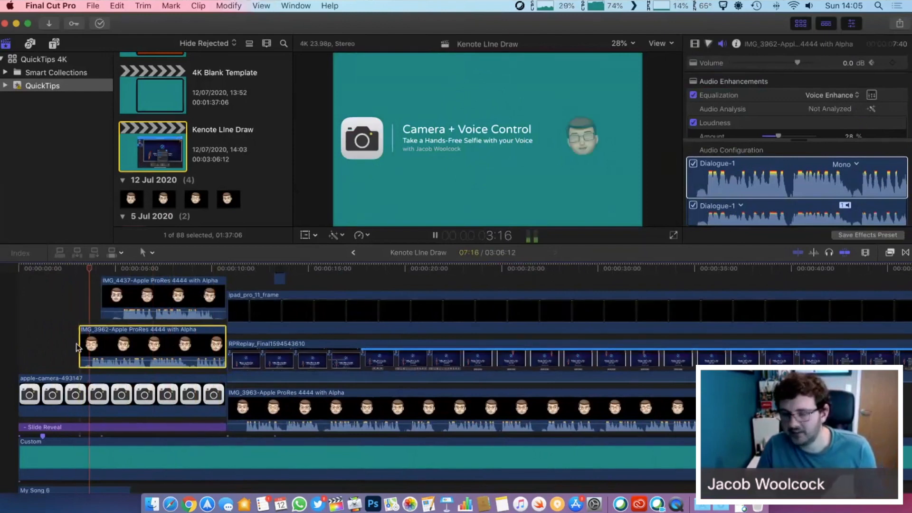
key("space")
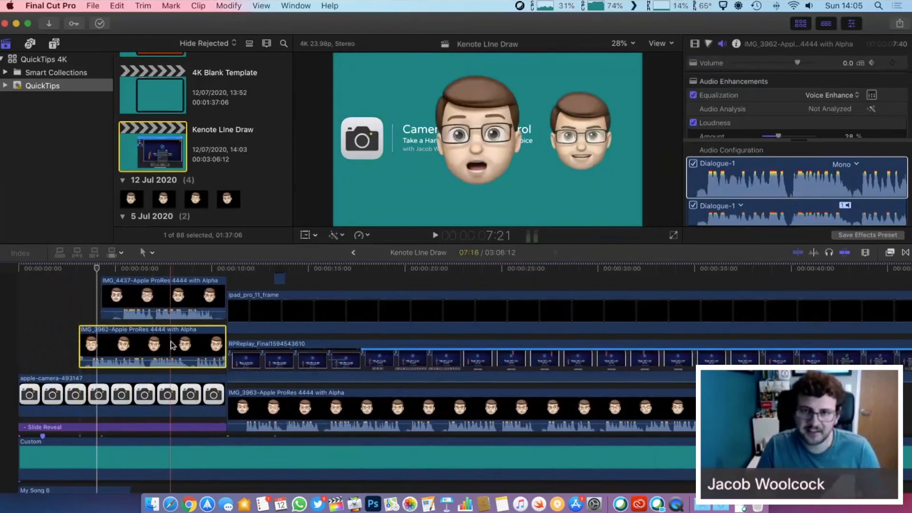
left_click(168, 300)
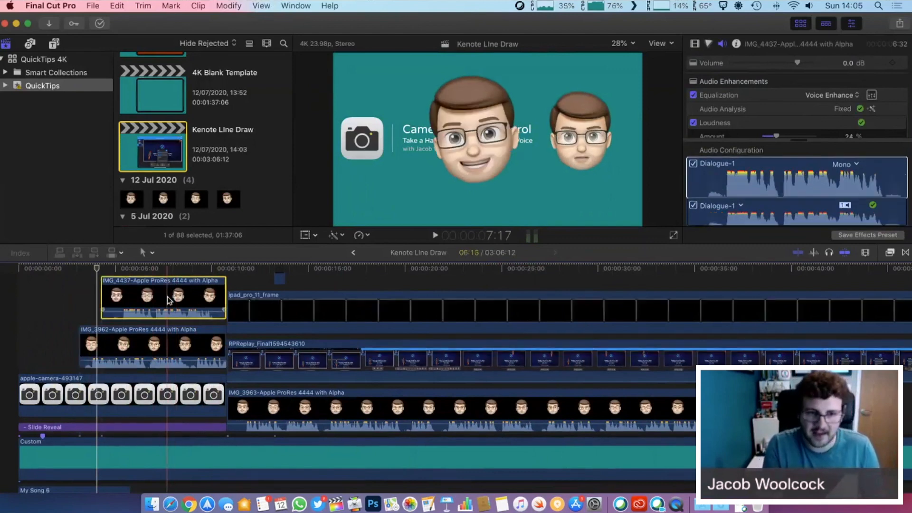
key("super+shift+v")
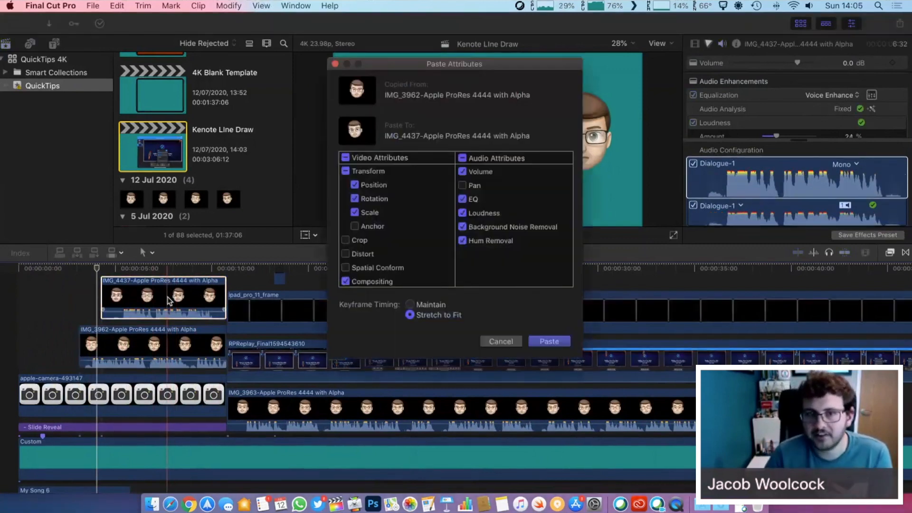
left_click(462, 158)
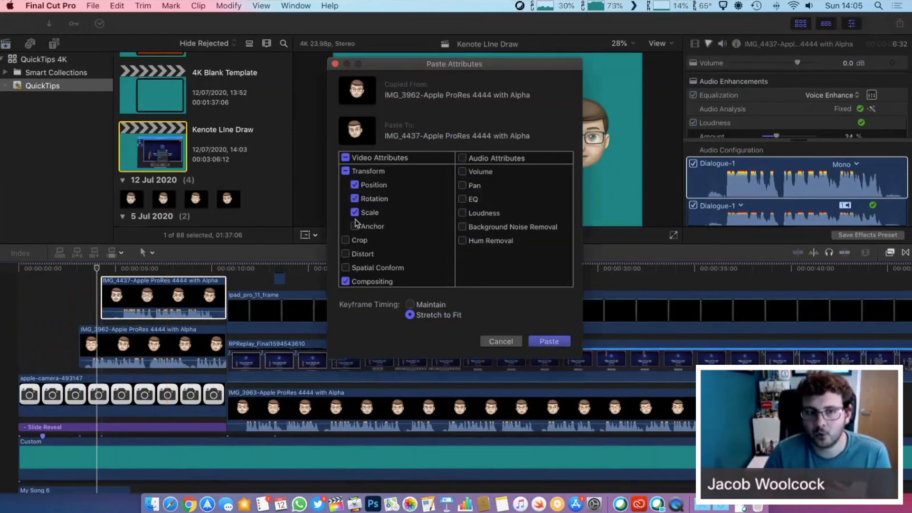
scroll(378, 264, "down", 1)
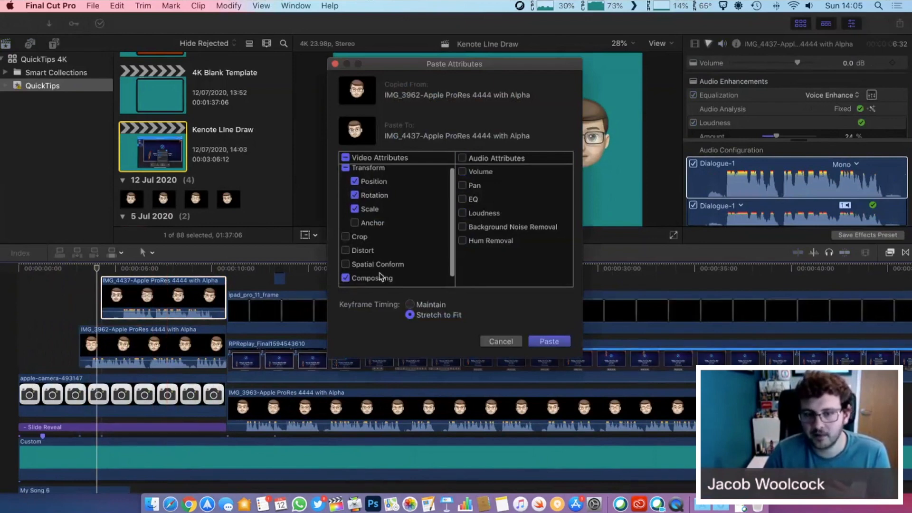
left_click(549, 341)
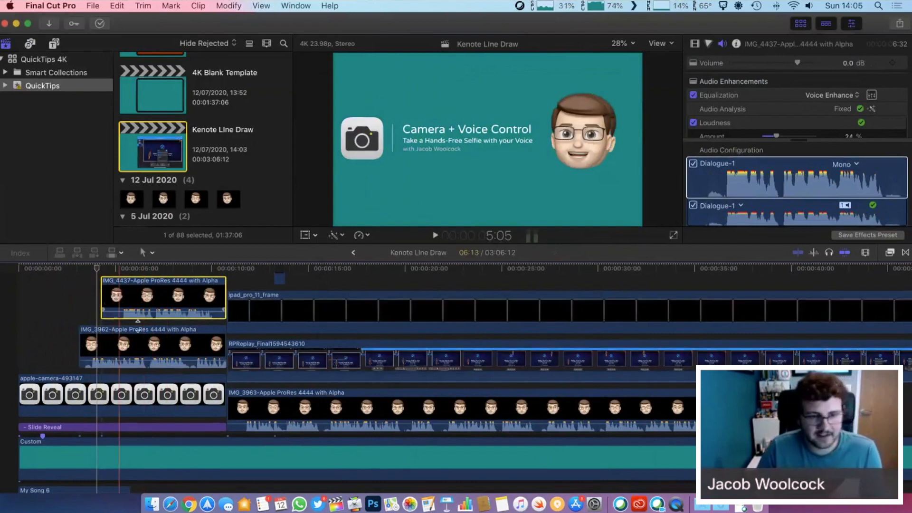
Delete the template's IMG_3962 clip from the intro and play the intro to check IMG_4437 in its place
left_click(143, 336)
key("Delete")
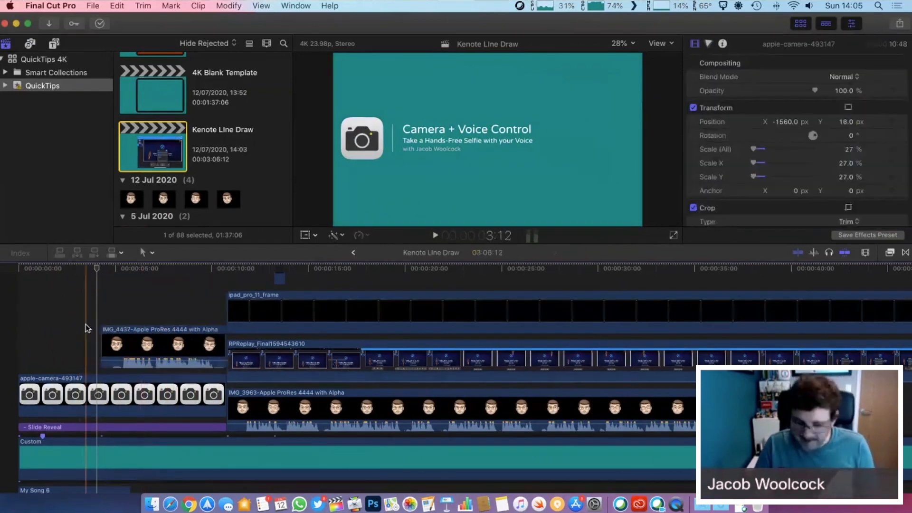
left_click(85, 324)
key("space")
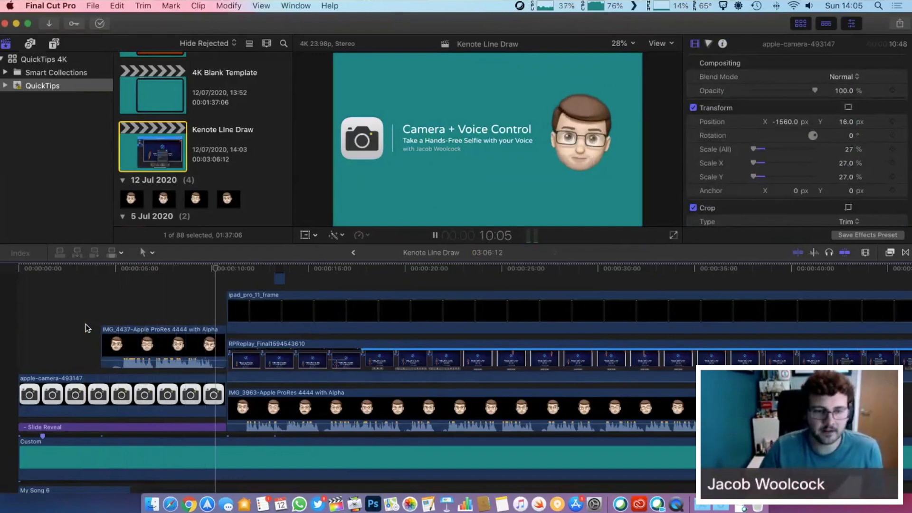
key("space")
Play the opening of the IMG_4437 clip up close to find where the speech starts
left_click(132, 363)
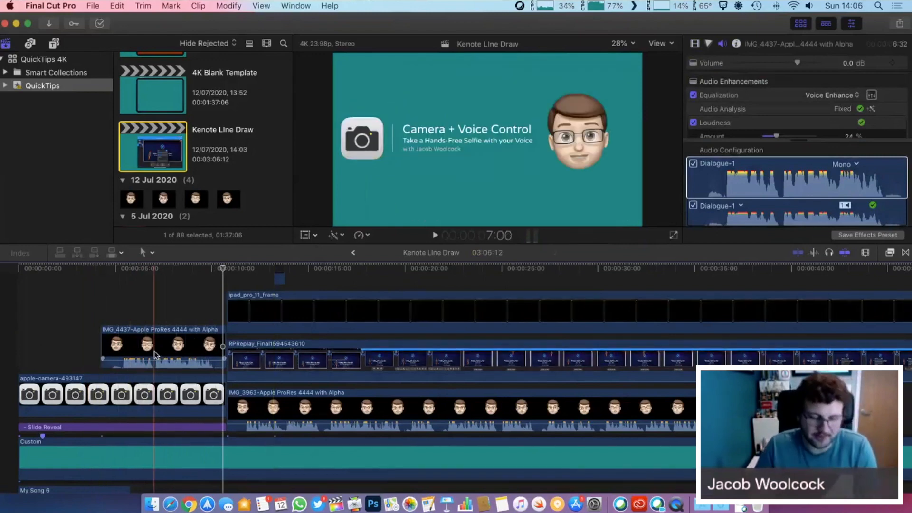
key("super+equal")
key("super+equal")
scroll(145, 352, "left", 5)
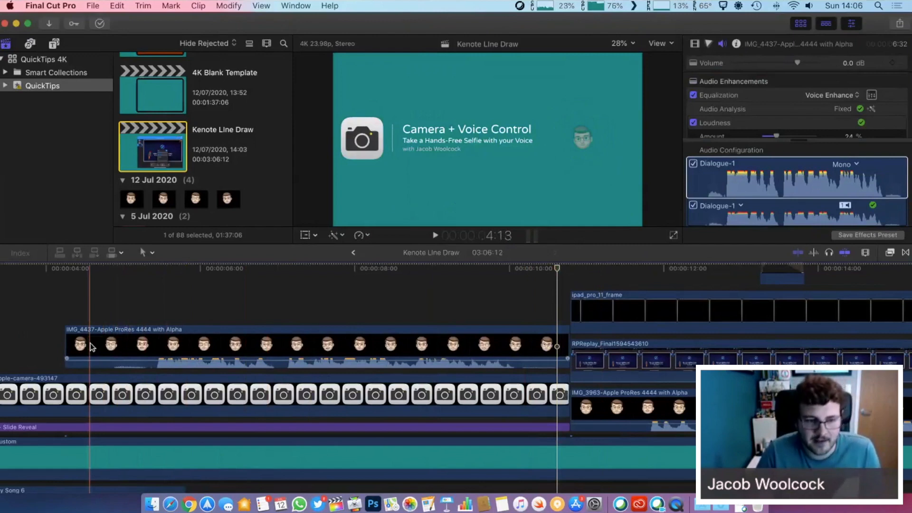
key("space")
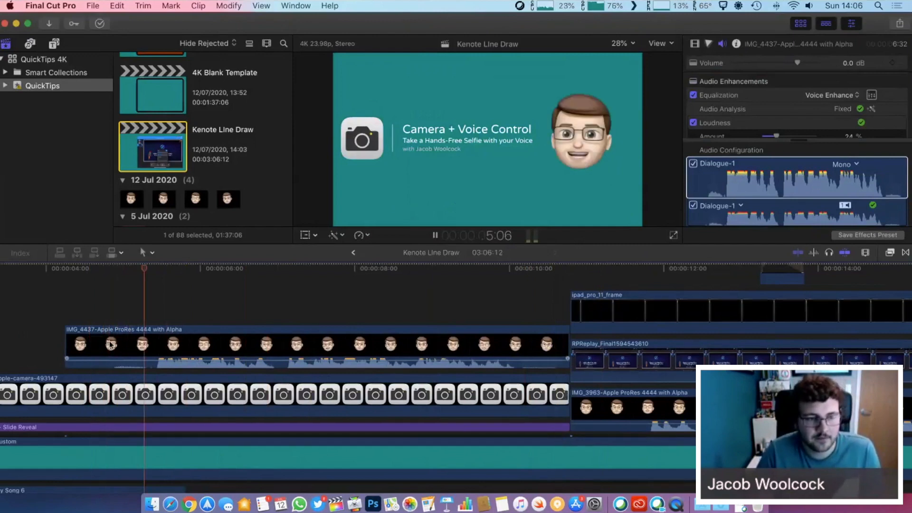
key("space")
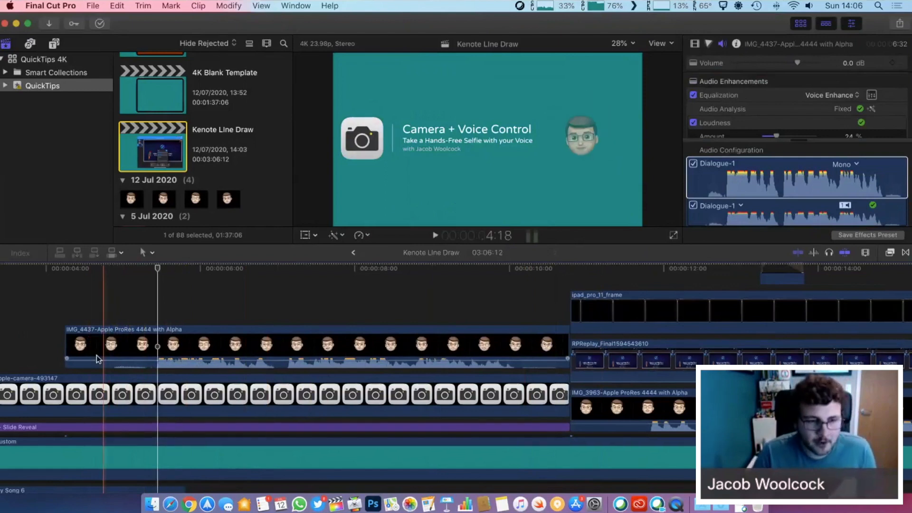
Add a 0.0 dB volume keyframe to the IMG_4437 clip just before the speech starts
left_click(156, 365)
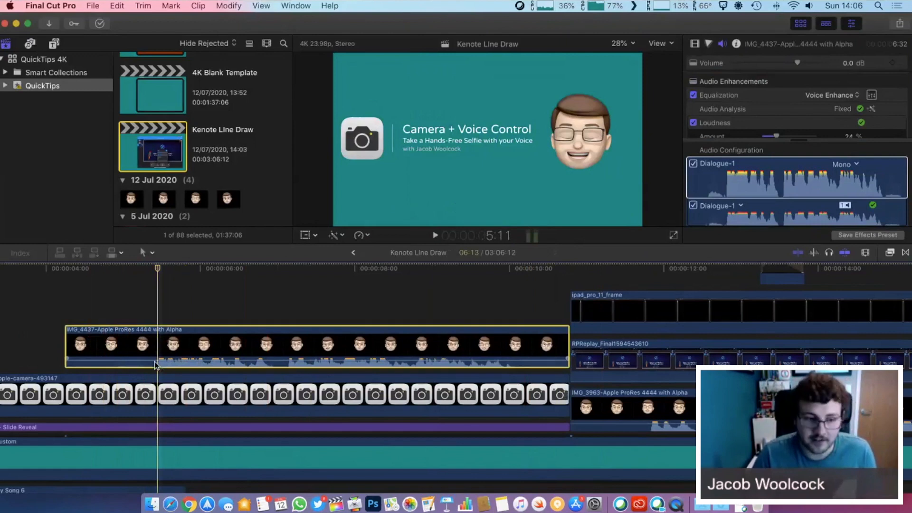
right_click(156, 364)
left_click(154, 363)
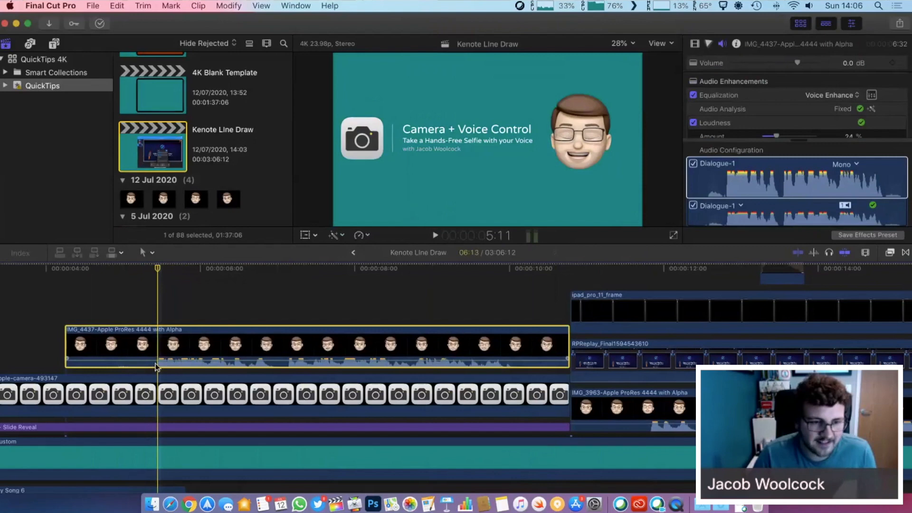
left_click(154, 362, "alt")
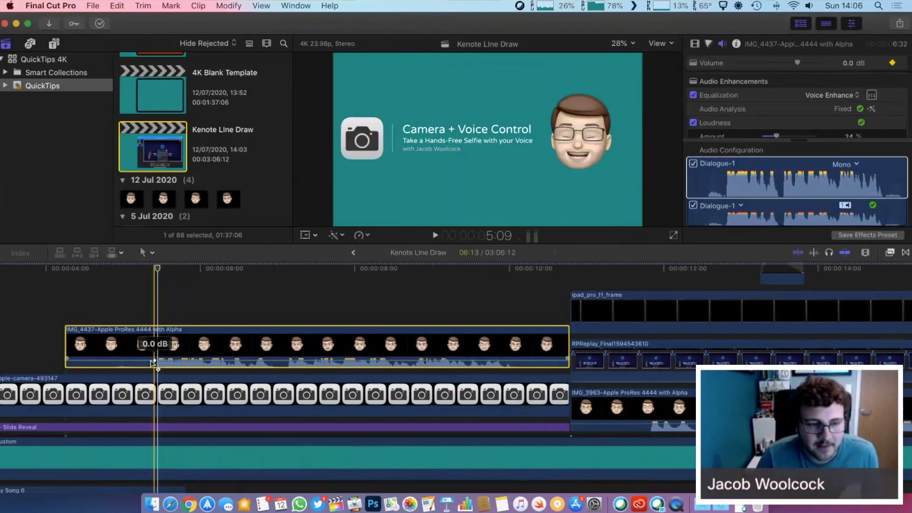
left_click_drag(154, 362, 157, 361)
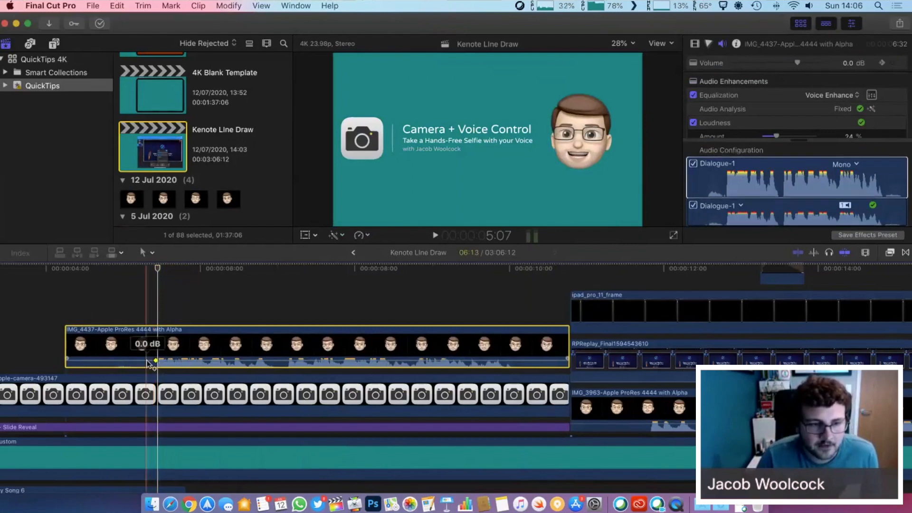
Add a second volume keyframe just ahead of the first, lower it to -∞ dB and shift it close to the first
left_click(147, 361, "alt")
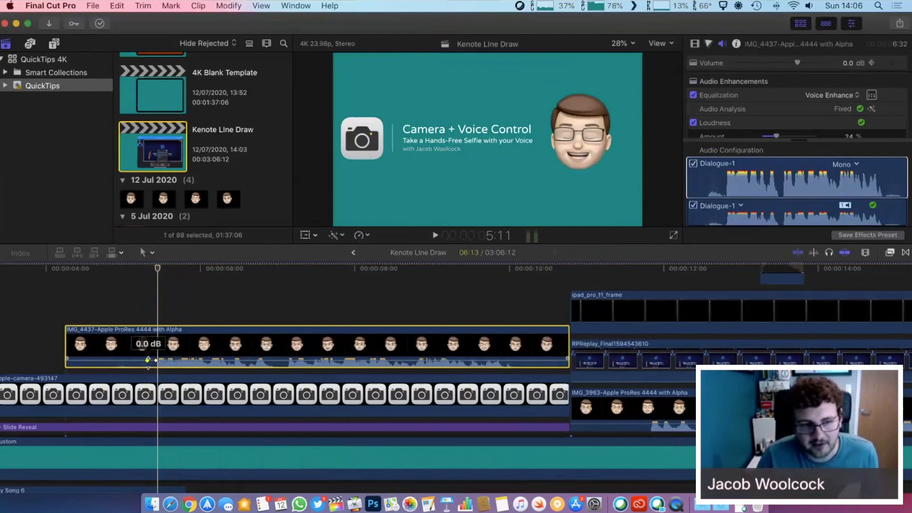
left_click_drag(148, 361, 153, 377)
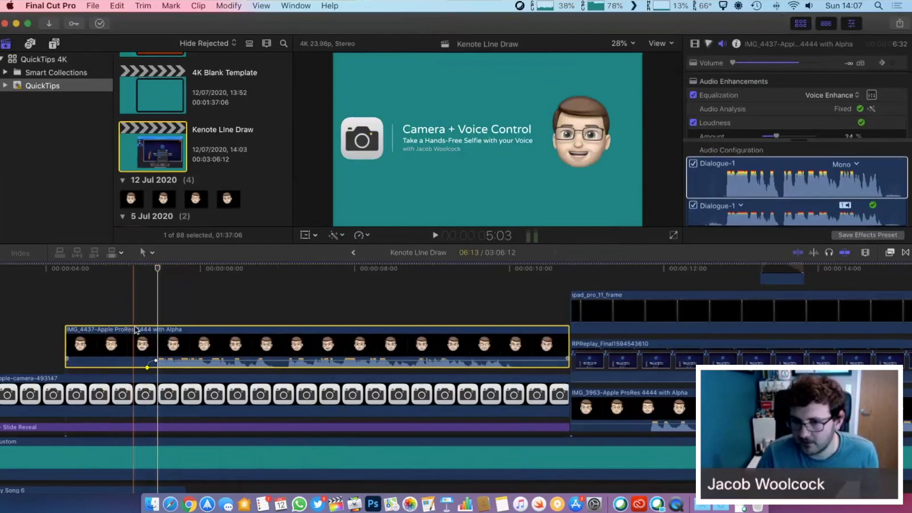
left_click(441, 306)
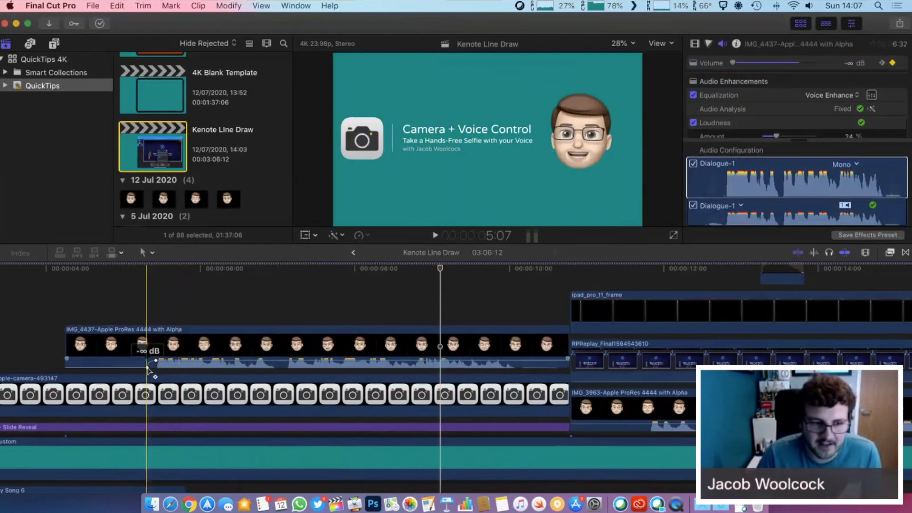
left_click_drag(147, 365, 153, 367)
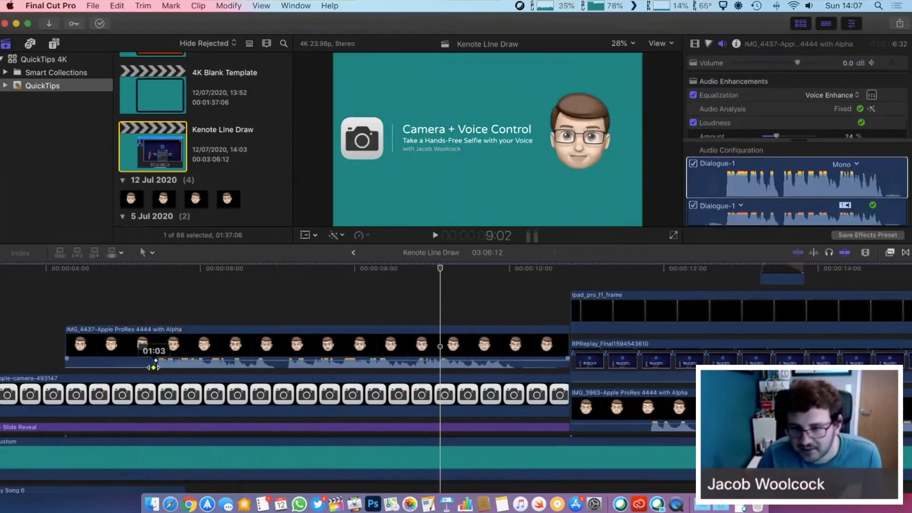
Add two volume keyframes where the IMG_4437 speech ends and lower the second to -∞ dB
left_click(515, 361, "alt")
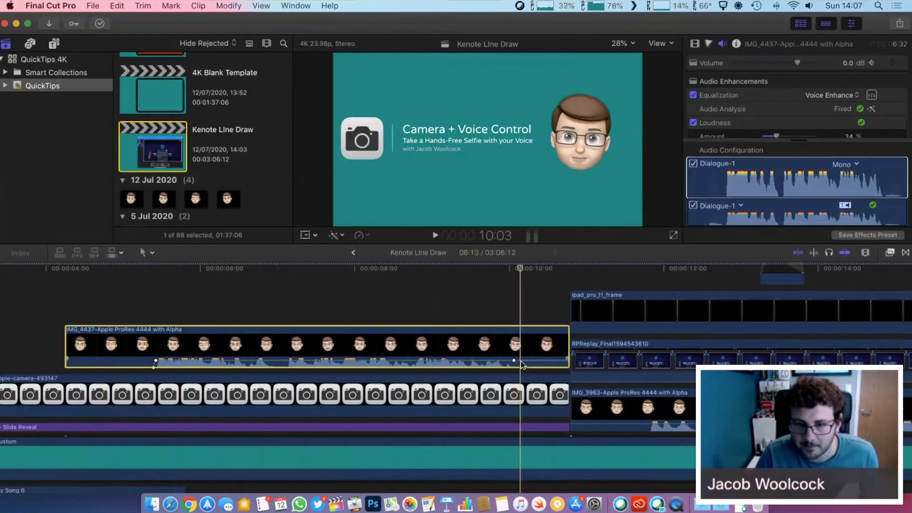
left_click_drag(522, 365, 518, 373)
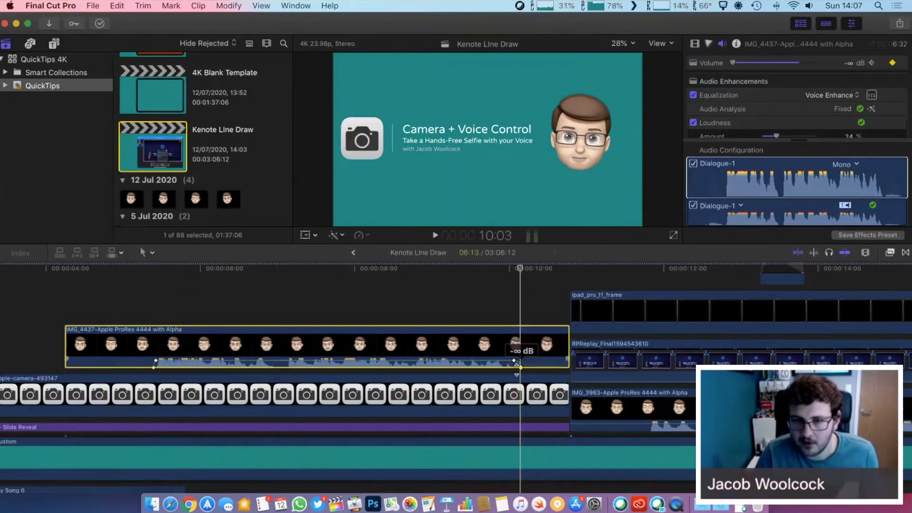
left_click(517, 323)
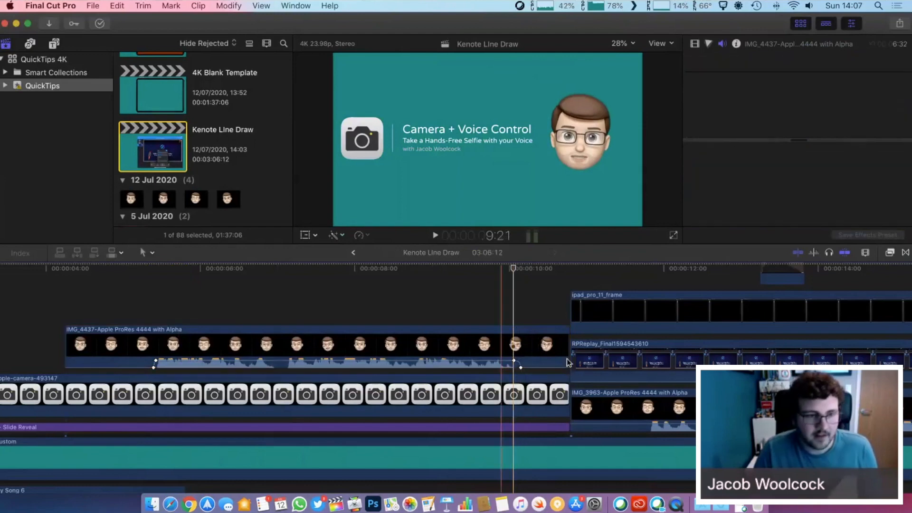
Play the IMG_4437 clip from near its start to check the volume keyframes
left_click(84, 319)
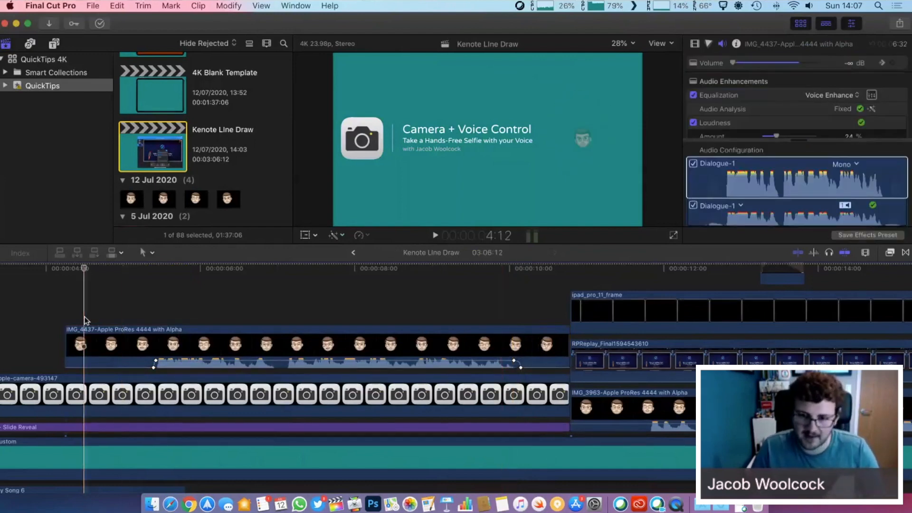
key("space")
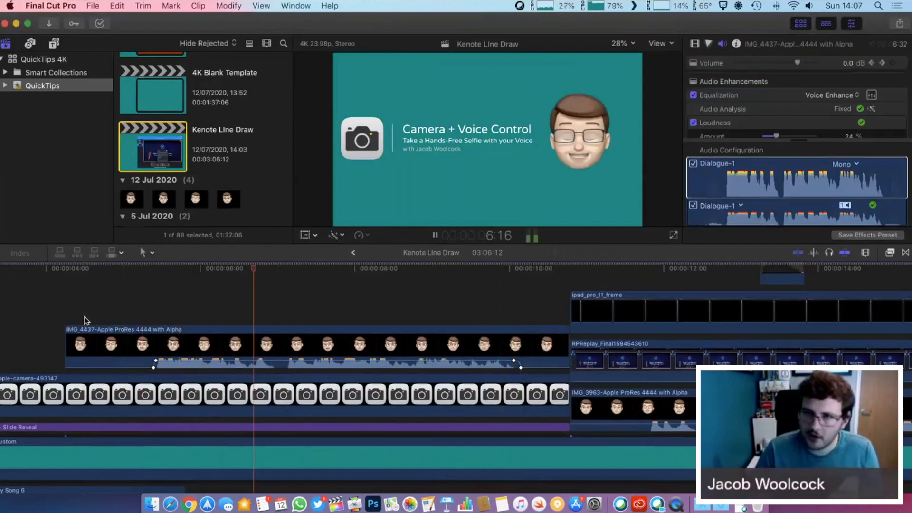
key("space")
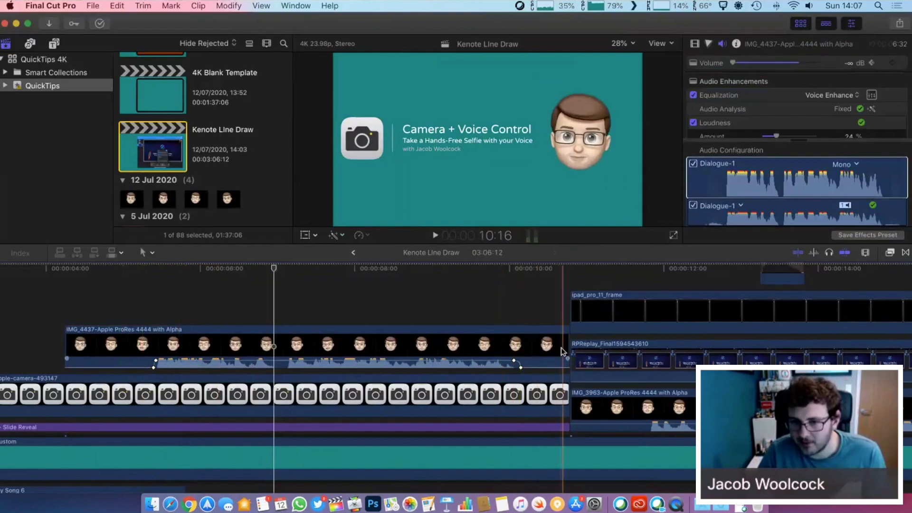
Trim the end of IMG_4437 to its last volume keyframe, about 5:22 long, and align it to end where the iPad frame begins
mouse_move(565, 341)
left_mouse_down()
mouse_move(520, 340)
mouse_move(563, 341)
left_mouse_up()
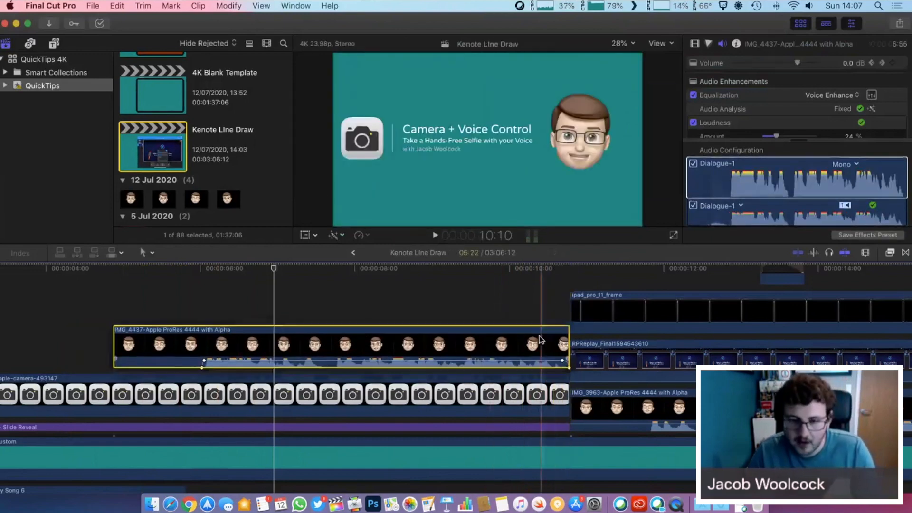
key("shift+z")
key("super+minus")
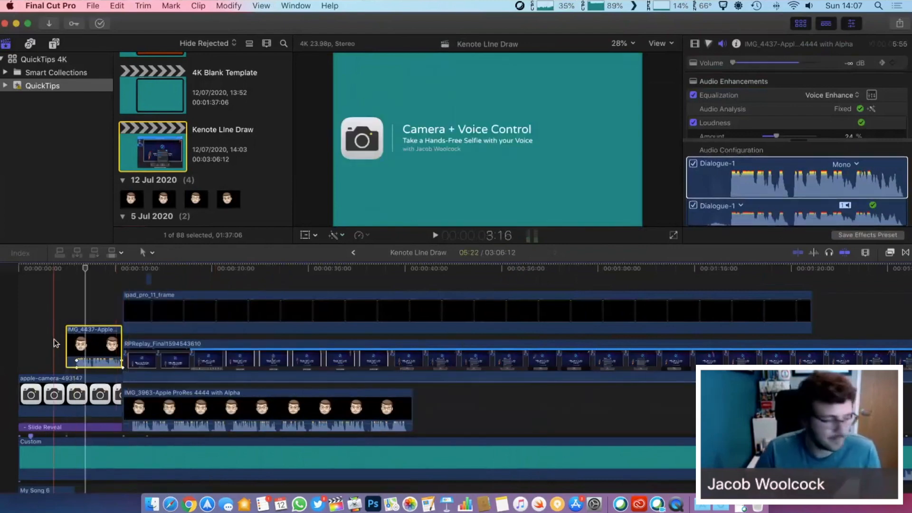
Play the intro from before the IMG_4437 clip to check its new timing
key("super+shift+a")
key("space")
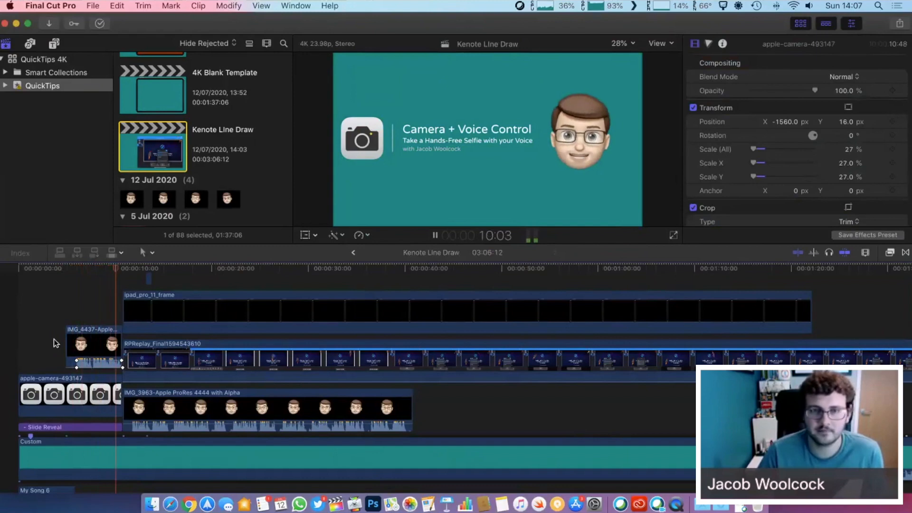
key("space")
Move the IMG_4441 clip from below the primary storyline to above it, directly after IMG_4439
key("shift+z")
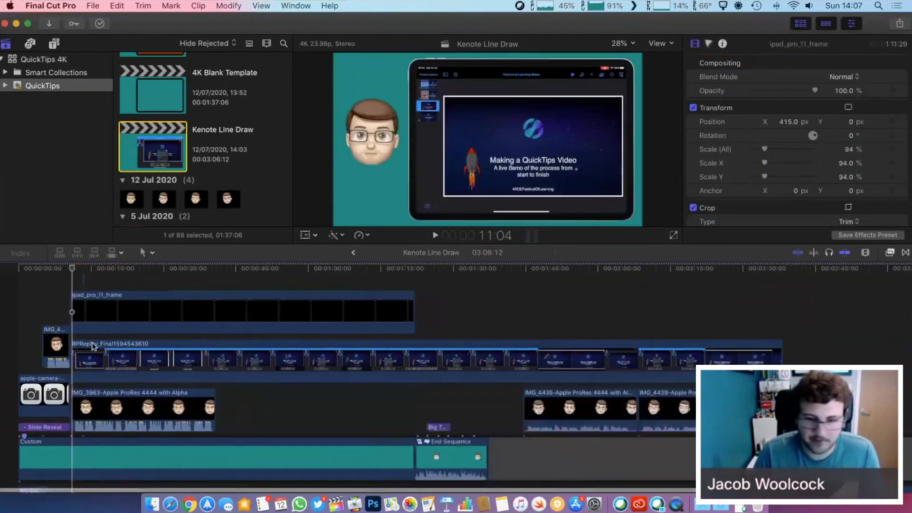
left_click(250, 366)
scroll(254, 380, "right", 5)
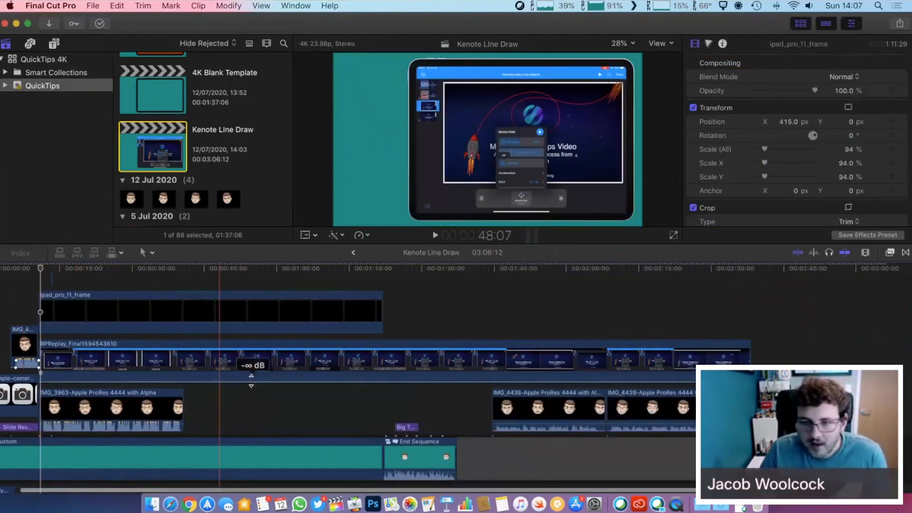
scroll(254, 381, "down", 5)
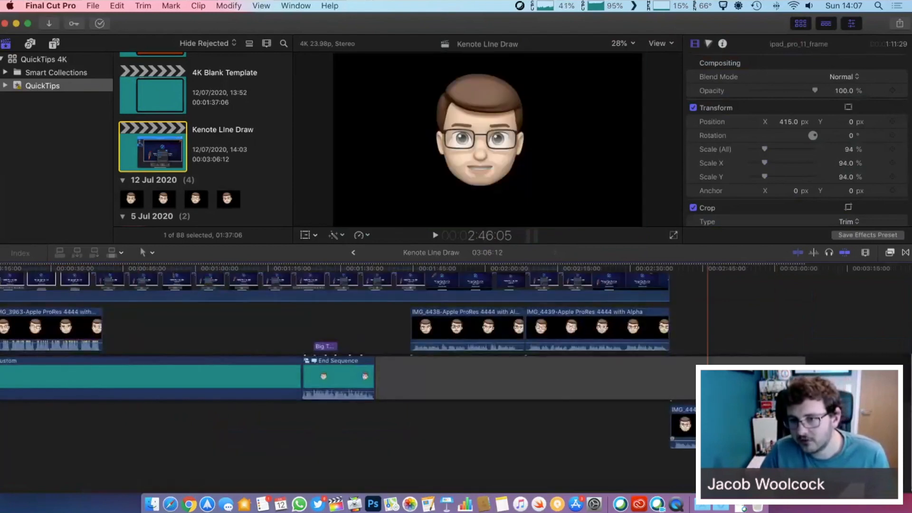
left_click_drag(714, 424, 716, 319)
left_click_drag(715, 318, 714, 327)
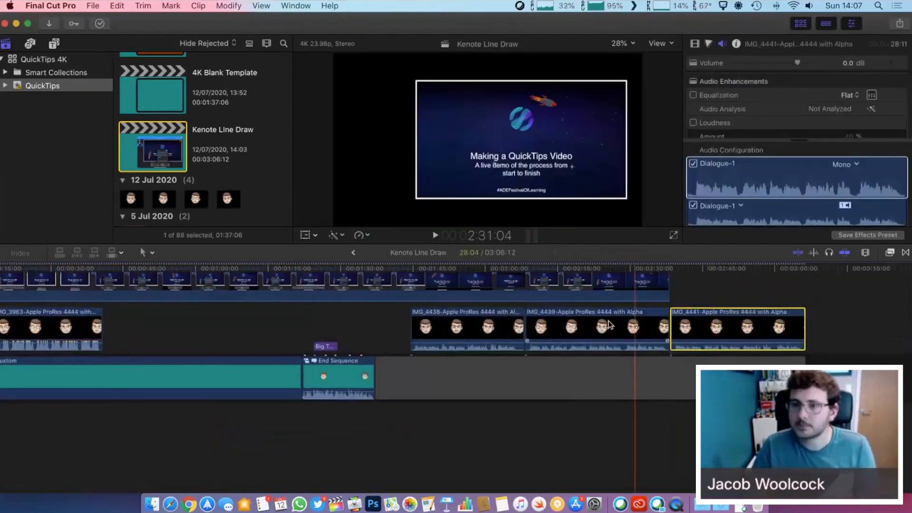
Paste only the Position and Scale attributes of IMG_3963 onto the IMG_4438, IMG_4439 and IMG_4441 clips, without any audio attributes
scroll(705, 325, "up", 3)
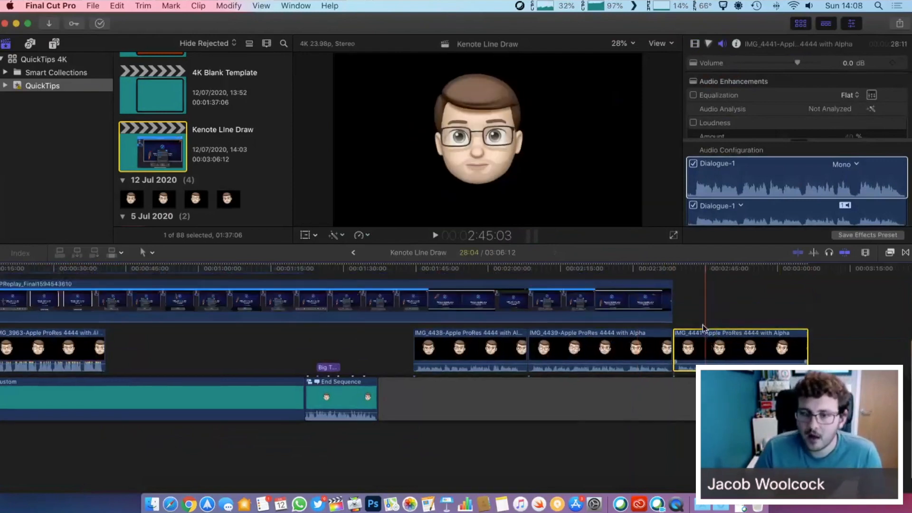
scroll(704, 325, "left", 4)
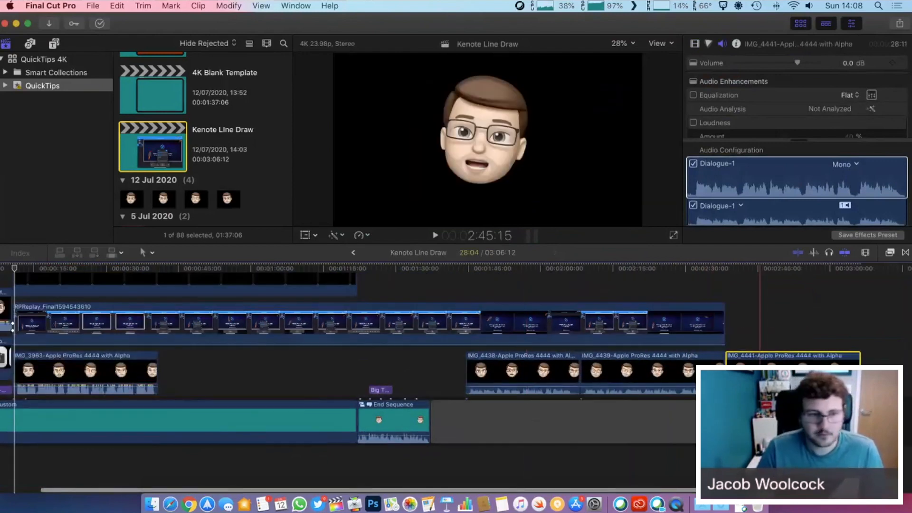
left_click(79, 367)
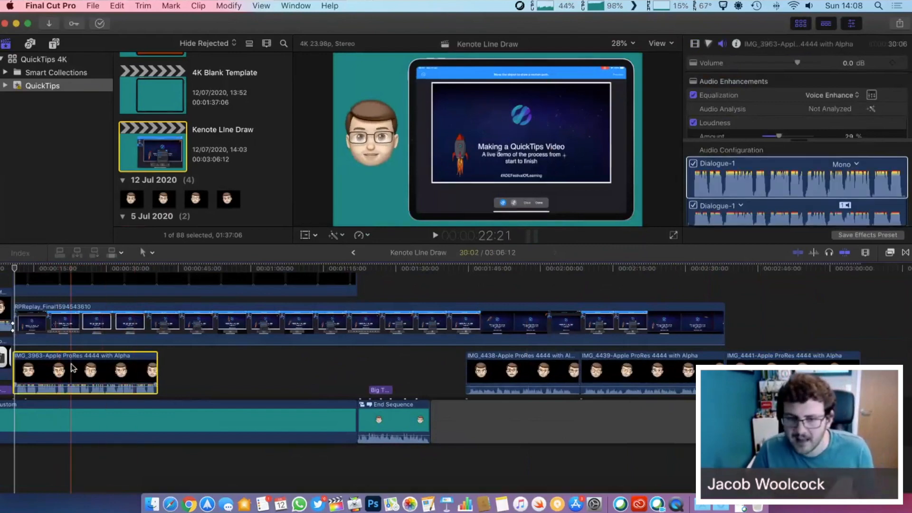
left_click_drag(446, 380, 750, 375)
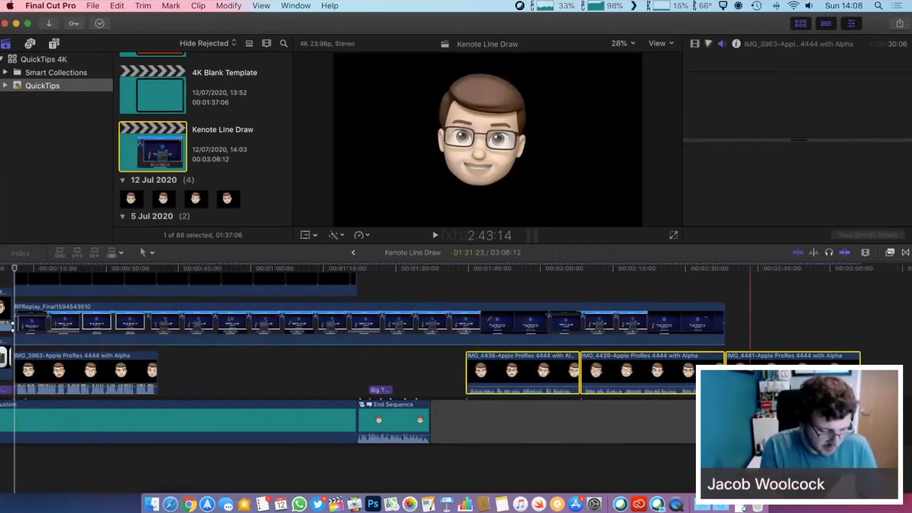
key("alt+g")
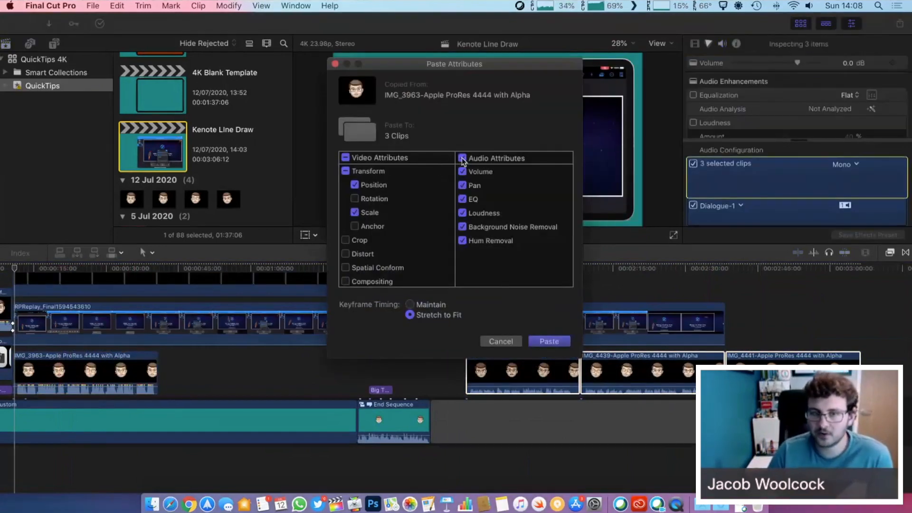
left_click(462, 158)
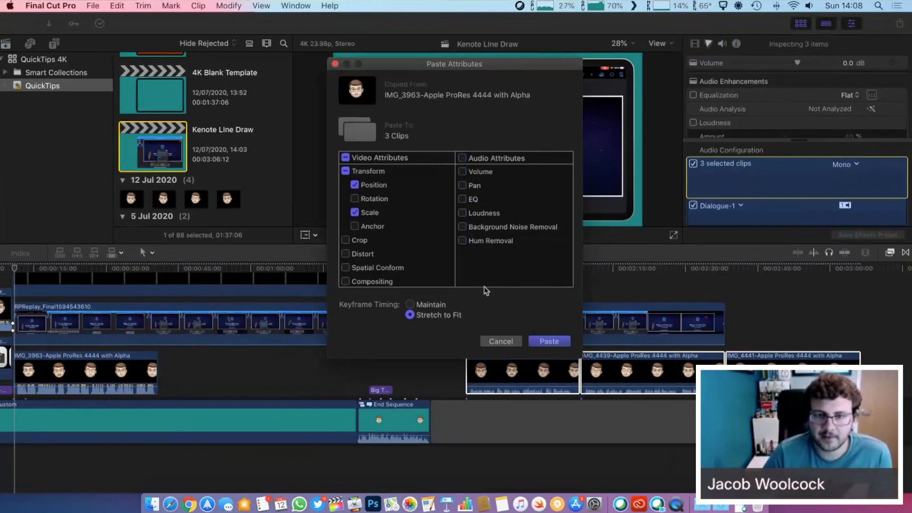
left_click(450, 64)
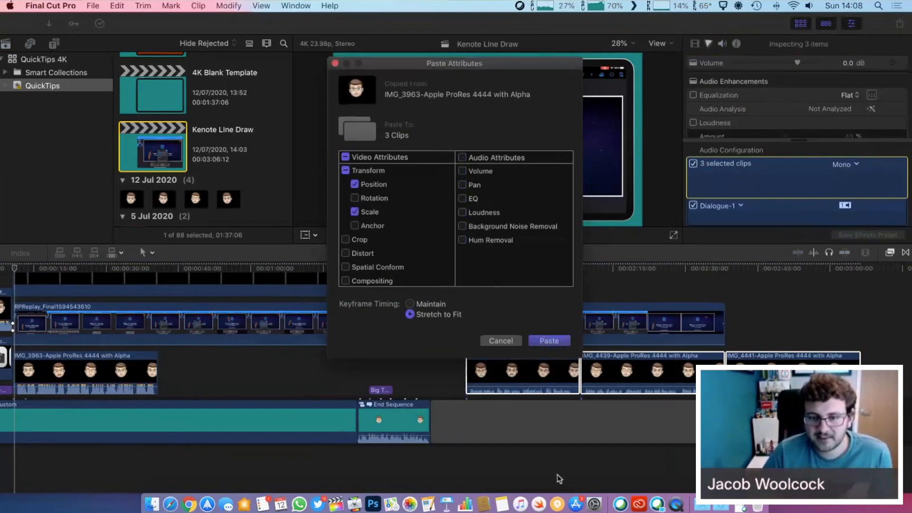
left_click(559, 342)
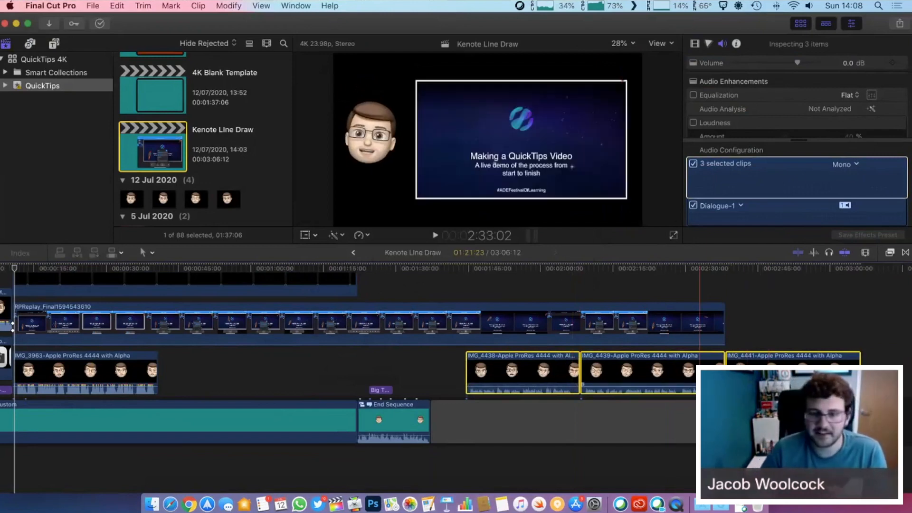
Shift the three new Memoji clips earlier to overlap the end of IMG_3963, and delete the IMG_3963 placeholder clip
scroll(546, 370, "left", 2)
scroll(546, 371, "left", 1)
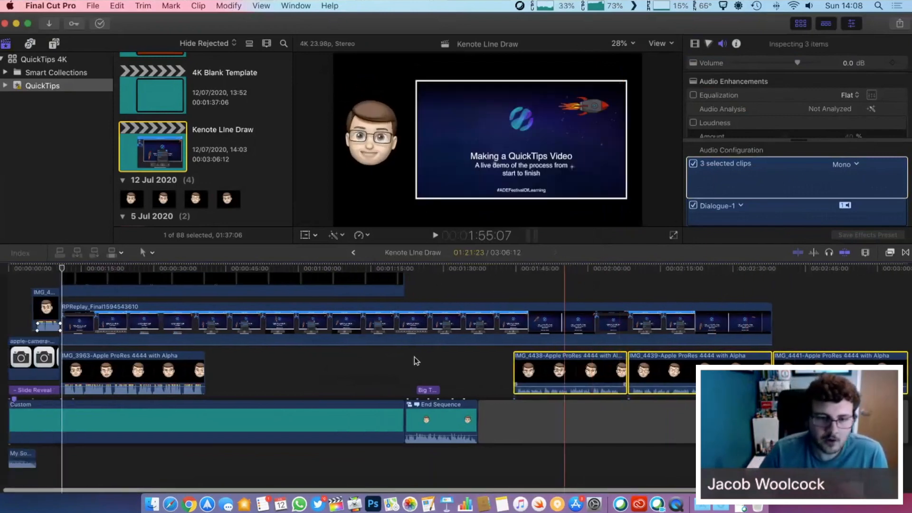
left_click_drag(546, 370, 243, 369)
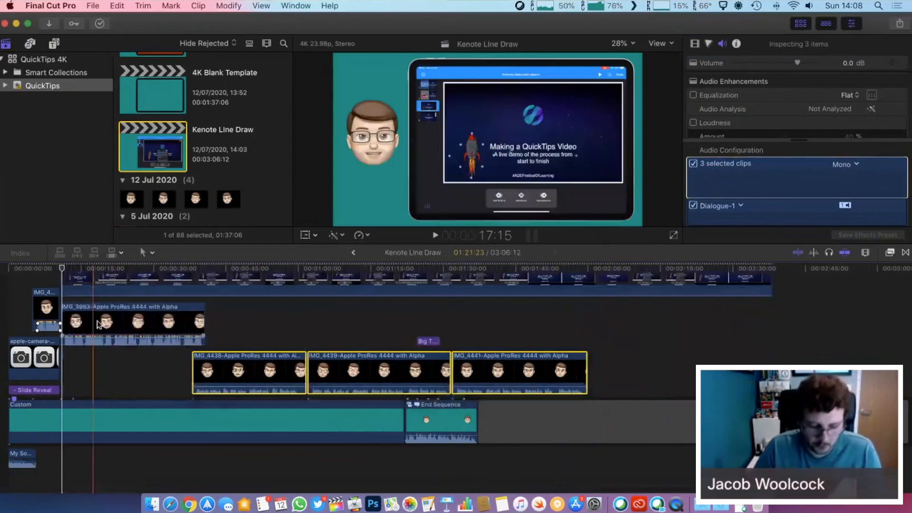
left_click(98, 325)
key("Delete")
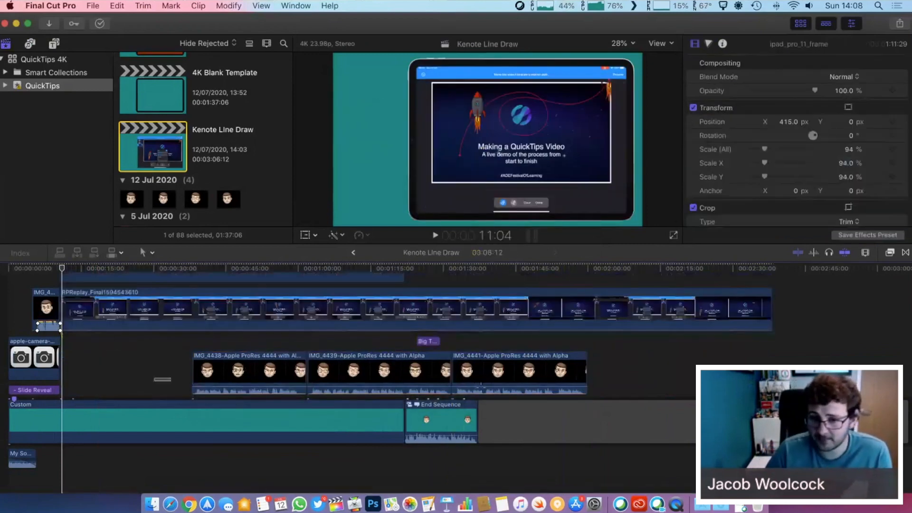
Move IMG_4438, IMG_4439 and IMG_4441 together so that IMG_4438 starts exactly where the RPReplay screen recording begins
left_click_drag(154, 377, 539, 379)
left_click_drag(397, 373, 261, 373)
key("super+equal")
key("super+equal")
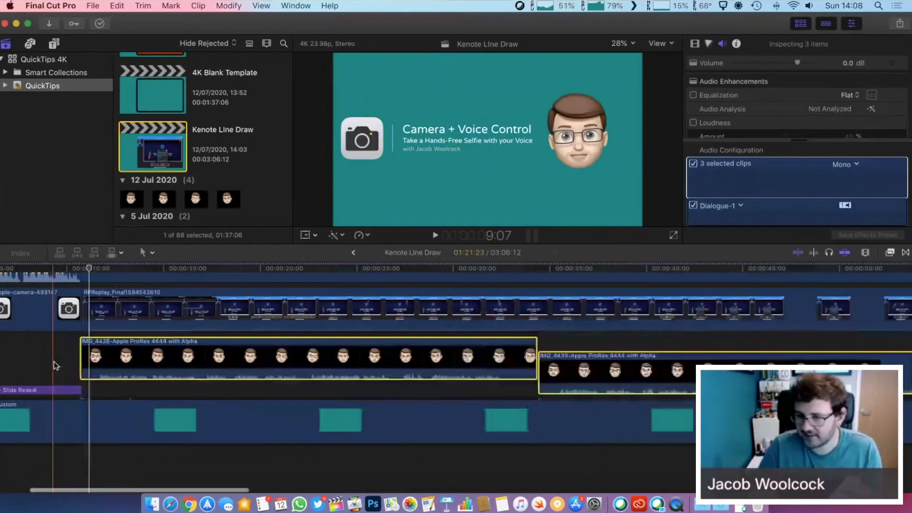
scroll(59, 363, "left", 3)
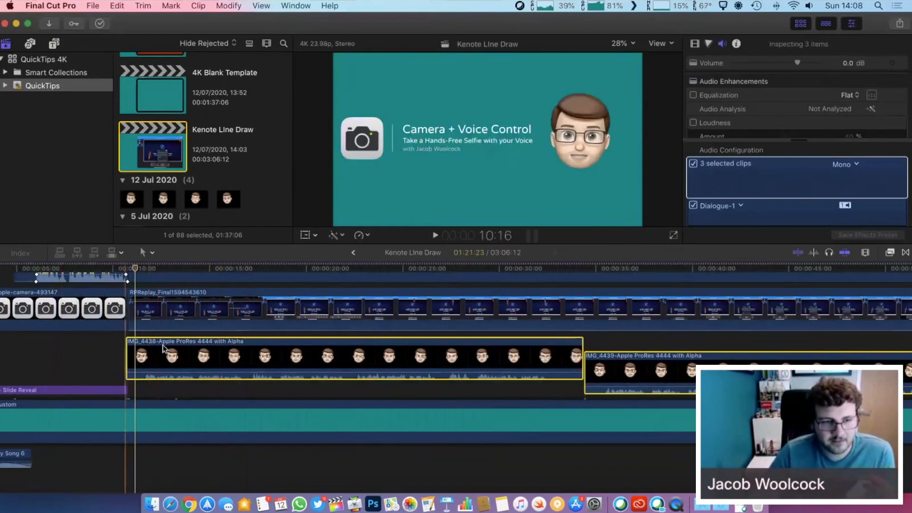
left_click_drag(164, 358, 167, 359)
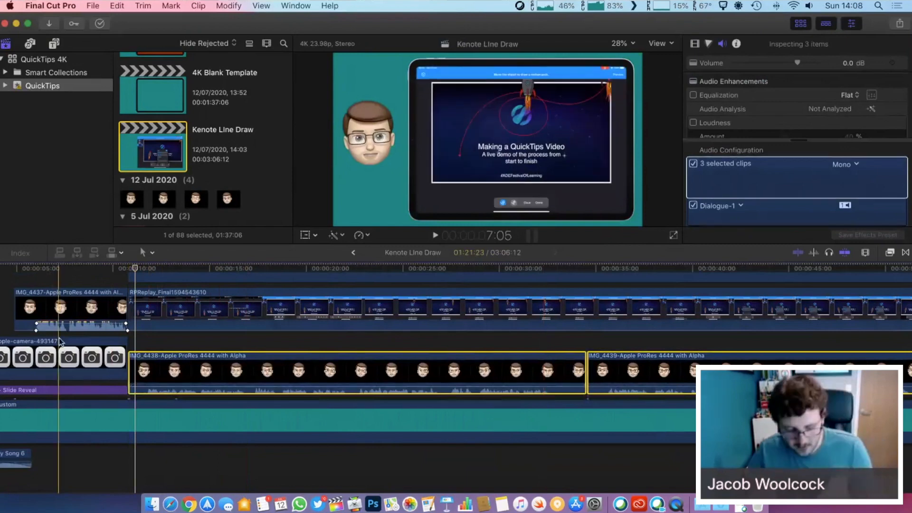
key("super+minus")
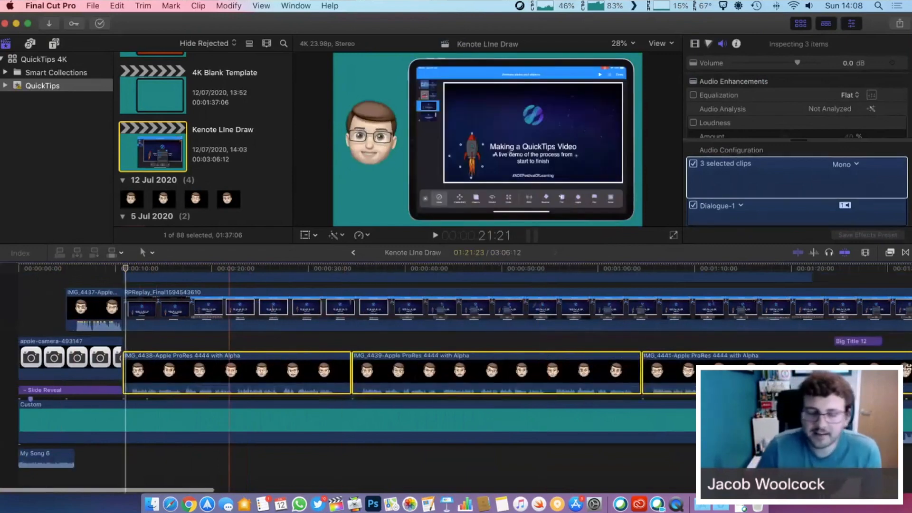
key("super+minus")
Apply the Voice Enhance equalization to IMG_4438, IMG_4439 and IMG_4441 together
left_click_drag(509, 369, 162, 358)
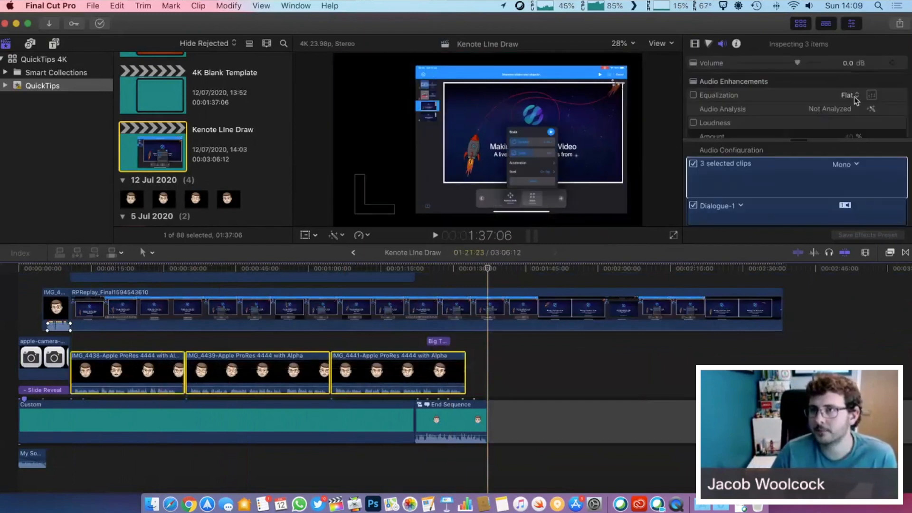
left_click(856, 99)
left_click(866, 106)
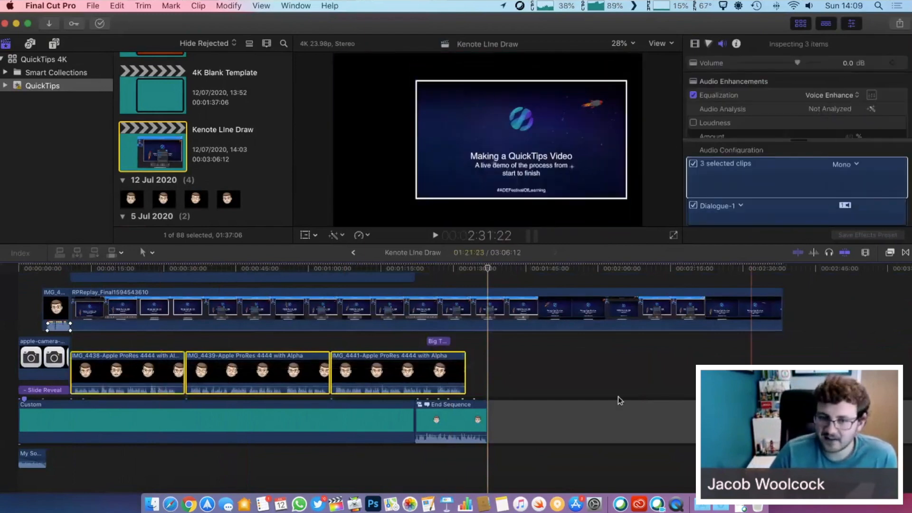
left_click(529, 381)
key("super+z")
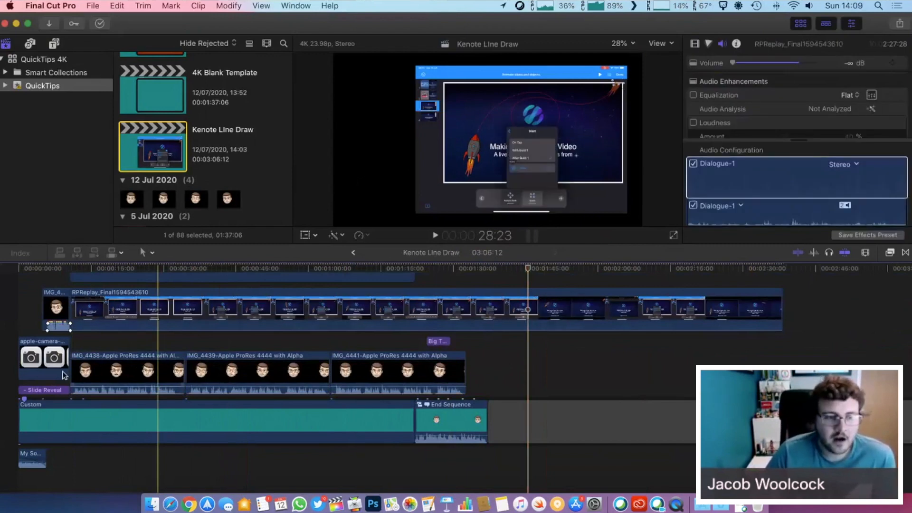
Run the audio analysis on IMG_4438 and enable its Loudness and 50% Noise Removal enhancements
left_click(133, 373)
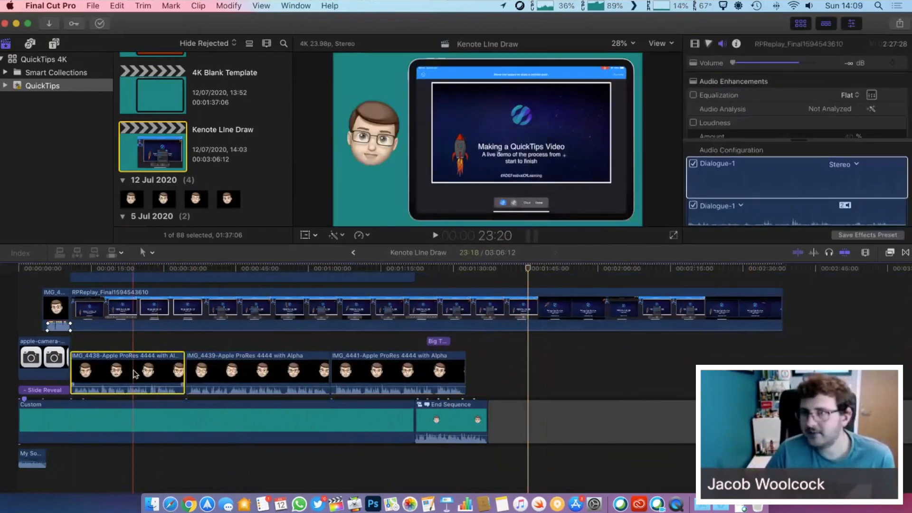
left_click(870, 108)
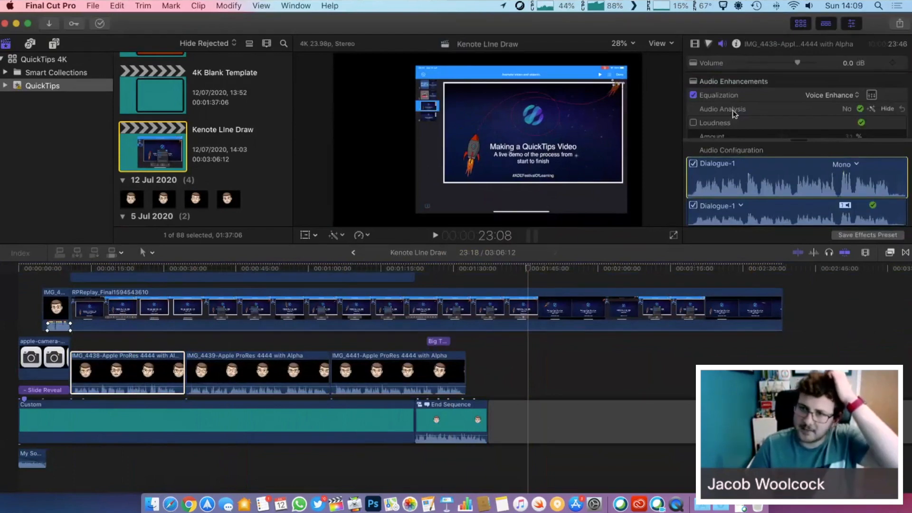
scroll(743, 116, "down", 2)
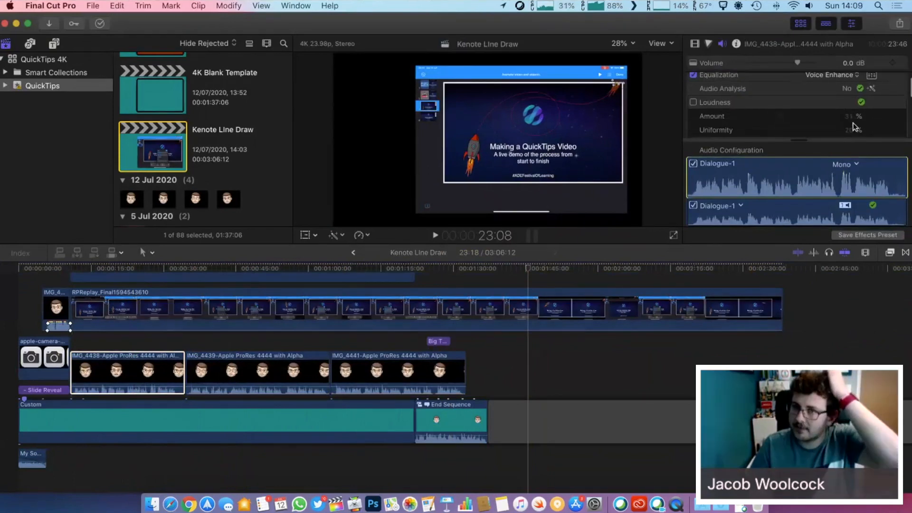
left_click(693, 102)
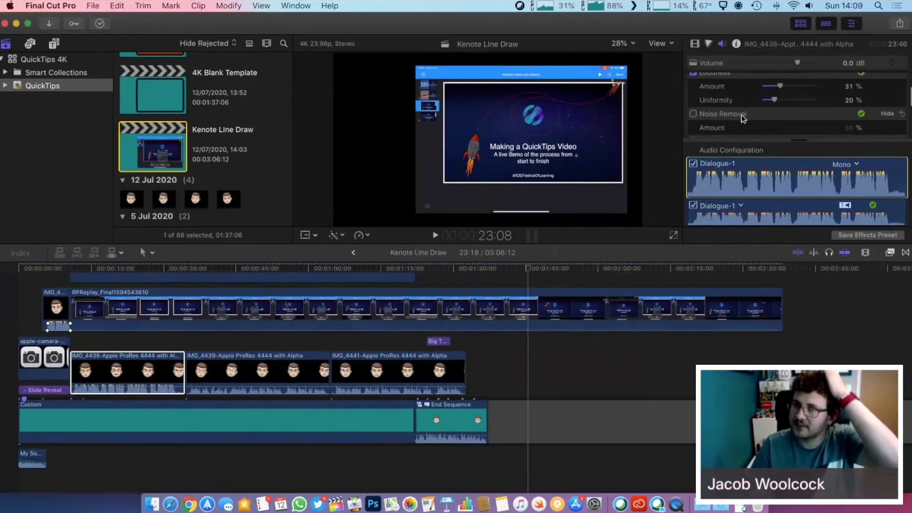
scroll(703, 109, "down", 5)
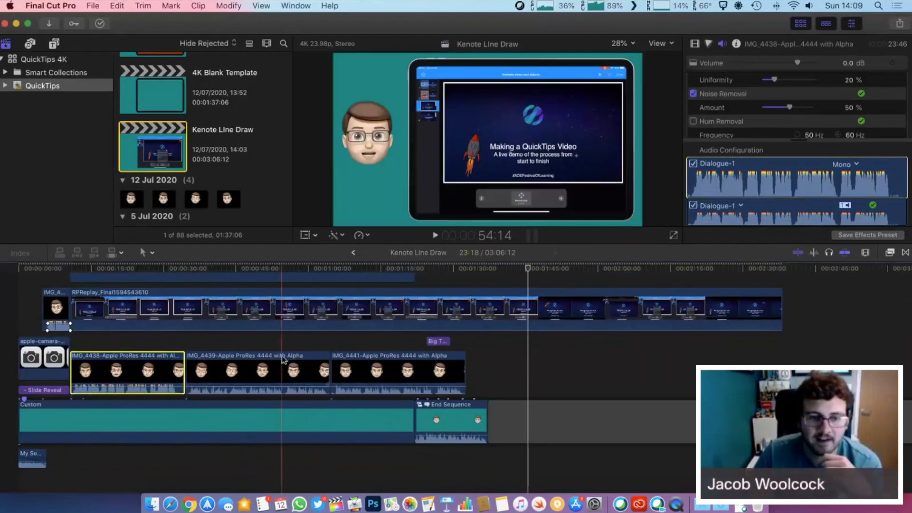
Run the audio analysis on IMG_4439 and enable its Loudness and 50% Noise Removal enhancements
left_click(281, 373)
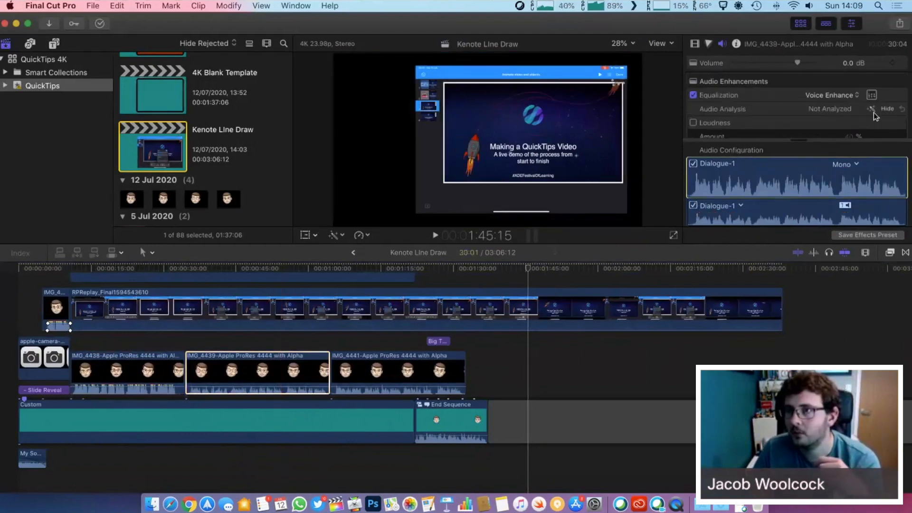
left_click(872, 109)
scroll(857, 128, "down", 1)
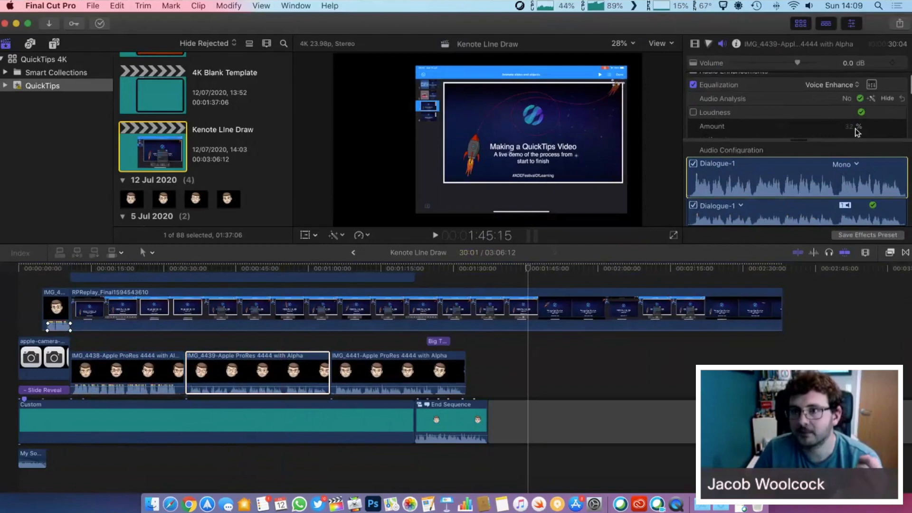
left_click(693, 112)
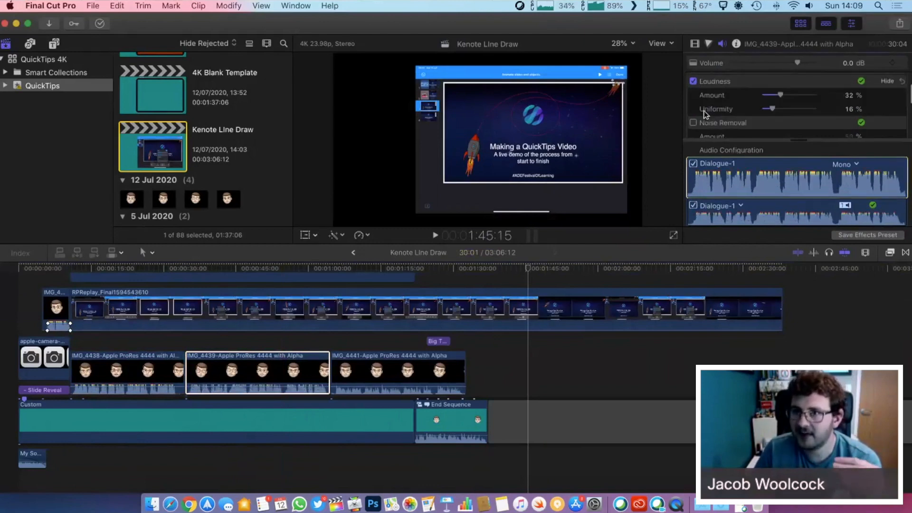
scroll(693, 107, "down", 2)
left_click(693, 108)
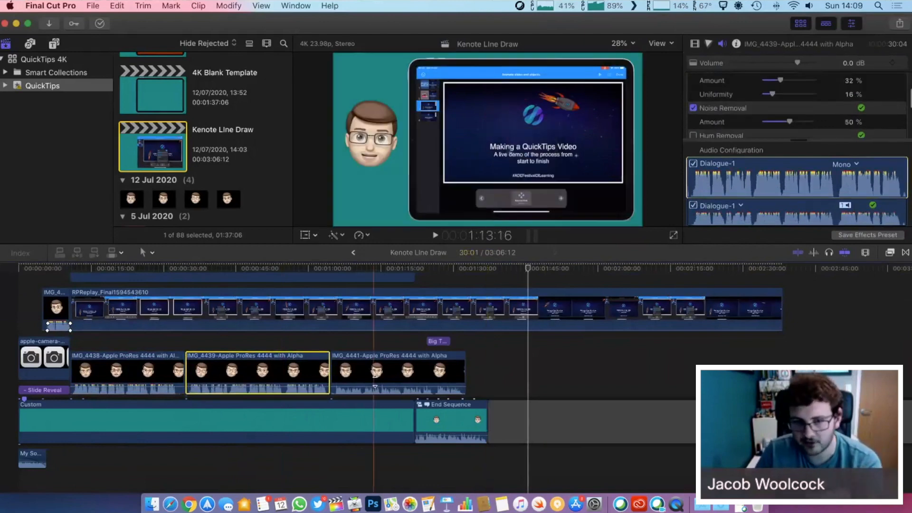
Run the audio analysis on IMG_4441 and enable its Loudness and 50% Noise Removal enhancements
left_click(379, 363)
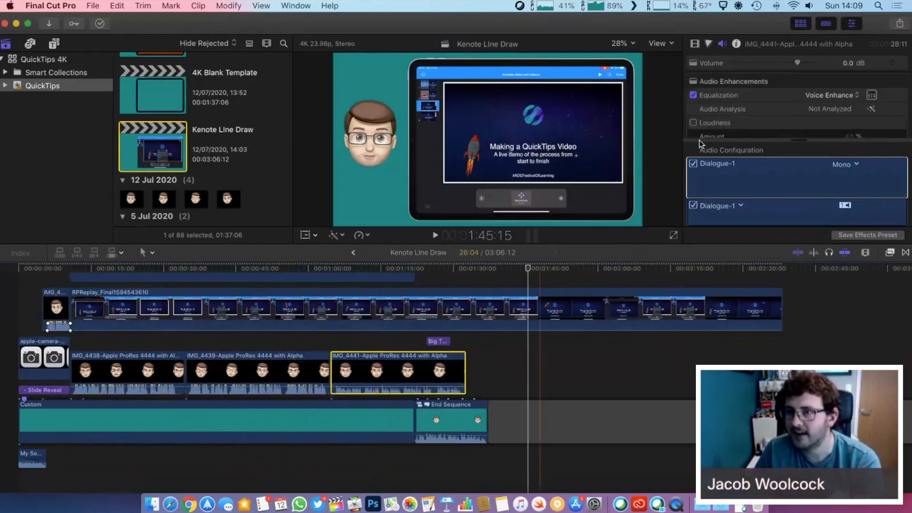
left_click(871, 109)
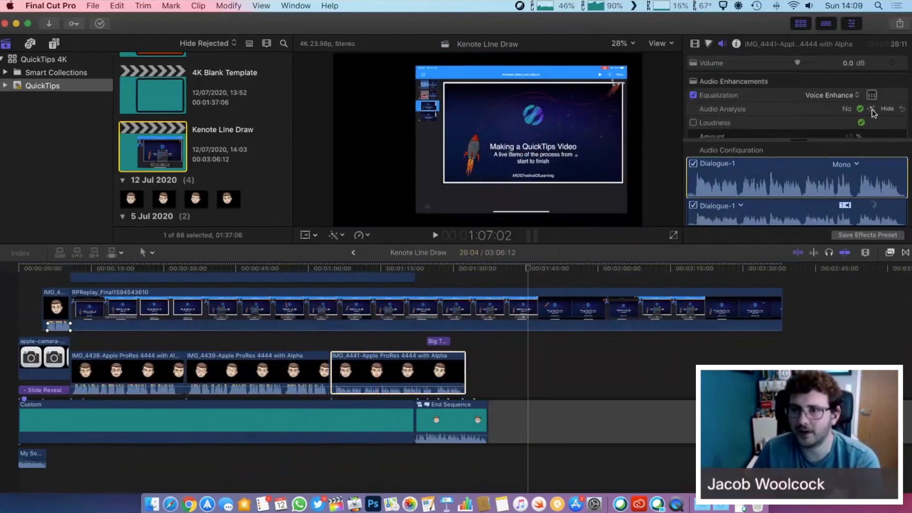
left_click(693, 123)
scroll(879, 120, "down", 2)
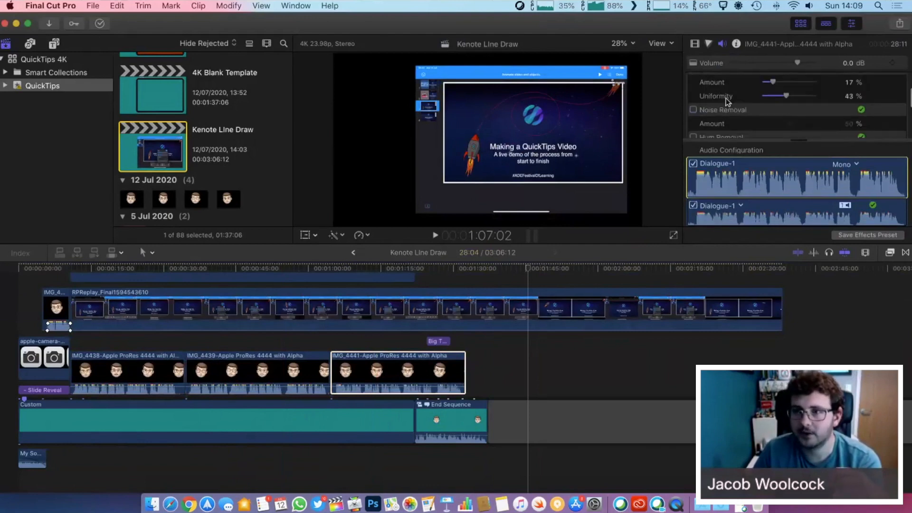
left_click(693, 103)
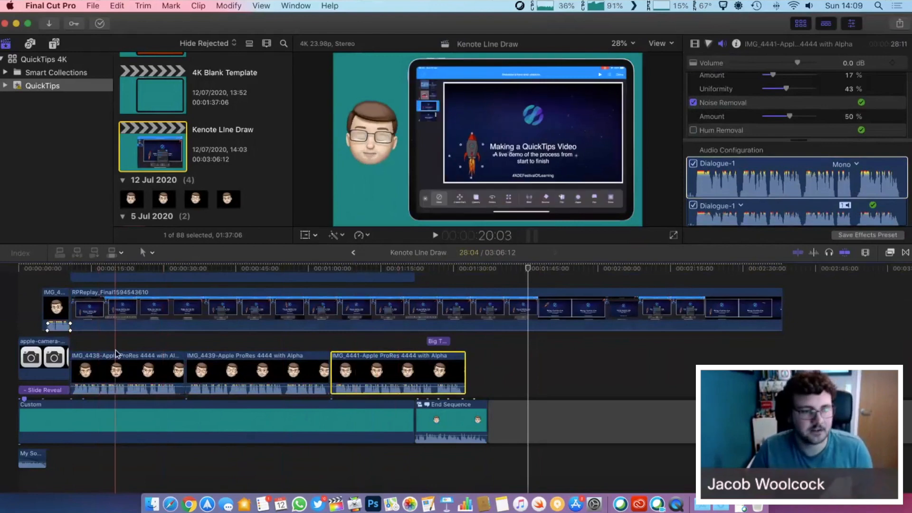
Extend the Custom background clip to a duration of about 1:44:09, moving the End Sequence clip further along the timeline
key("space")
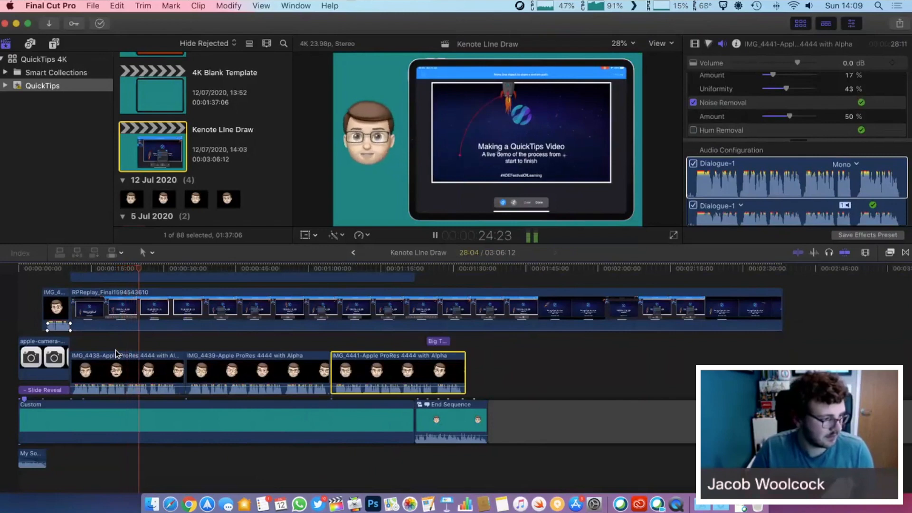
key("space")
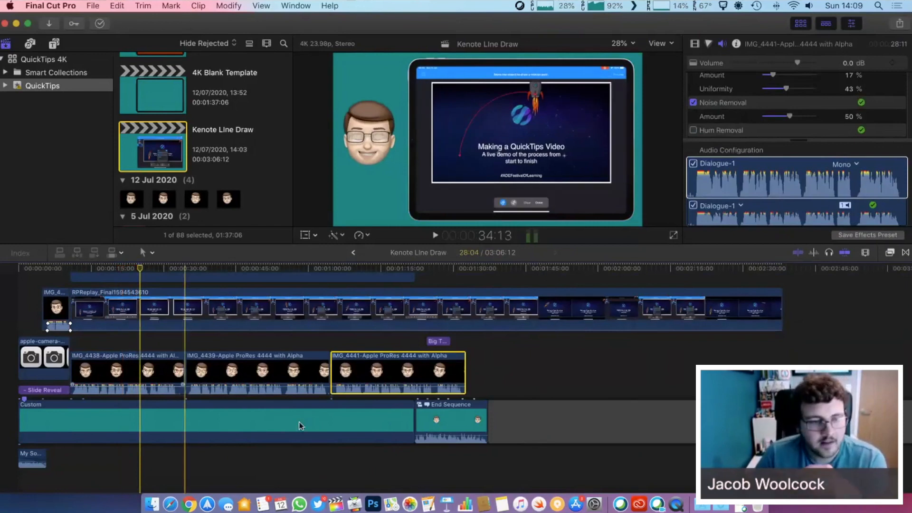
scroll(167, 398, "up", 1)
scroll(167, 398, "up", 2)
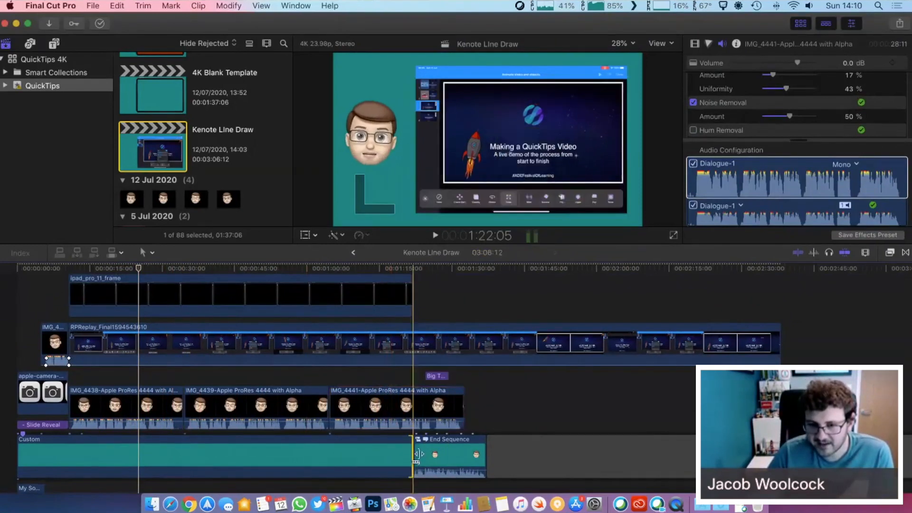
left_click_drag(412, 455, 514, 409)
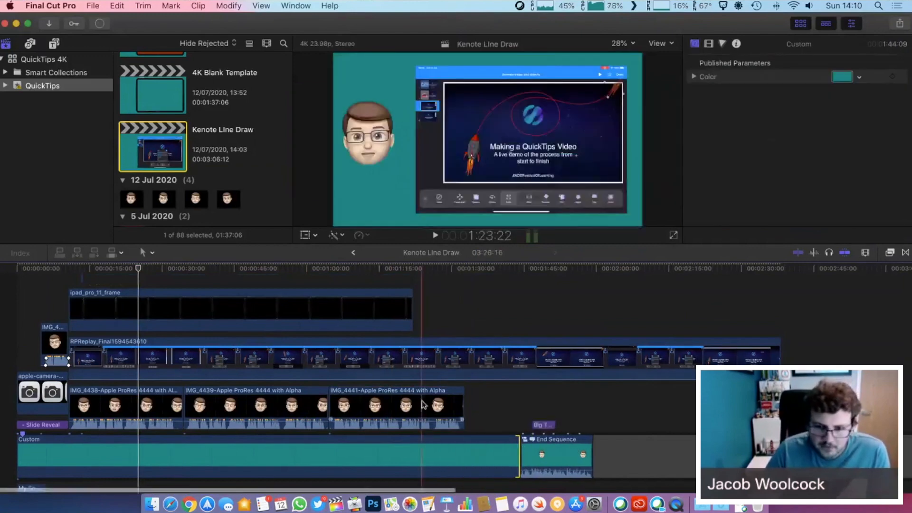
Delete the title connected above the End Sequence clip and the empty gap that follows that clip
scroll(423, 413, "right", 5)
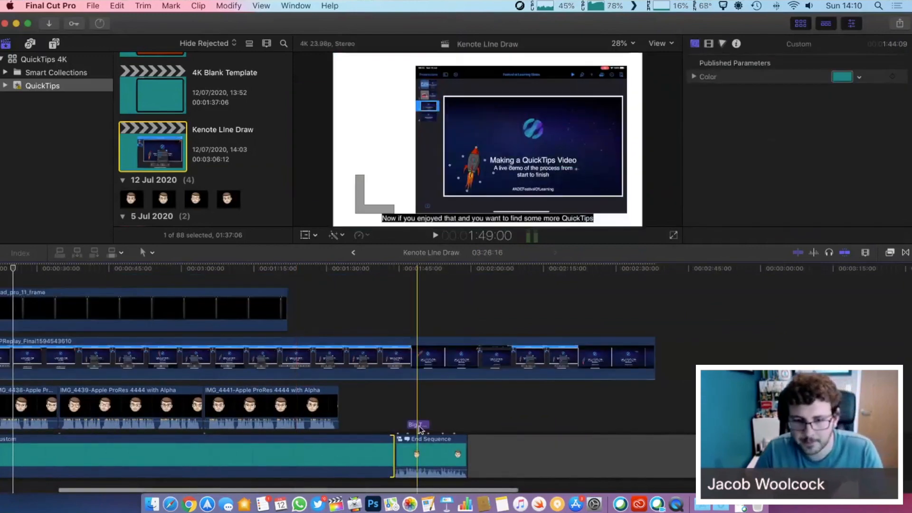
left_click(420, 426)
key("Delete")
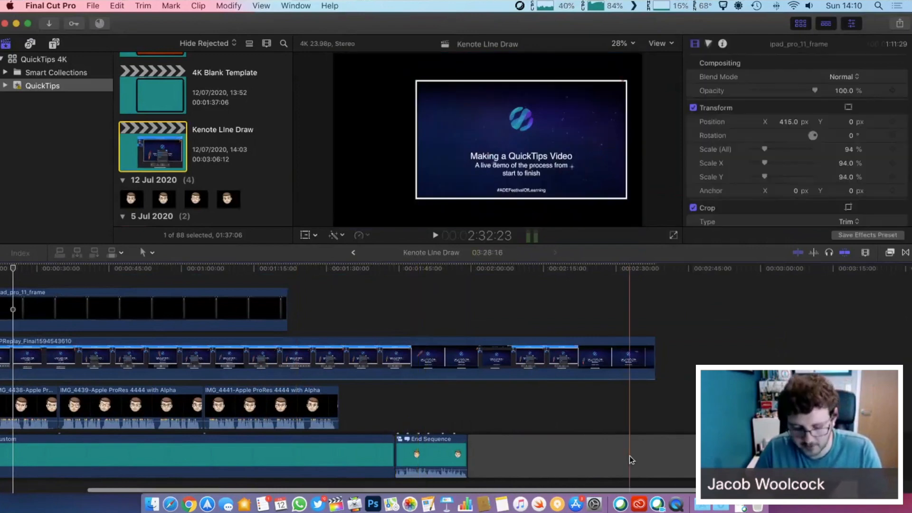
left_click(628, 455)
key("Delete")
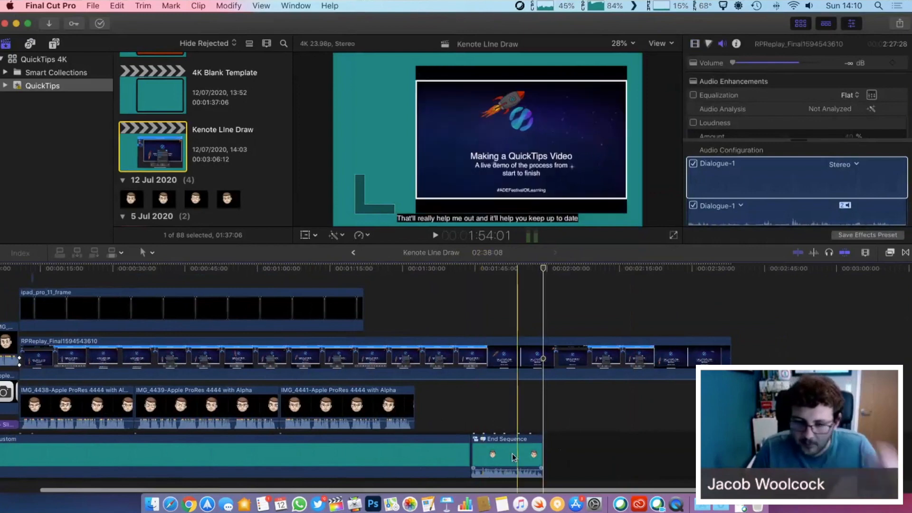
Open the End Sequence compound clip, preview its opening, and return to the main project timeline
double_click(511, 453)
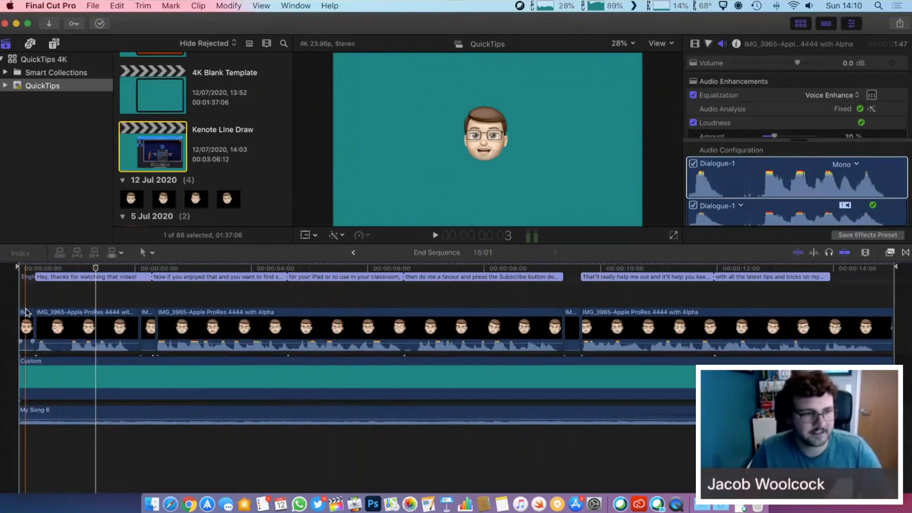
key("space")
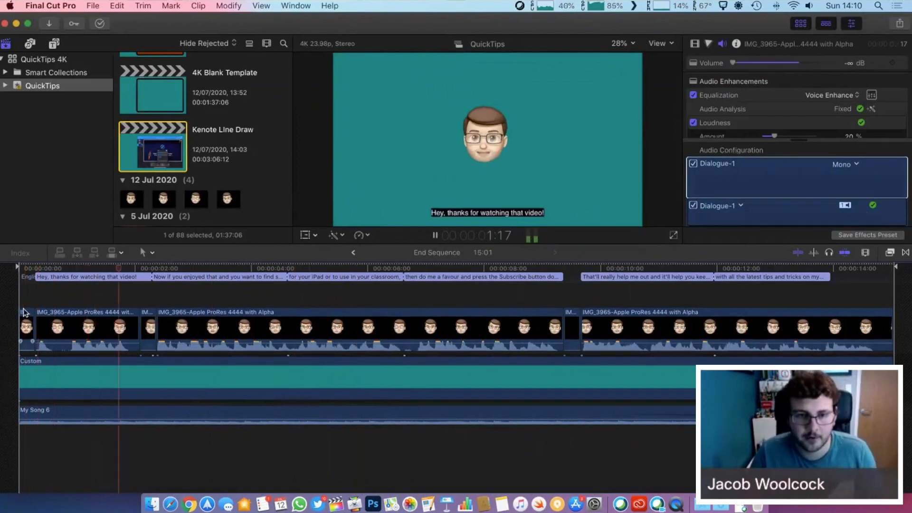
left_click(353, 253)
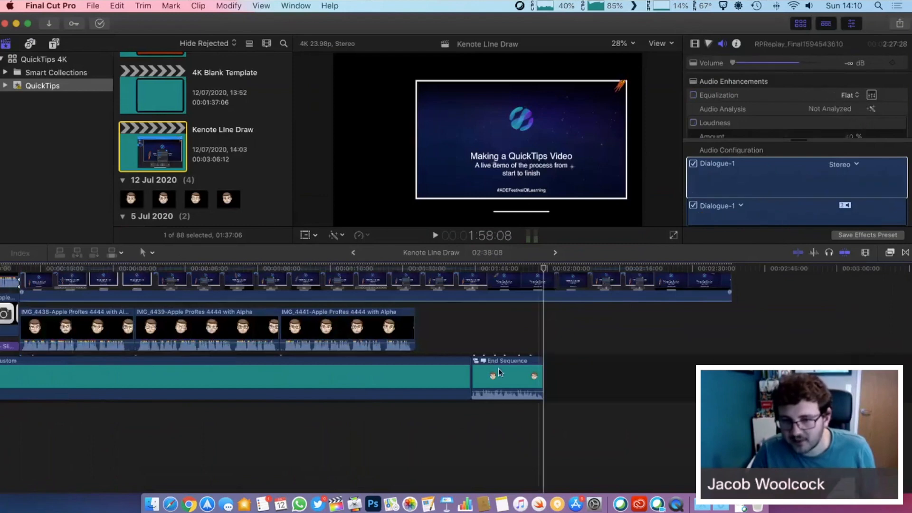
Preview the transition into IMG_4438, then cut off and delete the clip's first 11 frames
scroll(479, 371, "up", 5)
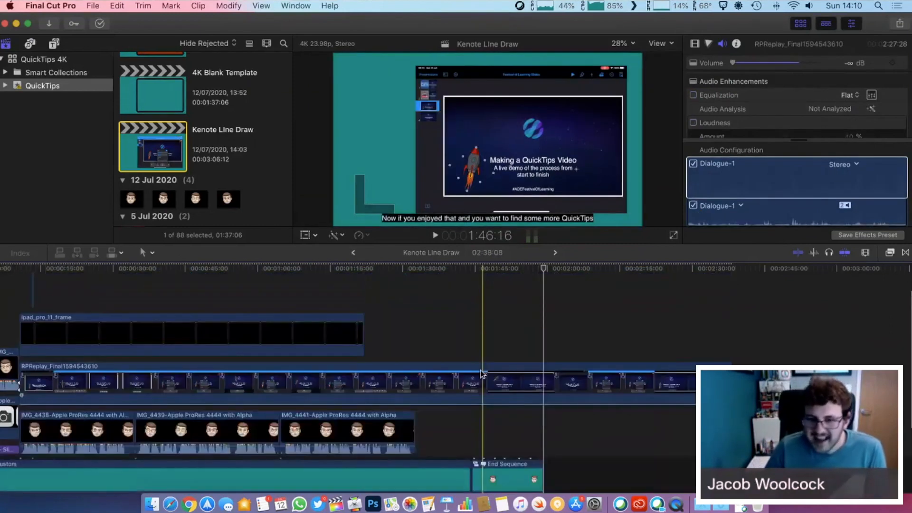
scroll(332, 380, "down", 2)
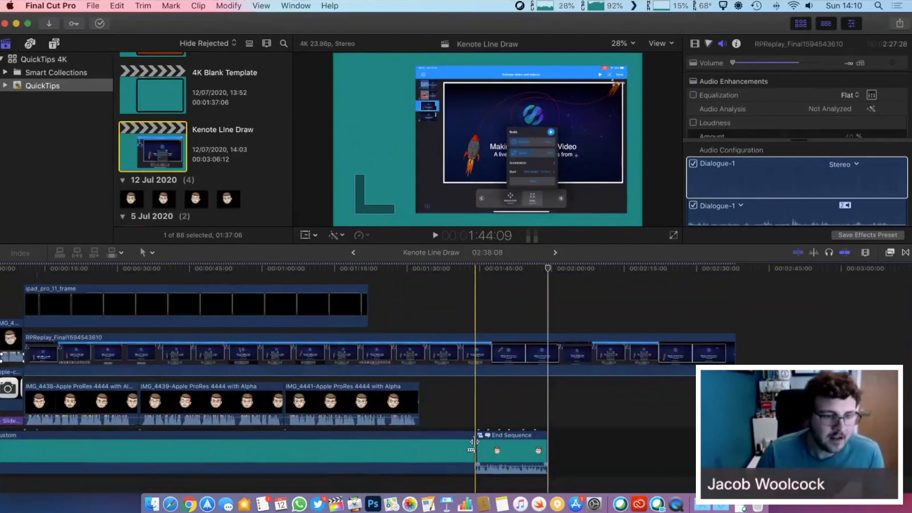
scroll(110, 394, "left", 3)
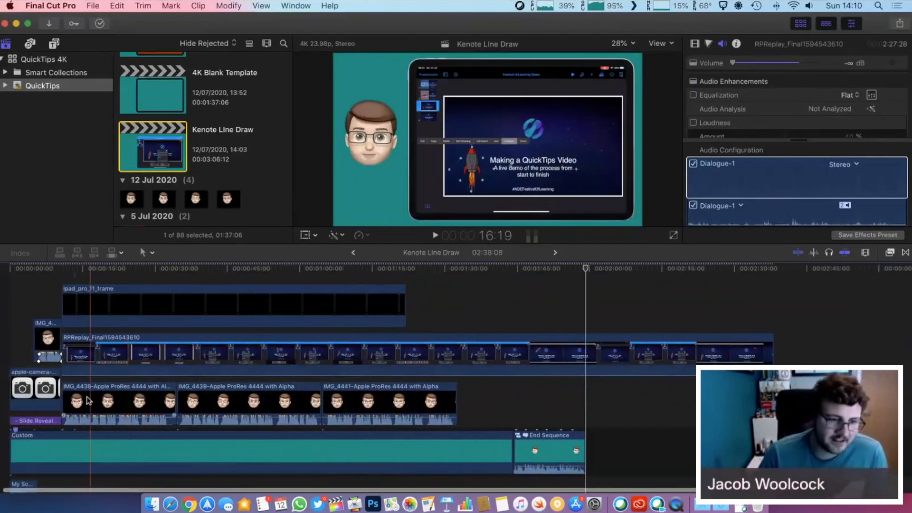
scroll(87, 400, "left", 1)
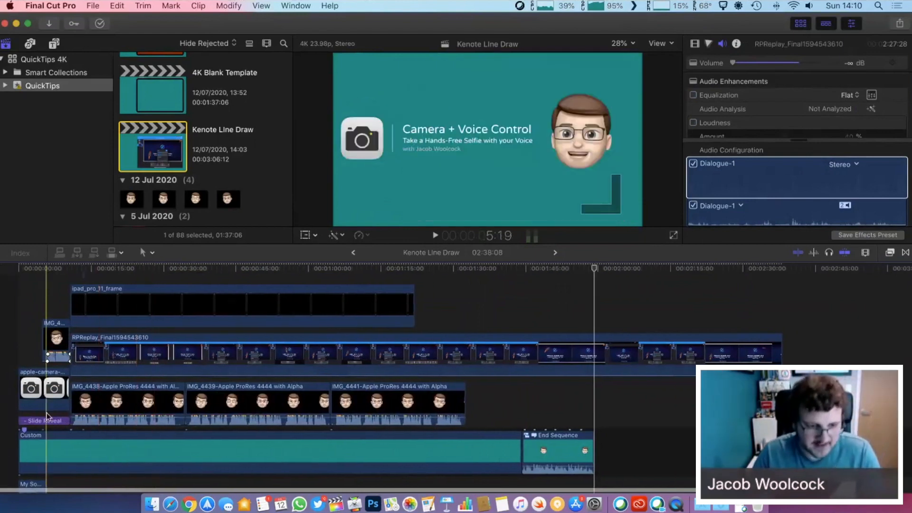
key("super+equal")
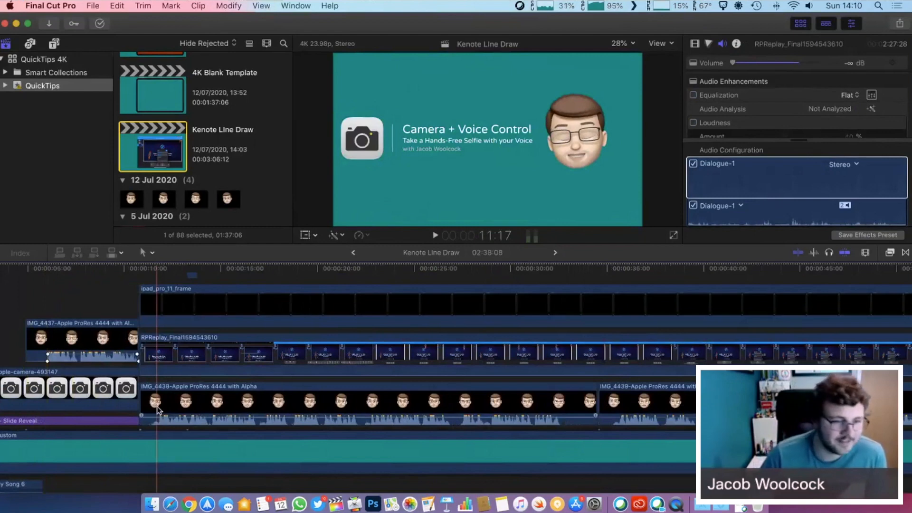
scroll(193, 430, "right", 3)
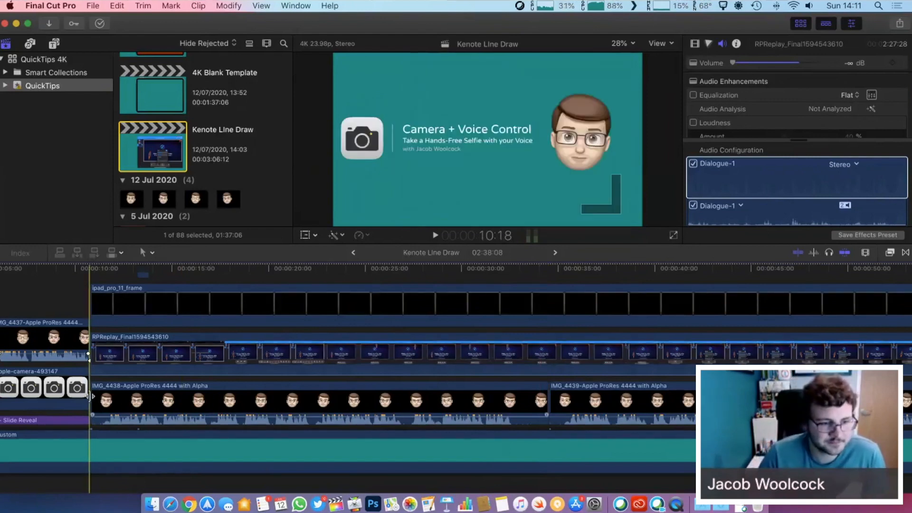
key("space")
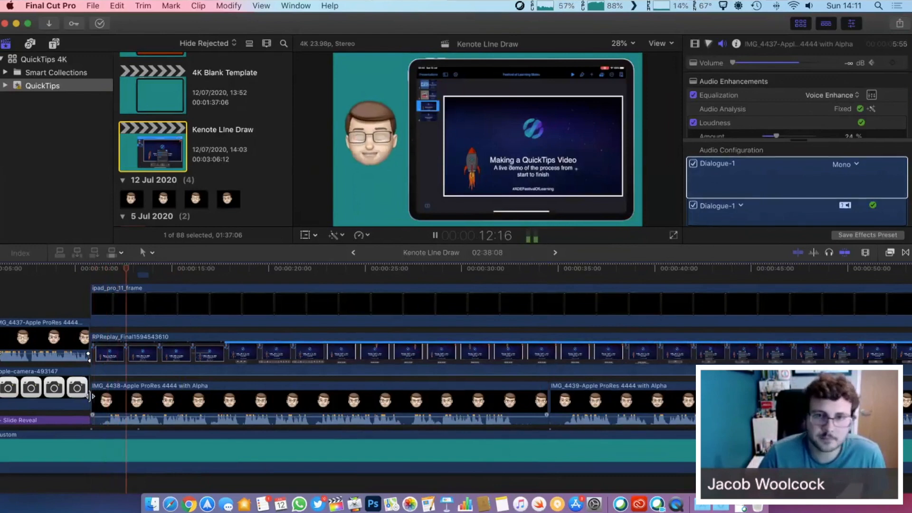
key("space")
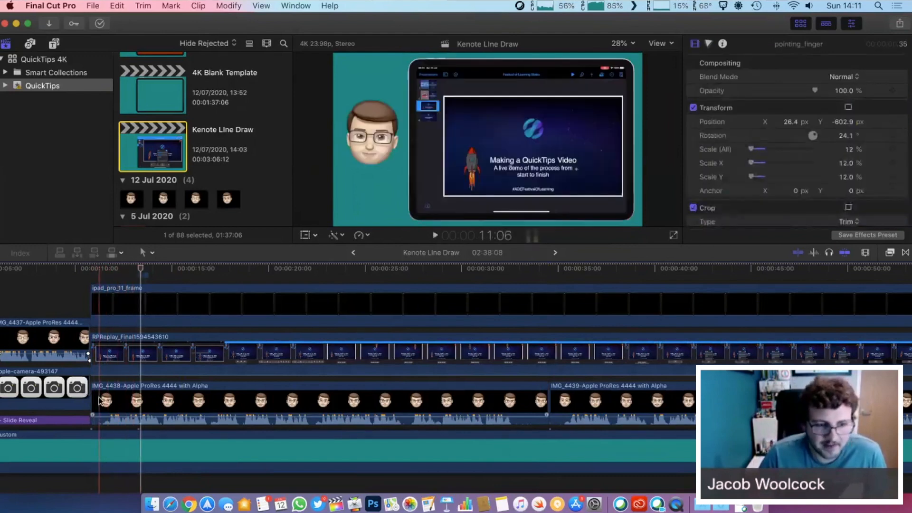
left_click(100, 400)
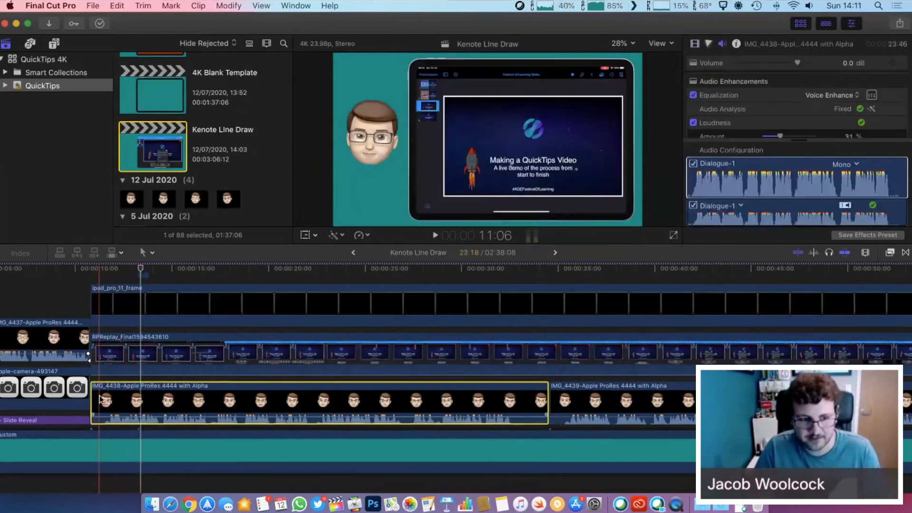
key("super+b")
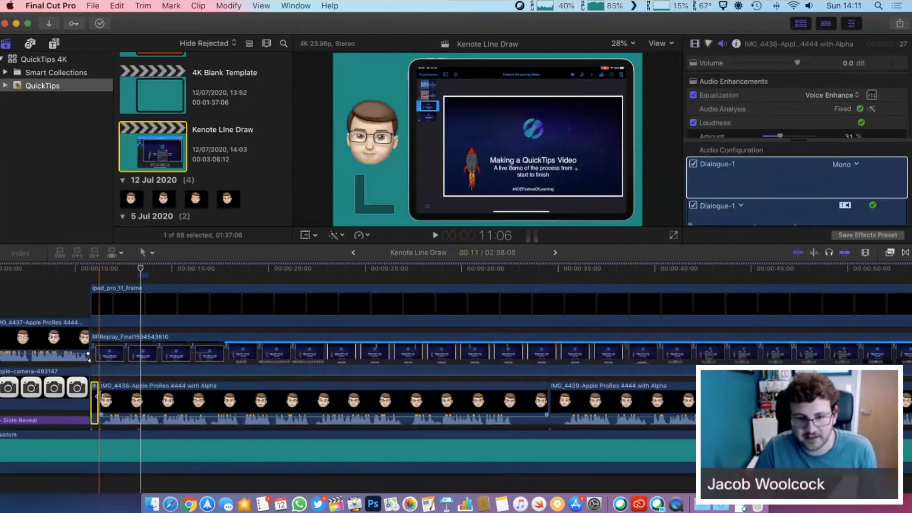
key("Delete")
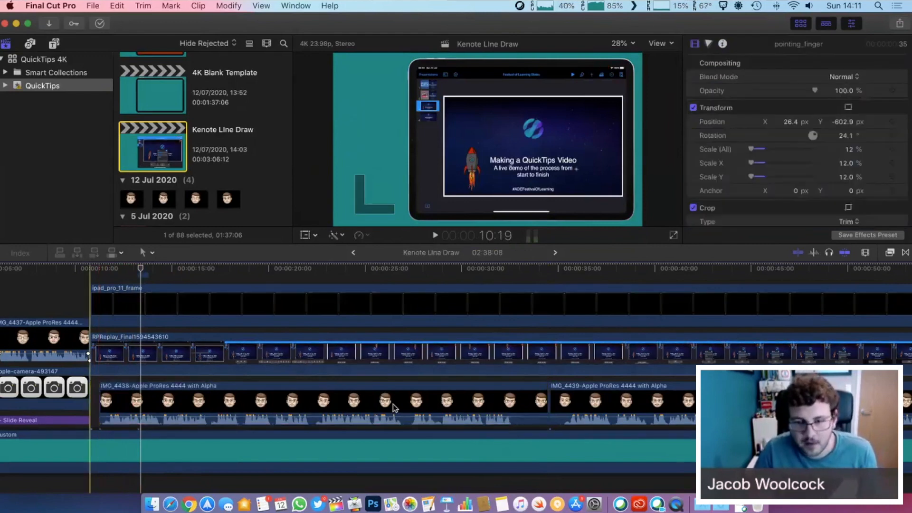
Split IMG_4438 at about 32:17 on the timeline and delete its remaining tail
left_click(514, 402)
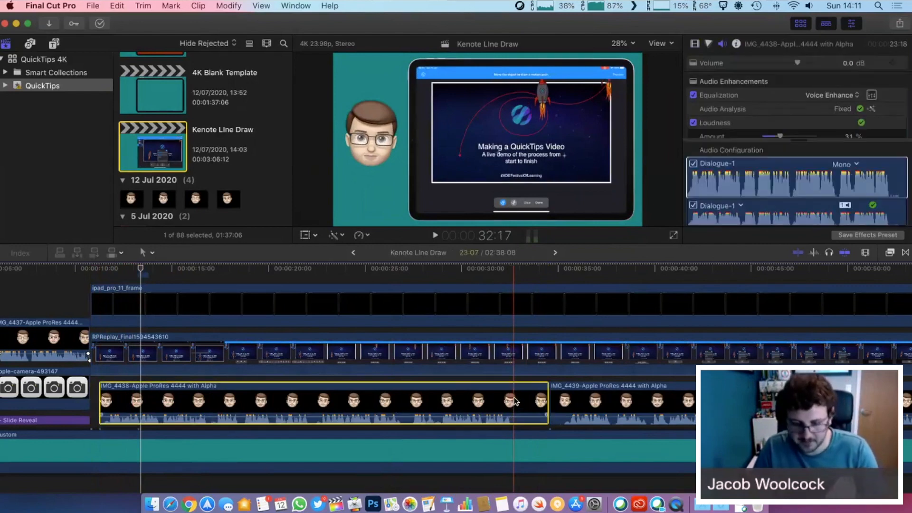
key("super+b")
left_click(537, 402)
key("Delete")
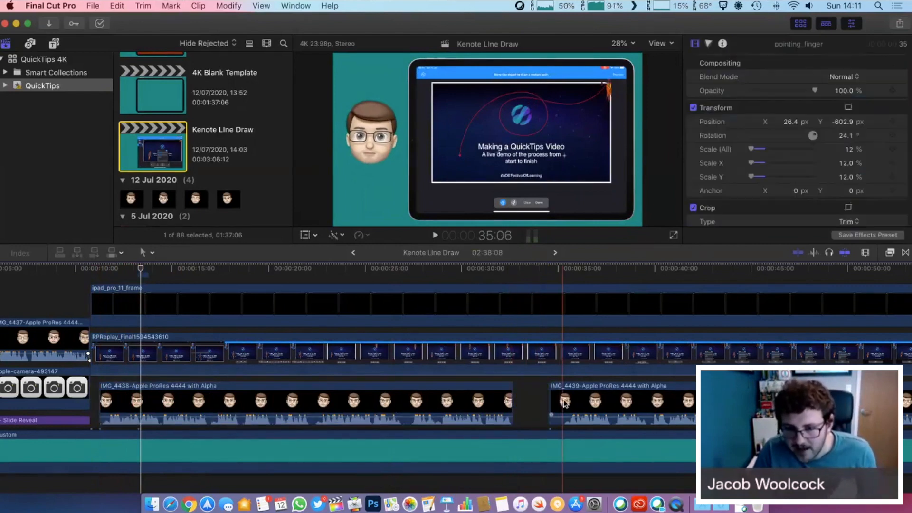
Remove the first 18 frames of IMG_4439, move it directly against the end of IMG_4438, and preview the join
left_click(564, 402)
key("alt+bracketright")
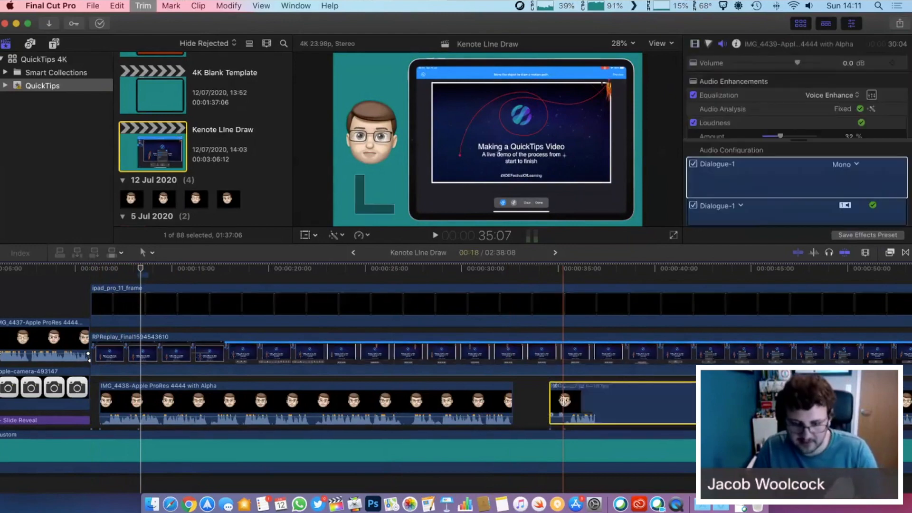
left_click_drag(564, 401, 538, 409)
left_click(464, 269)
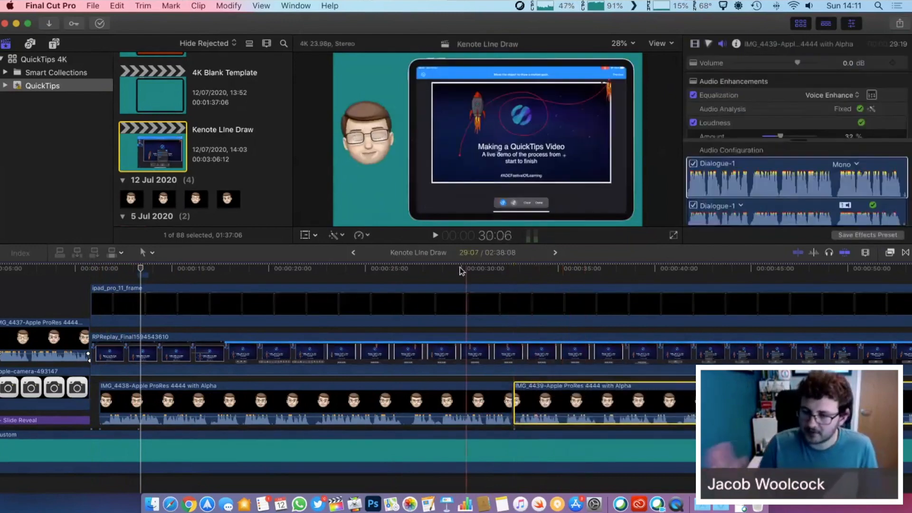
left_click_drag(464, 268, 459, 270)
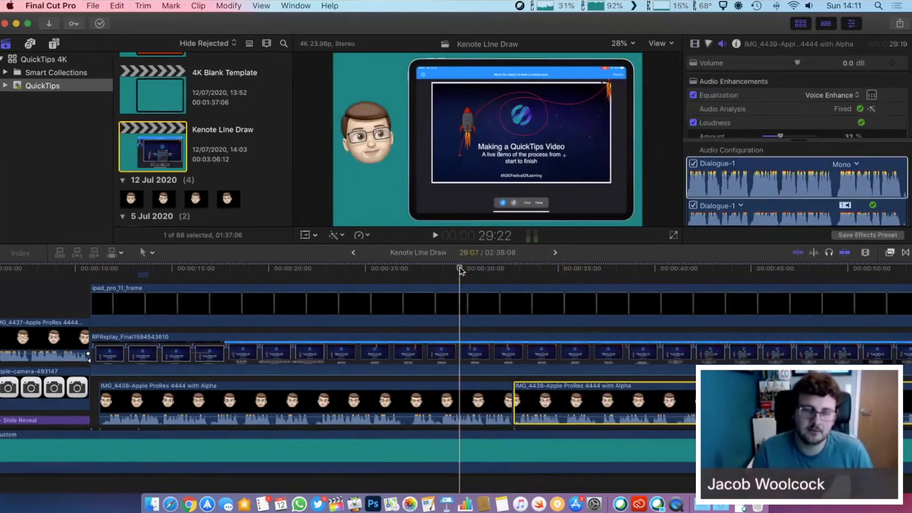
key("space")
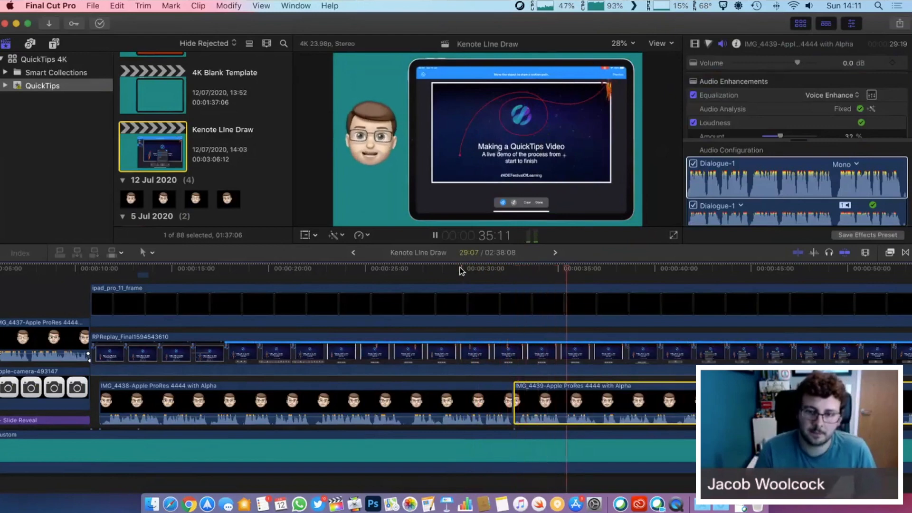
key("space")
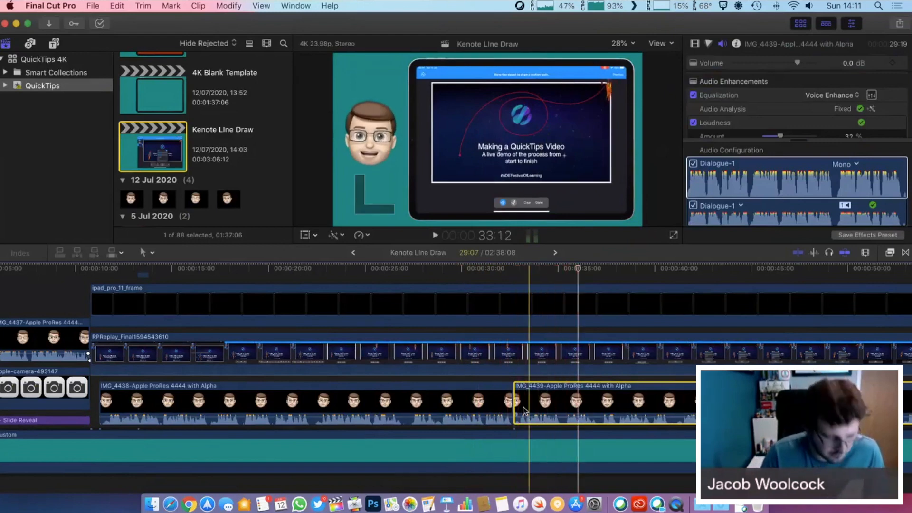
Move IMG_4438 and IMG_4439 together slightly earlier to close the gap left at the start of IMG_4438
left_click(365, 406, "super")
left_click_drag(429, 403, 420, 403)
scroll(145, 418, "right", 6)
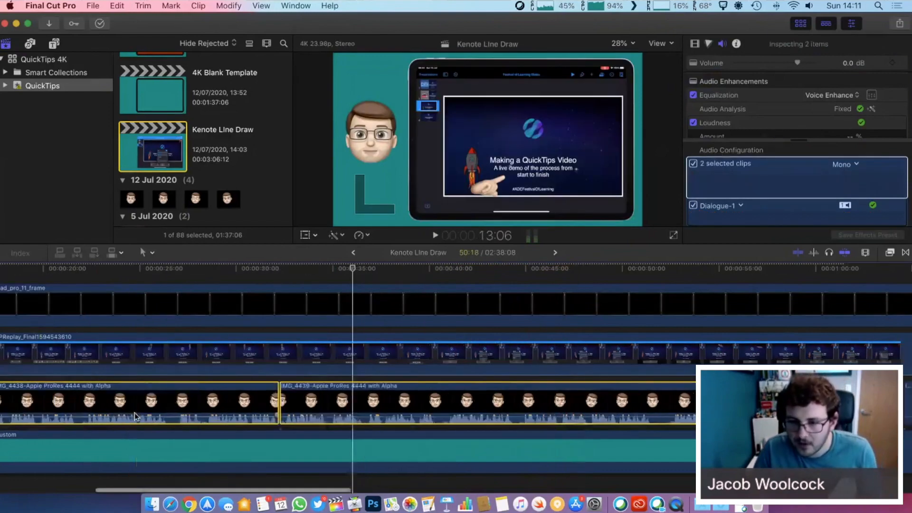
left_click(799, 429)
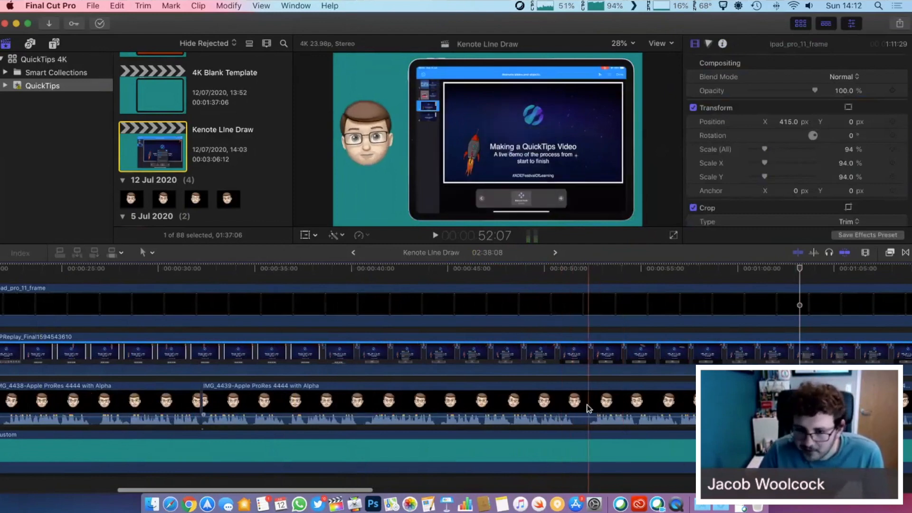
Play through IMG_4439, split it at about 1:00:23 on the timeline, and delete its remaining tail
scroll(427, 408, "right", 1)
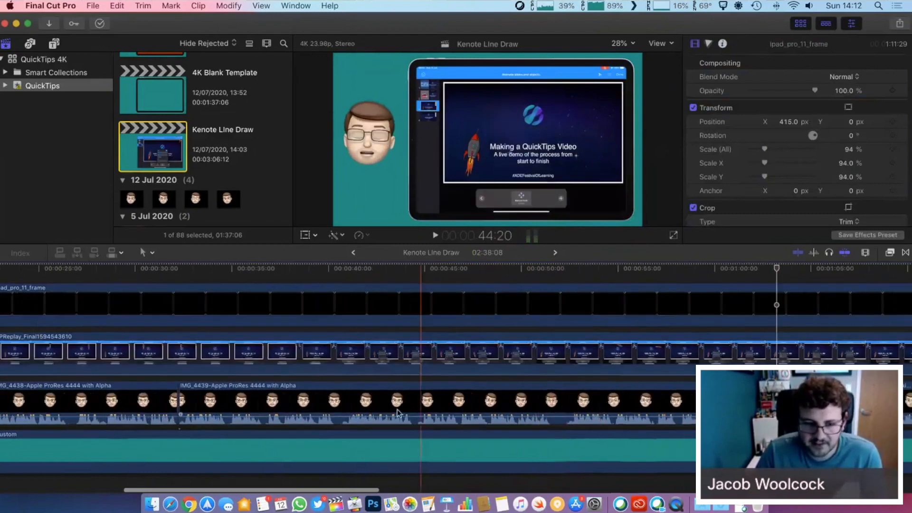
key("space")
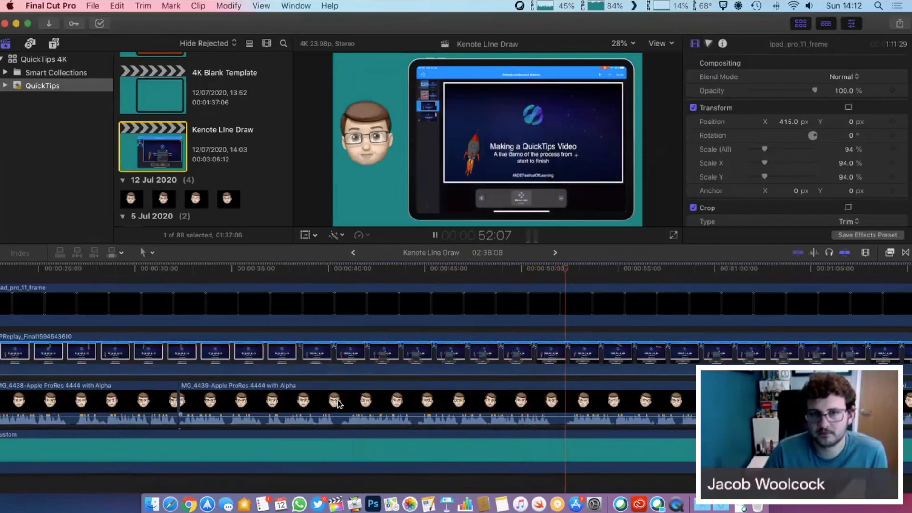
scroll(394, 396, "right", 5)
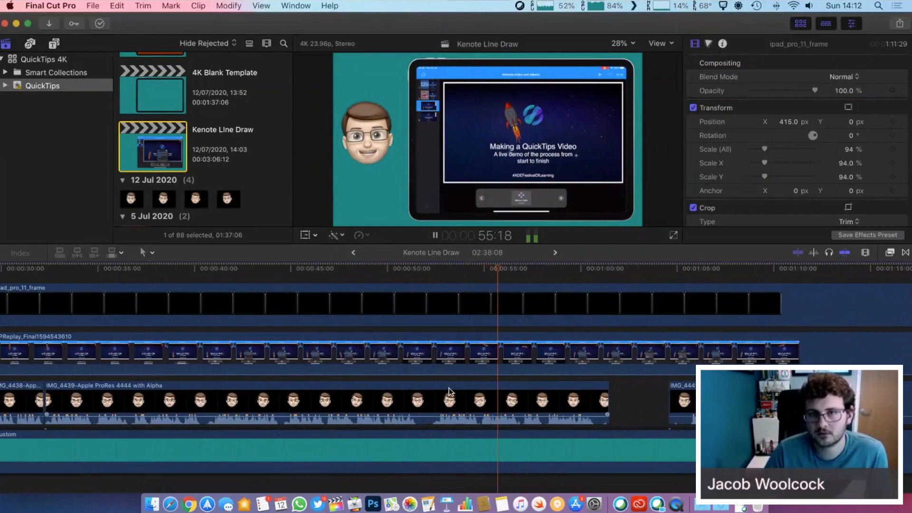
scroll(450, 391, "right", 3)
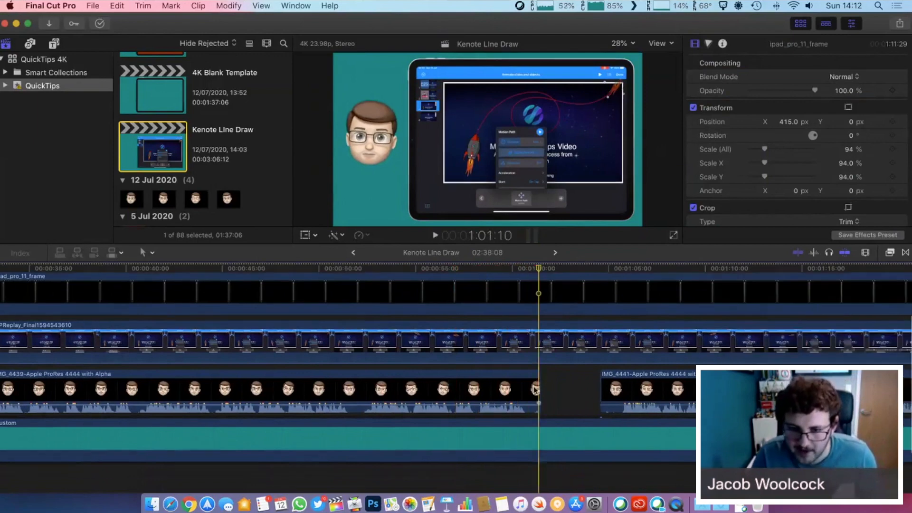
key("space")
left_click(533, 387)
key("super+b")
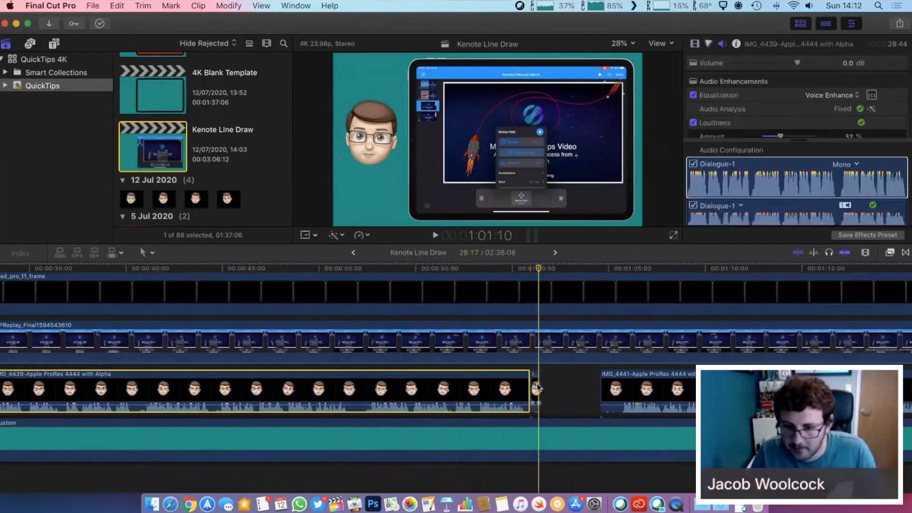
left_click(536, 388)
key("Delete")
Remove the first 23 frames of IMG_4441 and move it directly against the end of IMG_4439
left_click_drag(634, 390, 599, 390)
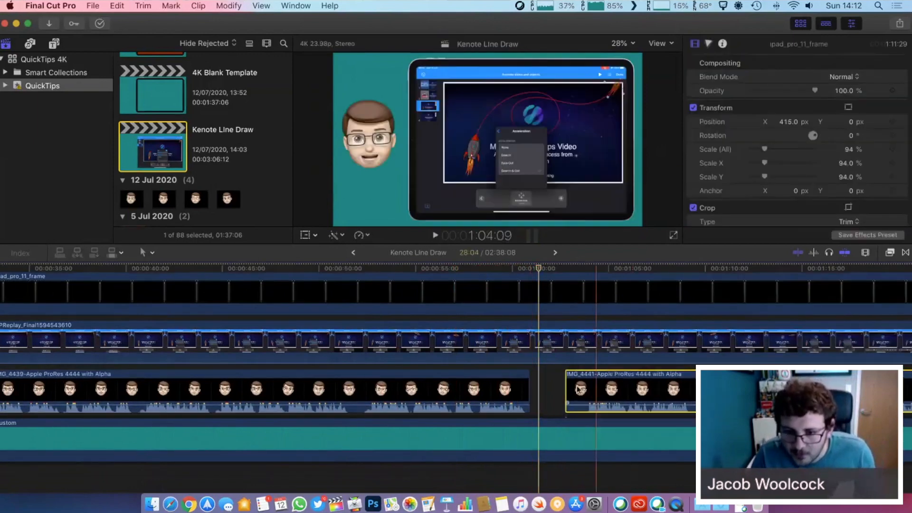
left_click(579, 388)
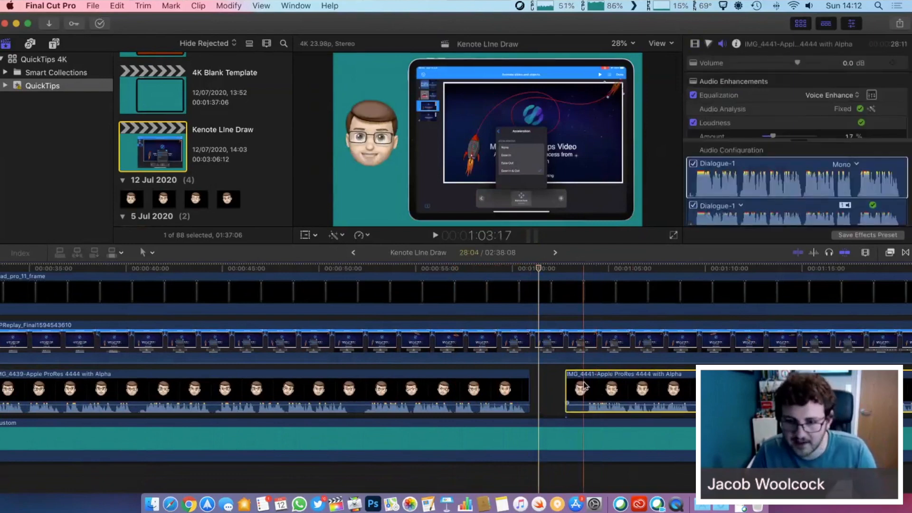
left_click_drag(584, 385, 558, 388)
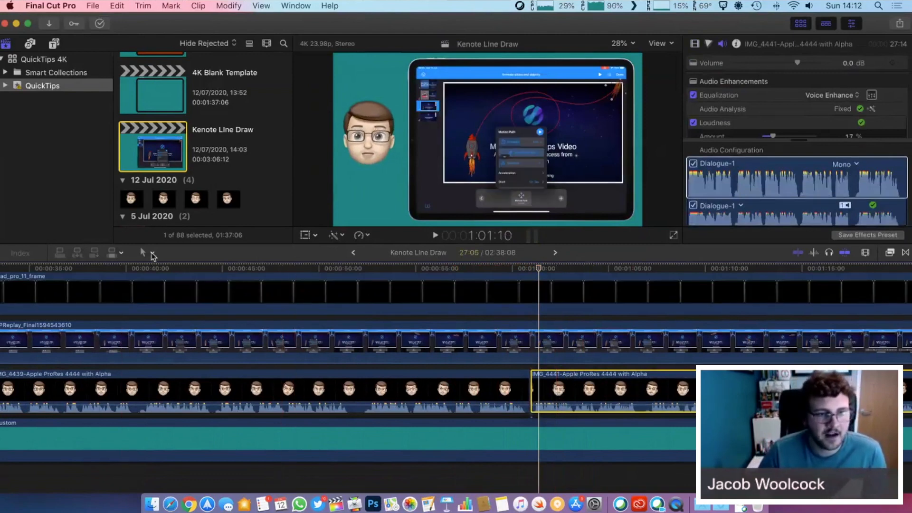
Keep the Select tool active and play back IMG_4441 from its join with IMG_4439
left_click(153, 255)
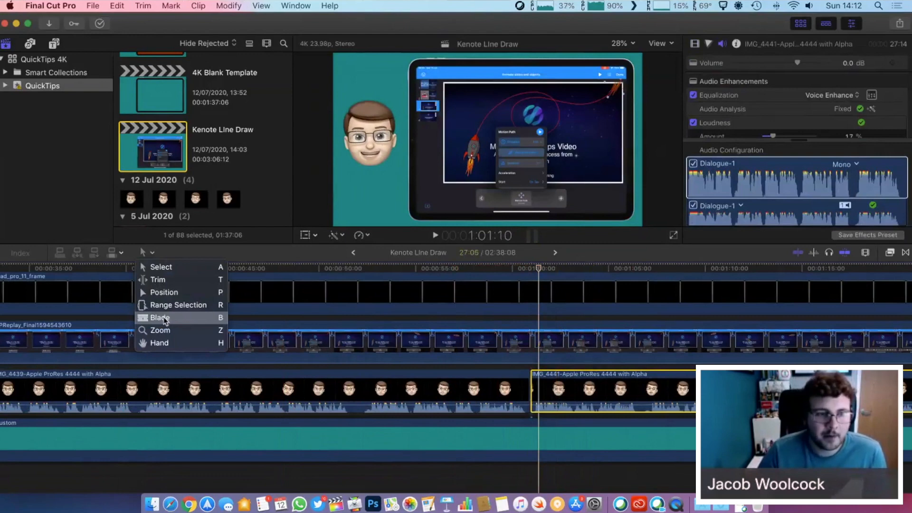
left_click(163, 266)
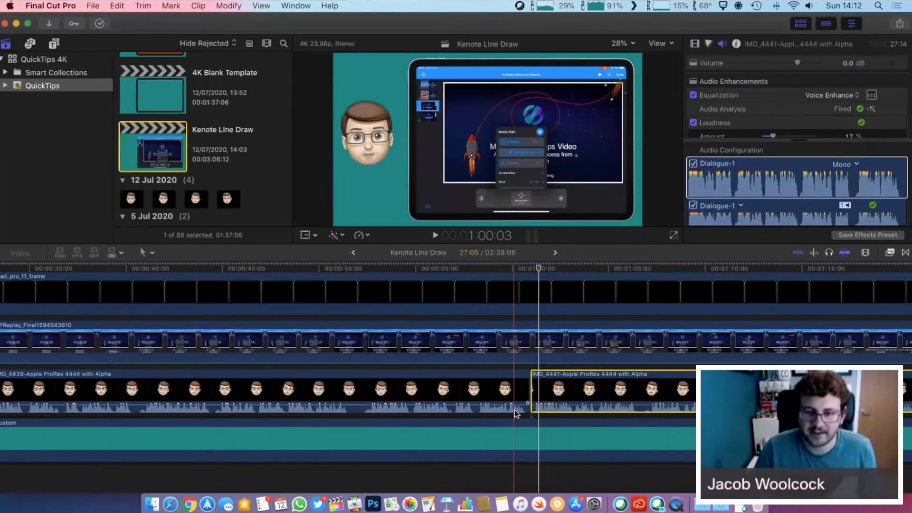
scroll(515, 413, "right", 3)
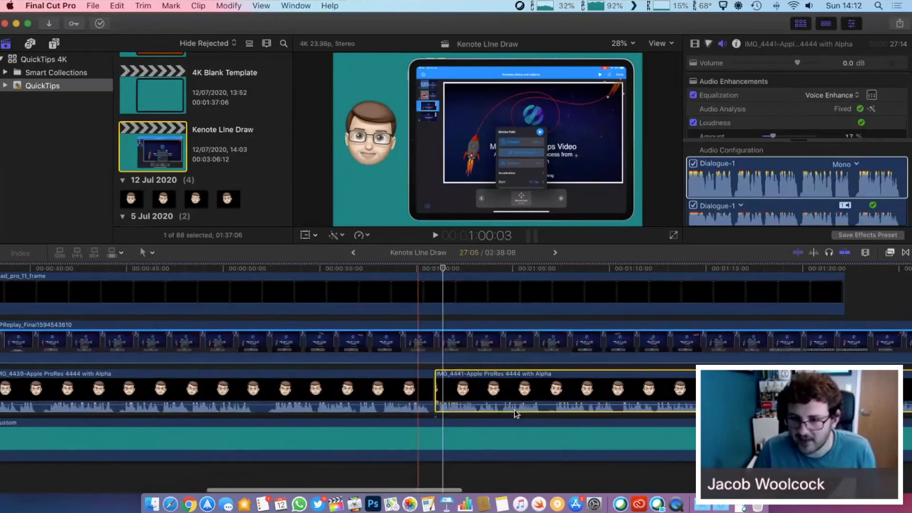
scroll(516, 414, "right", 5)
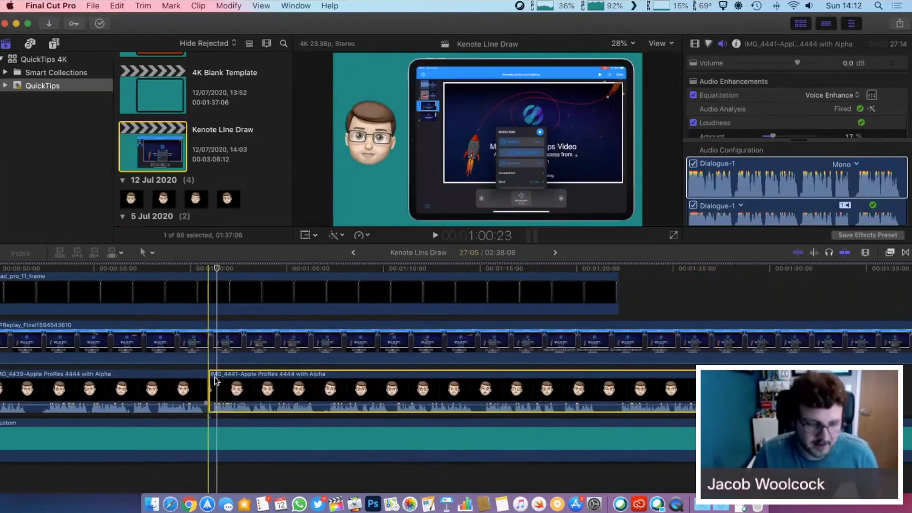
key("space")
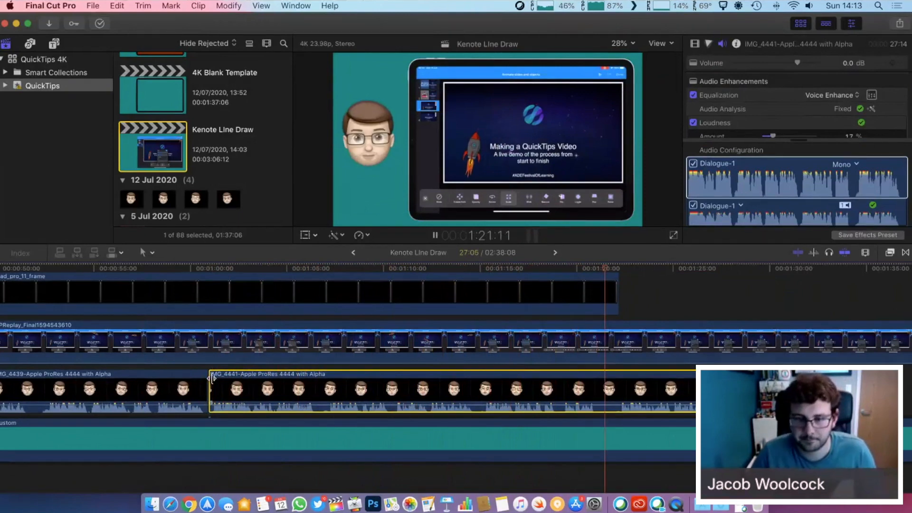
key("space")
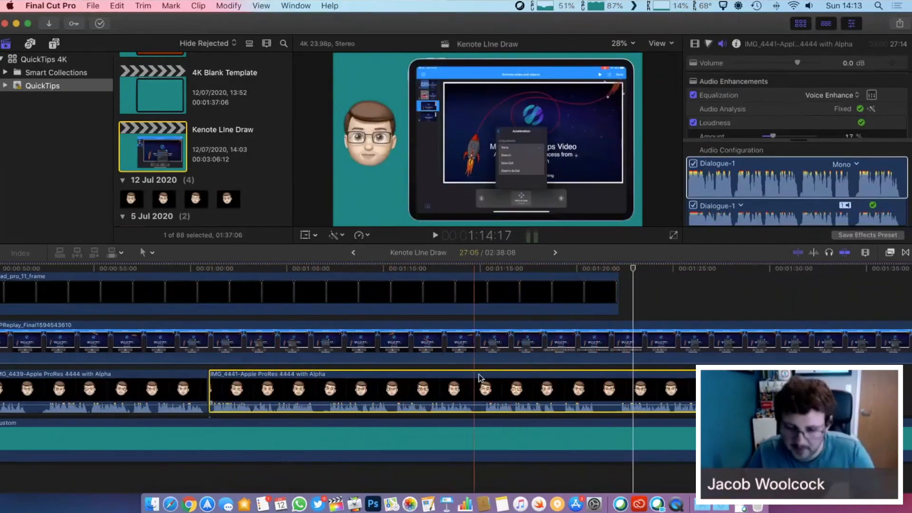
Find the unwanted part of IMG_4441, split the clip at 1:22:05 and 1:19:06, and delete the section between the cuts
key("super+equal")
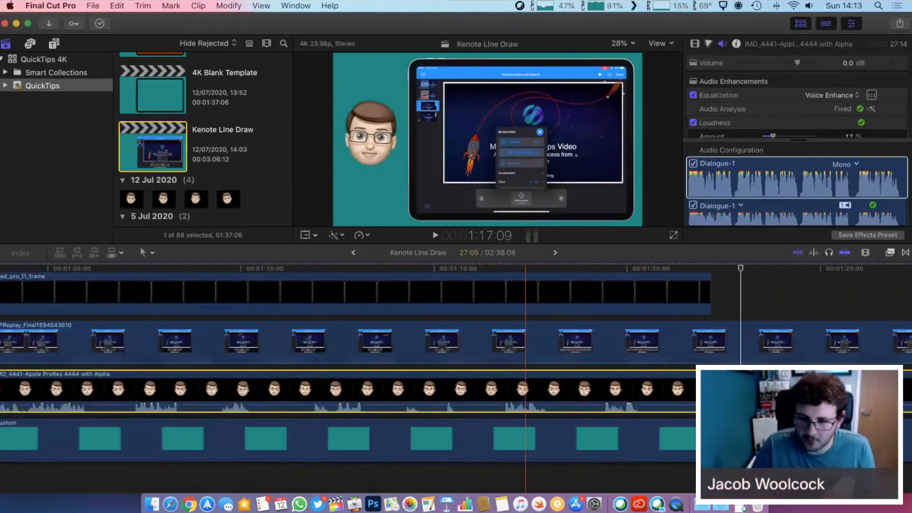
scroll(526, 378, "right", 1)
scroll(465, 395, "right", 3)
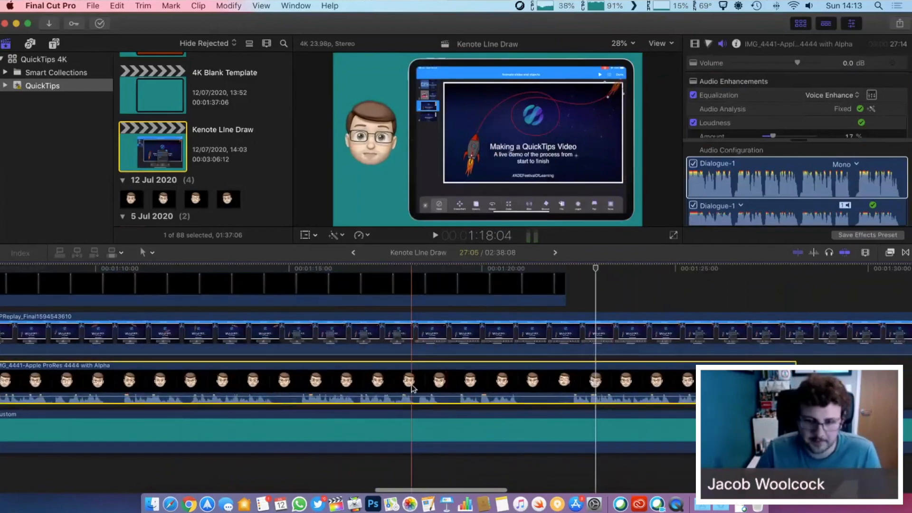
key("space")
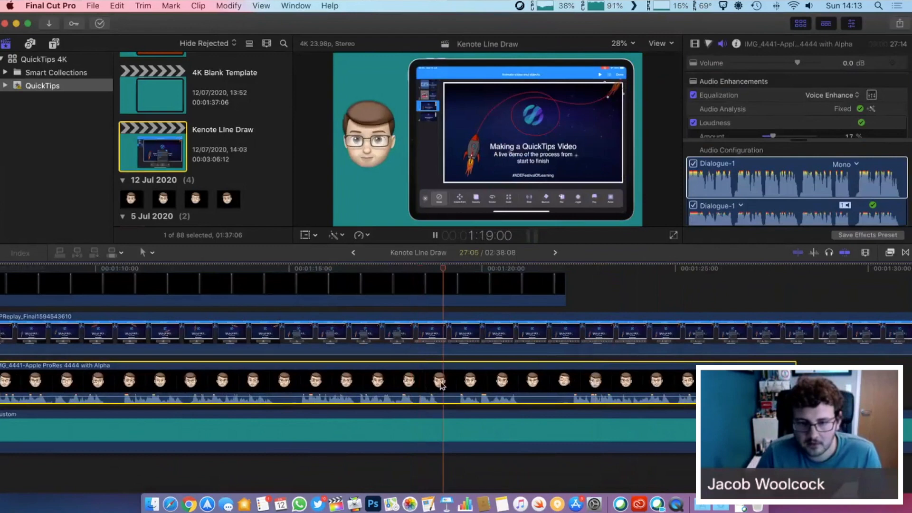
key("space")
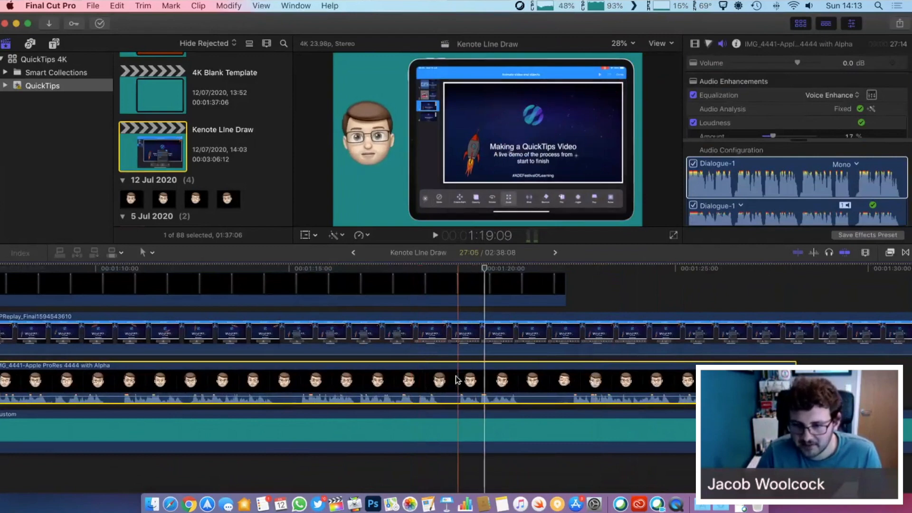
key("space")
key("space")
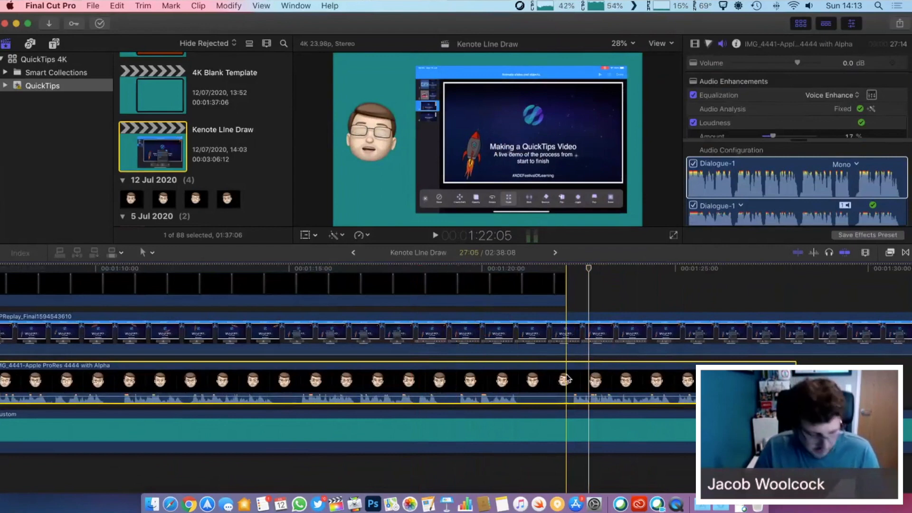
key("super+b")
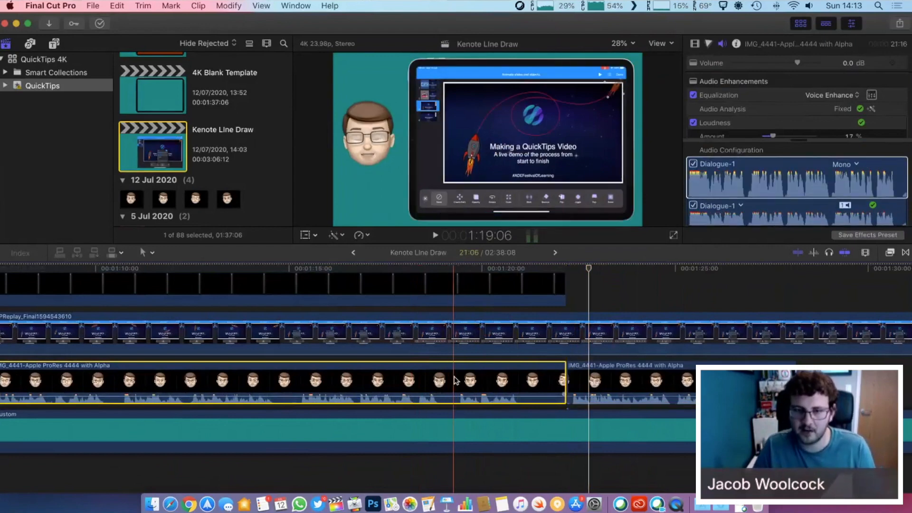
key("super+b")
left_click(456, 380)
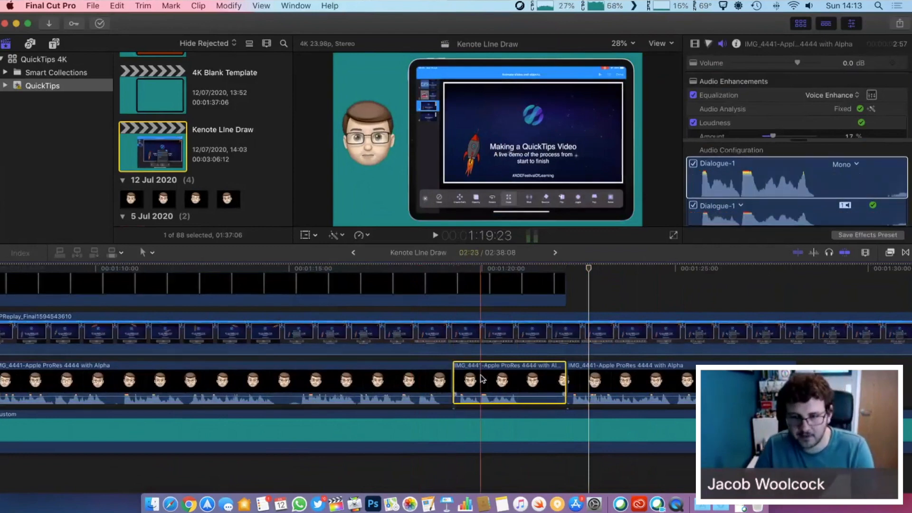
key("Delete")
Move the last piece of IMG_4441 against the preceding piece and trim 3 frames off its start
left_click_drag(623, 381, 508, 380)
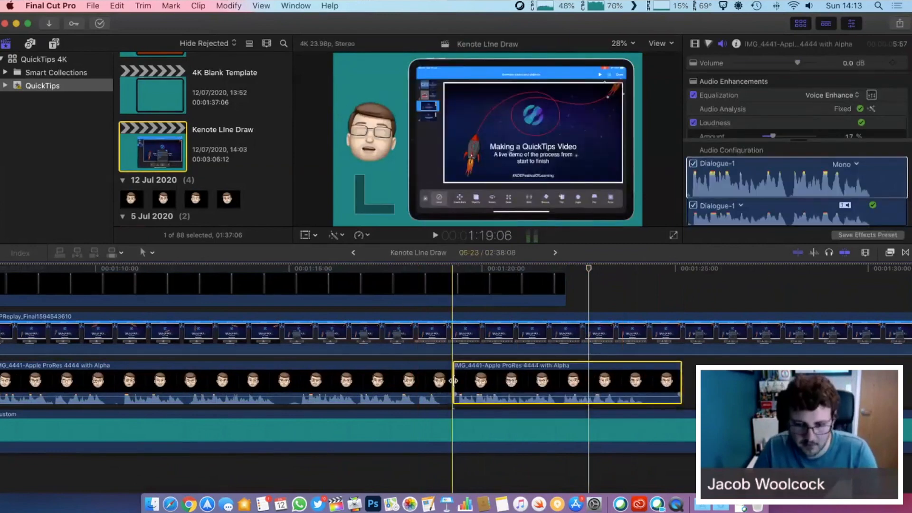
key("super+equal")
left_click_drag(454, 380, 481, 390)
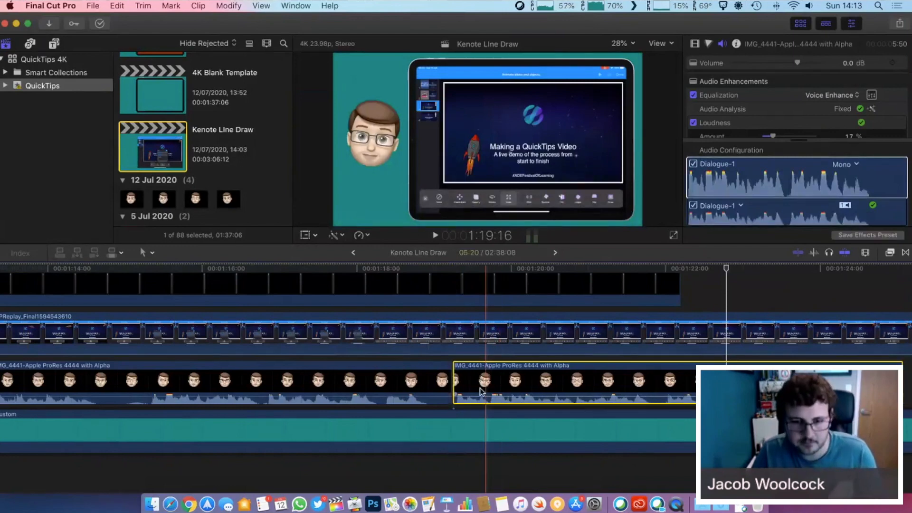
Play across the join between the IMG_4441 pieces and trim the end of the last piece to 1:24:12
key("super+minus")
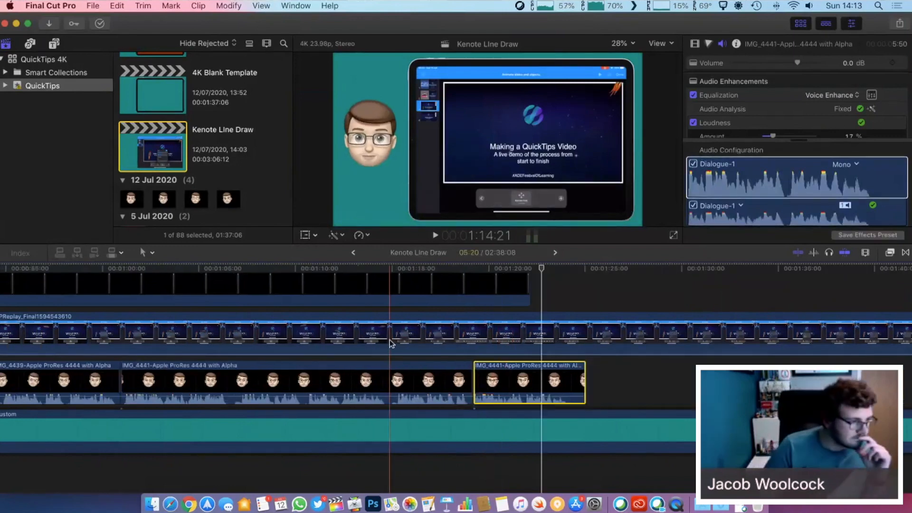
key("space")
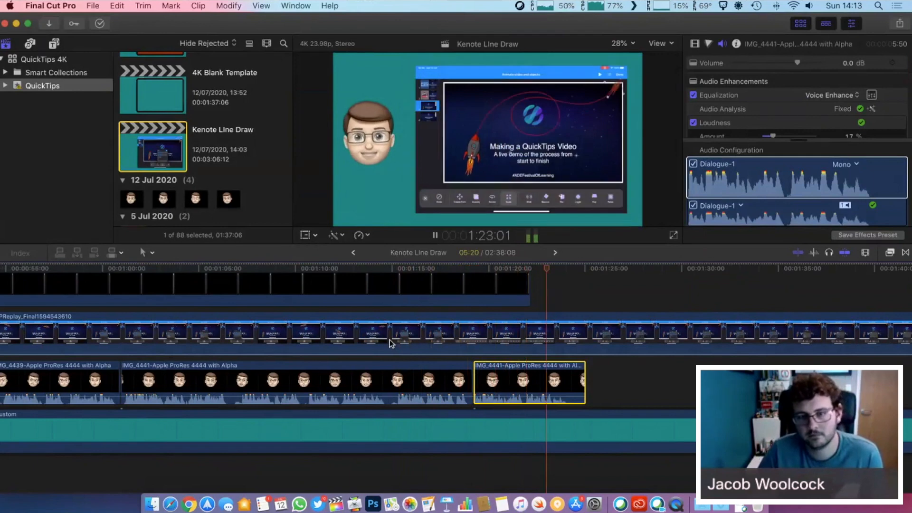
key("space")
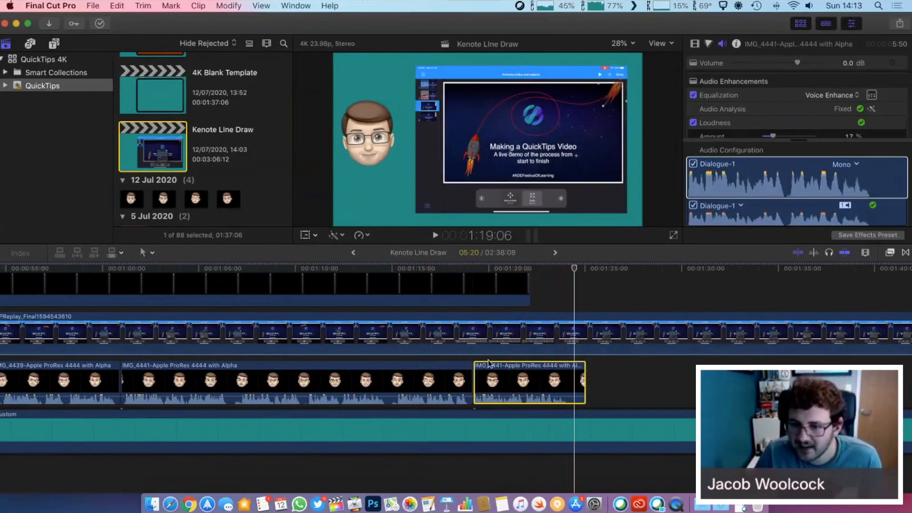
key("alt+]")
left_click(581, 378)
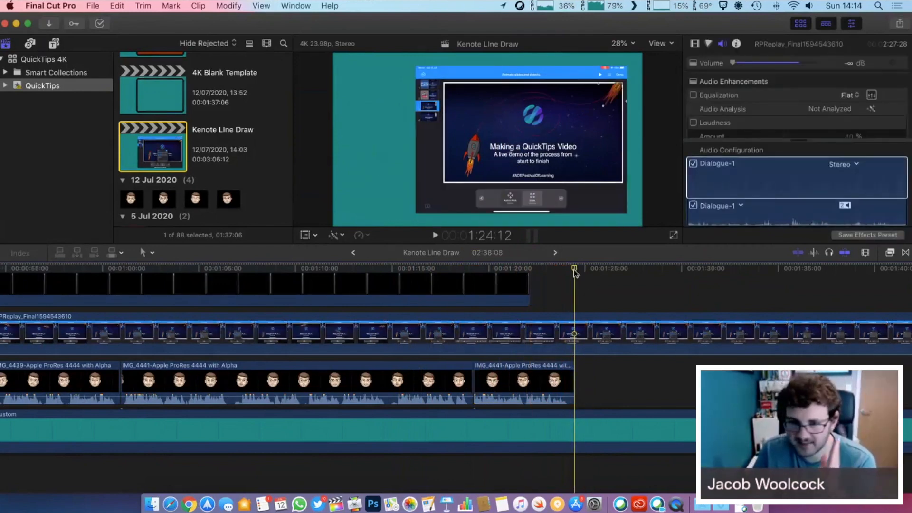
Extend ipad_pro_11_frame and shorten the Custom background so both end at 1:24:12, level with the last Memoji clip
scroll(500, 314, "up", 3)
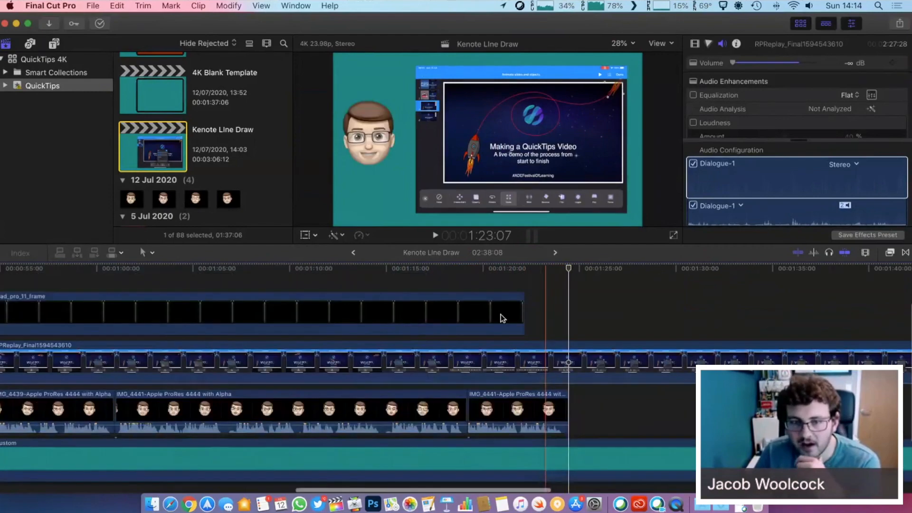
left_click_drag(524, 309, 568, 309)
scroll(605, 429, "right", 5)
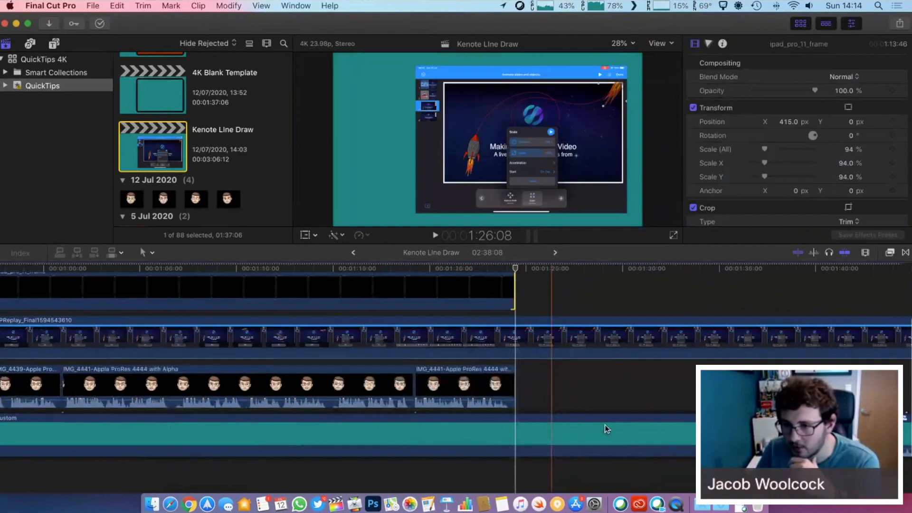
left_click_drag(786, 400, 411, 401)
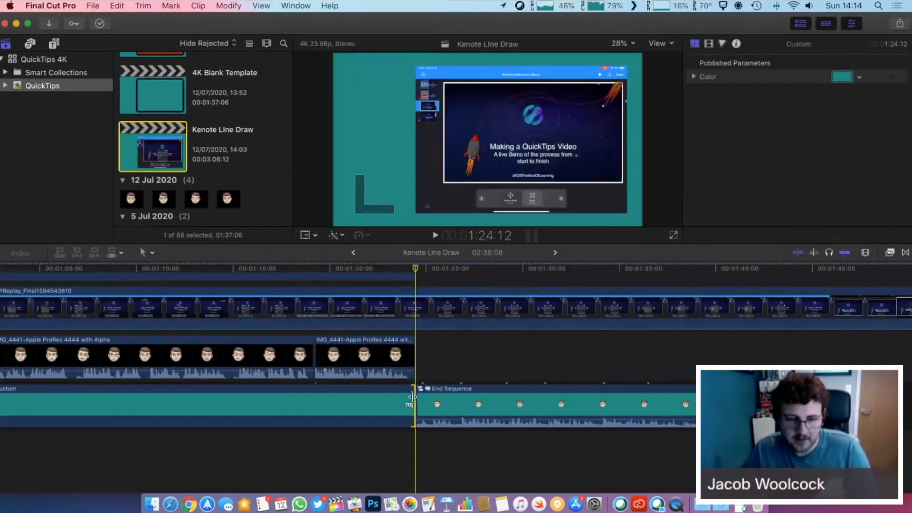
Fit the project in the timeline and look over its layers from the opening to the End Sequence
key("shift+z")
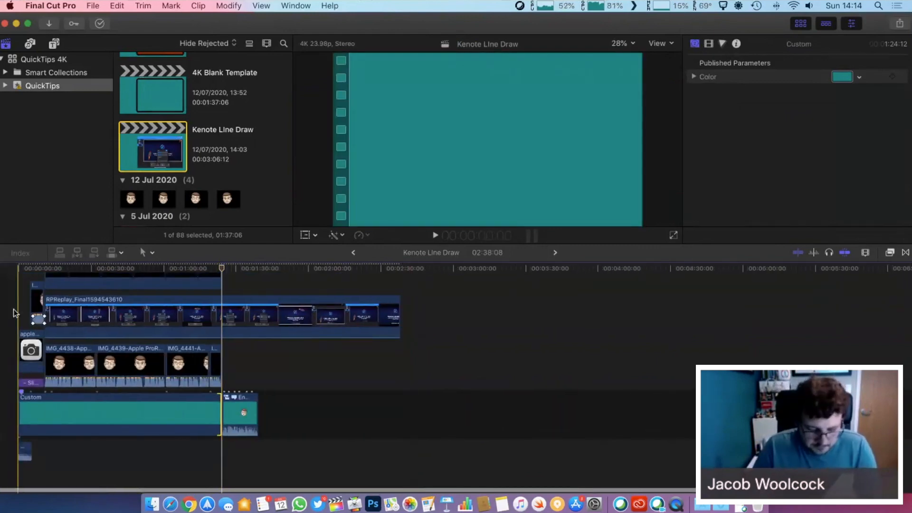
key("super+=")
scroll(173, 407, "up", 3)
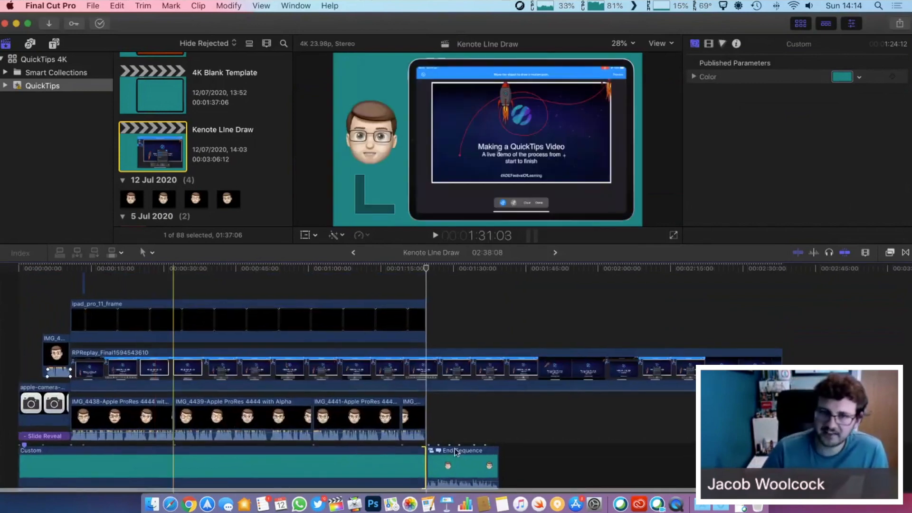
scroll(465, 454, "down", 2)
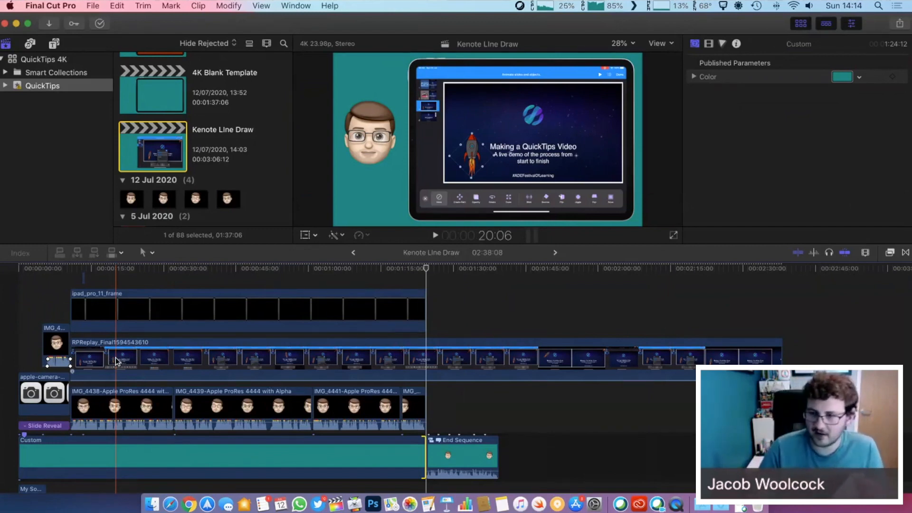
Correct the project's name to Keynote Line Draw
left_click(206, 133)
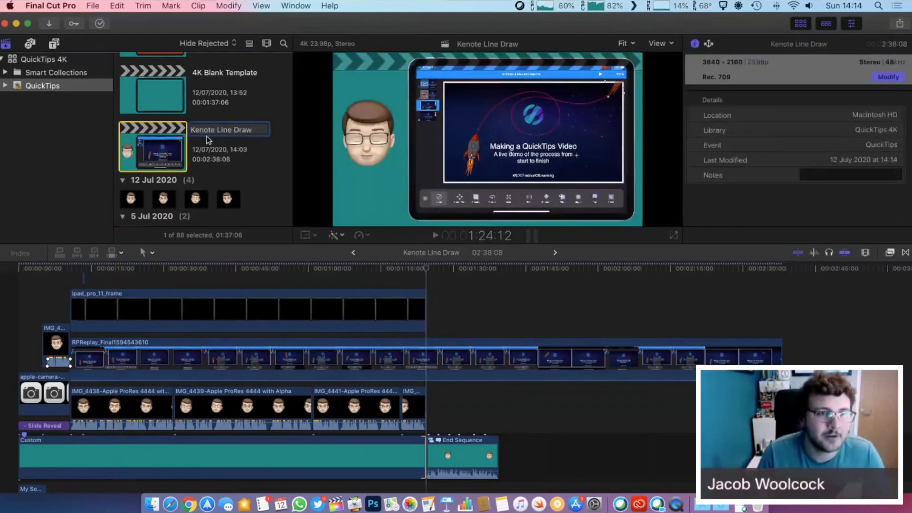
type("y")
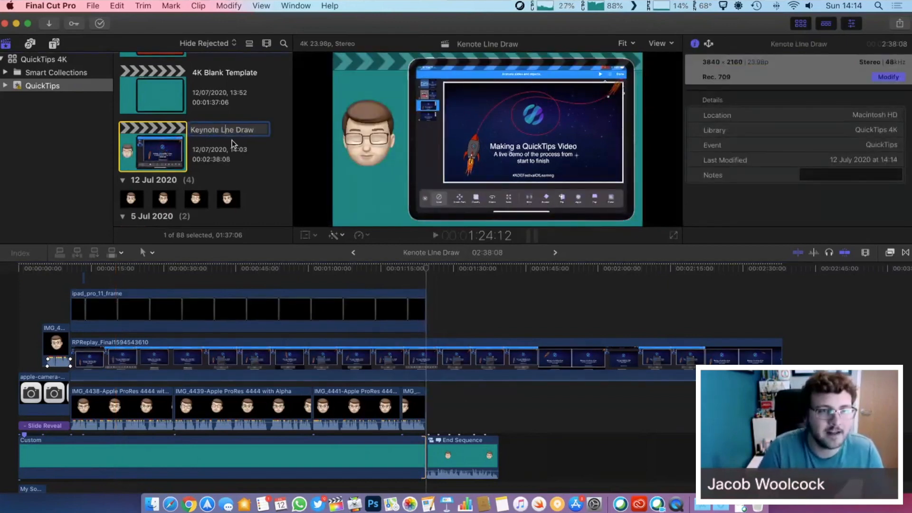
key("Return")
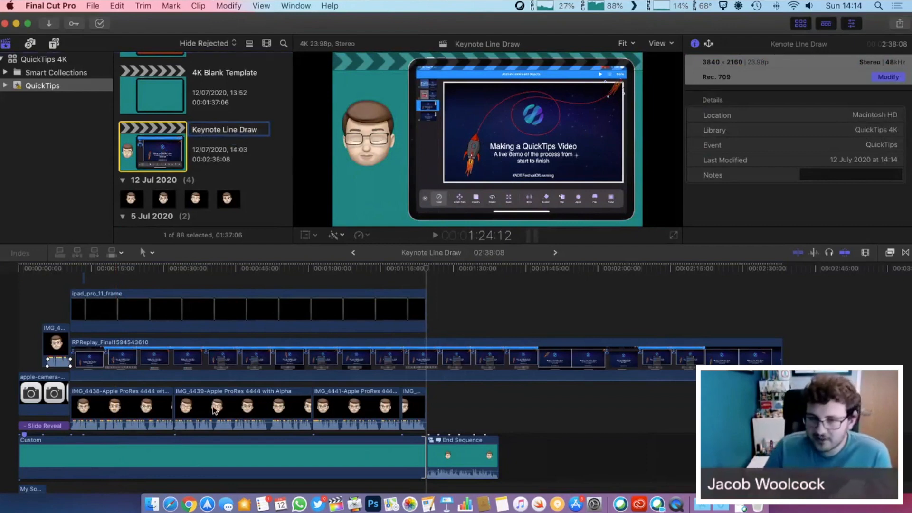
Play the project from about 10:19, with IMG_4438 disabled and enabled, to compare the screen recording's timing with the narration
left_click(228, 453)
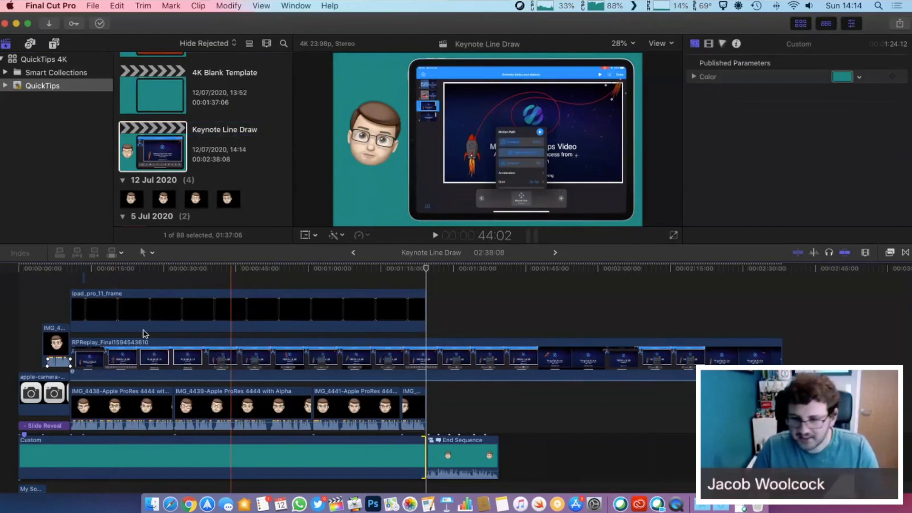
key("super+equal")
key("super+equal")
scroll(143, 341, "left", 10)
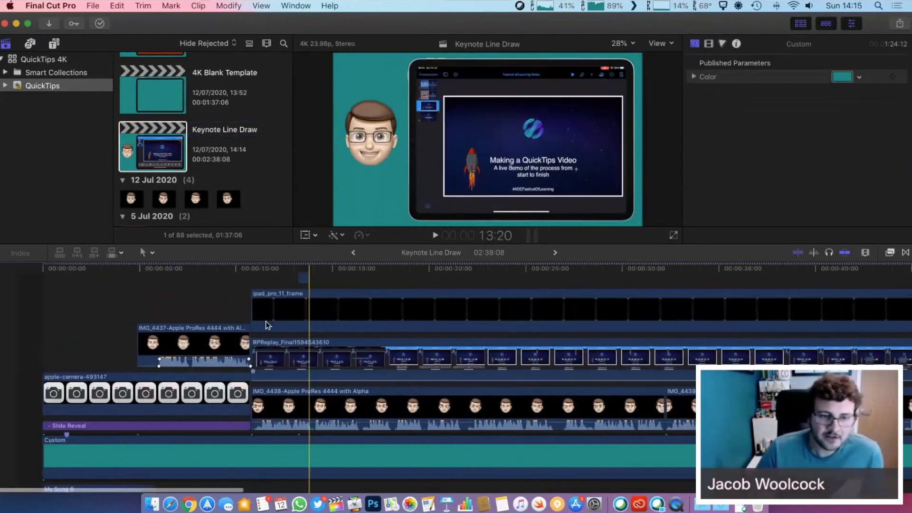
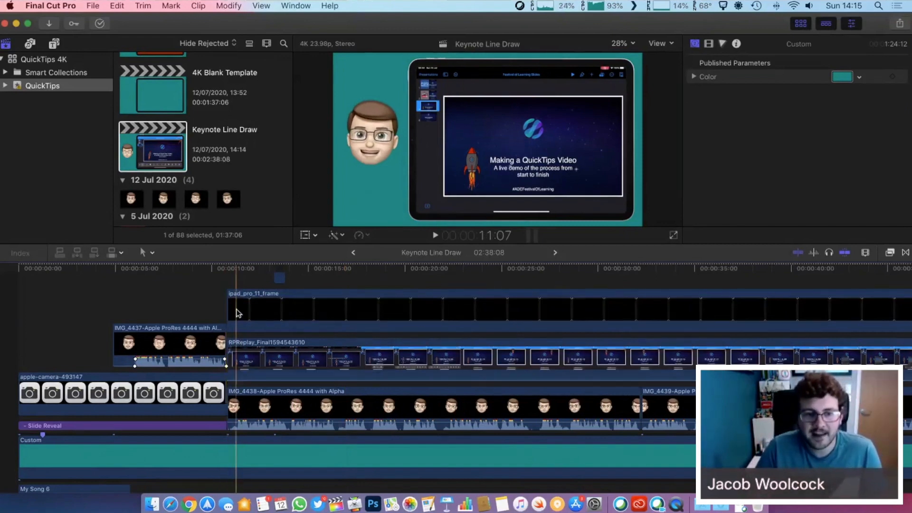
left_click(291, 397)
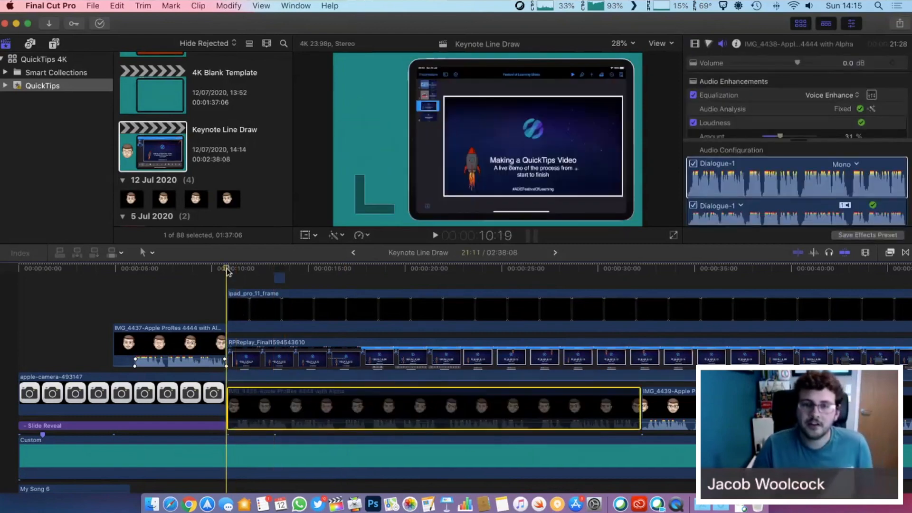
key("space")
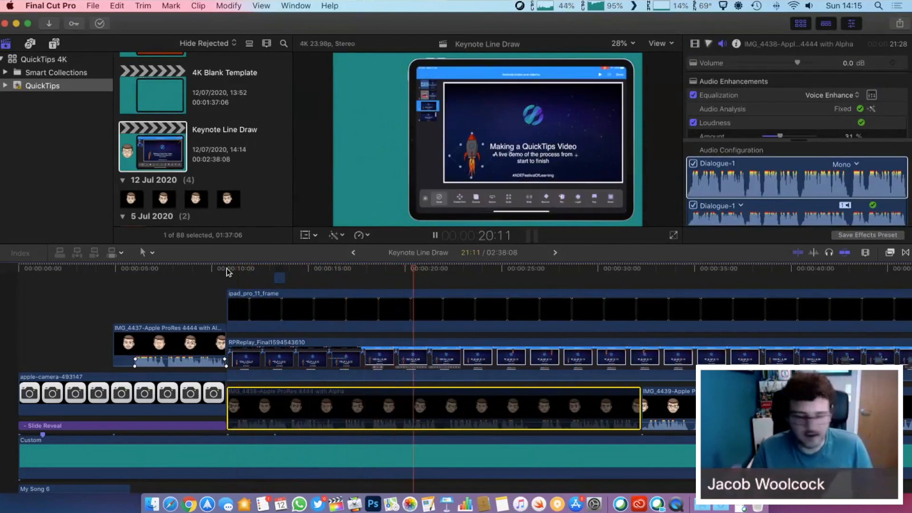
key("space")
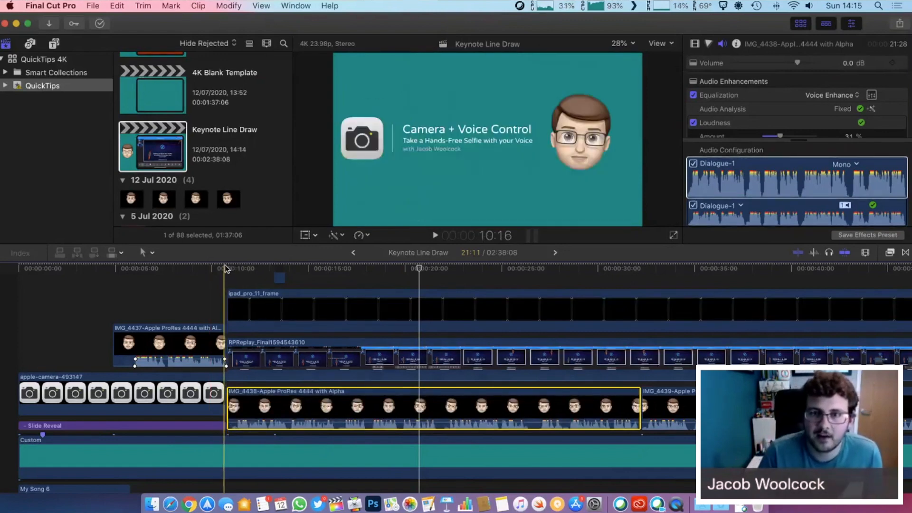
key("space")
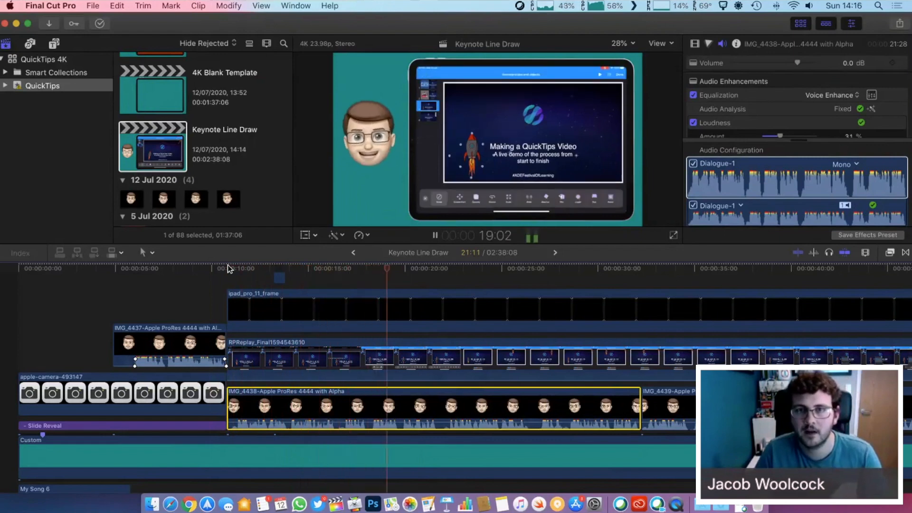
key("space")
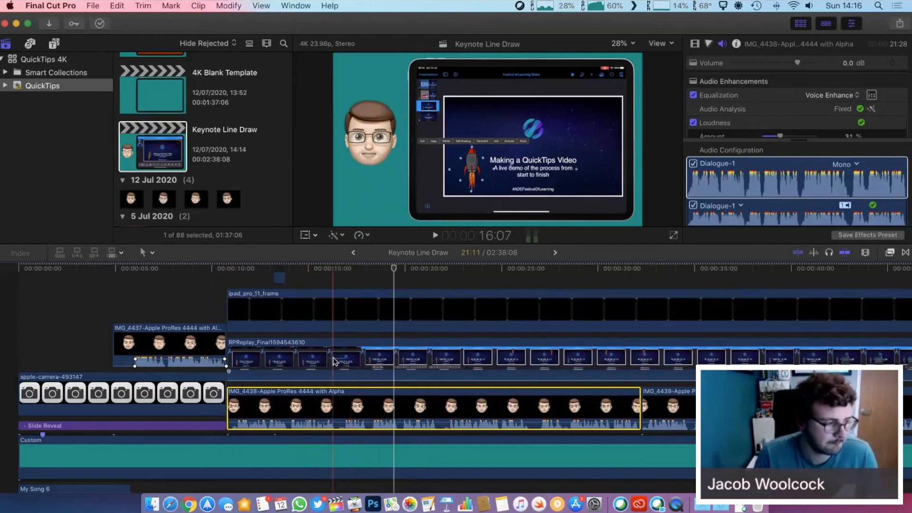
Move the RPReplay screen recording about 2:11 later and play the section around 18 seconds to check it against the narration
key("space")
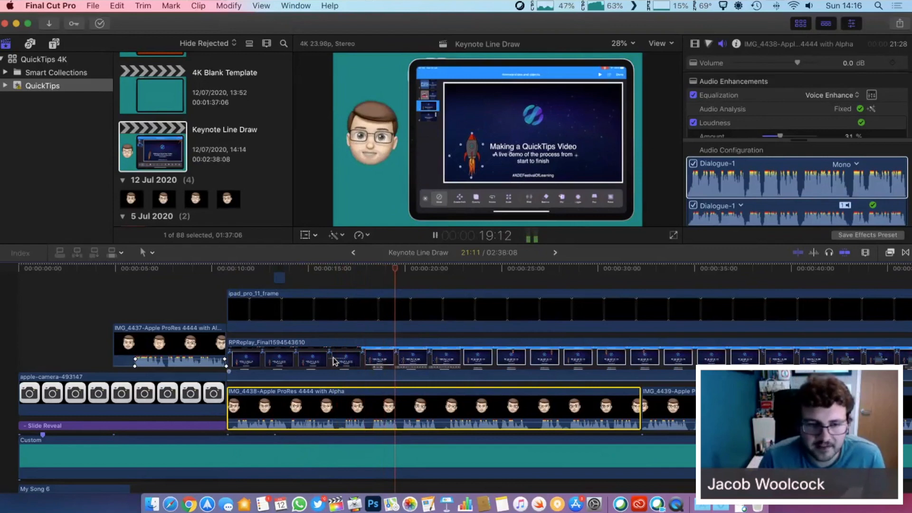
key("space")
left_click_drag(348, 367, 389, 361)
key("space")
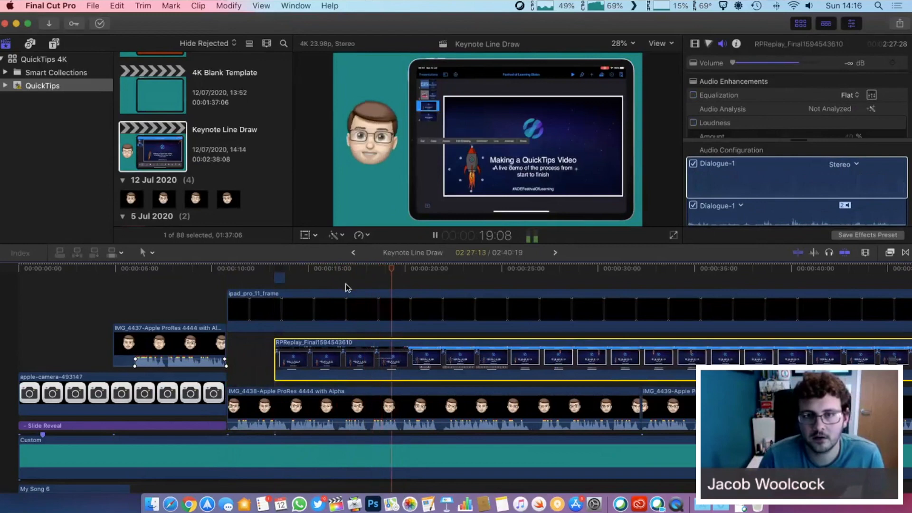
key("space")
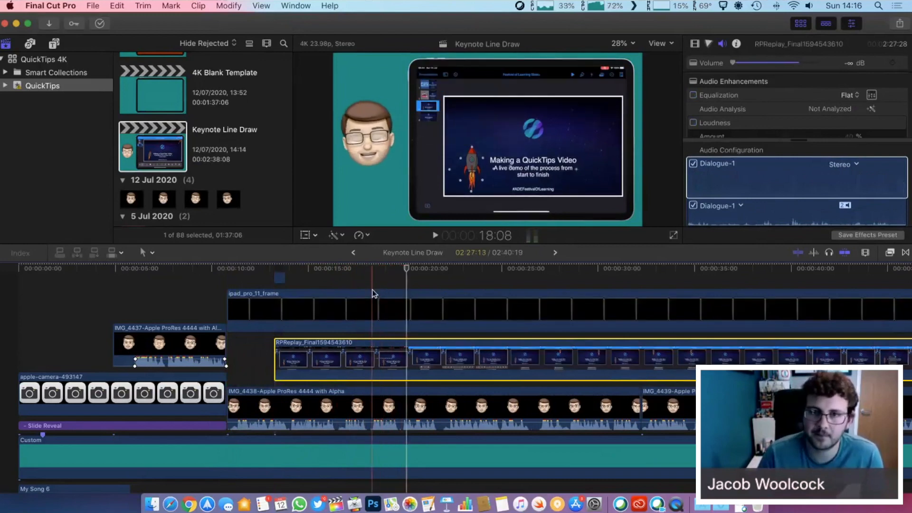
key("space")
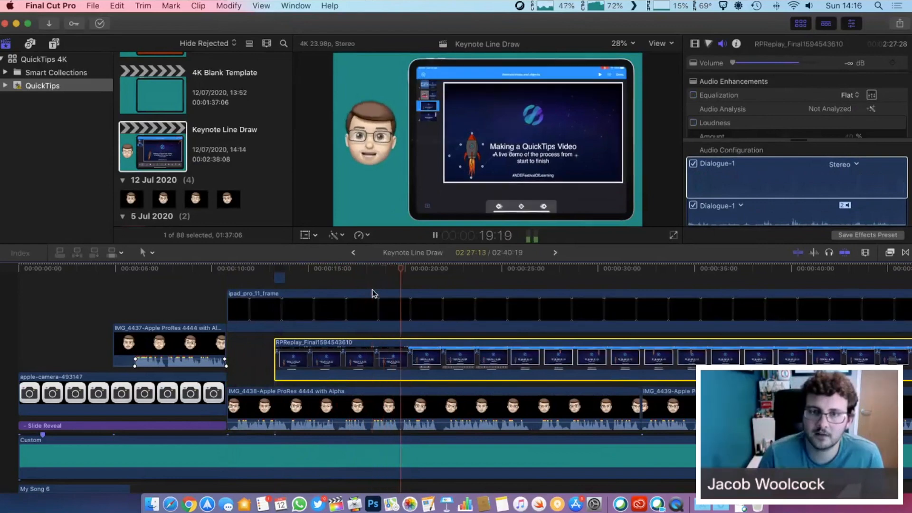
key("space")
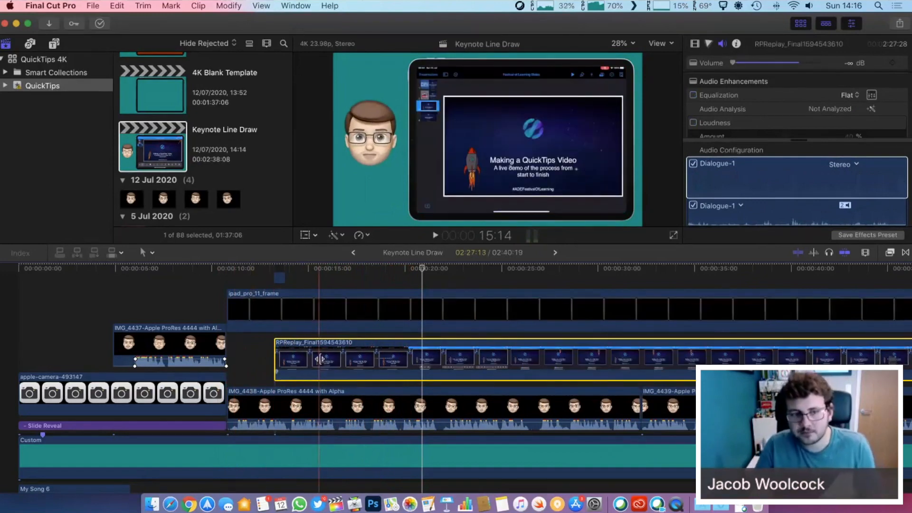
Split the screen recording at 15:14 and move its first piece back to 10:19, placing the pointing_finger clip ahead of IMG_4437
key("super+b")
left_click_drag(290, 353, 265, 352)
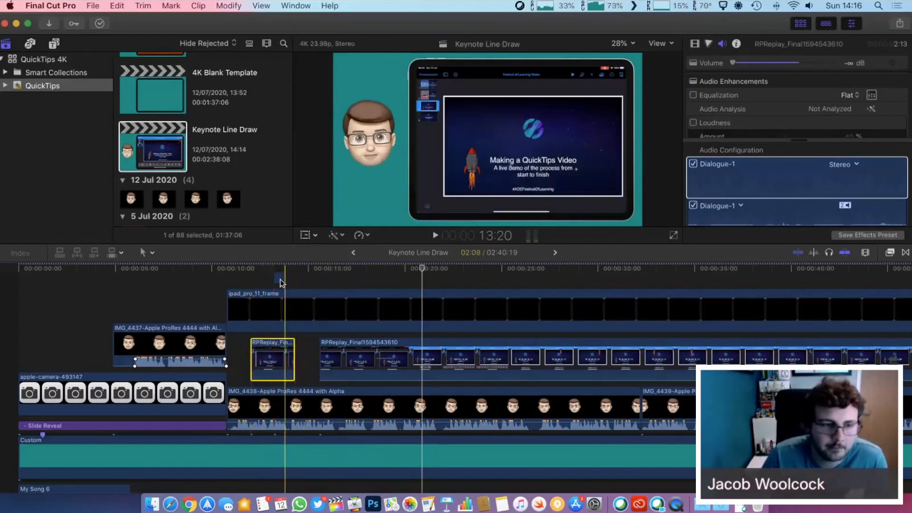
left_click_drag(279, 279, 87, 353)
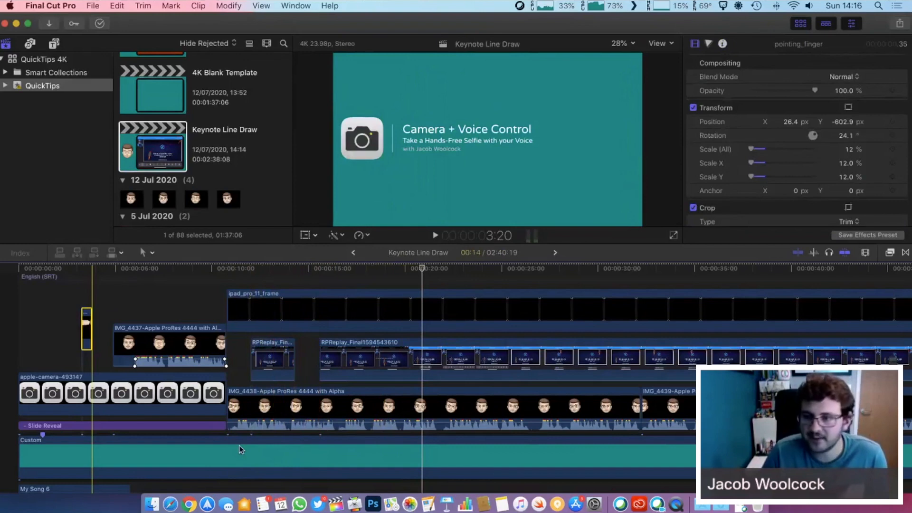
left_click_drag(281, 364, 245, 366)
Slow the first screen recording piece to 38% and cut off the part running past 15:14, where the second piece starts
left_click(366, 236)
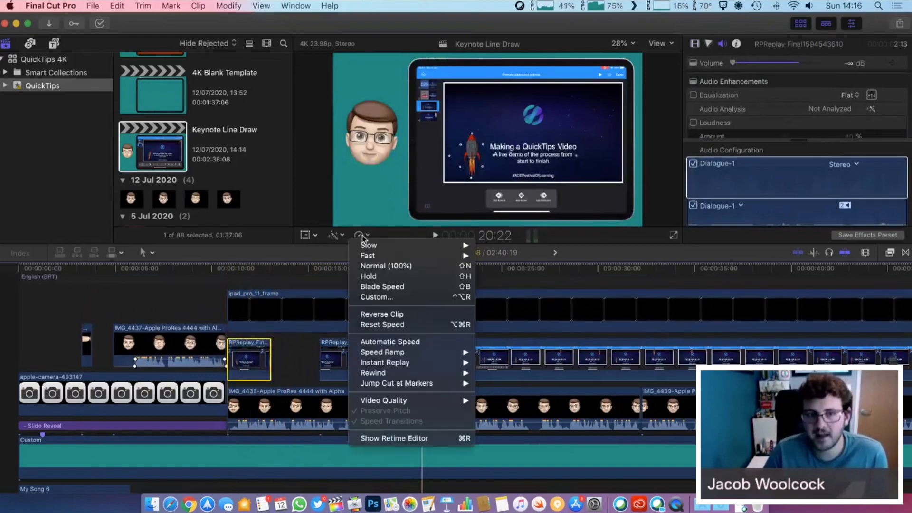
mouse_move(401, 250)
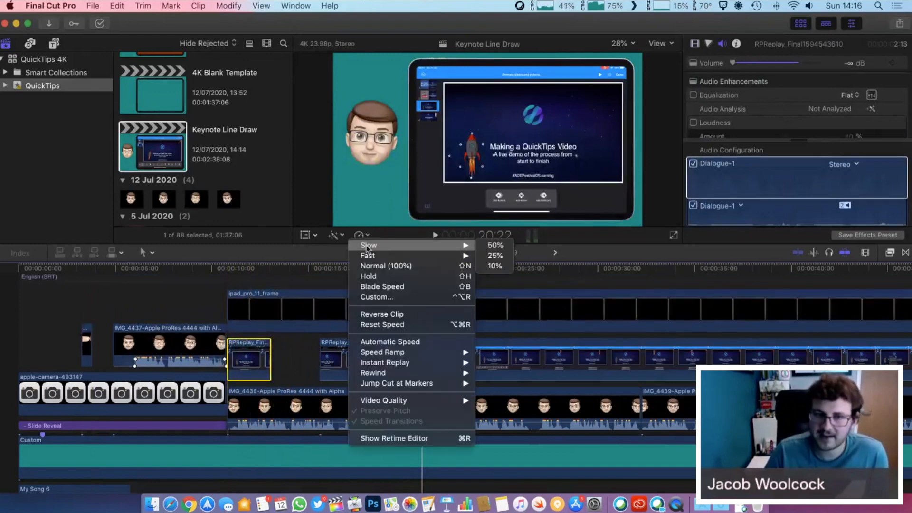
left_click(484, 249)
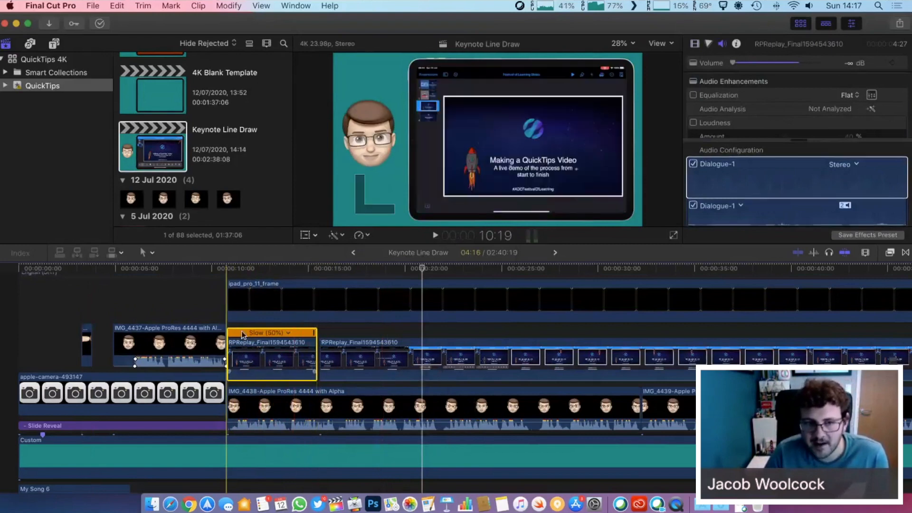
left_click_drag(314, 333, 335, 334)
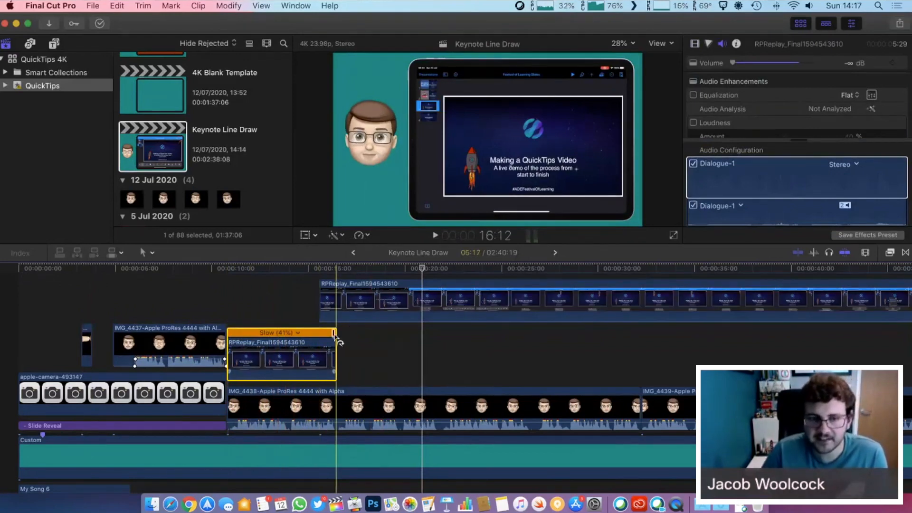
mouse_move(334, 335)
left_mouse_down()
mouse_move(303, 336)
mouse_move(345, 336)
left_mouse_up()
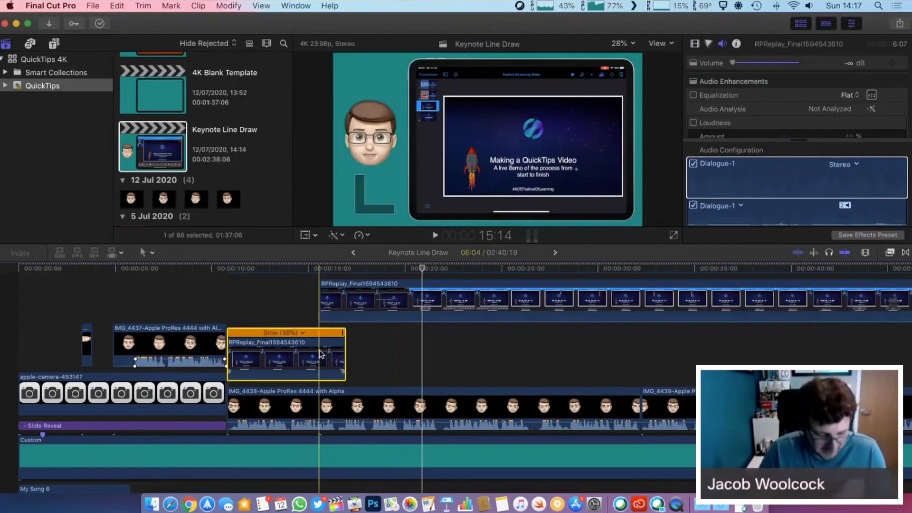
key("alt+]")
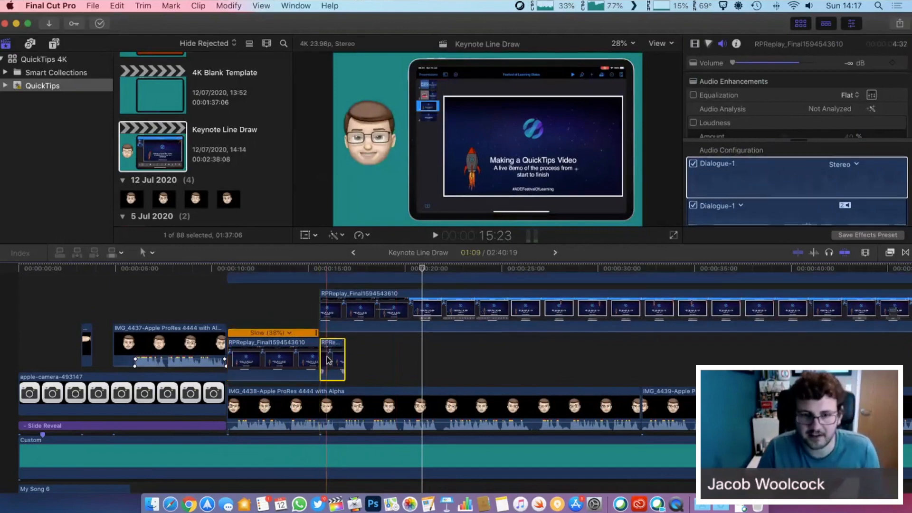
key("c")
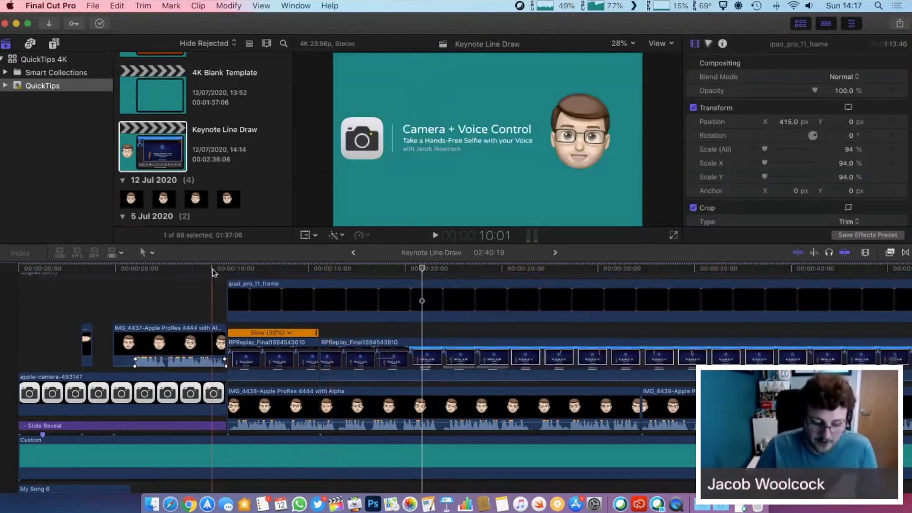
Play from 10:01 through the slowed piece to check the screen recording against the IMG_4438 narration
left_click(212, 269)
key("c")
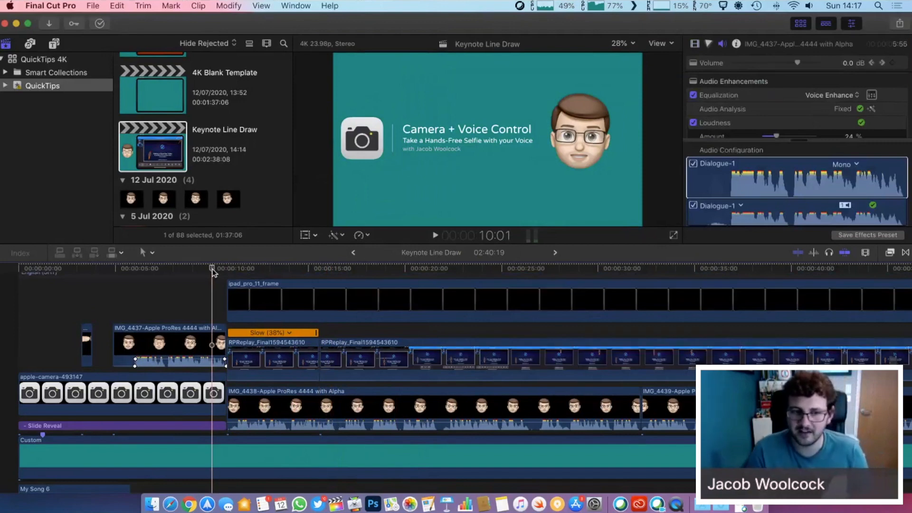
key("space")
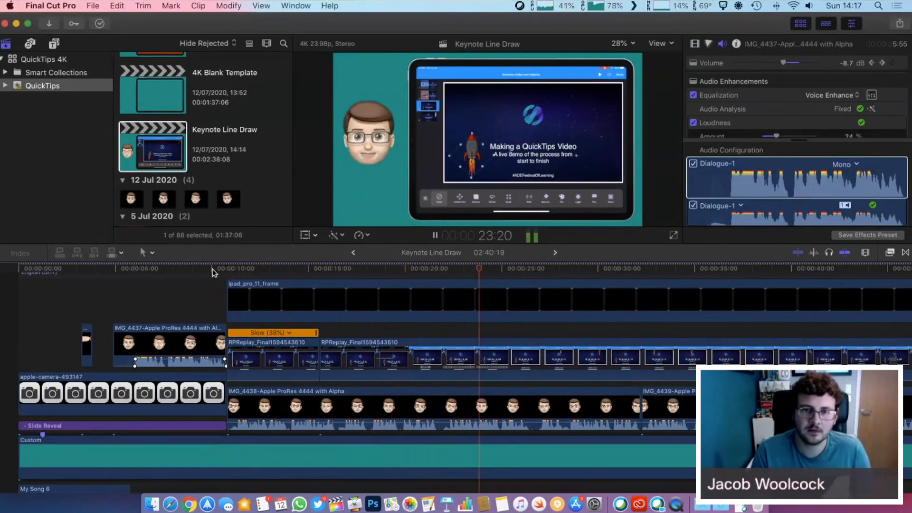
key("space")
left_click(520, 322)
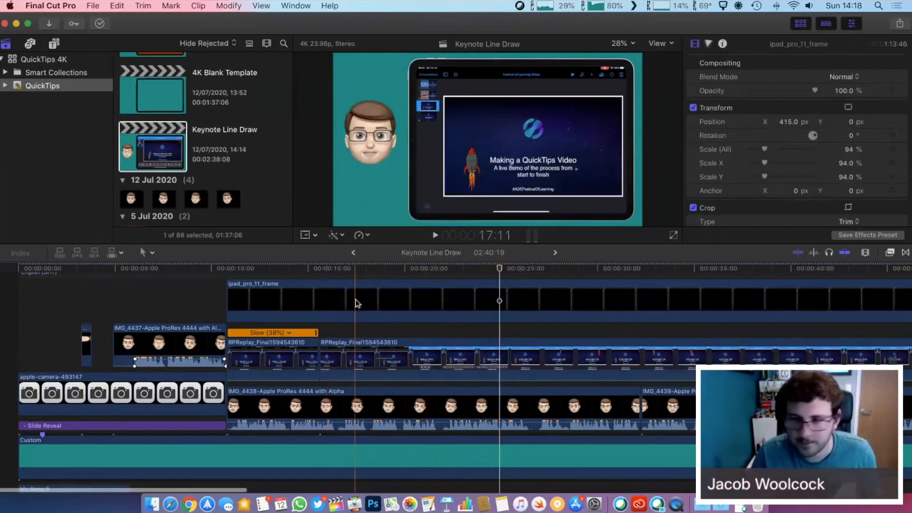
Play from 23:11 through the motion path drawing and split the second screen recording piece at 26:18
scroll(332, 305, "right", 5)
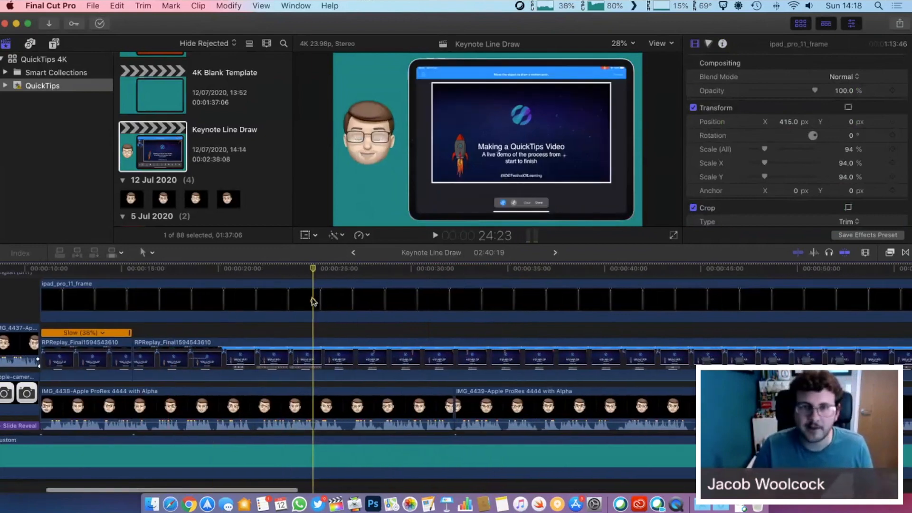
scroll(312, 301, "right", 2)
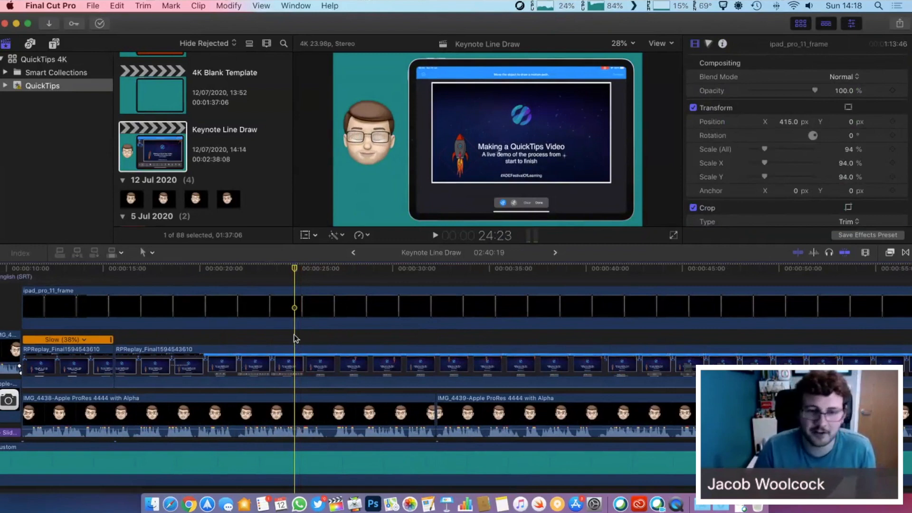
left_click(268, 339)
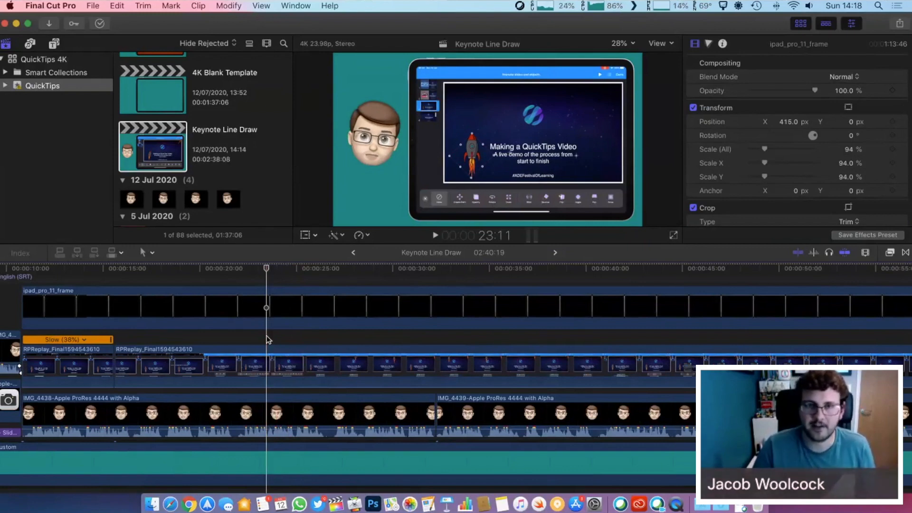
key("space")
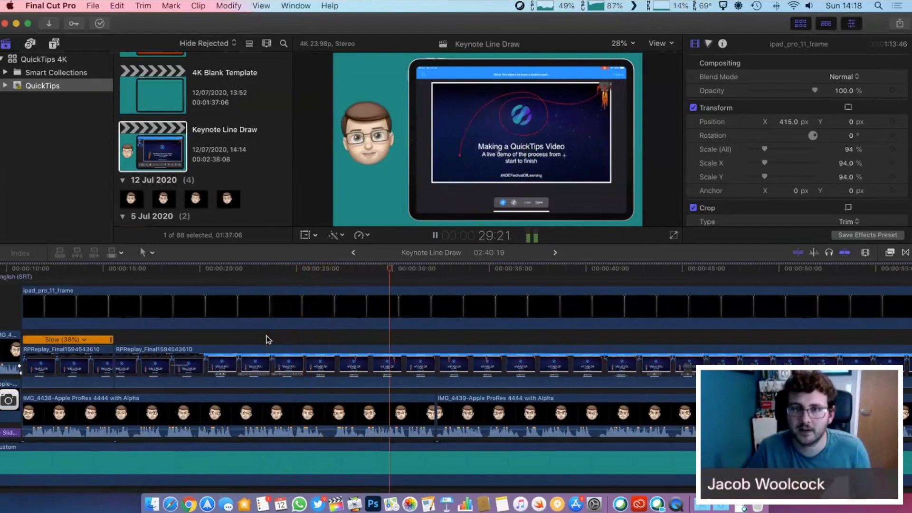
key("space")
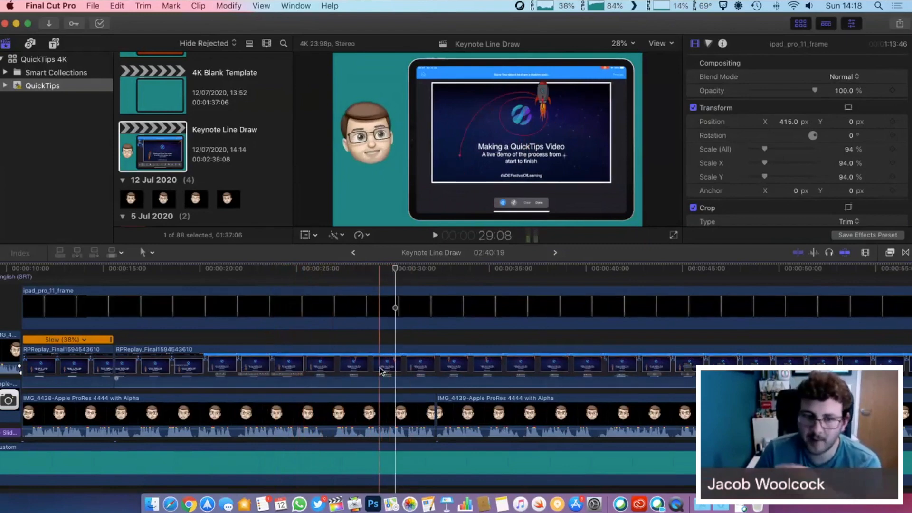
left_click(331, 367)
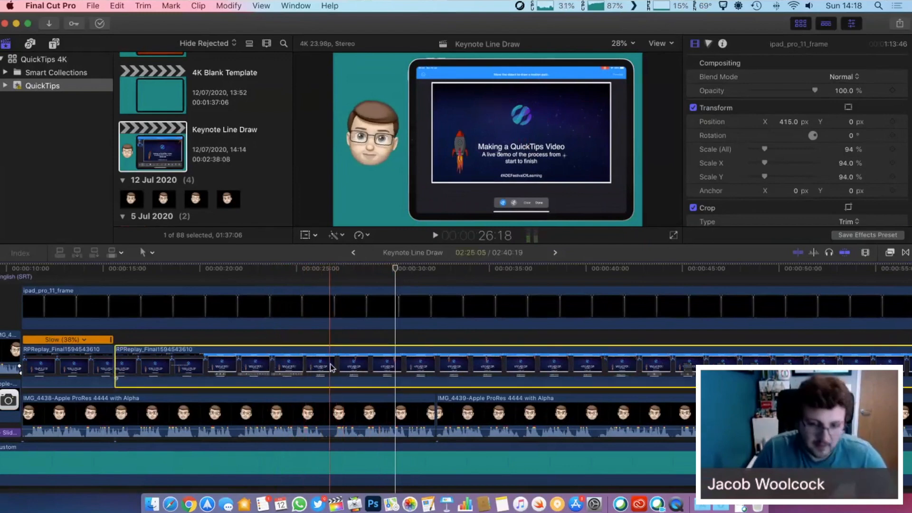
key("super+b")
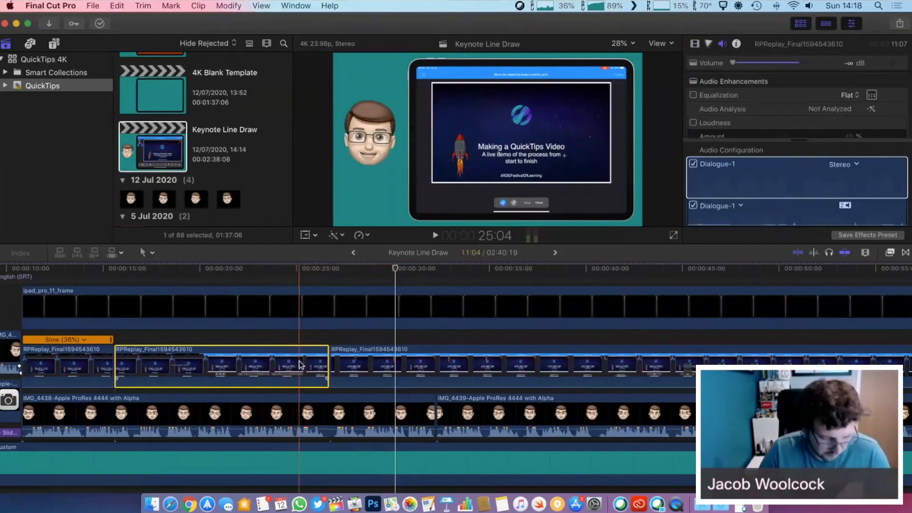
Split the second screen recording piece at 25:04, delete the short section after the cut, close the gap and play across the join
key("super+b")
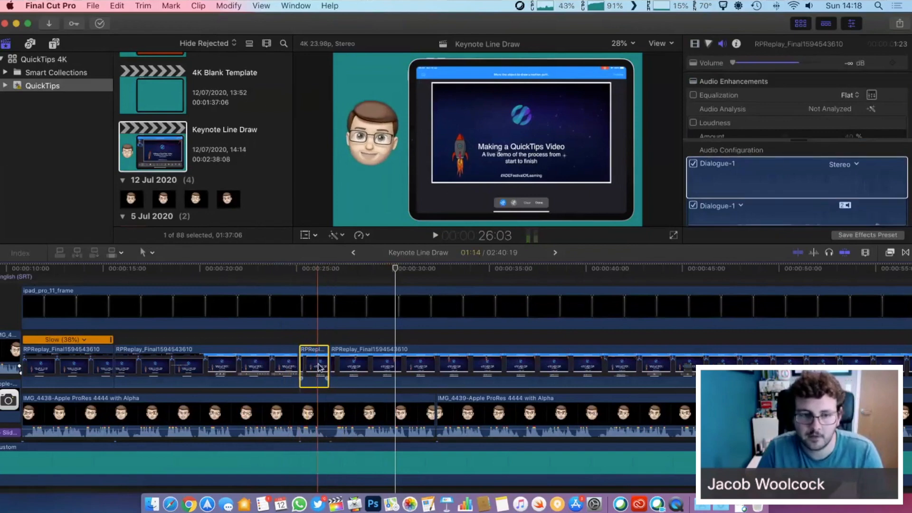
key("Delete")
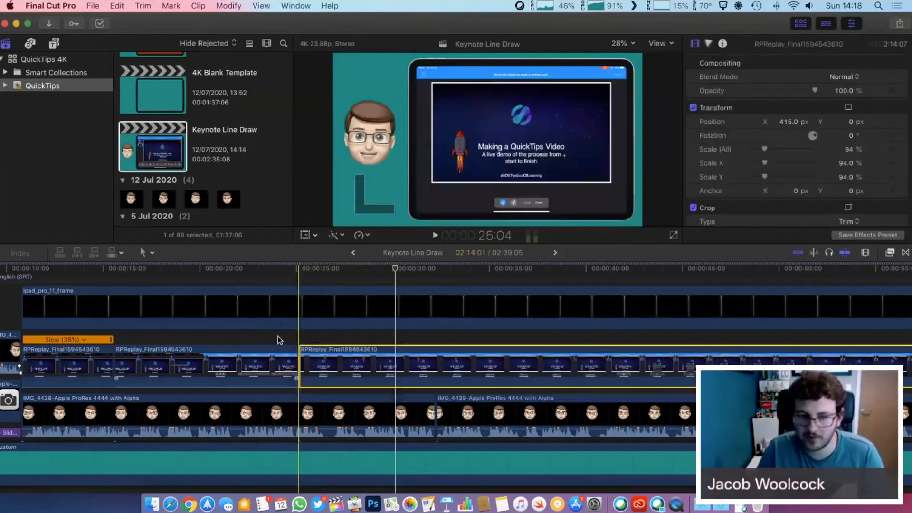
left_click(278, 336)
key("space")
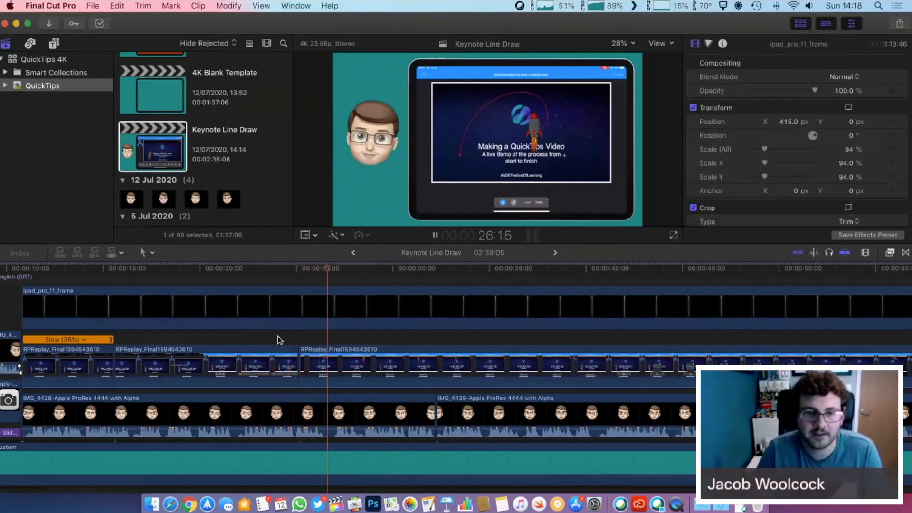
key("space")
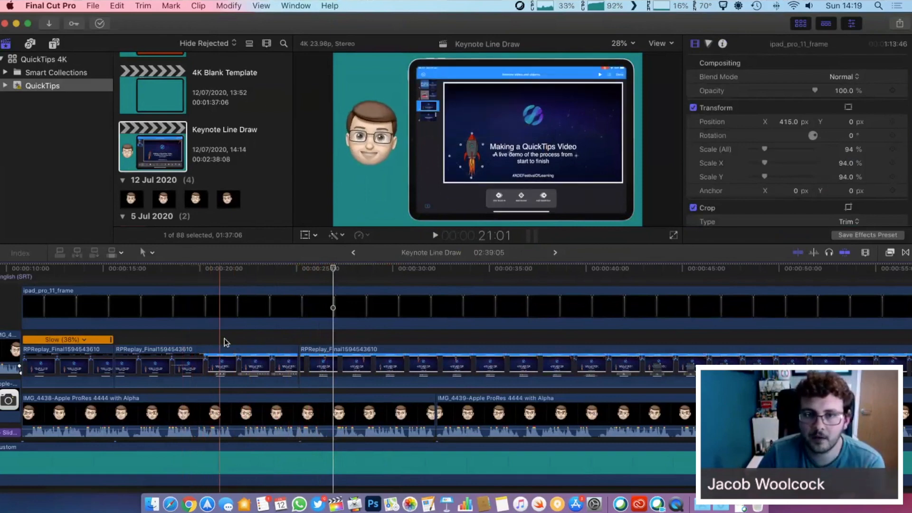
Cut the 1:19 section starting at 21:21 out of the screen recording and move the two following pieces back to 21:21
left_click(272, 351)
key("cmd+b")
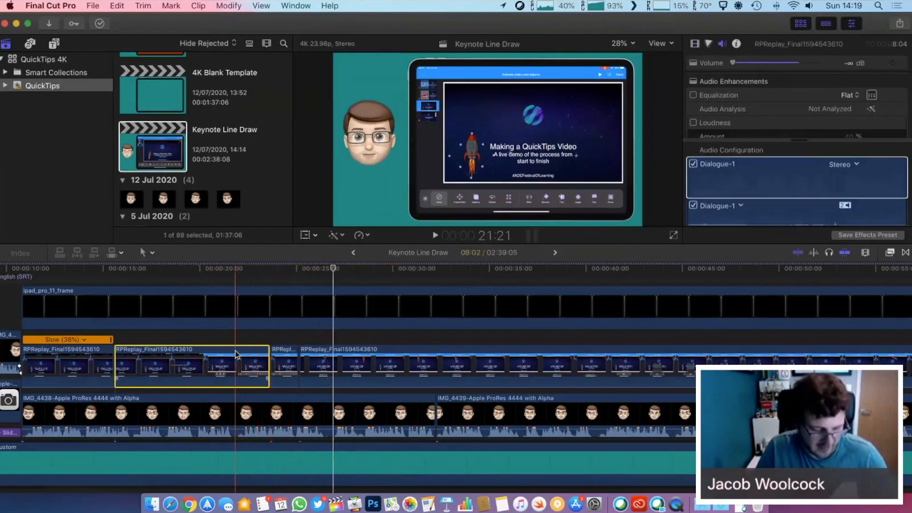
key("super+b")
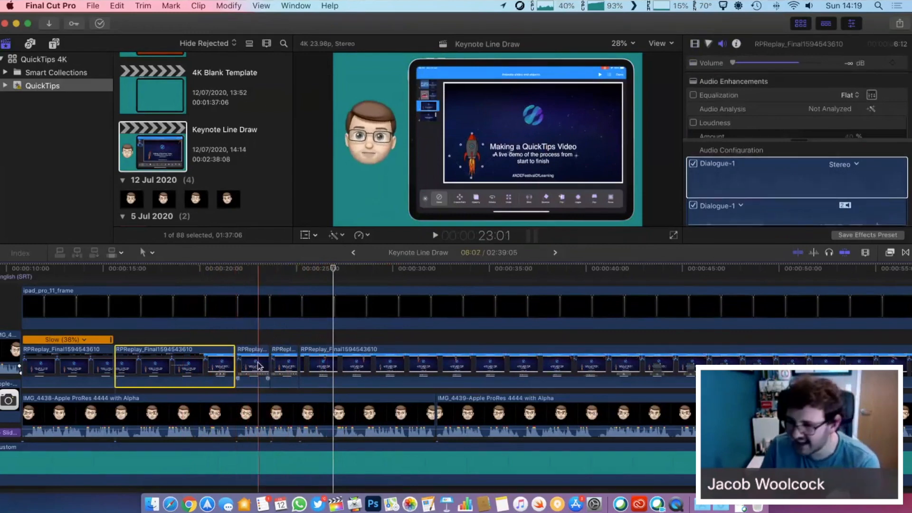
left_click(258, 366)
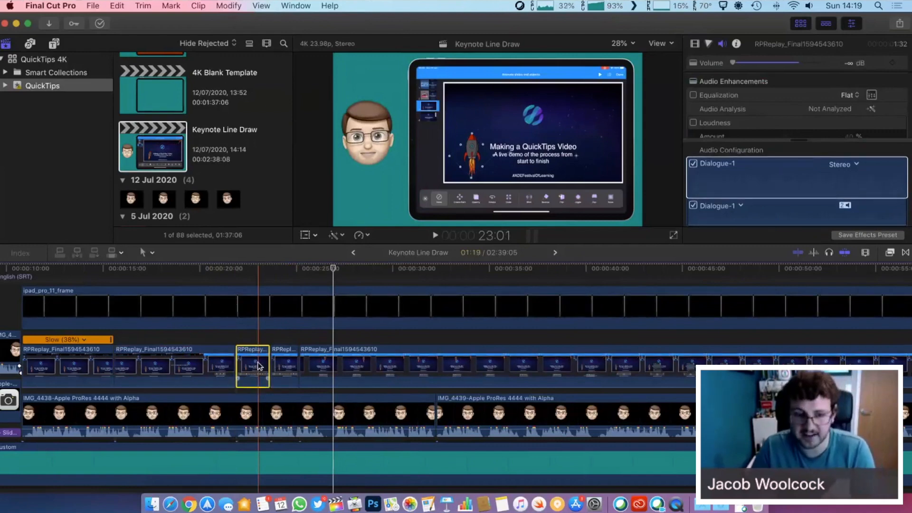
key("Delete")
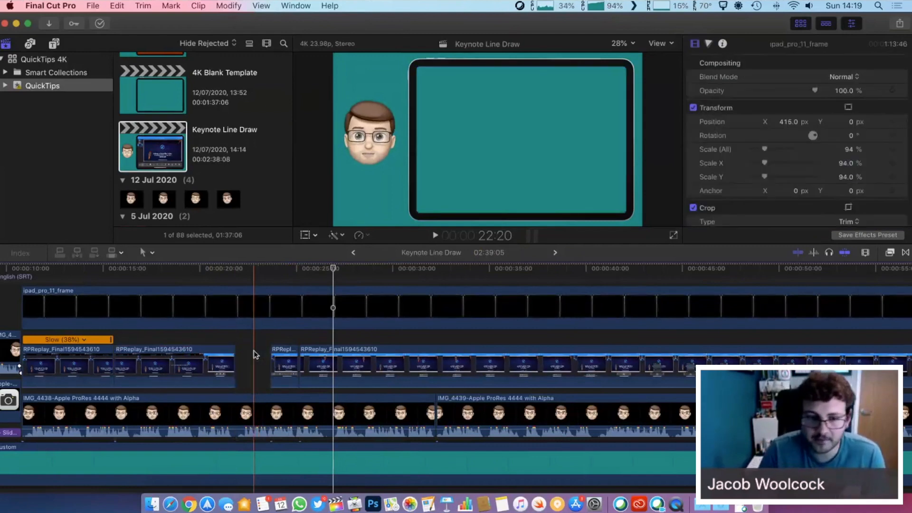
left_click_drag(255, 354, 358, 368)
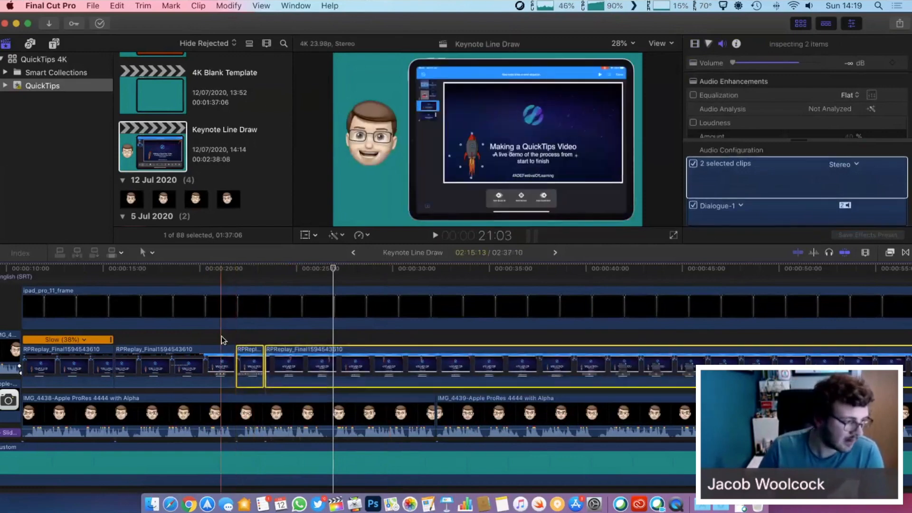
Play from about 20 seconds to 38:21 to check the motion path drawing against the IMG_4438 and IMG_4439 narration
left_click(221, 336)
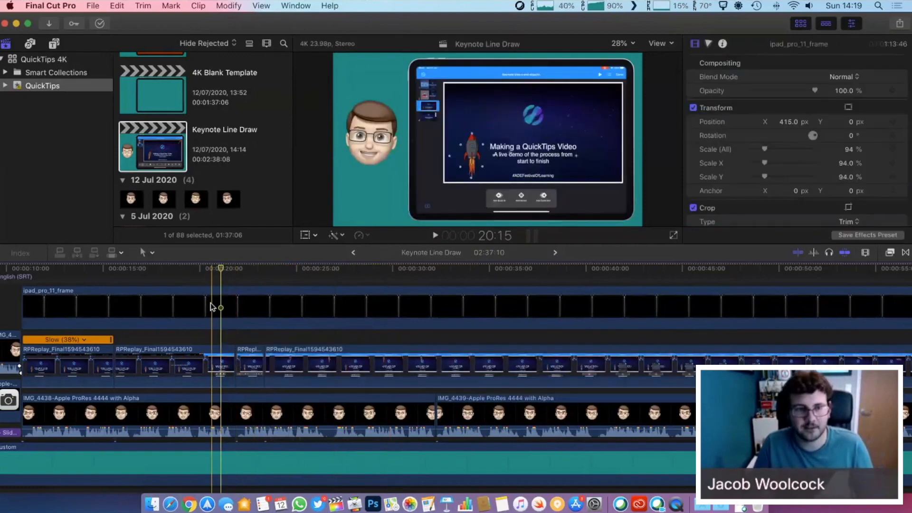
left_click(205, 268)
key("space")
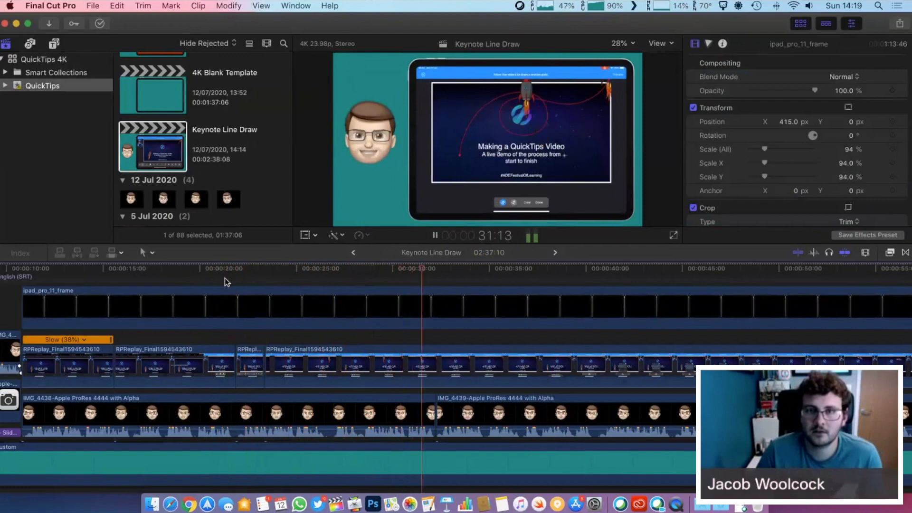
key("space")
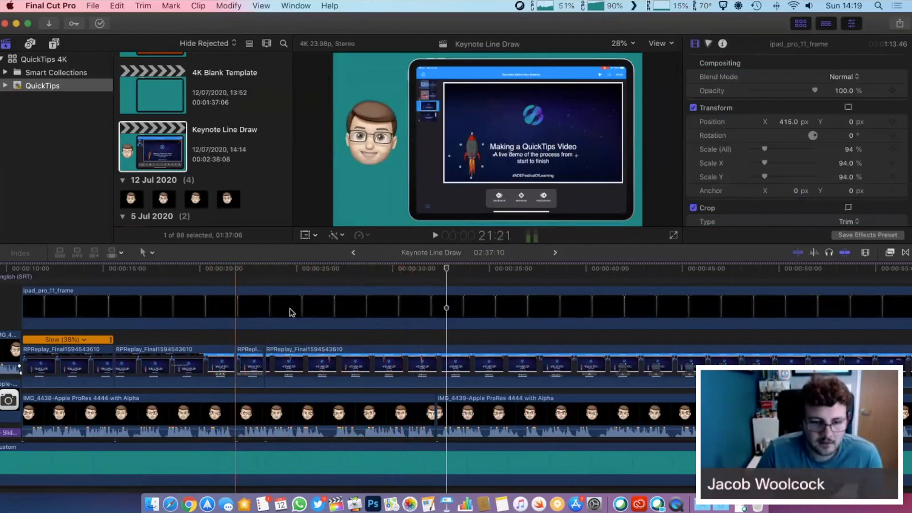
key("space")
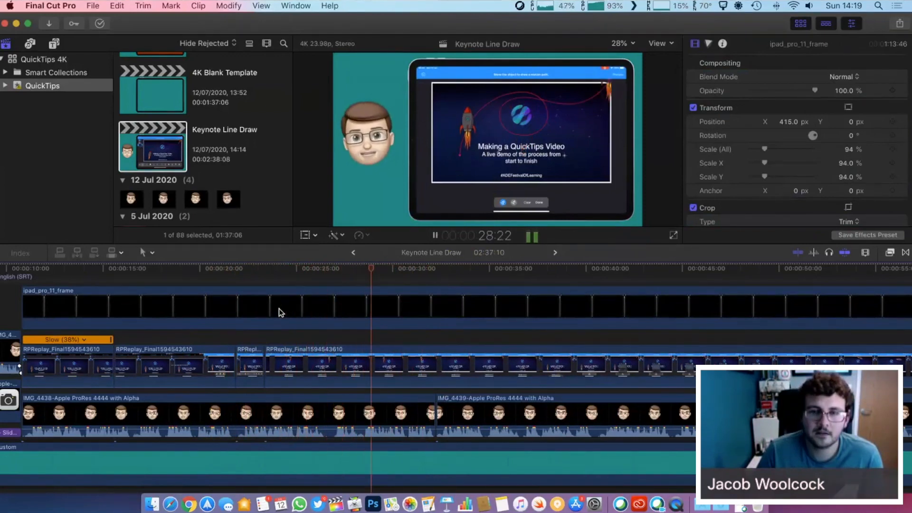
scroll(280, 312, "right", 5)
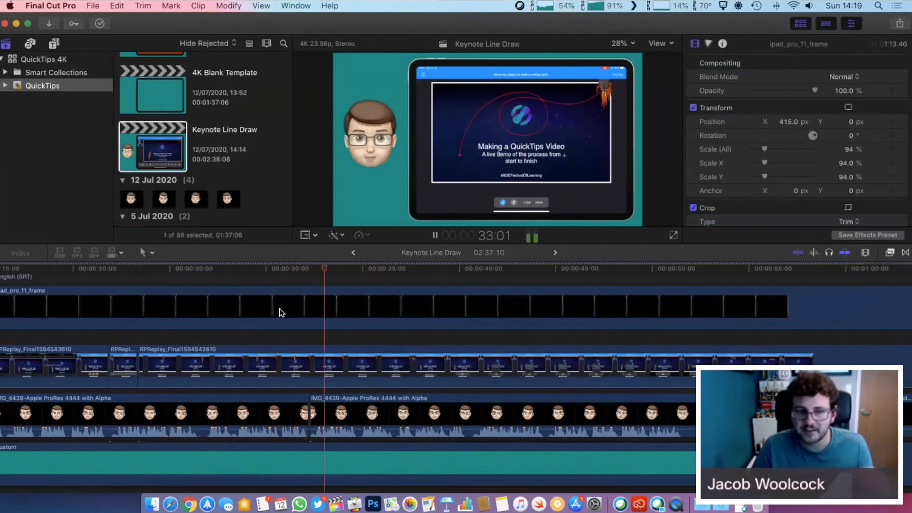
key("space")
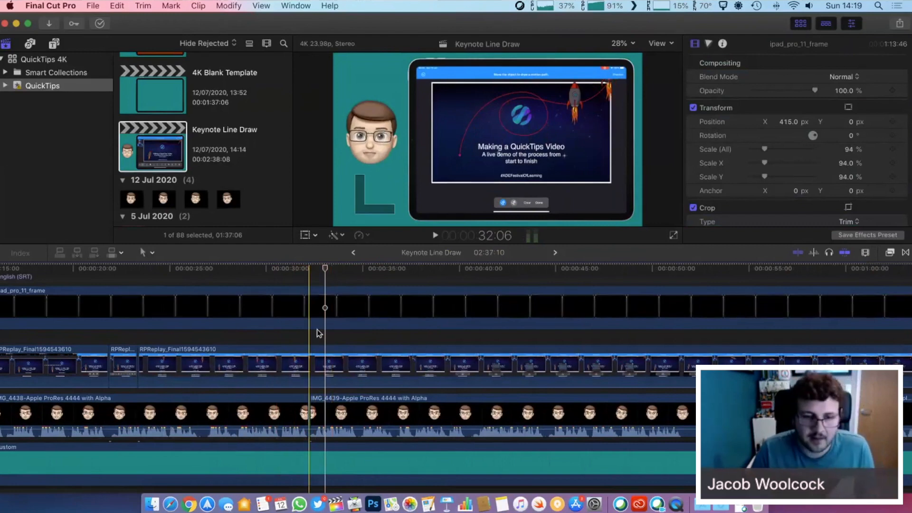
scroll(321, 333, "right", 2)
scroll(241, 327, "right", 5)
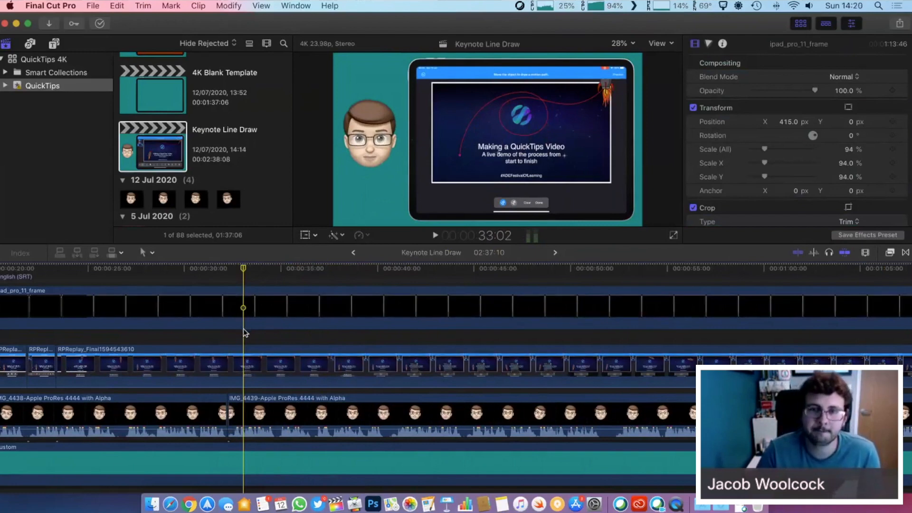
key("space")
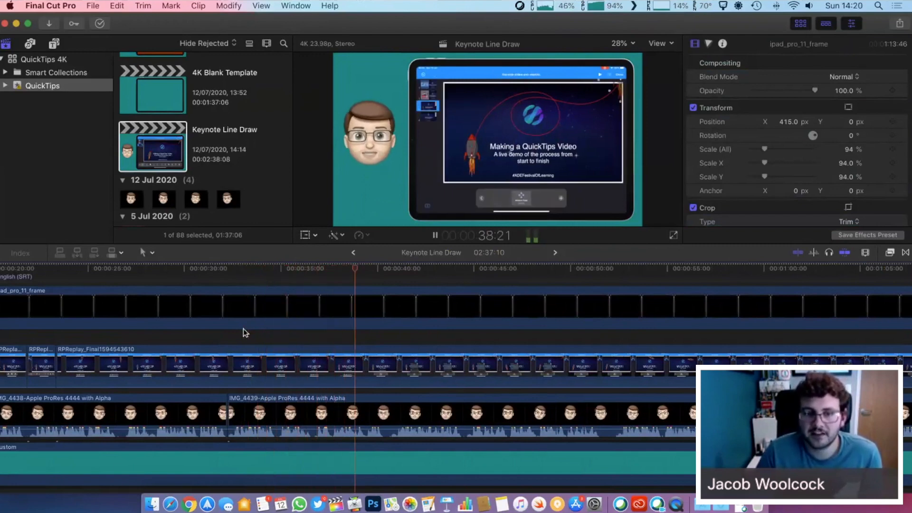
key("space")
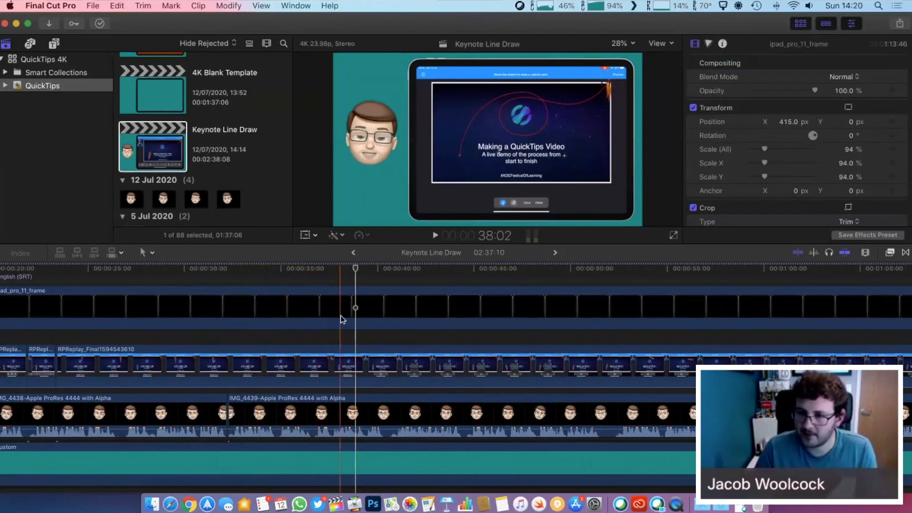
Cut the section from 33:02 to 37:17 out of the screen recording and move the last piece back to 33:02
left_click(333, 374)
key("super+b")
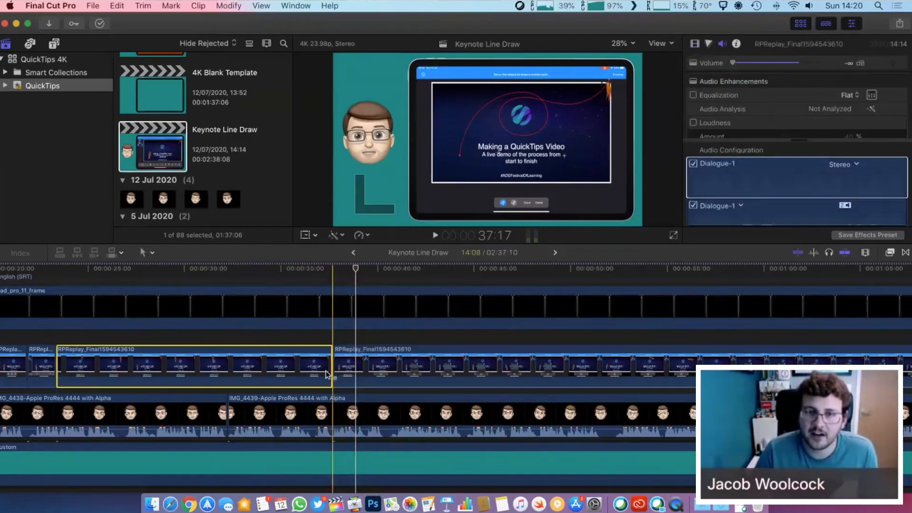
key("super+b")
left_click(245, 369)
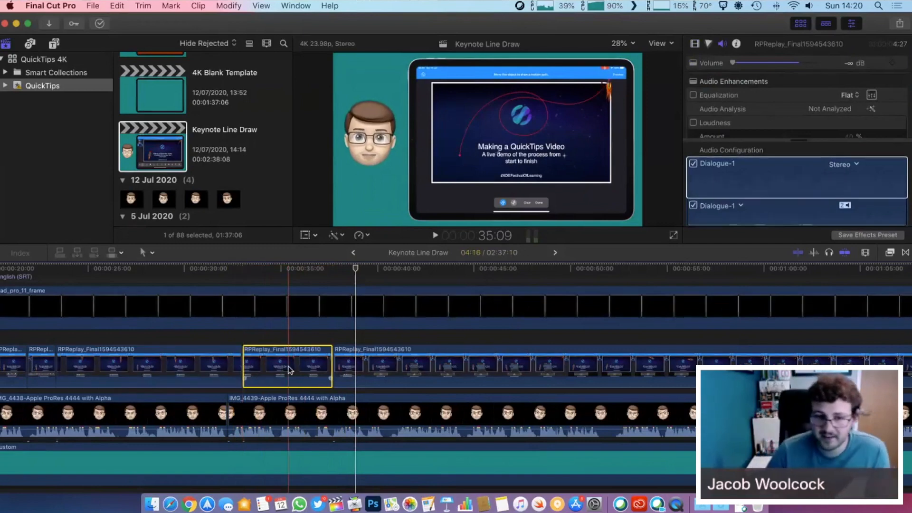
key("BackSpace")
left_click_drag(389, 369, 302, 366)
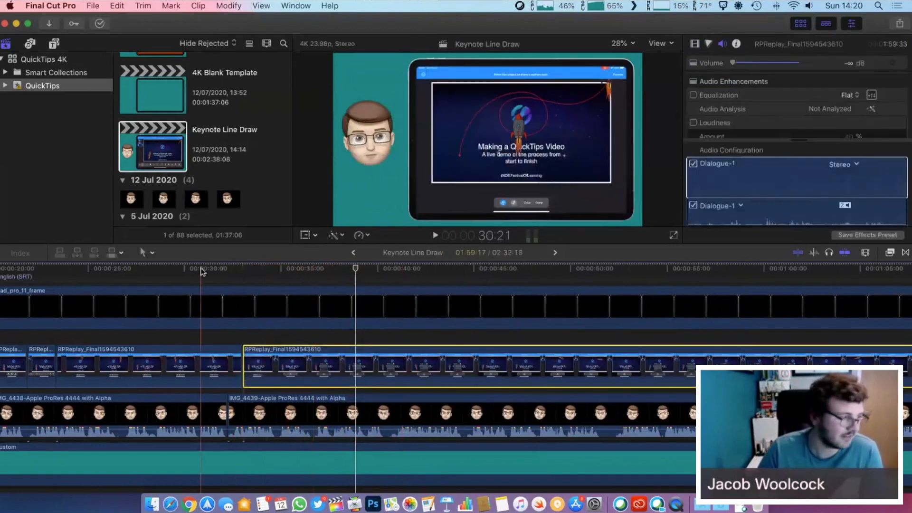
Cut a 1:01 section ending at about 35:10 out of the screen recording, before the Motion Path settings open, and close the gap
key("space")
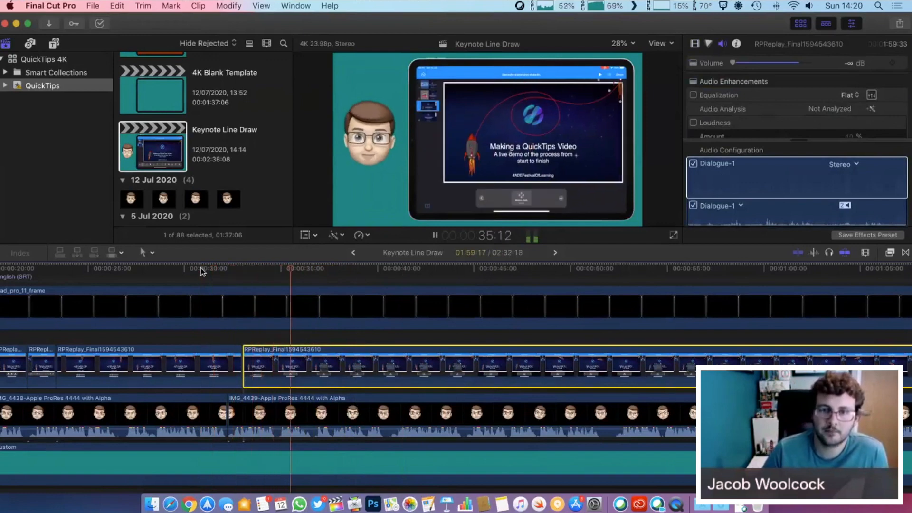
key("space")
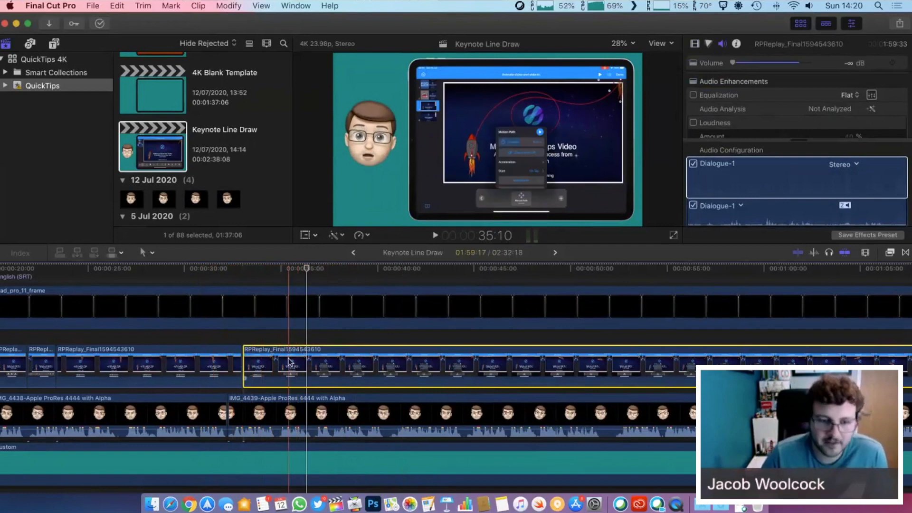
key("super+b")
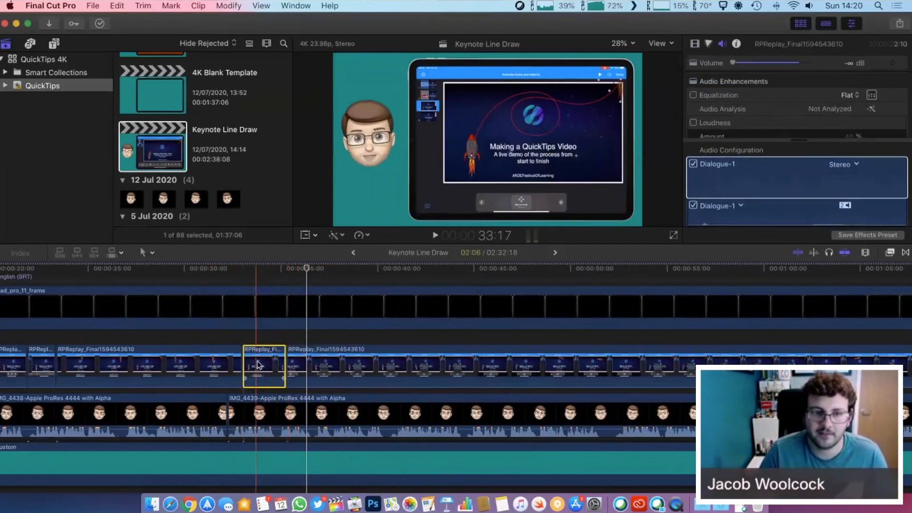
key("super+b")
left_click(277, 365)
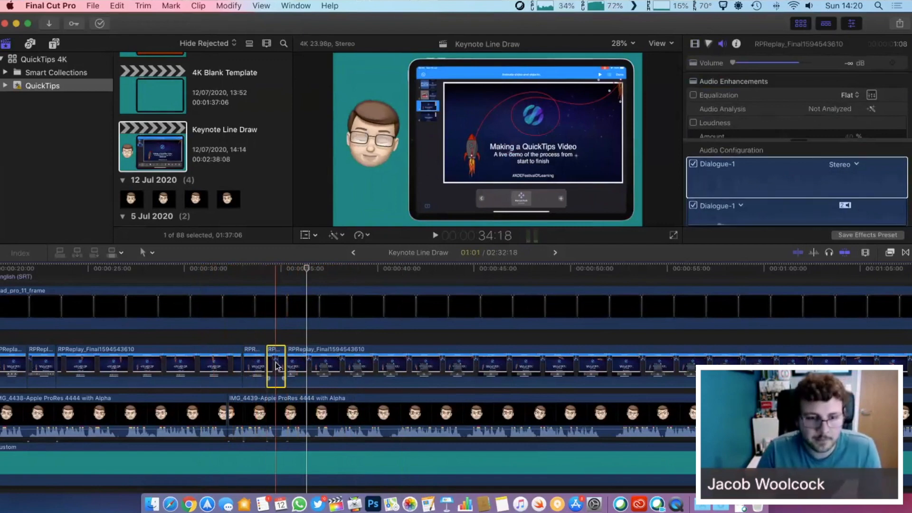
key("Delete")
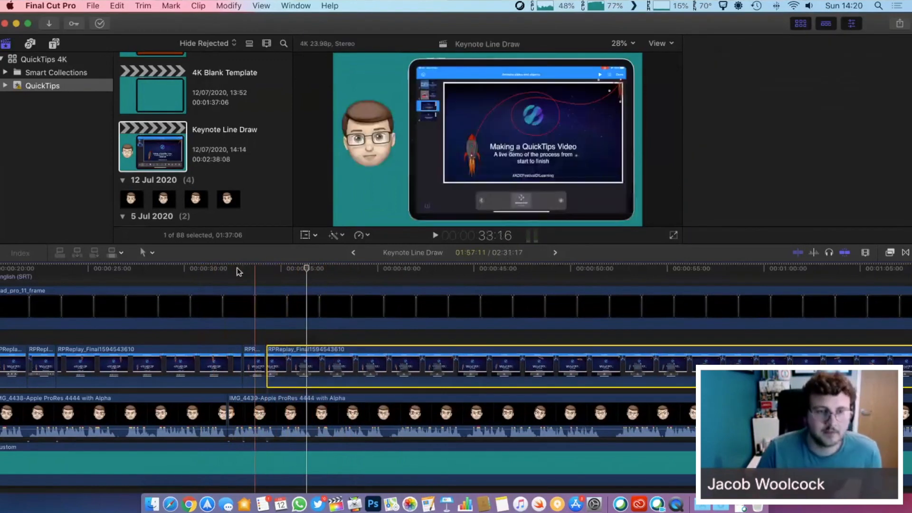
Play through the join into the Motion Path settings to check the recording's timing against the IMG_4439 narration
key("space")
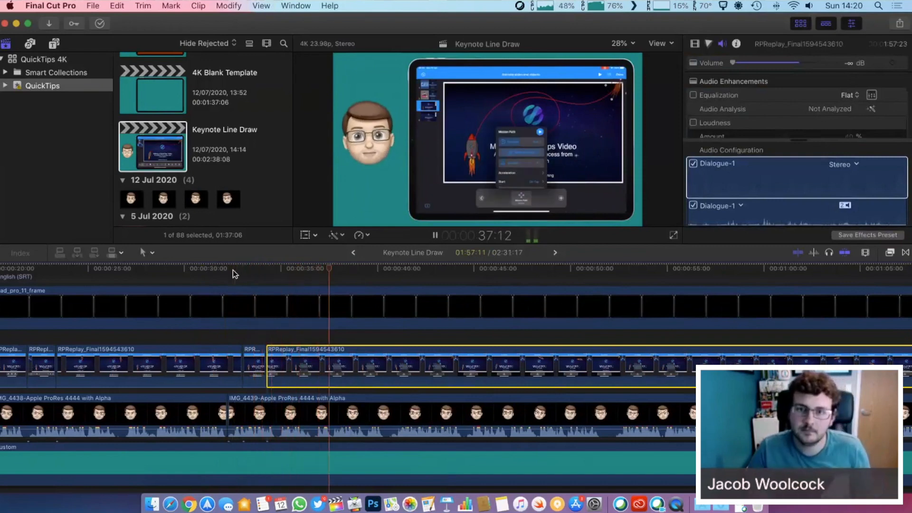
key("space")
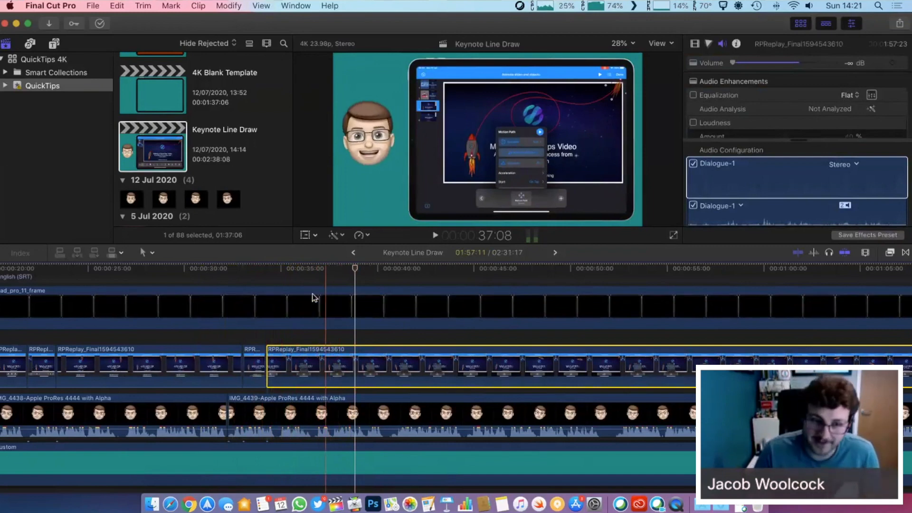
key("space")
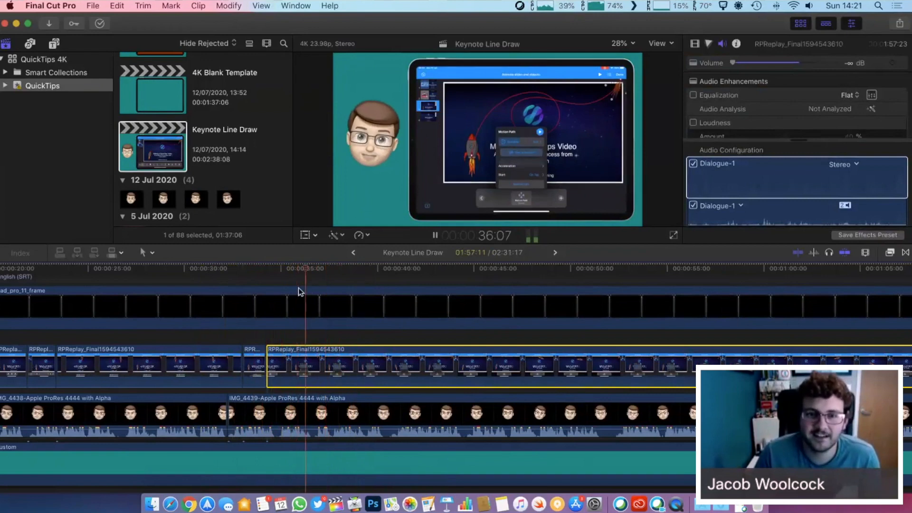
key("space")
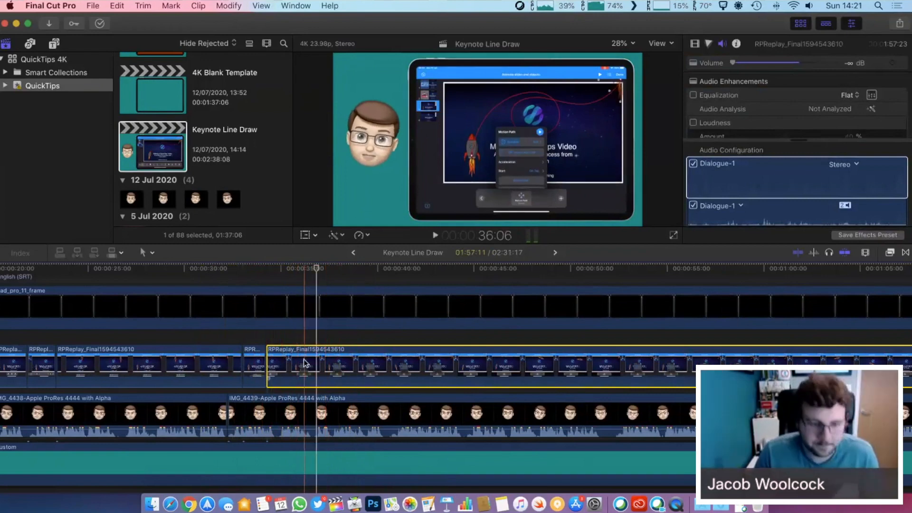
Isolate the 0:19 section of the screen recording ending at 36:05 and slow it to 26%, stretching it to 3:00
key("super+b")
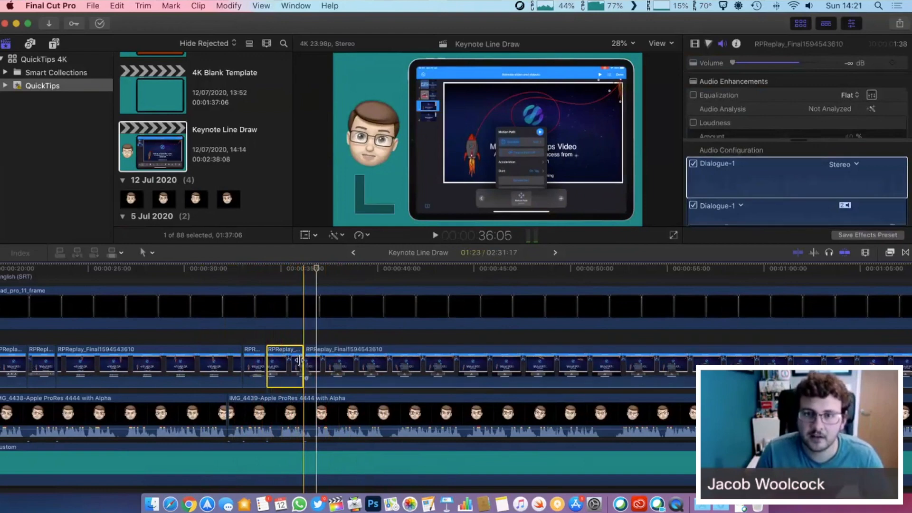
key("super+b")
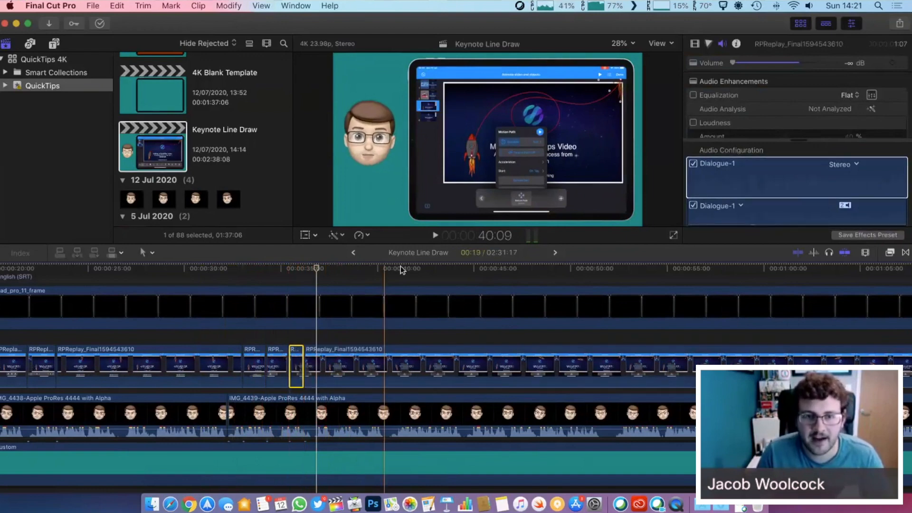
left_click(359, 234)
mouse_move(369, 246)
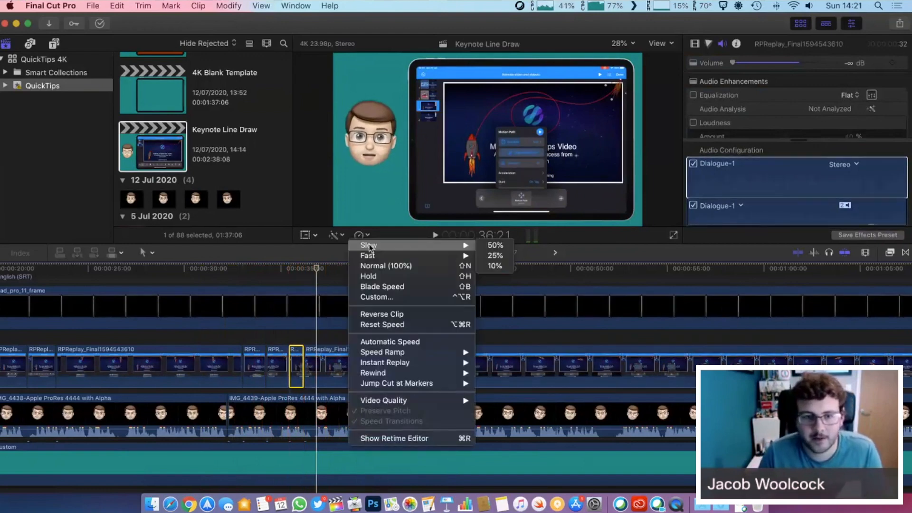
left_click(406, 340)
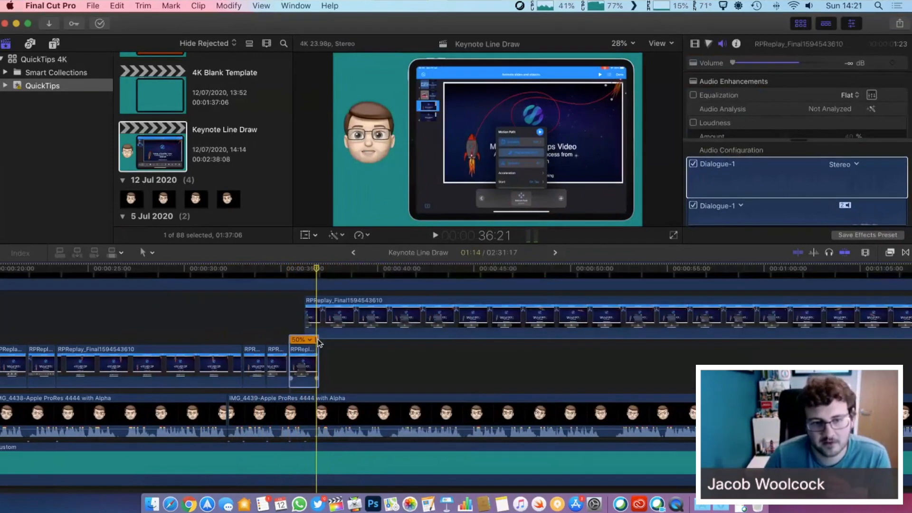
left_click_drag(319, 343, 346, 346)
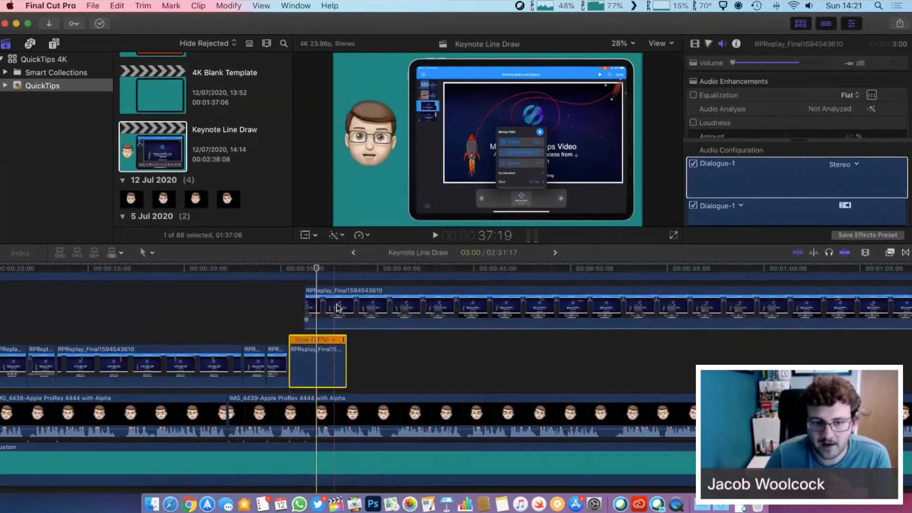
Move the rest of the screen recording down against the end of the 26% slow clip and play through the join
left_click_drag(337, 308, 364, 361)
left_click(285, 269)
key("space")
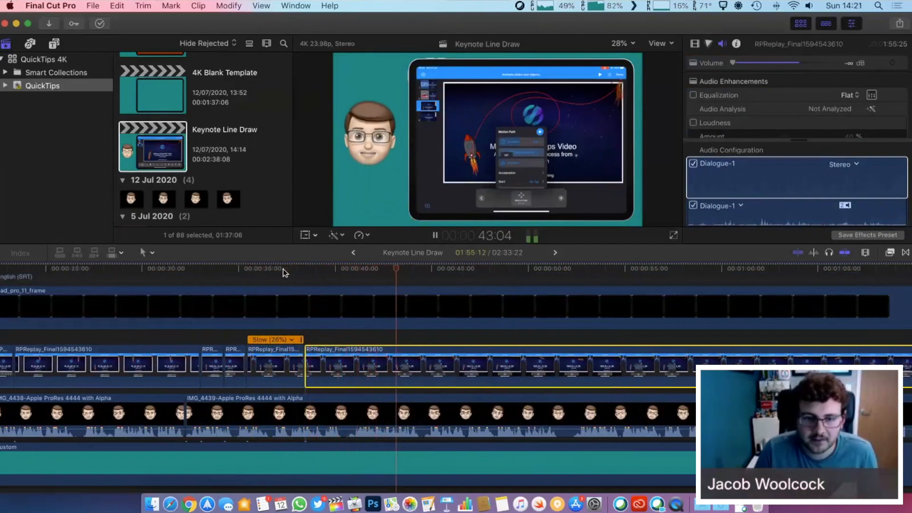
key("space")
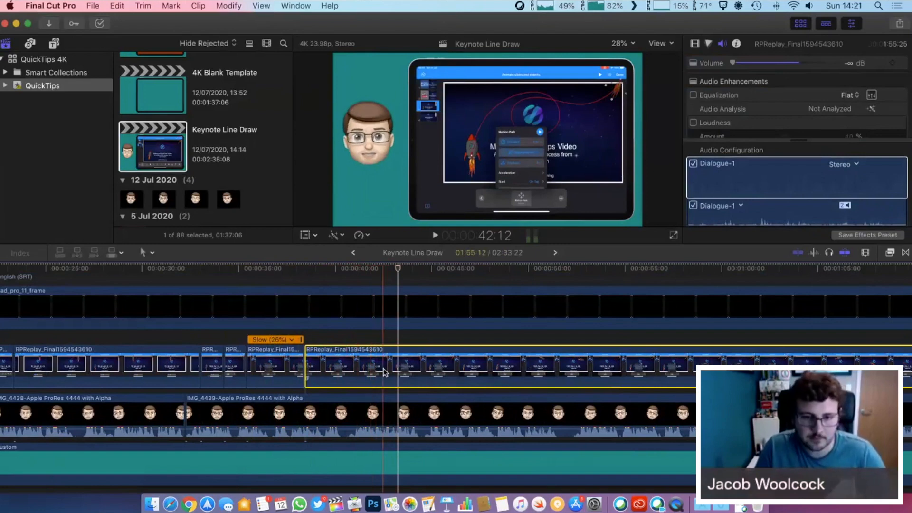
Cut a 1:06 section ending at about 42:12 out of the screen recording and close the gap
key("super+b")
key("super+b")
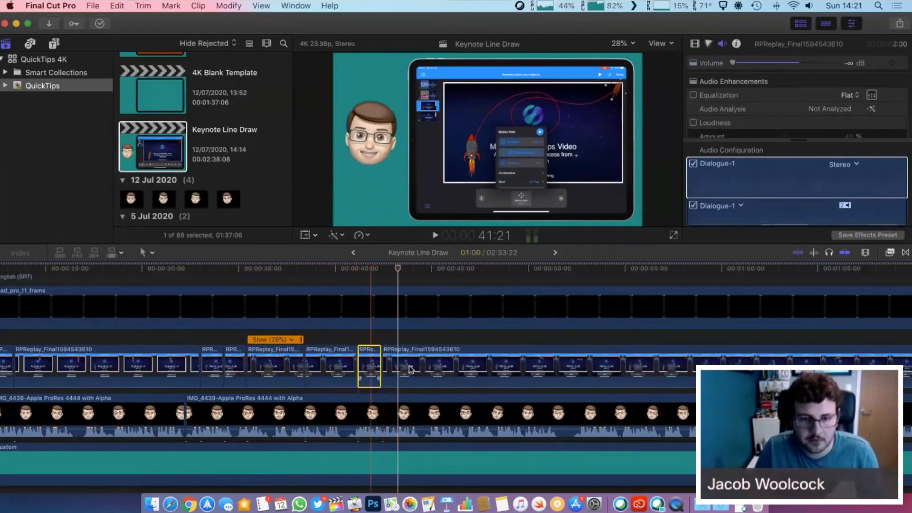
key("Delete")
Play from about 39:20 through to the Acceleration options to check the recording's timing against the IMG_4439 narration
left_click(330, 265)
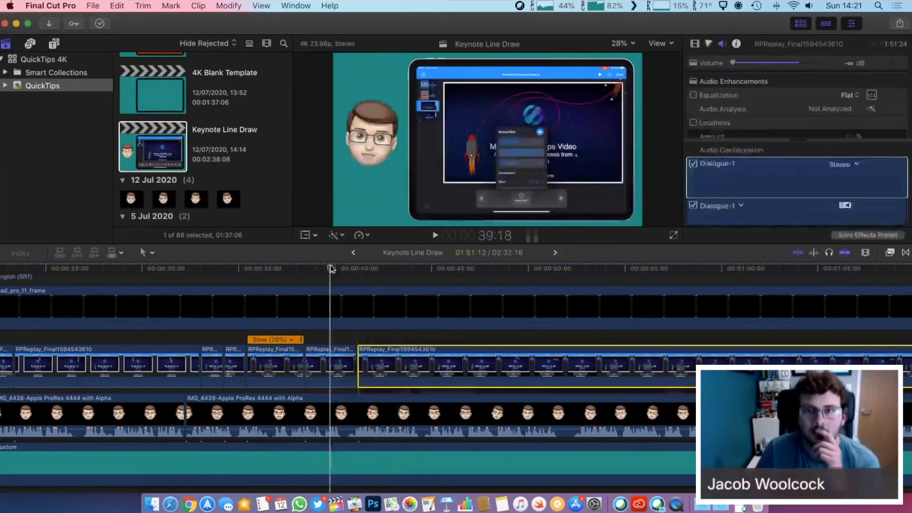
key("space")
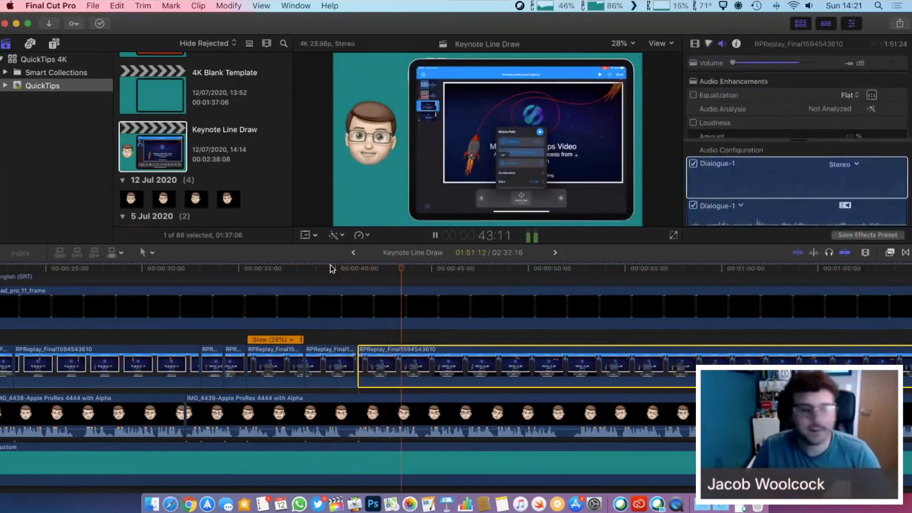
key("space")
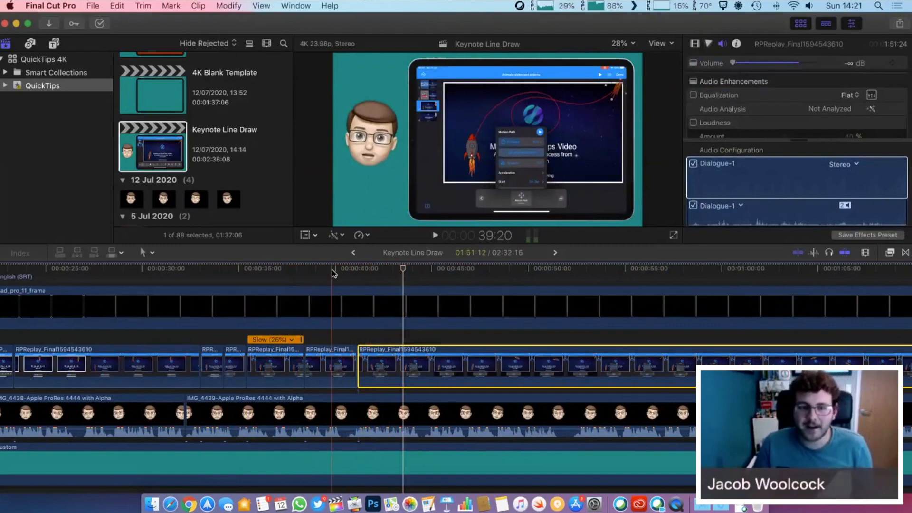
left_click(332, 269)
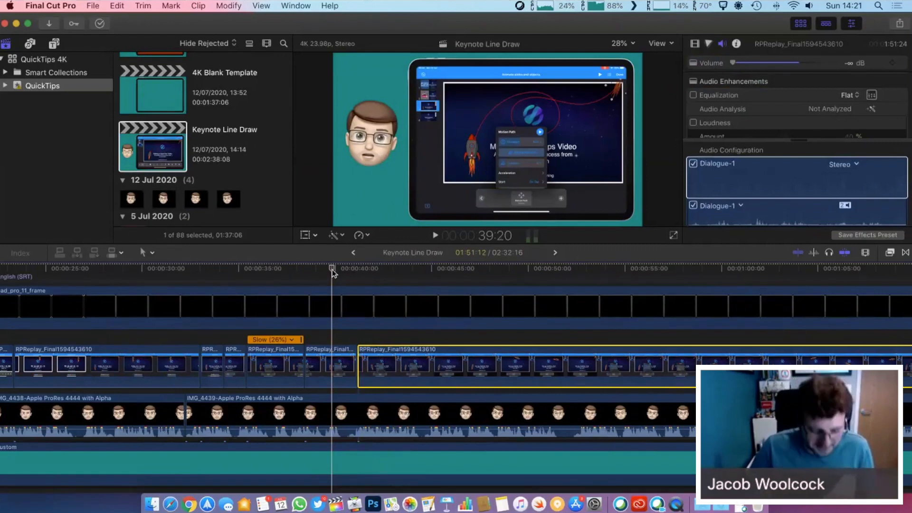
key("space")
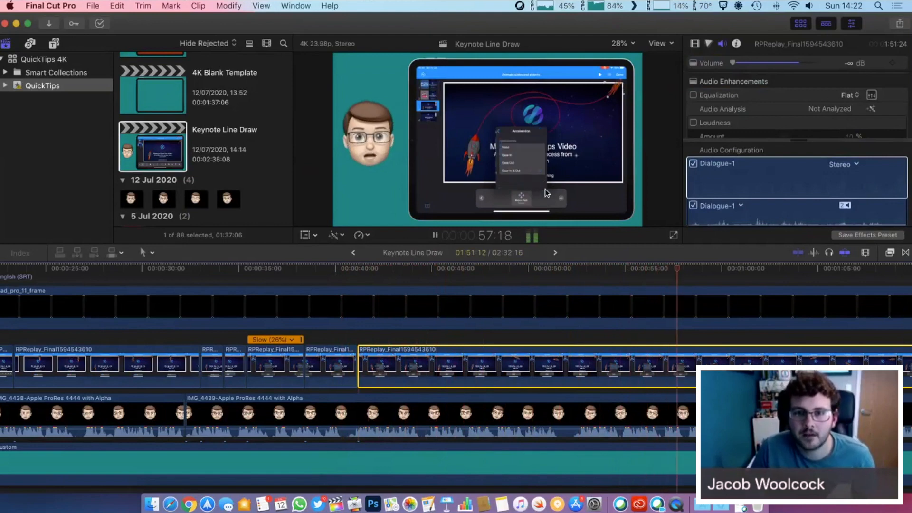
key("space")
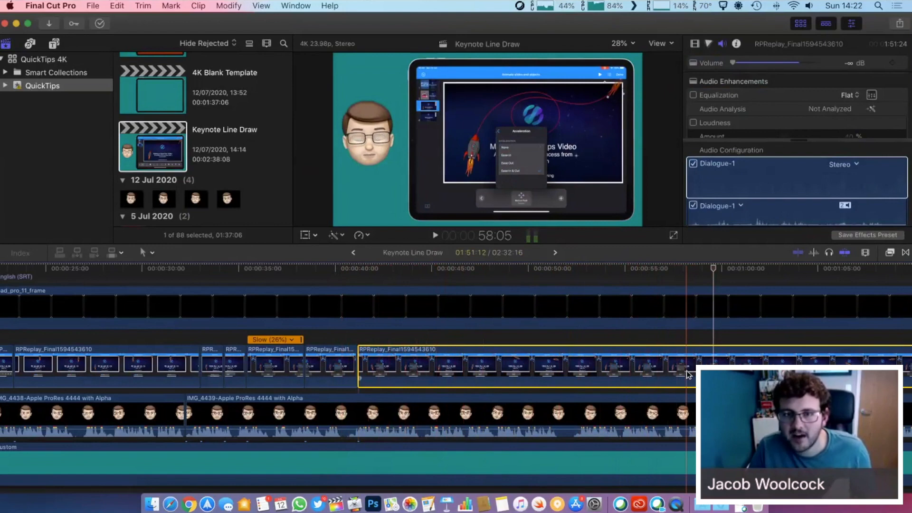
Cut a 2:01 section starting at 54:14 out of the screen recording and move the last piece back to close the gap
key("super+b")
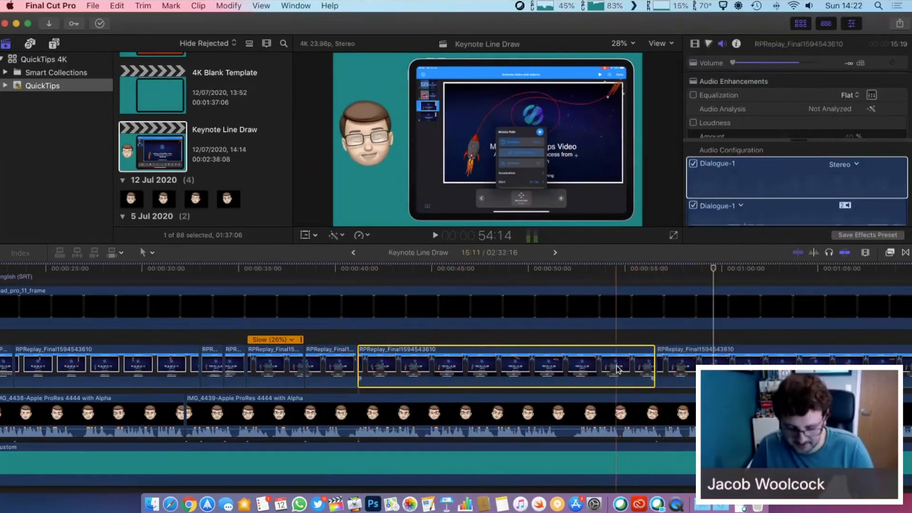
key("super+b")
left_click(630, 369)
key("Delete")
left_click_drag(670, 365, 630, 363)
Play from 40:10 past the Acceleration options into the IMG_4441 narration to check the recording's timing
left_click(343, 269)
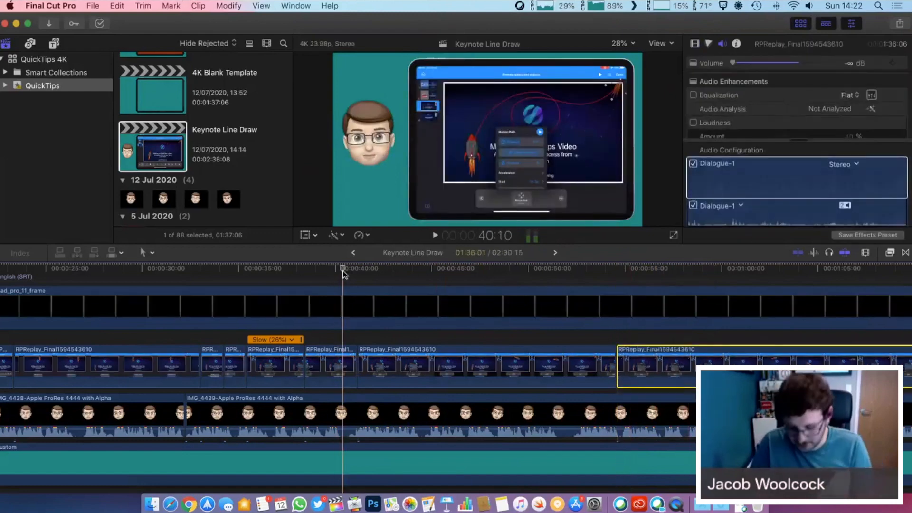
key("space")
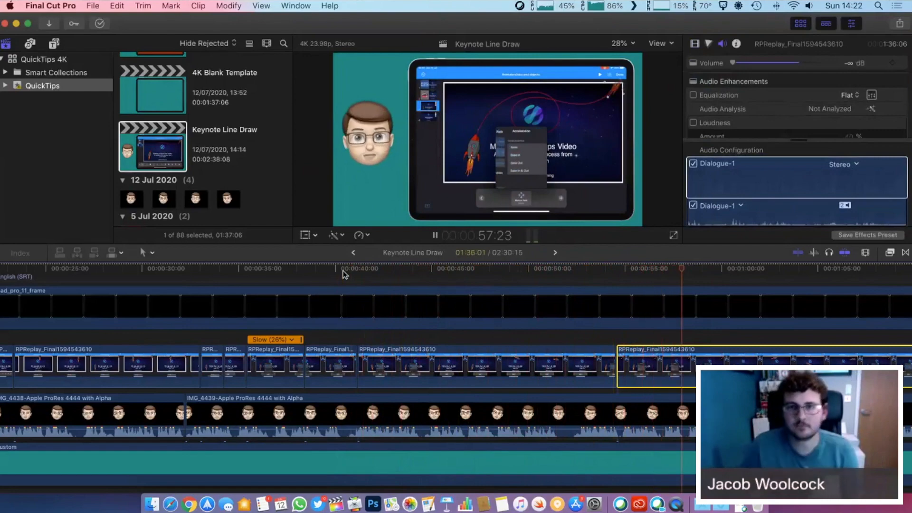
scroll(380, 285, "right", 5)
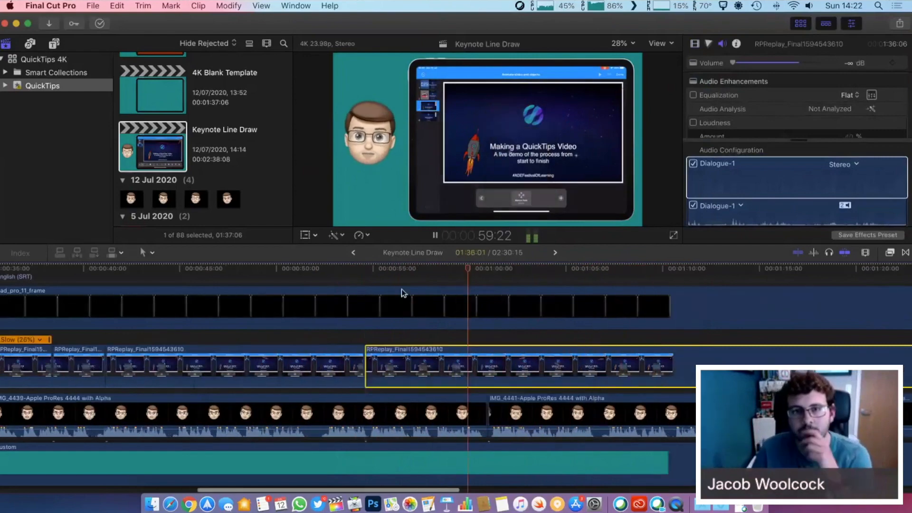
scroll(406, 292, "right", 3)
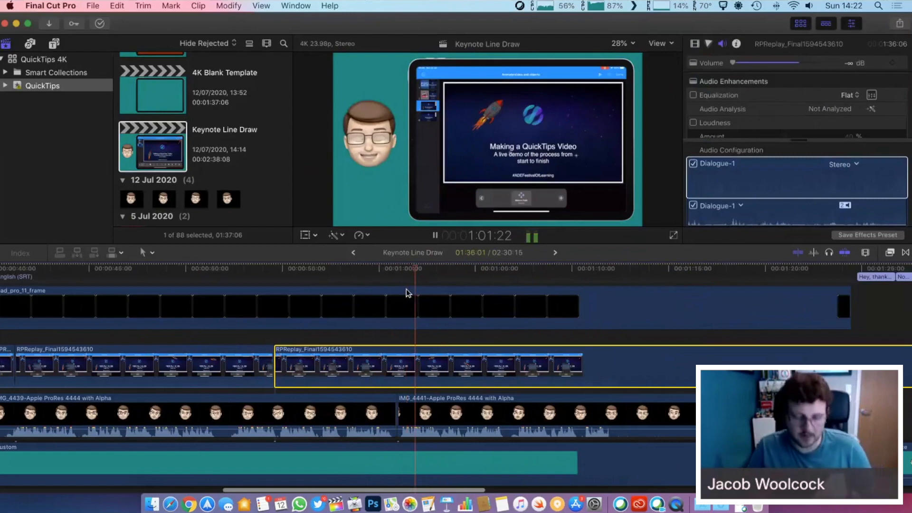
key("space")
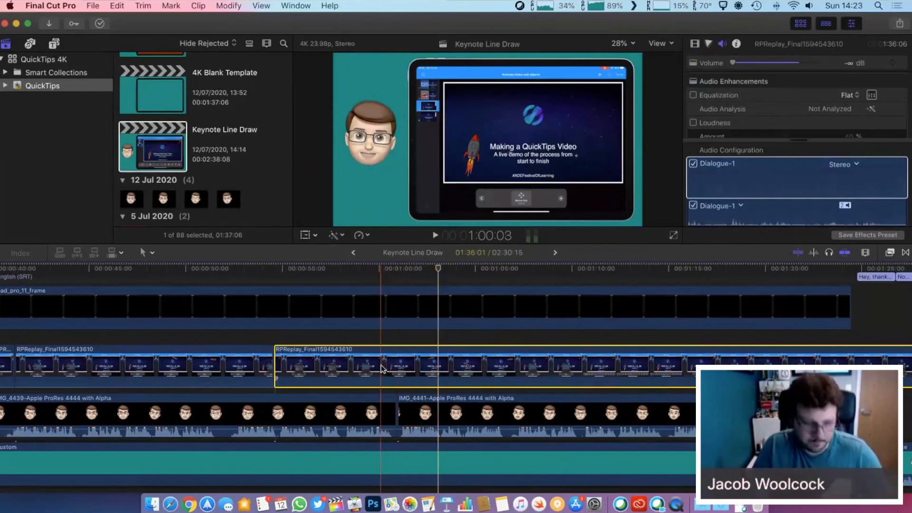
Cut the 9:19 section starting at 1:00:03 out of the screen recording, close the gap and play through the join
key("super+b")
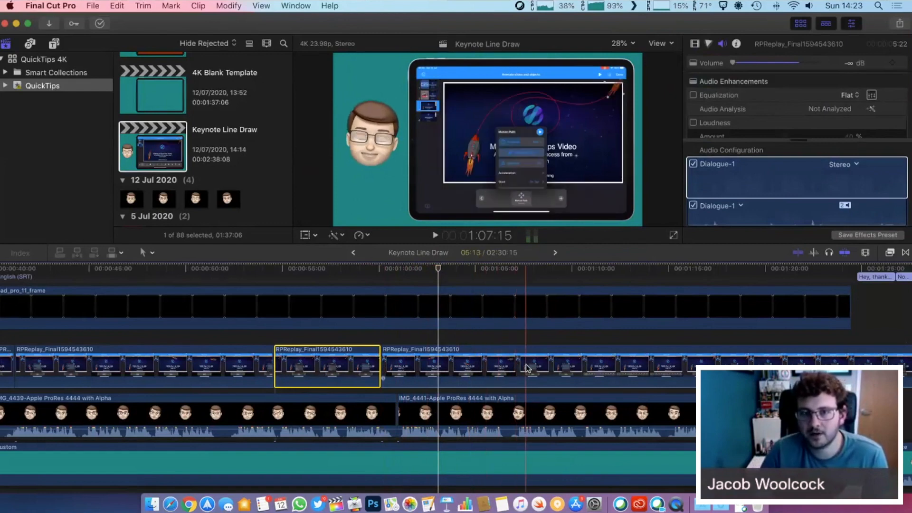
left_click(575, 364)
key("super+b")
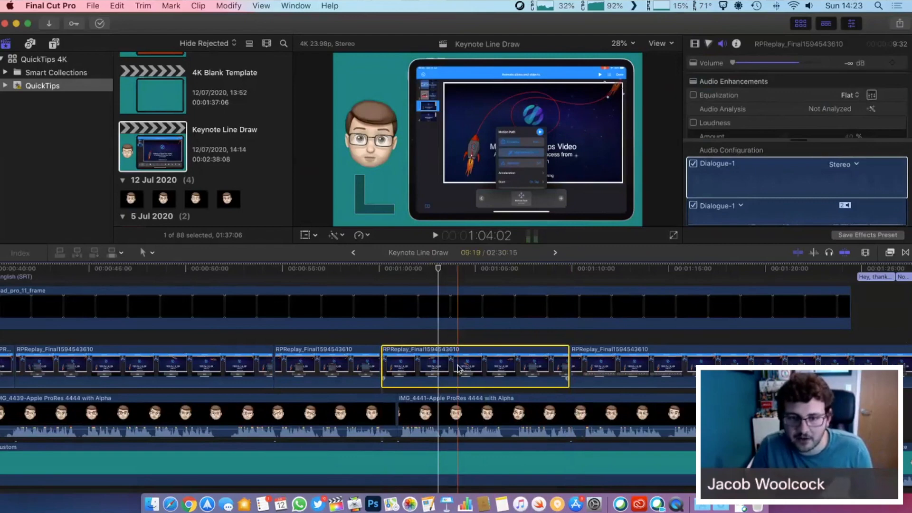
key("Delete")
left_click_drag(589, 360, 395, 360)
left_click(364, 270)
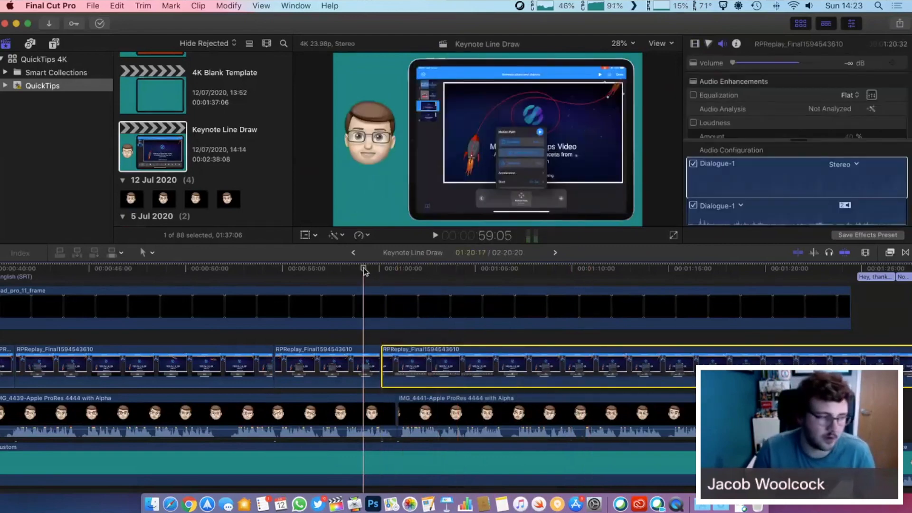
key("space")
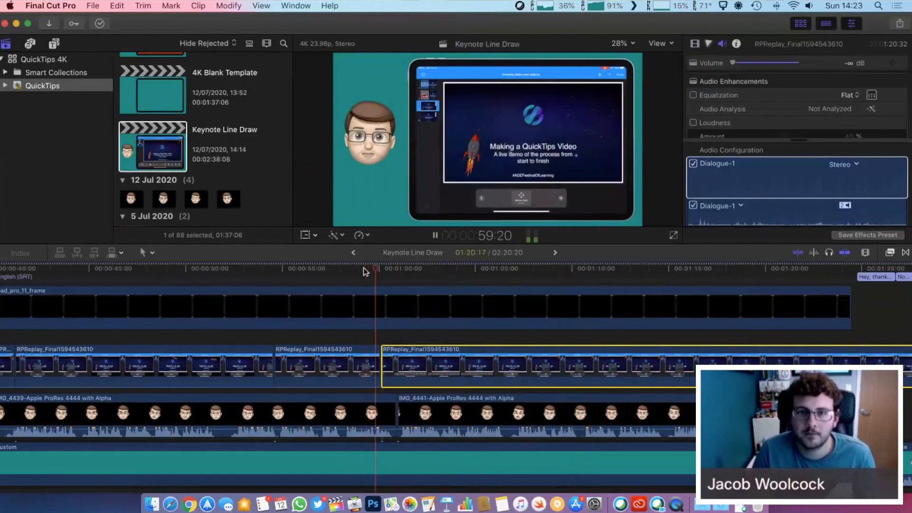
key("space")
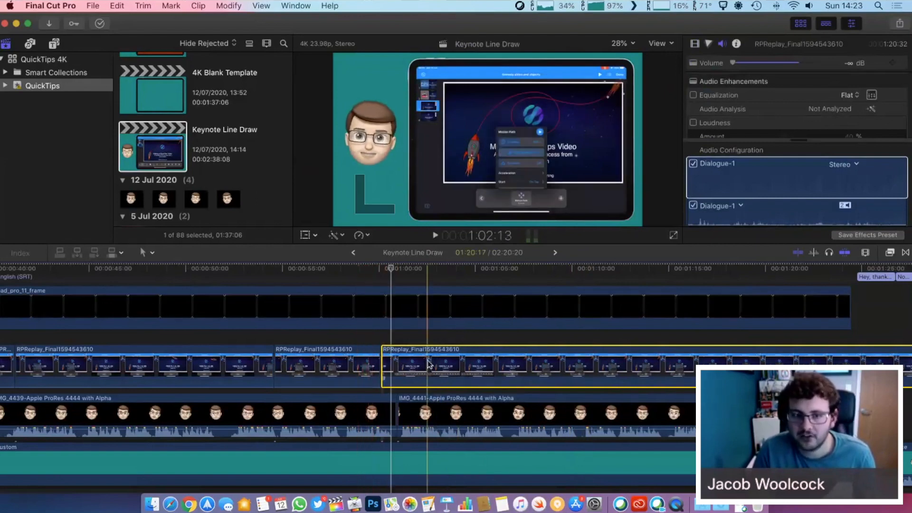
Cut the last 0:20 off the recording piece before the 1:00:03 join, from 59:07, and move the following piece back against it
left_click(366, 368)
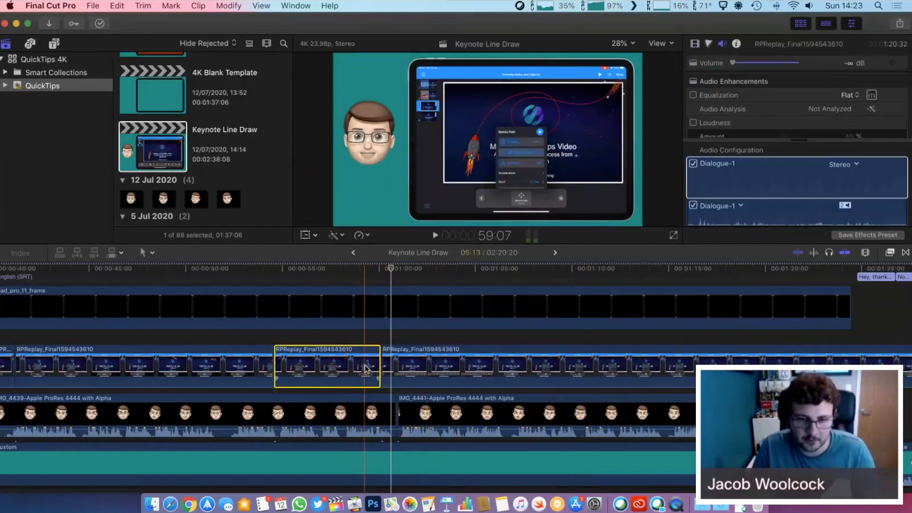
key("super+b")
left_click(372, 367)
key("BackSpace")
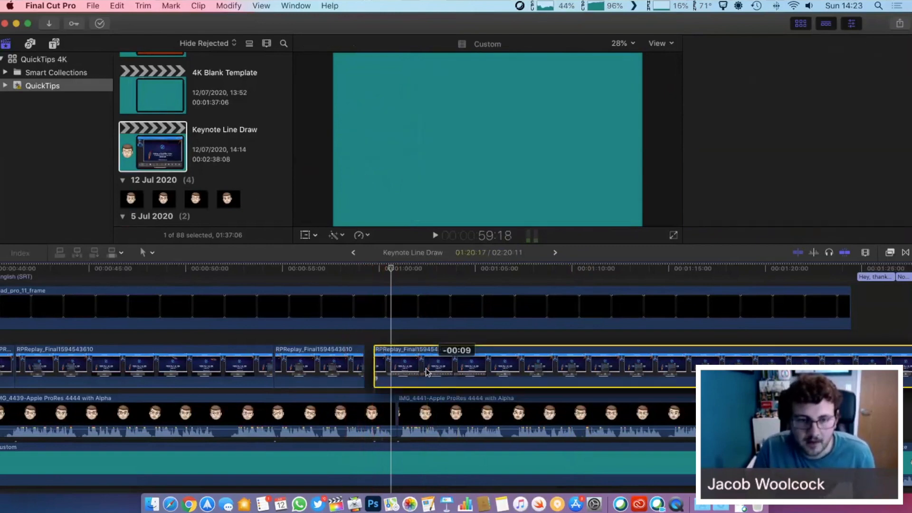
key("super+4")
Play through the Scale settings up to the start of the End Sequence to check the recording against the IMG_4441 narration
key("space")
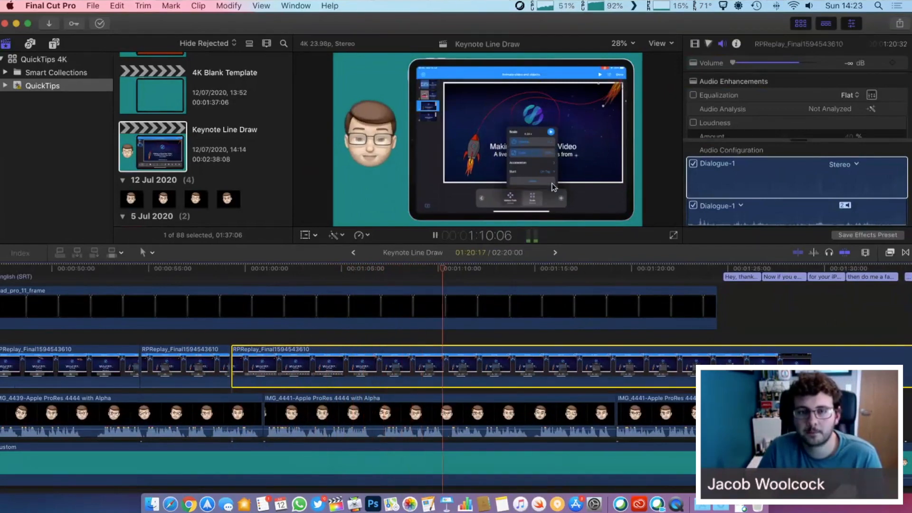
scroll(594, 300, "right", 2)
scroll(594, 301, "right", 3)
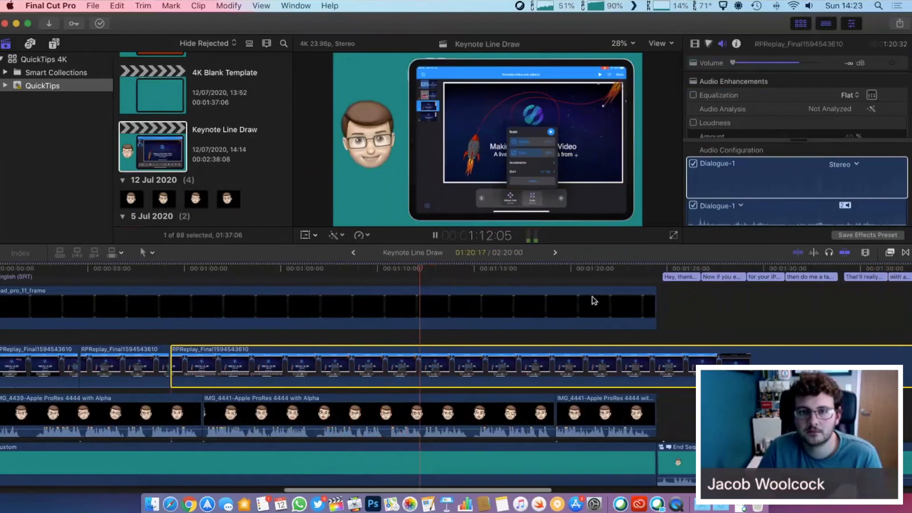
scroll(595, 299, "right", 3)
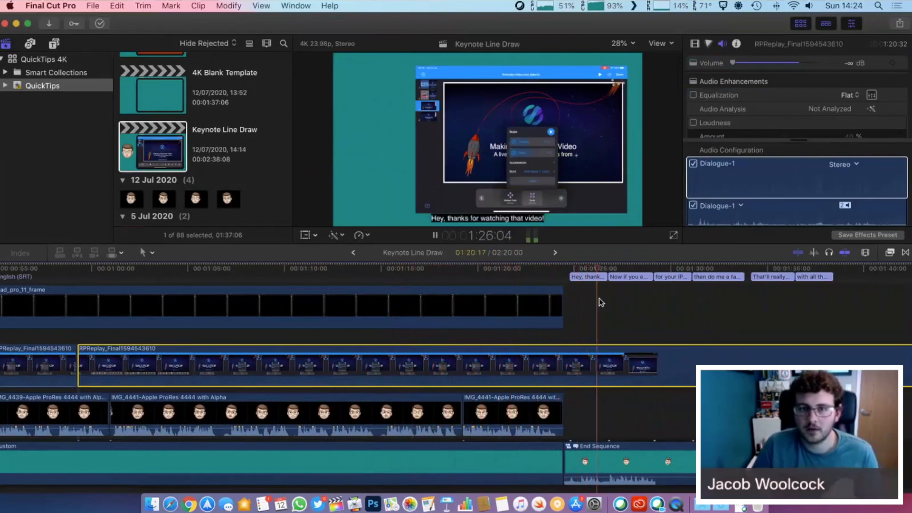
key("space")
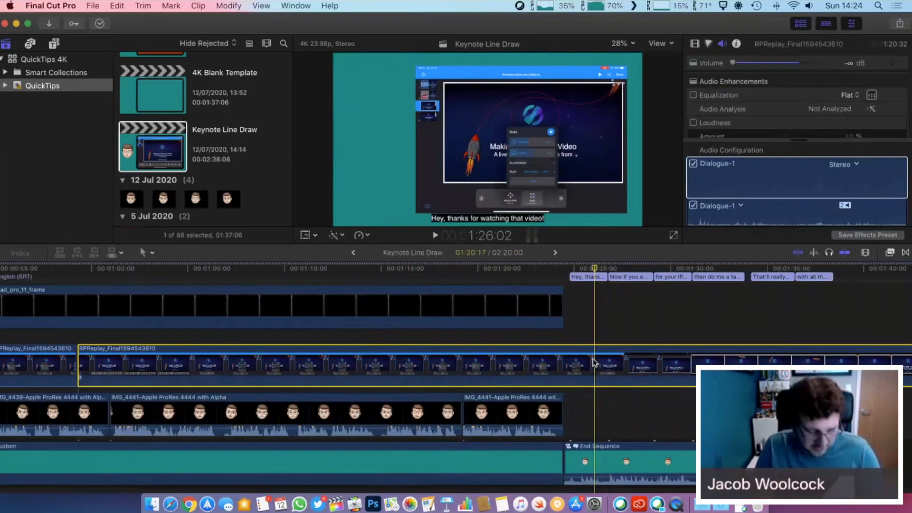
Isolate the 18:17 section of the screen recording from 1:07:09 to 1:26:02 and speed it up to 2x
key("super+b")
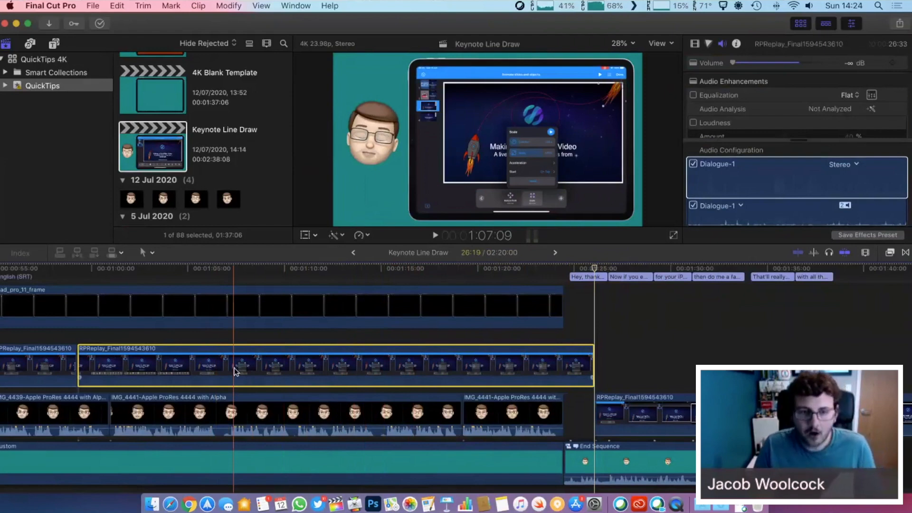
key("super+b")
left_click(320, 373)
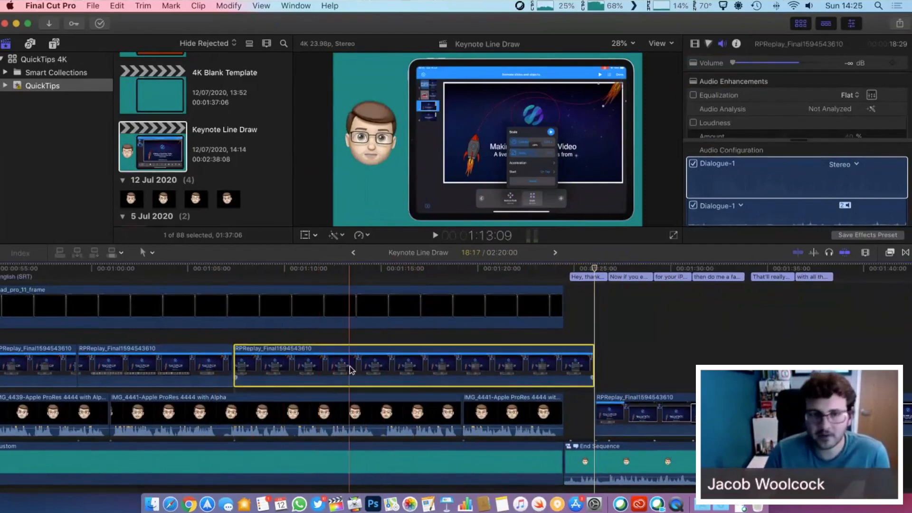
left_click(362, 234)
mouse_move(368, 255)
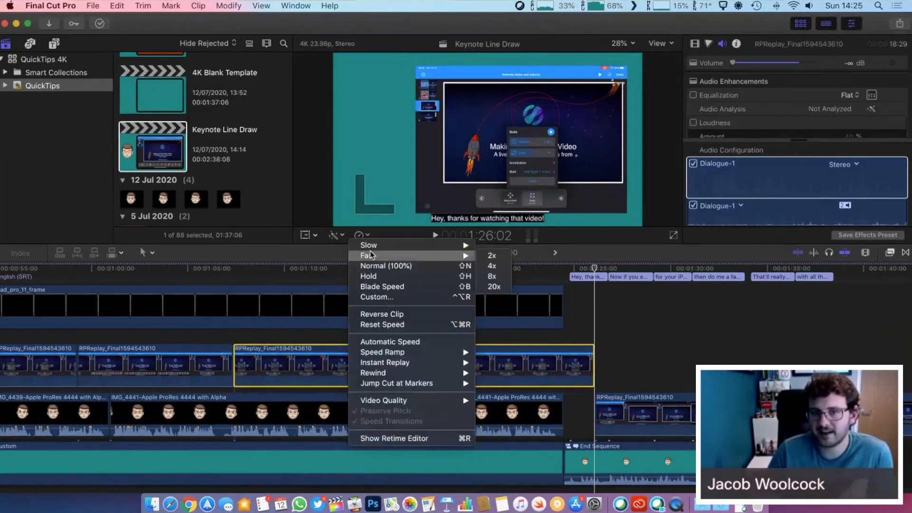
left_click(502, 257)
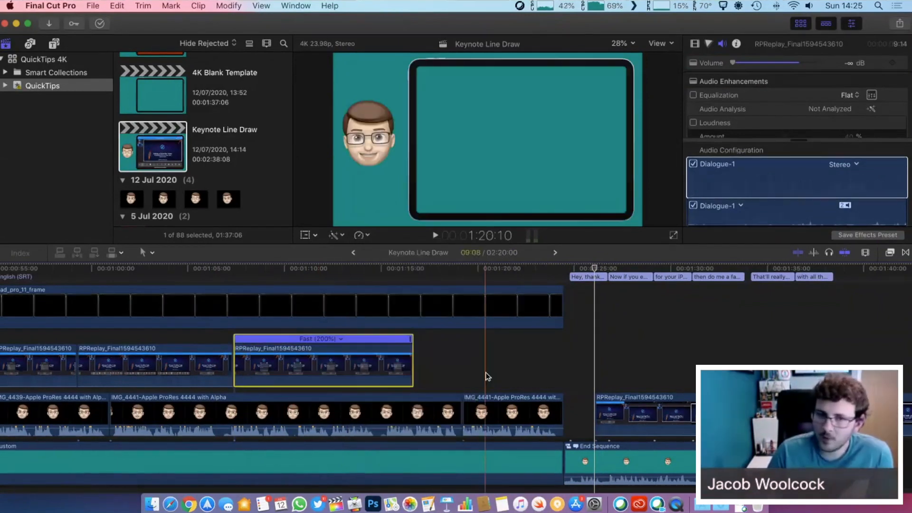
Play the timeline from about 1:06:04 through the 200% section to check its timing against the narration
left_click(210, 334)
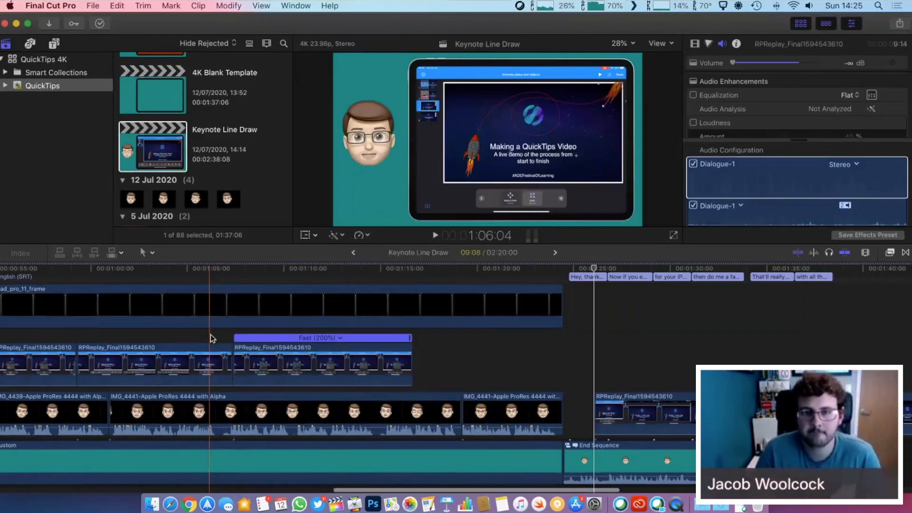
key("space")
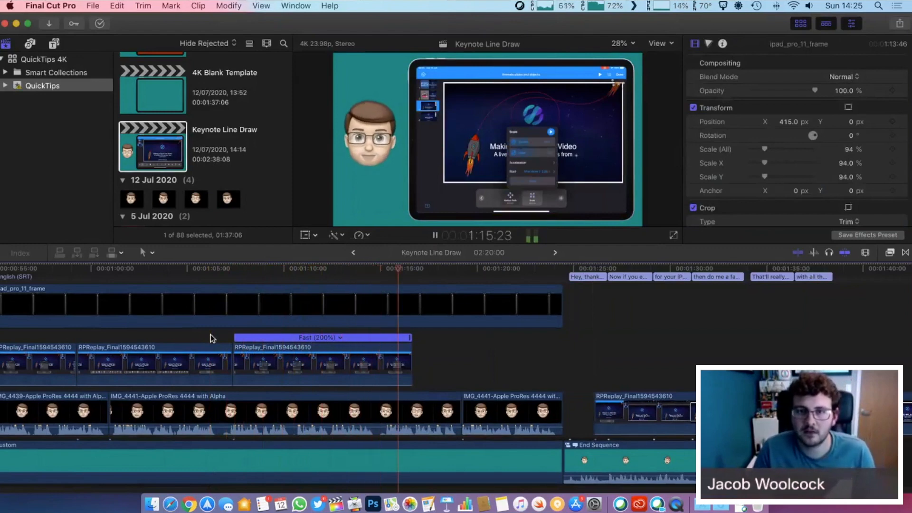
key("space")
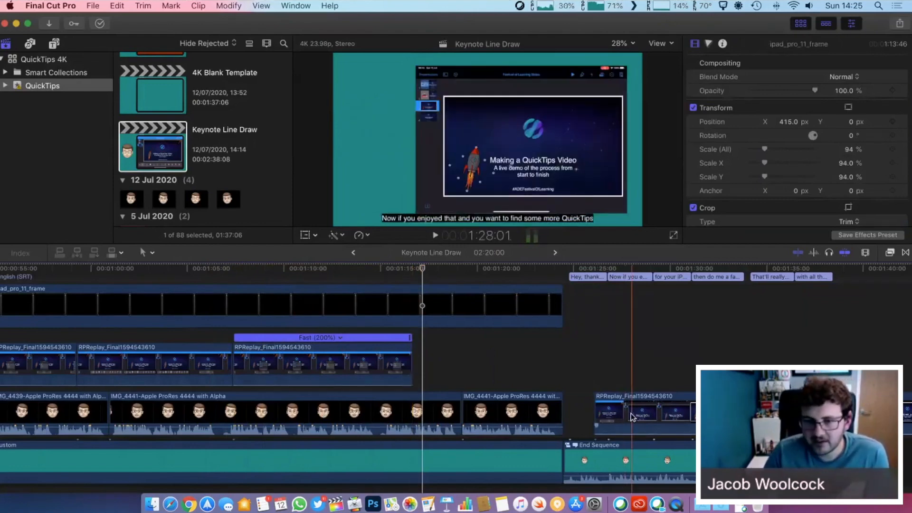
Place the next recording piece against the 200% section, cut out its stretch from 1:17:02 to 1:20:16, and close the gap
left_click_drag(631, 417, 449, 361)
left_click(388, 269)
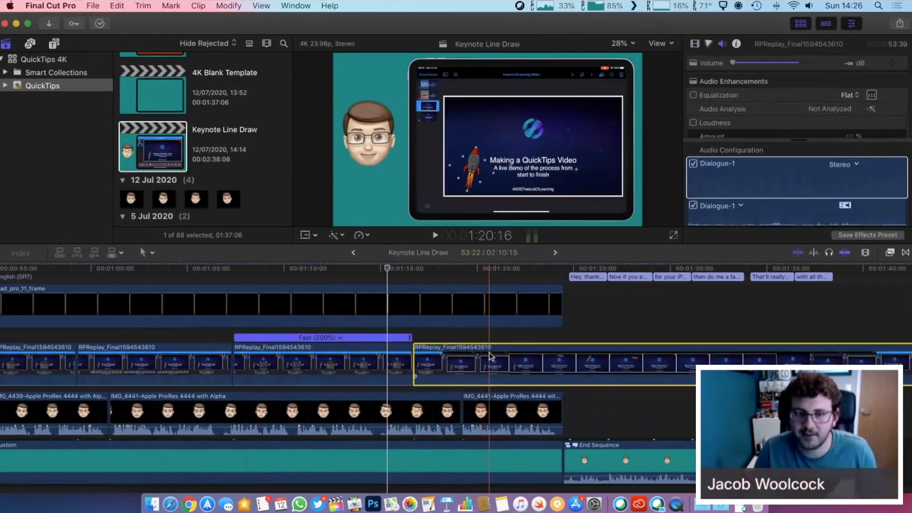
key("super+b")
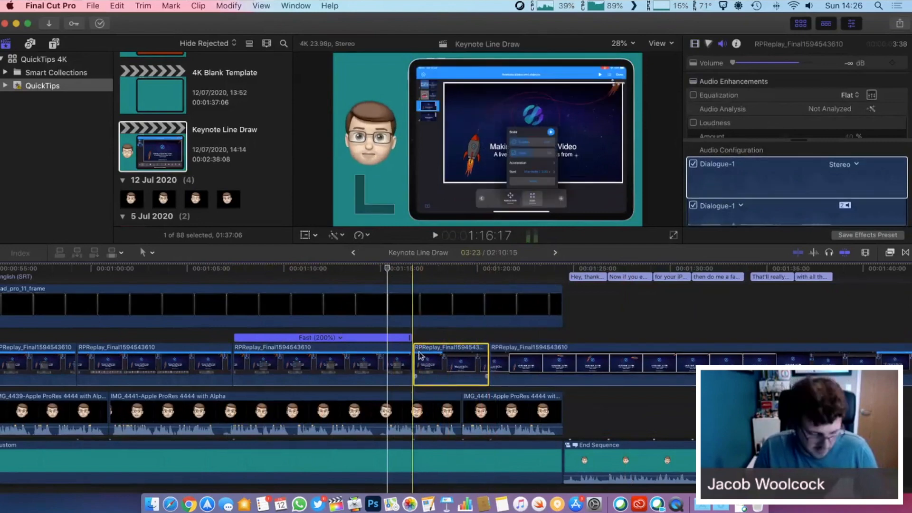
key("super+b")
left_click(450, 367)
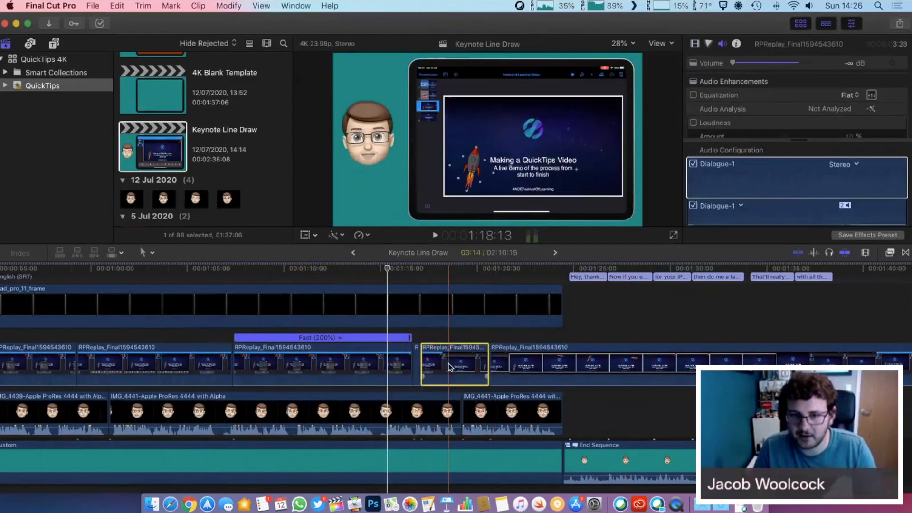
key("Delete")
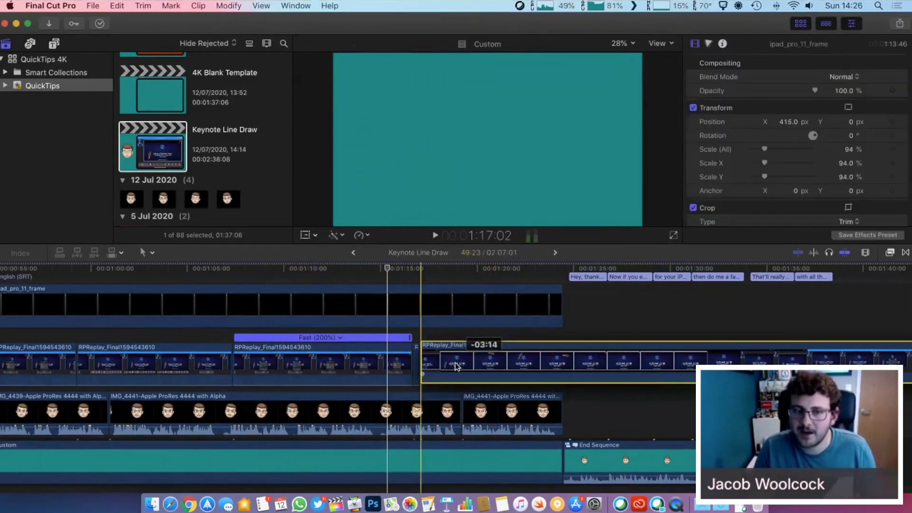
left_click_drag(457, 368, 457, 367)
Play the timeline from about 1:15 across the new joins to check the recording against the narration
left_click_drag(387, 269, 386, 269)
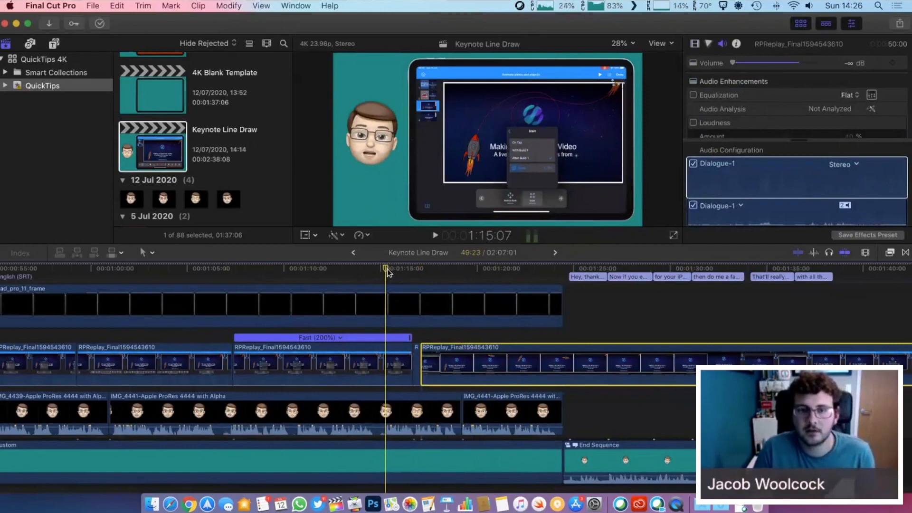
key("space")
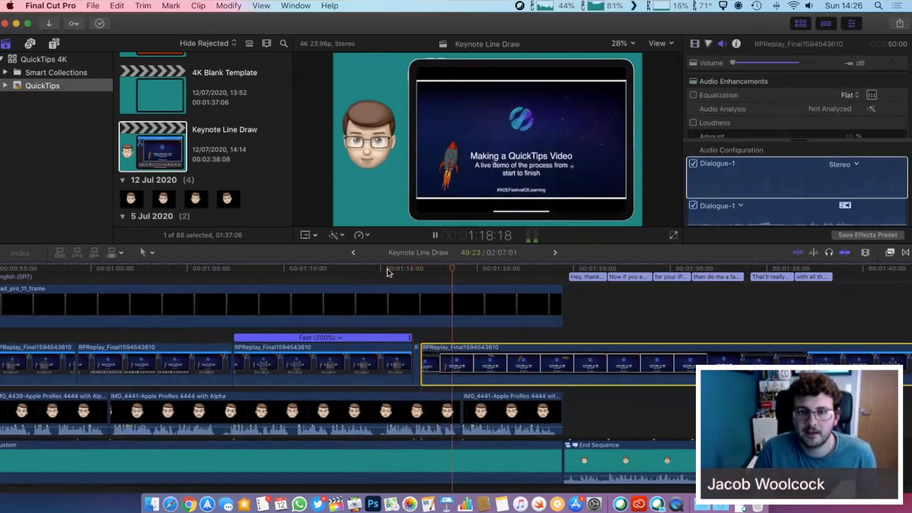
left_click_drag(386, 268, 375, 270)
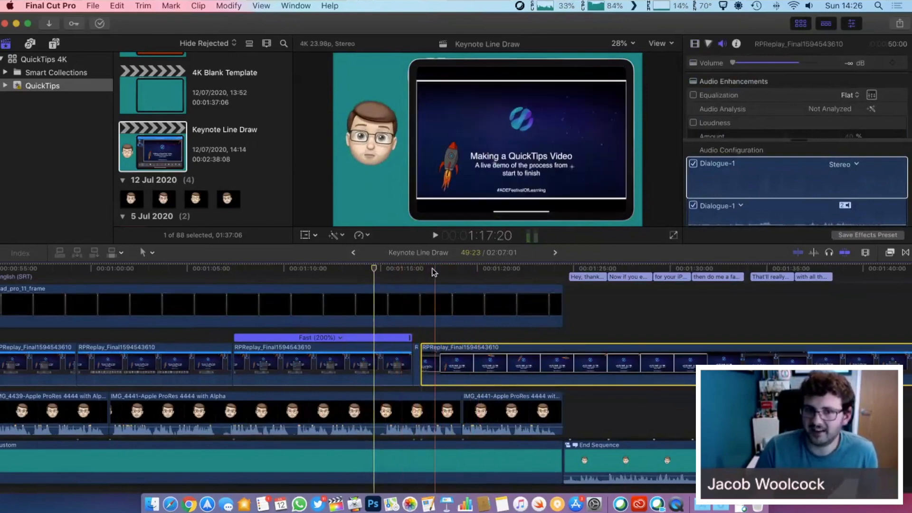
key("space")
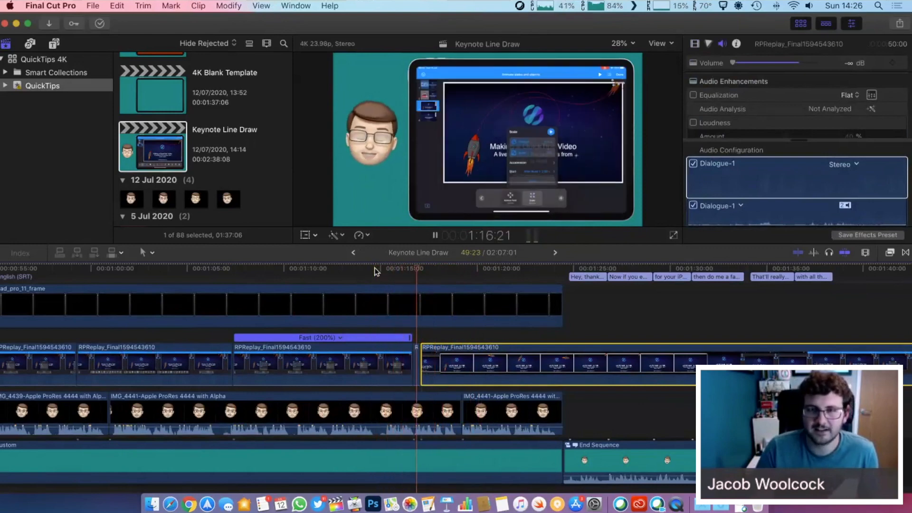
key("space")
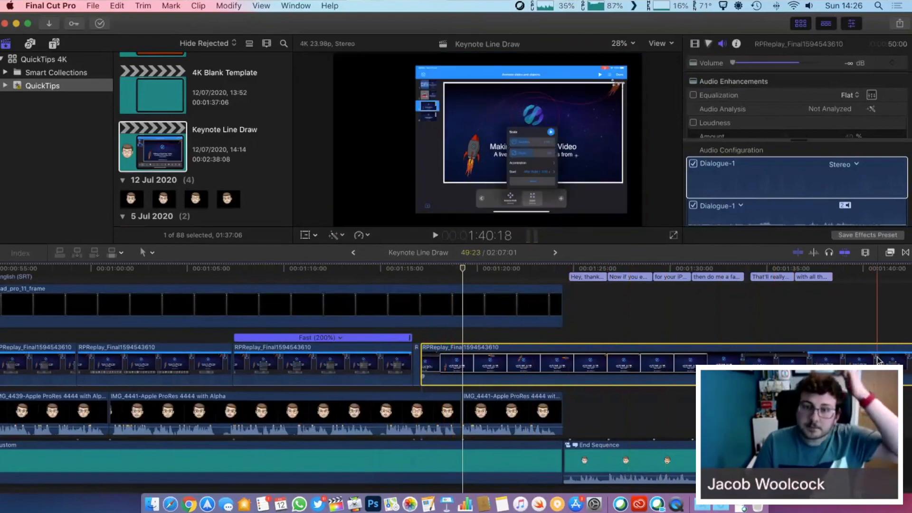
Split the long recording piece at 1:43:05, remove the part before the cut, and move the remainder back to 1:17:02
scroll(842, 363, "right", 3)
scroll(842, 363, "right", 10)
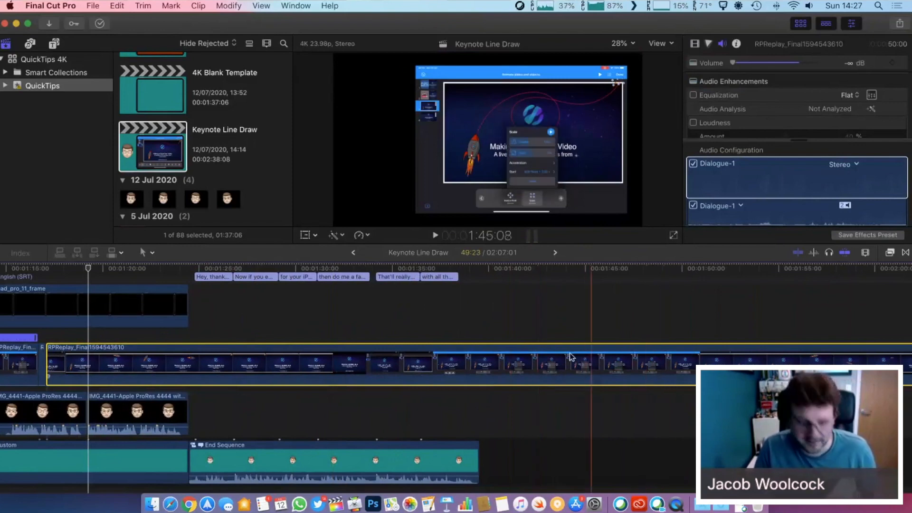
key("super+b")
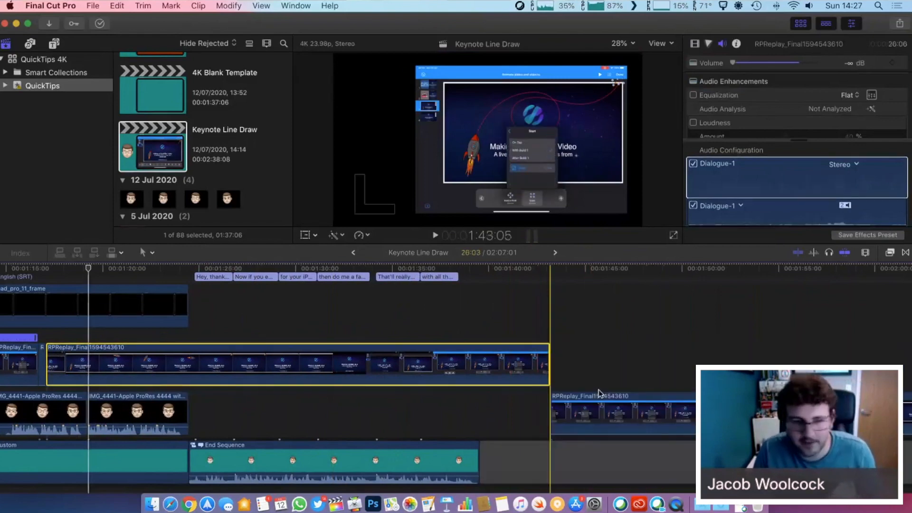
left_click_drag(599, 393, 379, 369)
Trim the 200% section to end at 1:13:12, remove the leftover pieces after it, and move the following piece back against it
key("space")
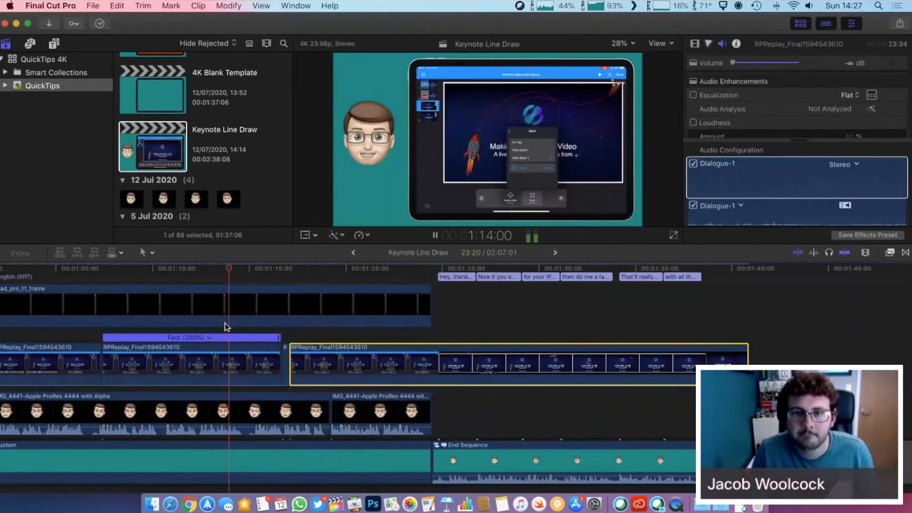
key("space")
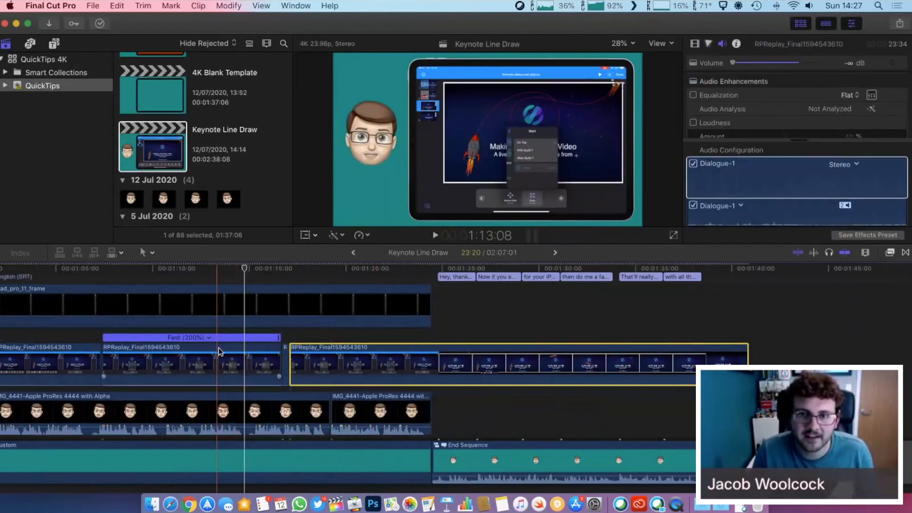
left_click(221, 352)
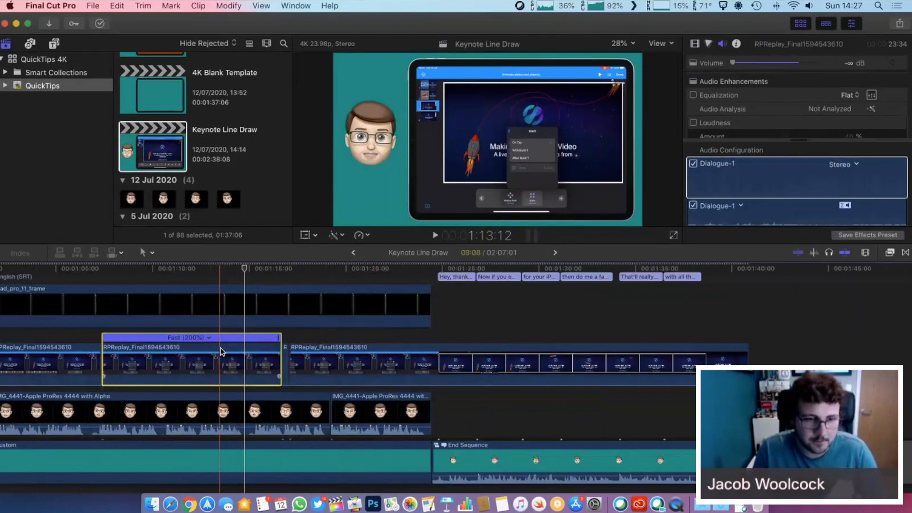
key("super+b")
left_click(275, 361)
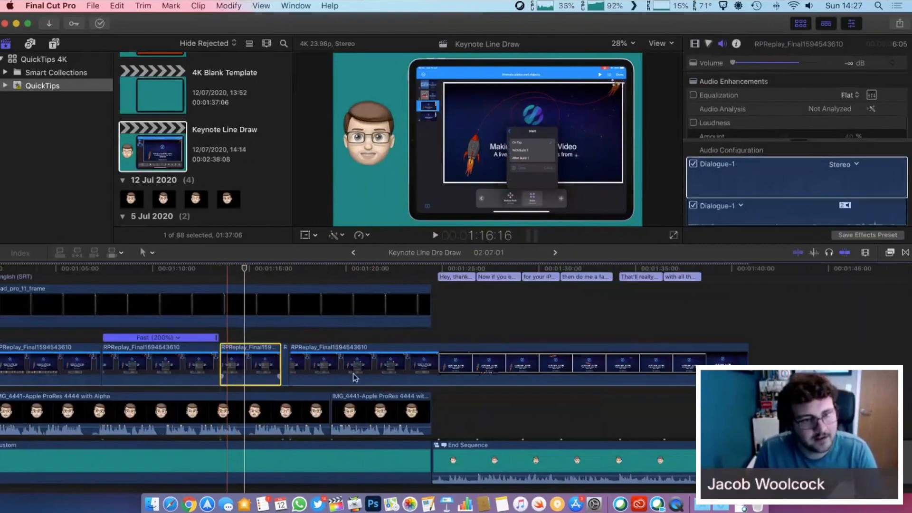
left_click_drag(353, 374, 280, 370)
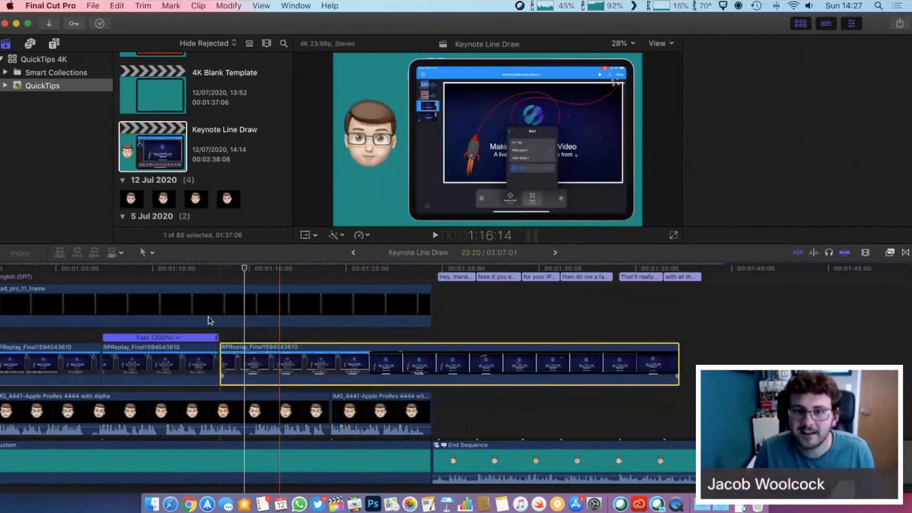
Play across the join at 1:13:12 to check the Start settings footage against the narration
key("super+4")
key("space")
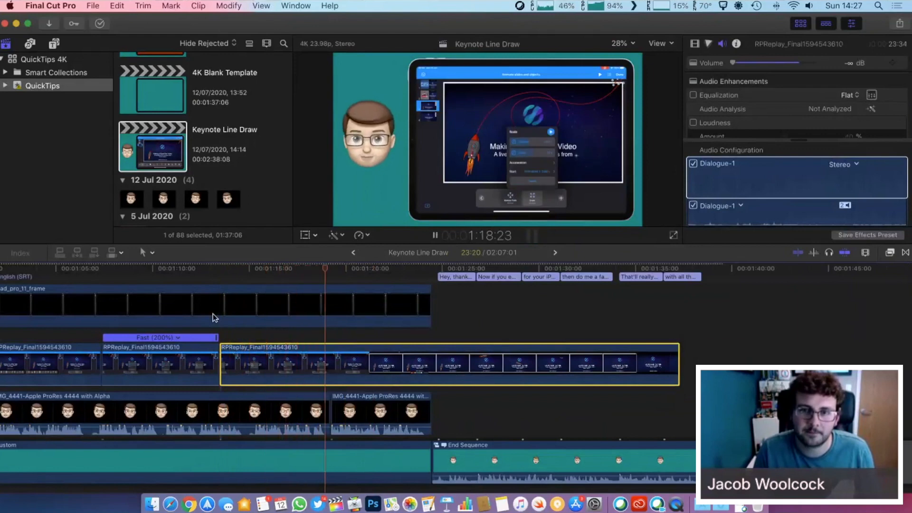
key("space")
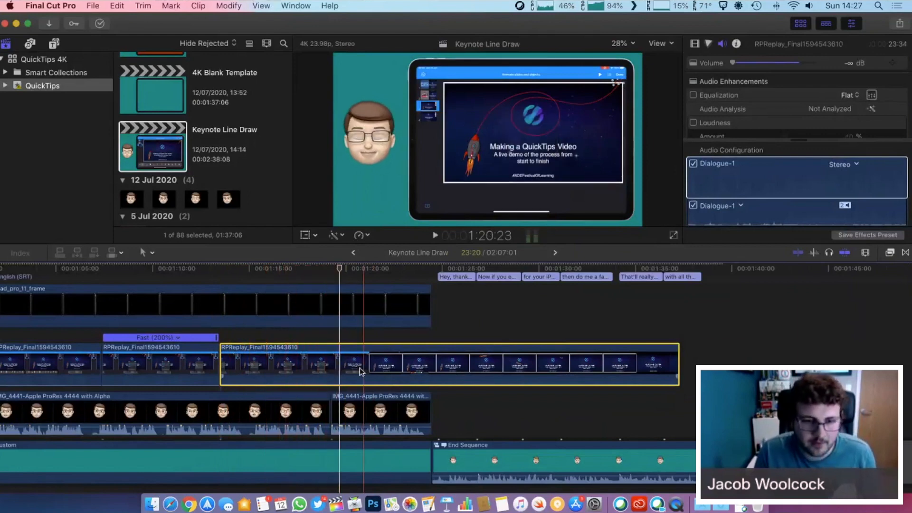
key("super+b")
key("Delete")
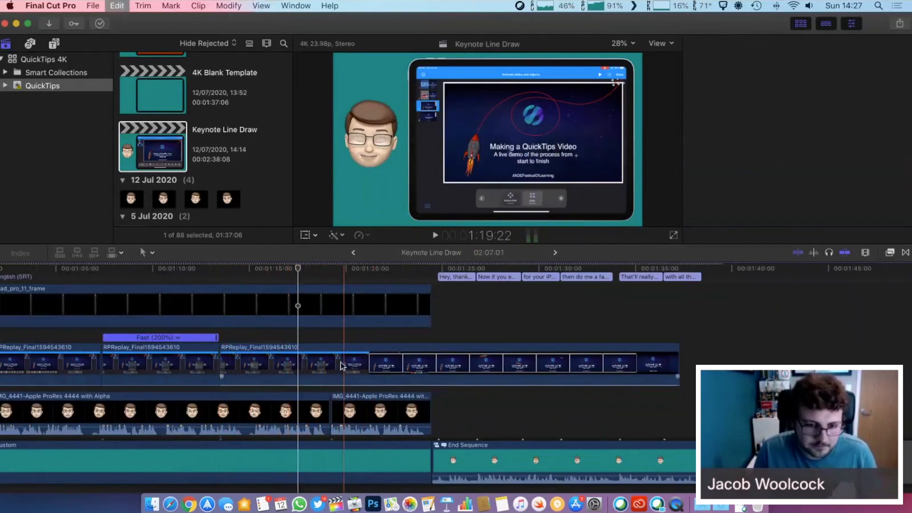
left_click(342, 366)
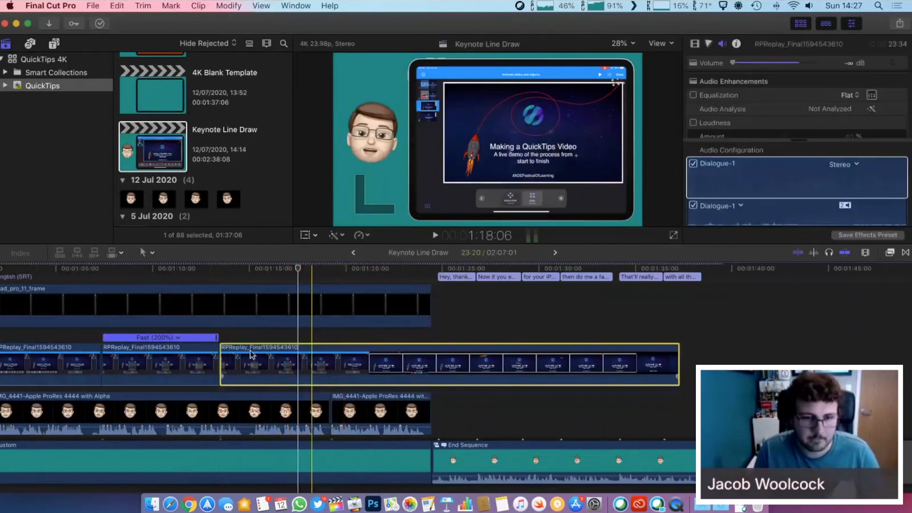
Split the recording at 1:18:19, speed up the piece before the cut to 2x, and move the following piece back against it
left_click(265, 359)
key("space")
left_click(273, 360)
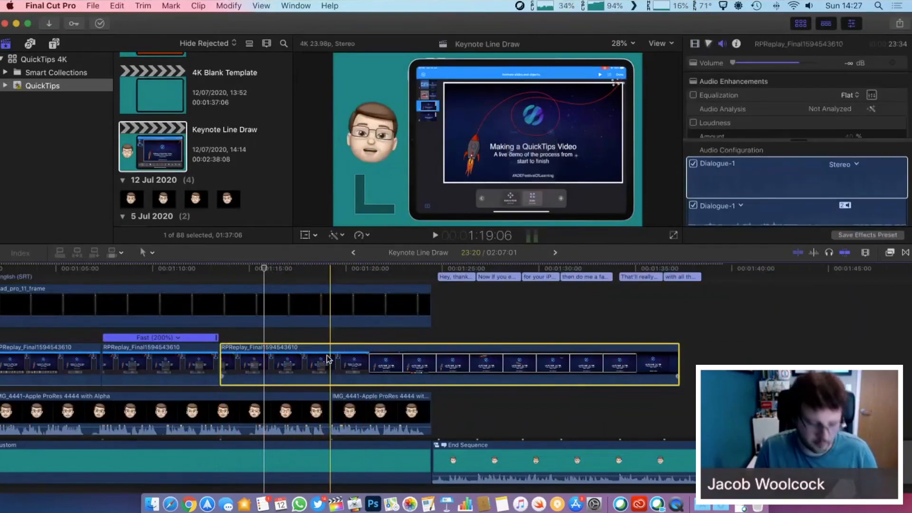
key("super+b")
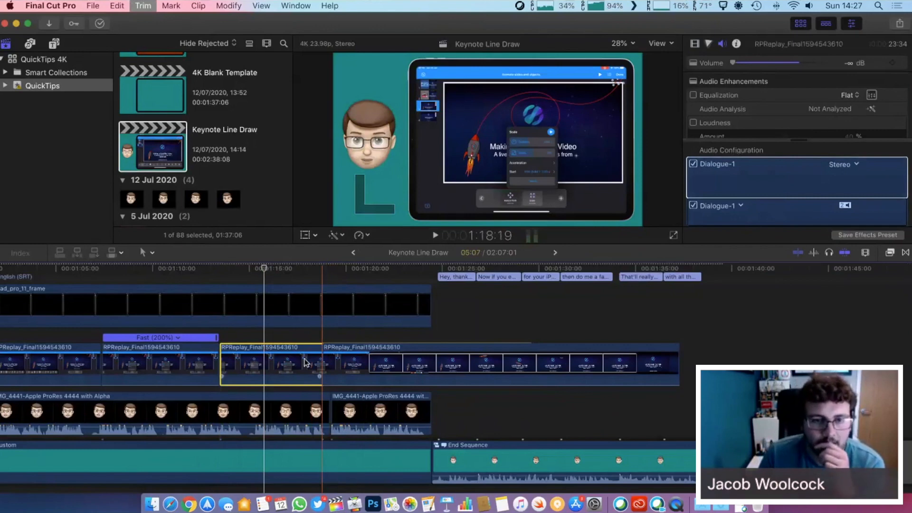
left_click(358, 237)
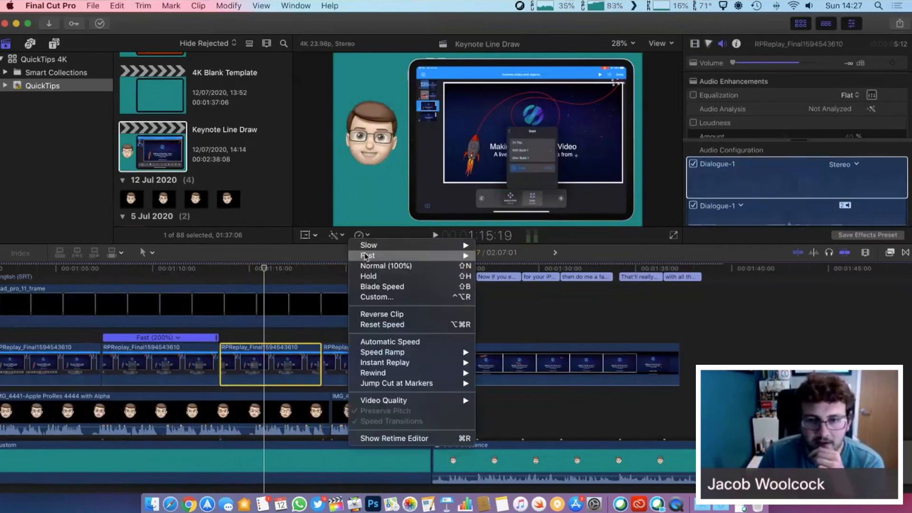
left_click(492, 255)
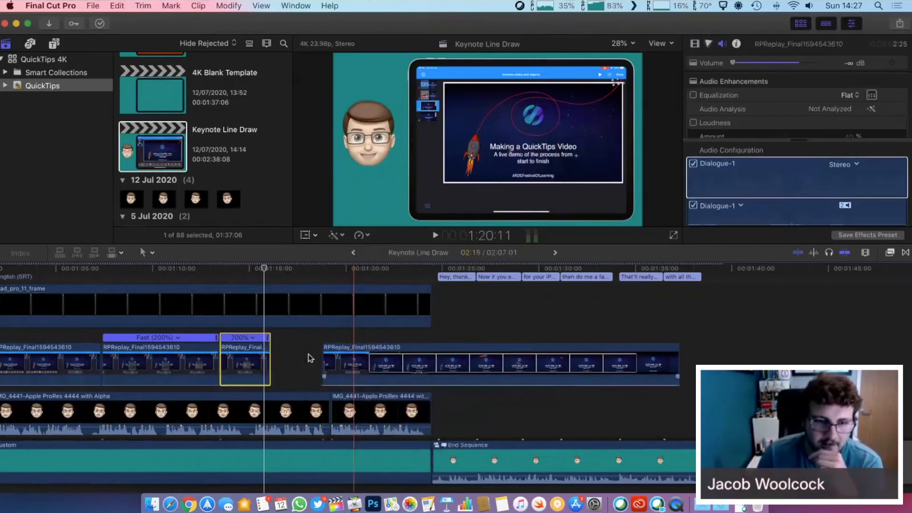
left_click(327, 363)
Play the timeline from 1:12:08 through the shortened 200% piece to check its timing against the narration
left_click(198, 269)
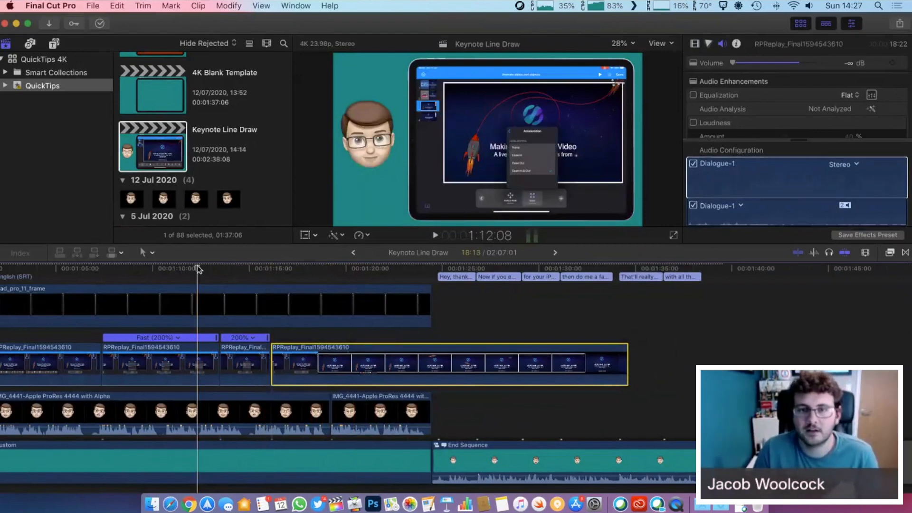
key("space")
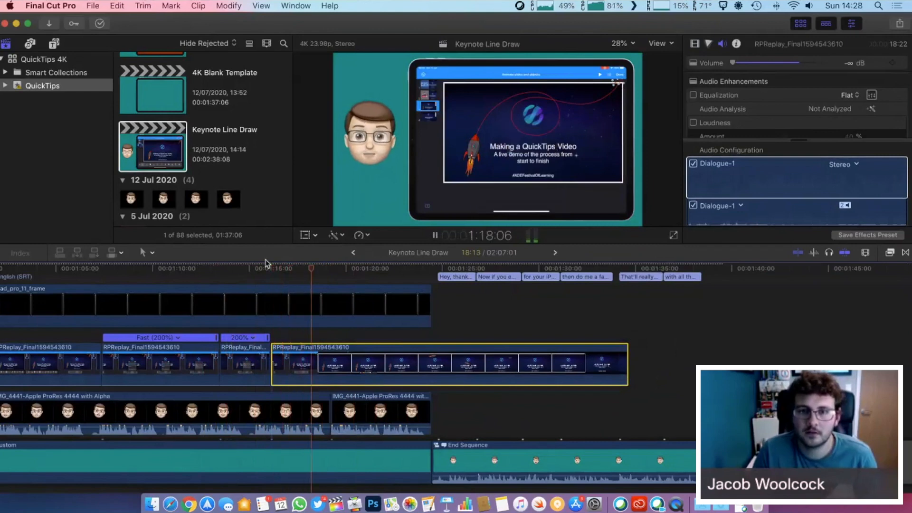
key("space")
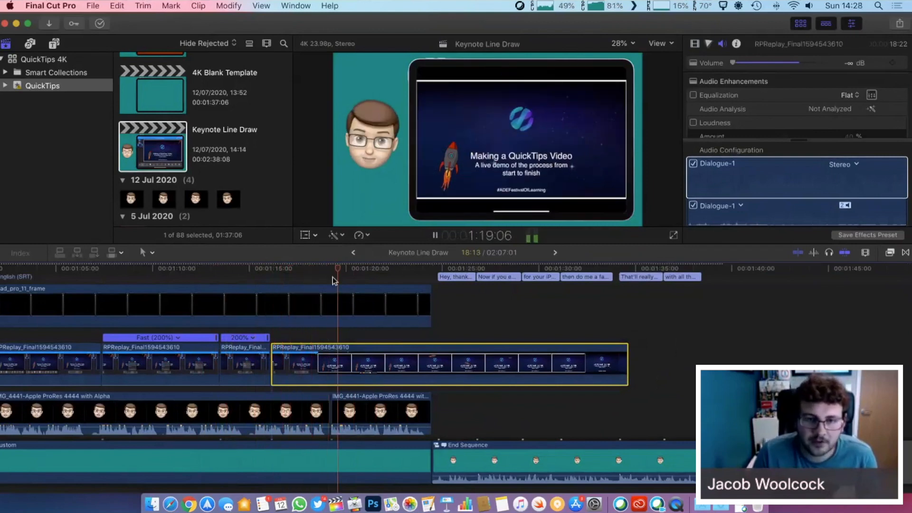
Cut the stretch from 1:16:13 to 1:19:06 out of the recording and move the following piece back to close the gap
left_click_drag(340, 268, 335, 267)
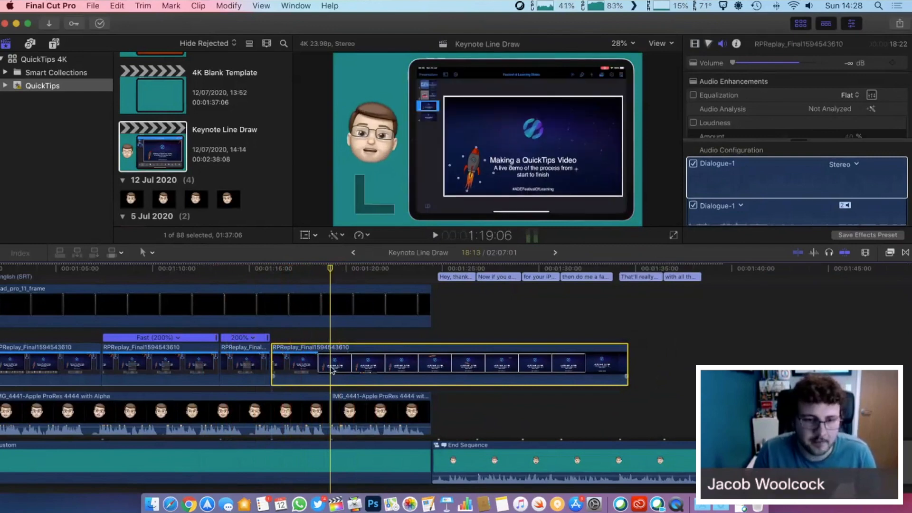
key("super+b")
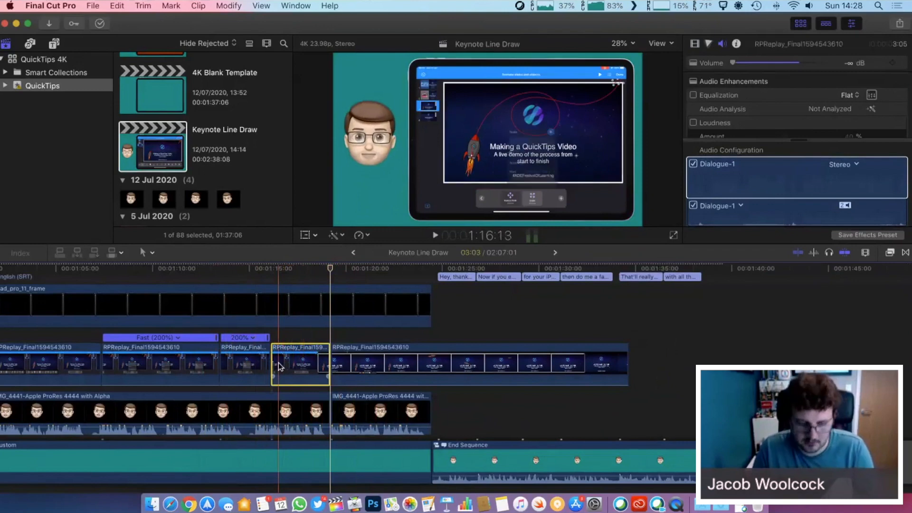
key("super+b")
left_click(303, 362)
key("Delete")
left_click_drag(392, 365, 306, 341)
Play the timeline from 1:15:03 past 1:19:03 to check the transition into the slide presentation
left_click(252, 268)
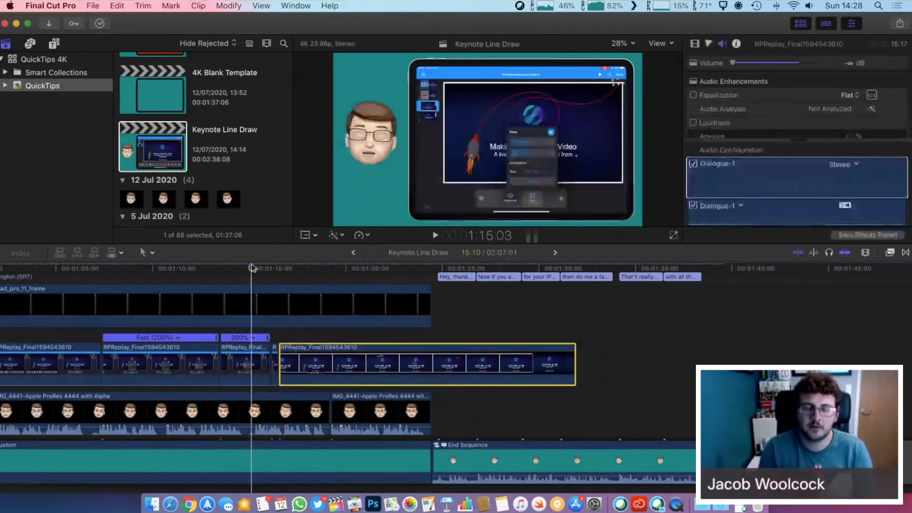
key("space")
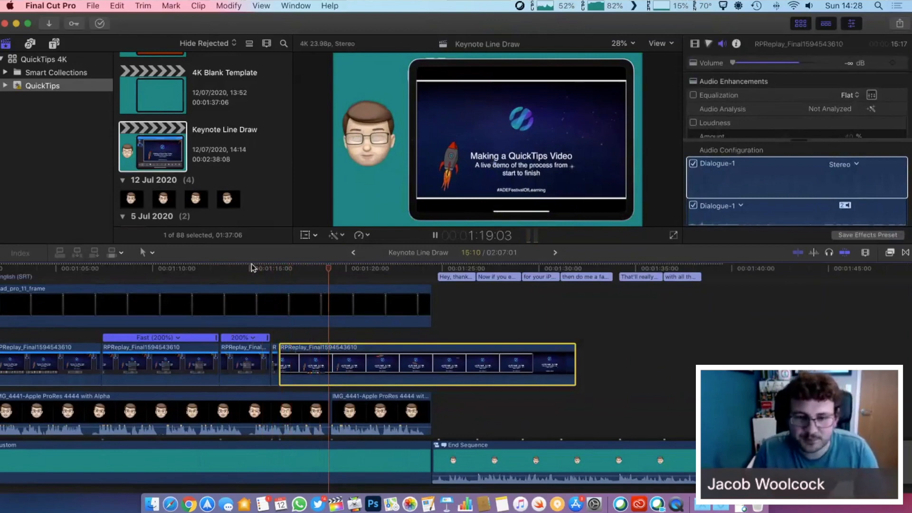
key("space")
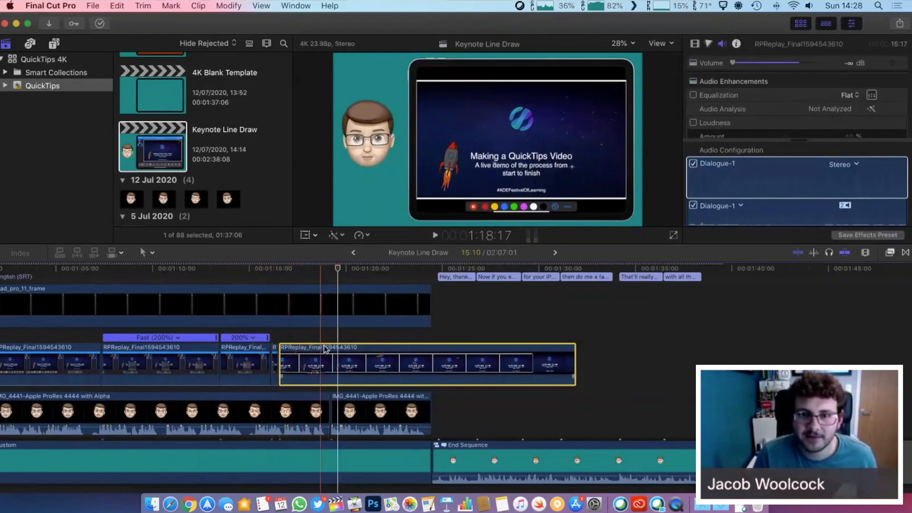
Cut a 2:00 stretch of the slide presentation footage starting at 1:17:06 and move the following piece back against the cut
key("super+b")
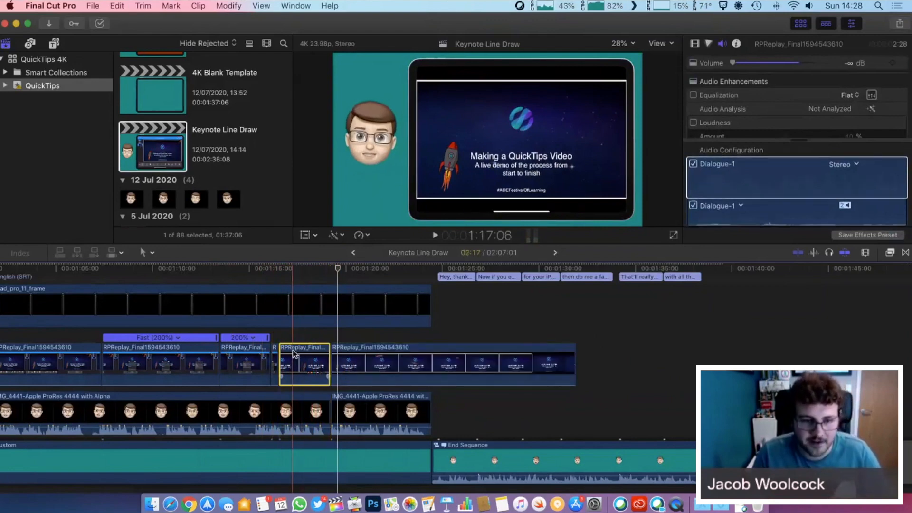
key("super+b")
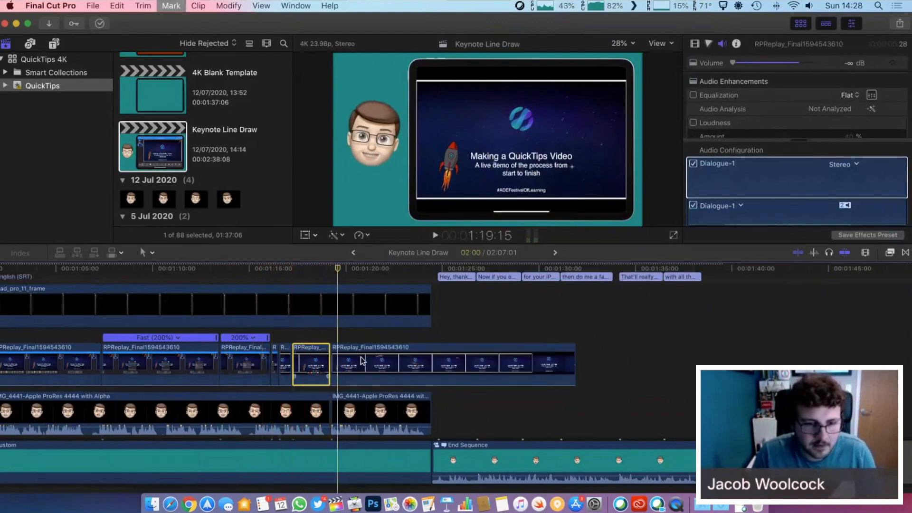
key("Delete")
left_click_drag(362, 361, 325, 361)
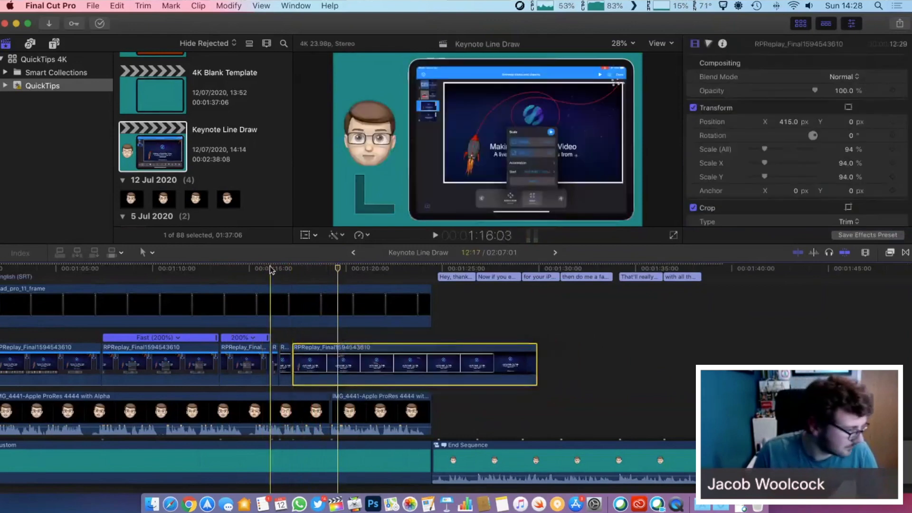
Play the timeline from about 1:16:03 to check how the slide presentation footage runs against the narration
key("space")
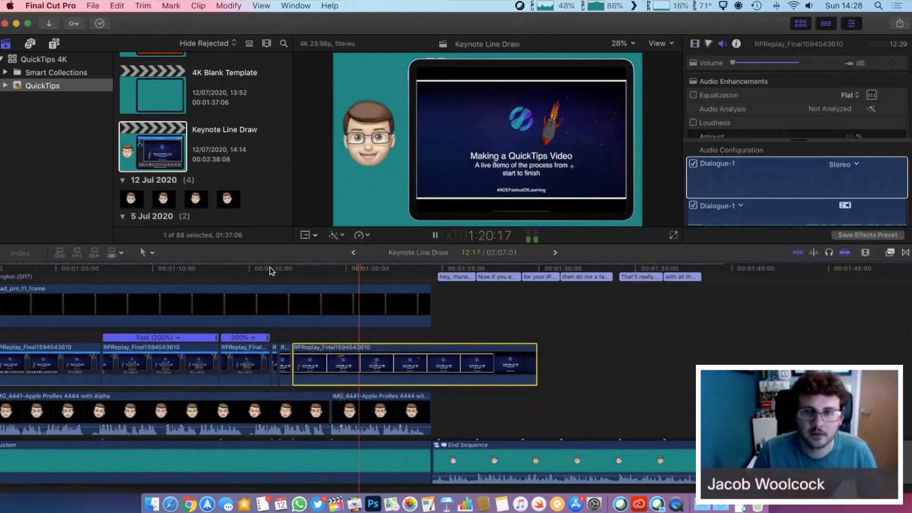
left_click(270, 268)
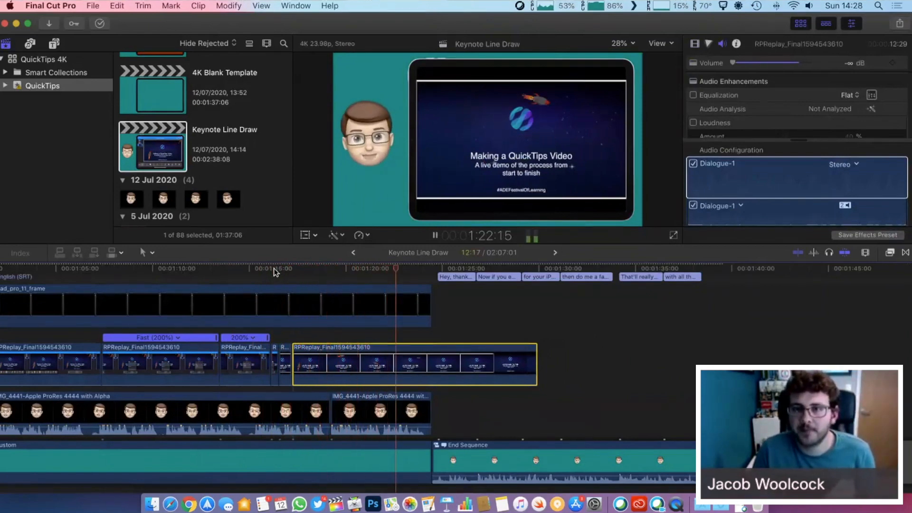
key("space")
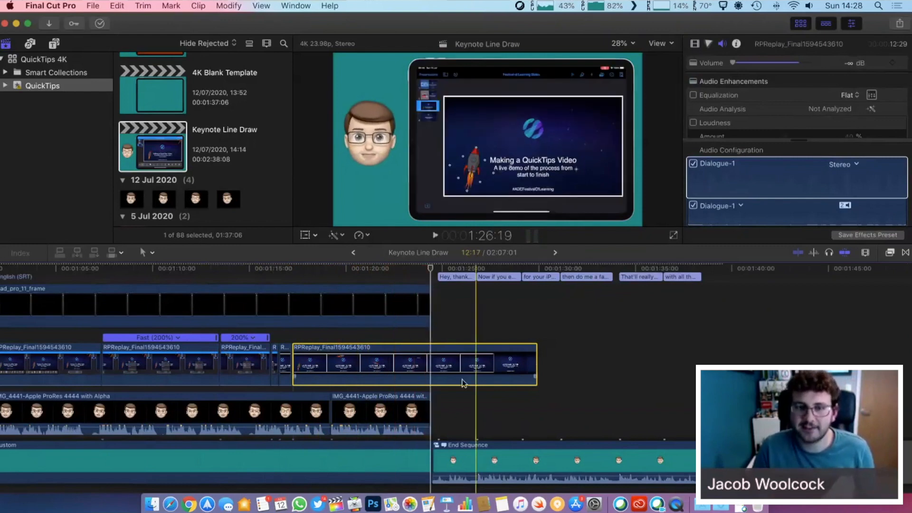
Split the last screen recording piece at the end of the iPad frame and delete the remainder over the End Sequence
left_click_drag(431, 271, 419, 270)
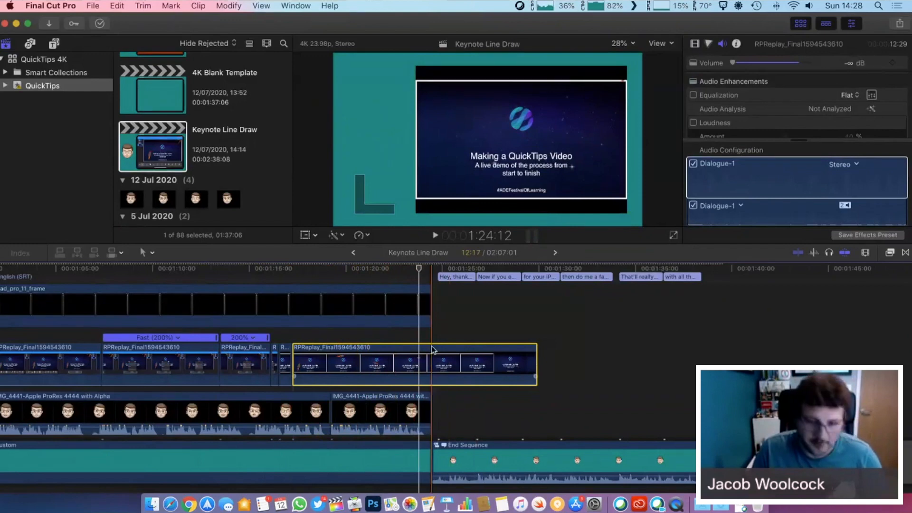
key("super+b")
left_click(493, 414)
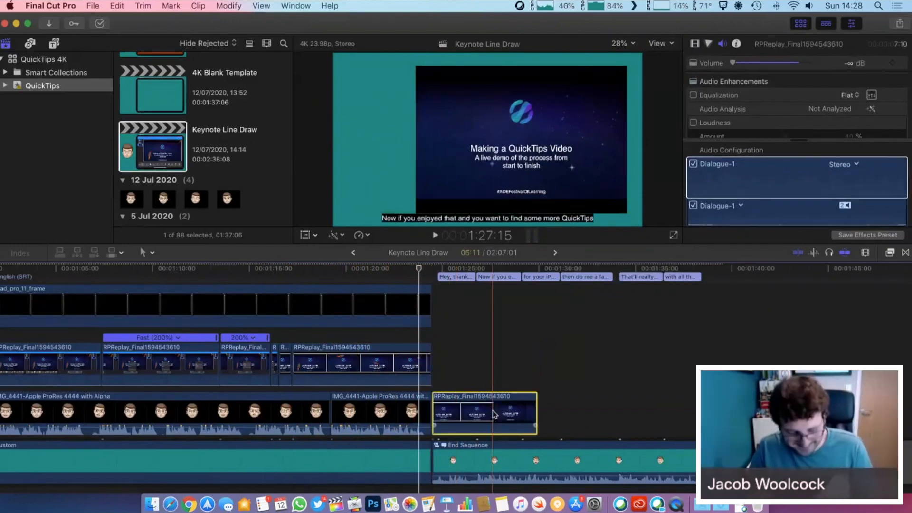
key("Delete")
Delete the gap clip following the End Sequence
key("super+minus")
key("super+minus")
key("super+minus")
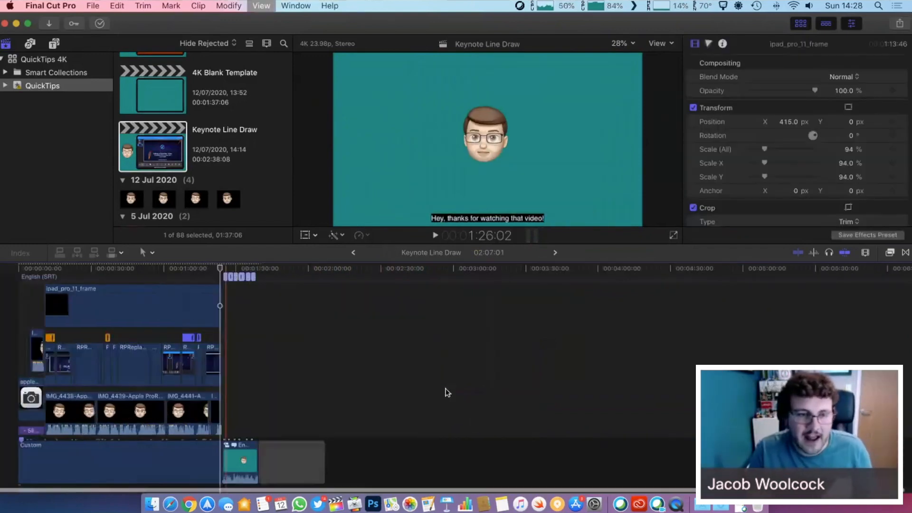
scroll(397, 375, "left", 2)
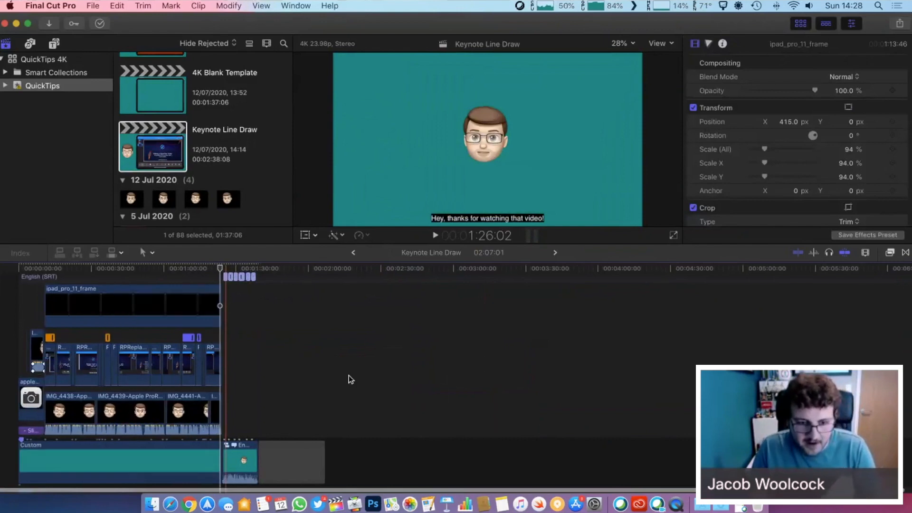
key("c")
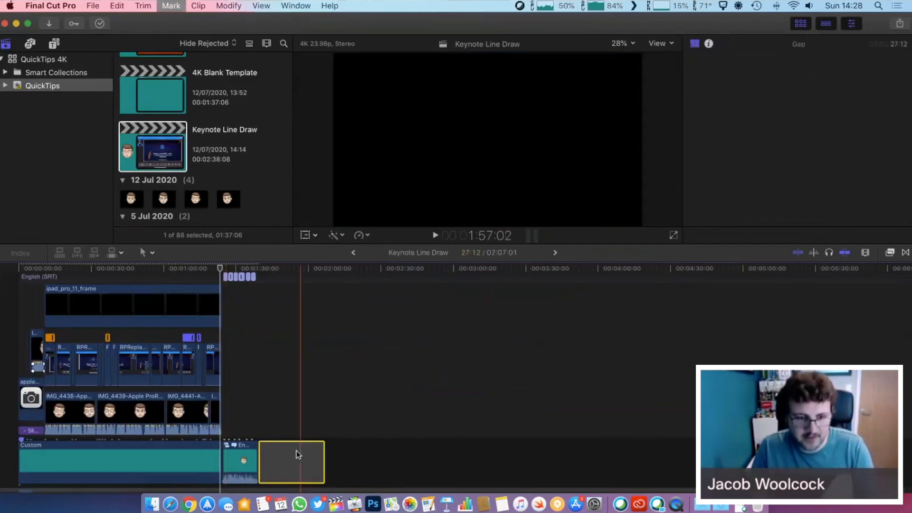
key("Delete")
Cut the pointing_finger clip out of the opening title section so it can be reused
key("super+equal")
key("super+equal")
key("super+equal")
key("super+equal")
key("super+equal")
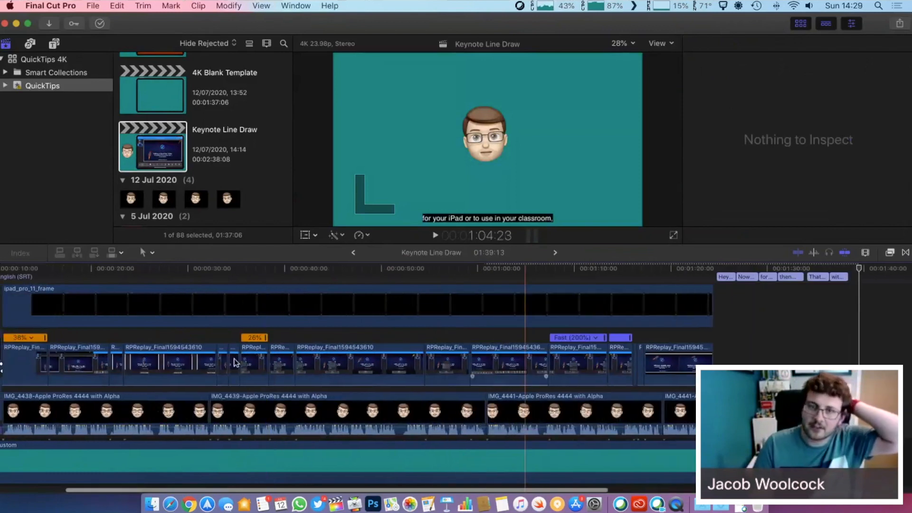
scroll(233, 361, "left", 5)
scroll(233, 360, "left", 1)
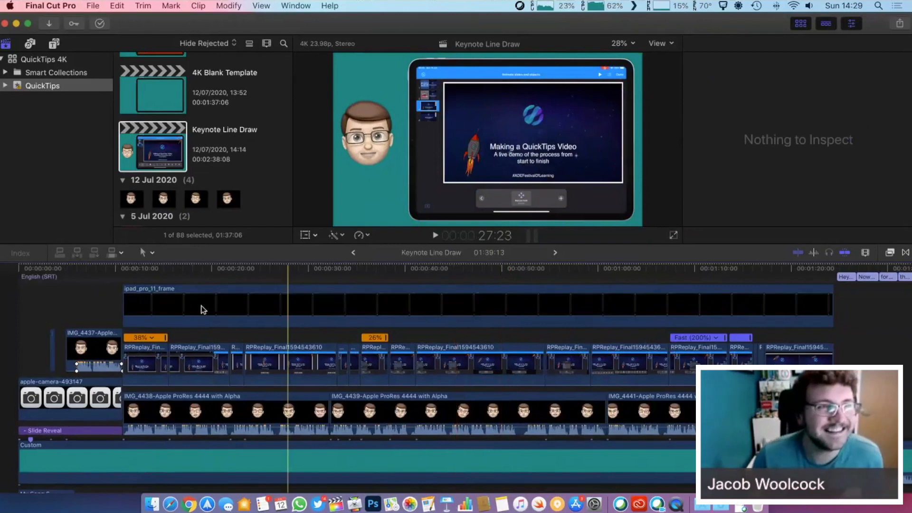
left_click_drag(140, 21, 140, 20)
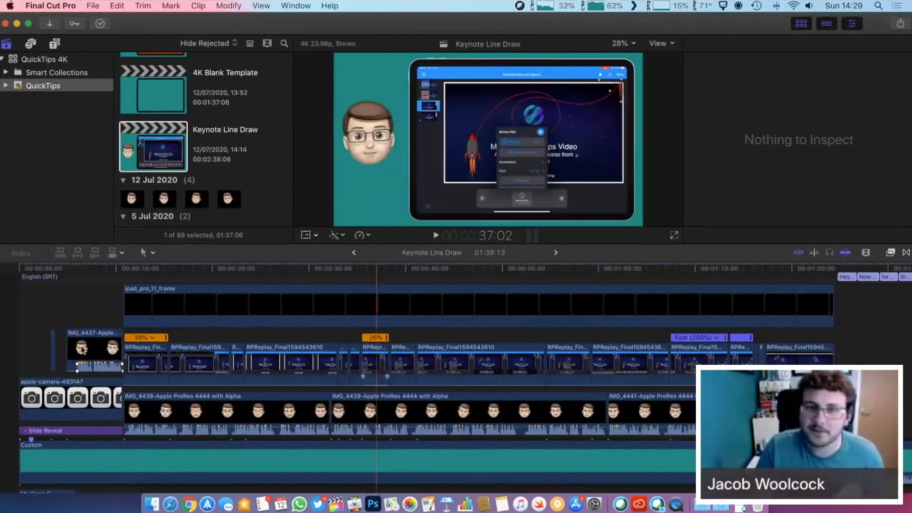
left_click(53, 338)
key("super+equal")
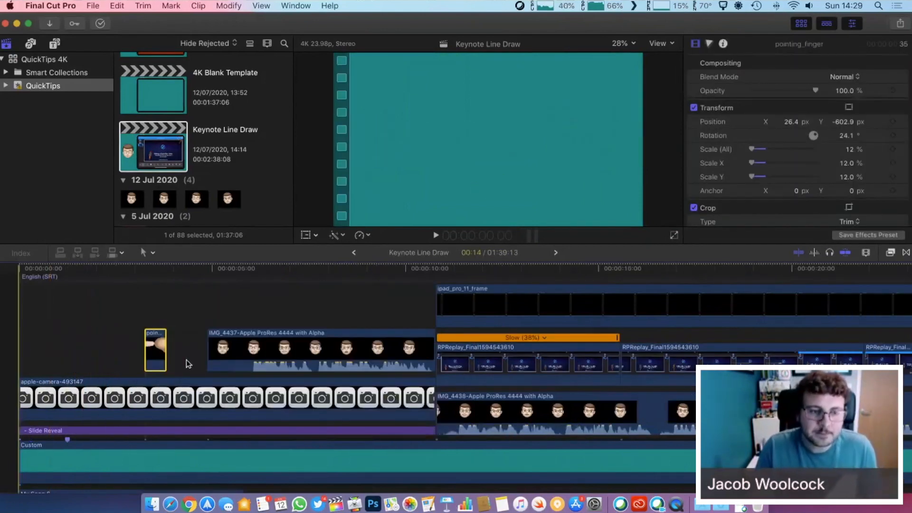
left_click_drag(154, 344, 164, 343)
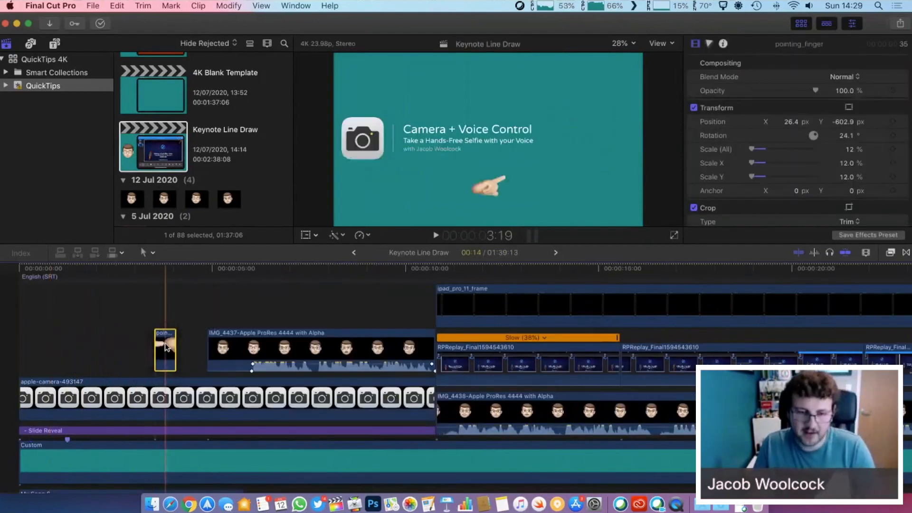
key("Delete")
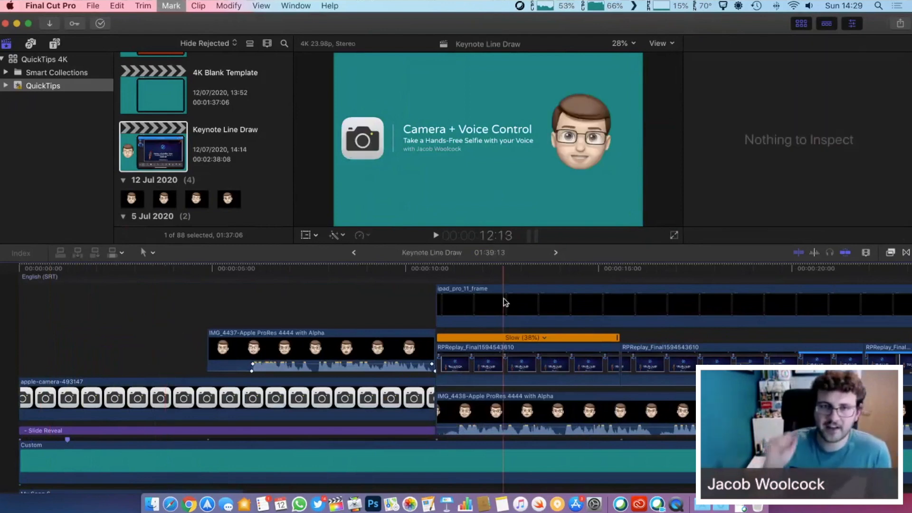
scroll(504, 298, "right", 1)
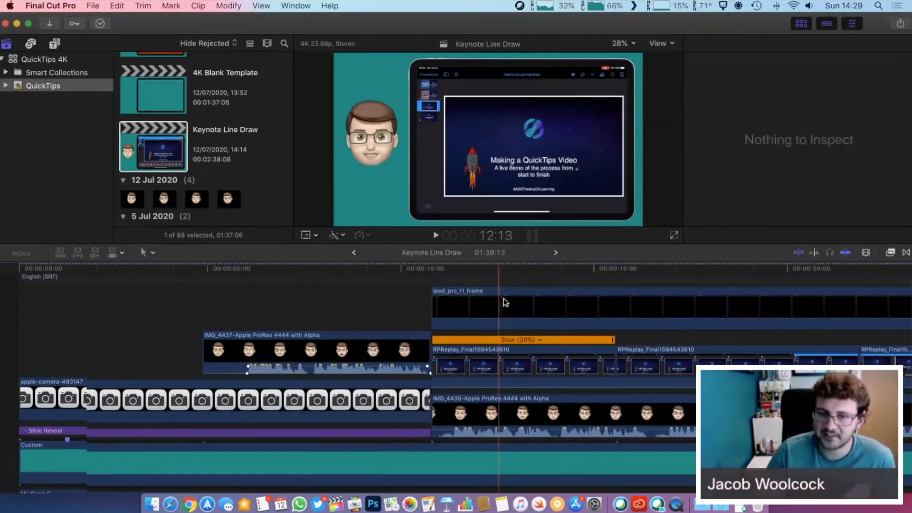
scroll(504, 302, "right", 3)
scroll(505, 302, "up", 1)
left_click(400, 304)
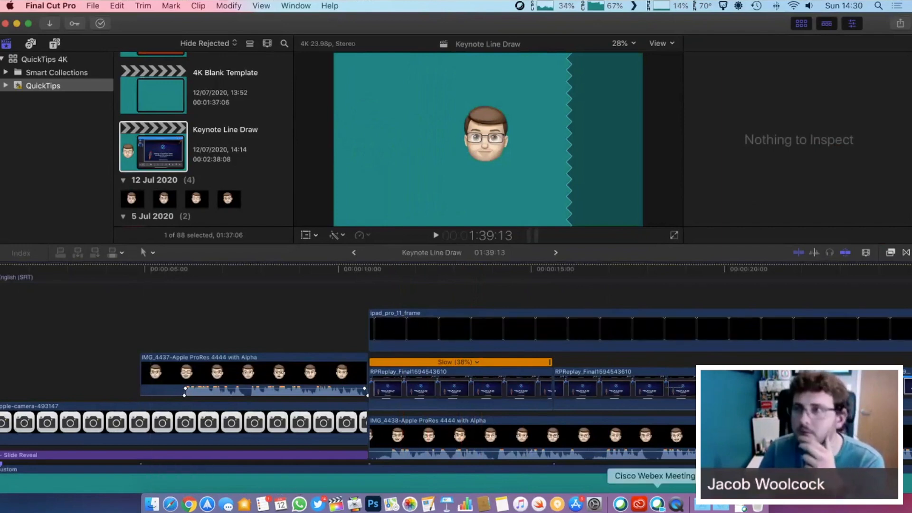
left_click(657, 504)
left_click(712, 34)
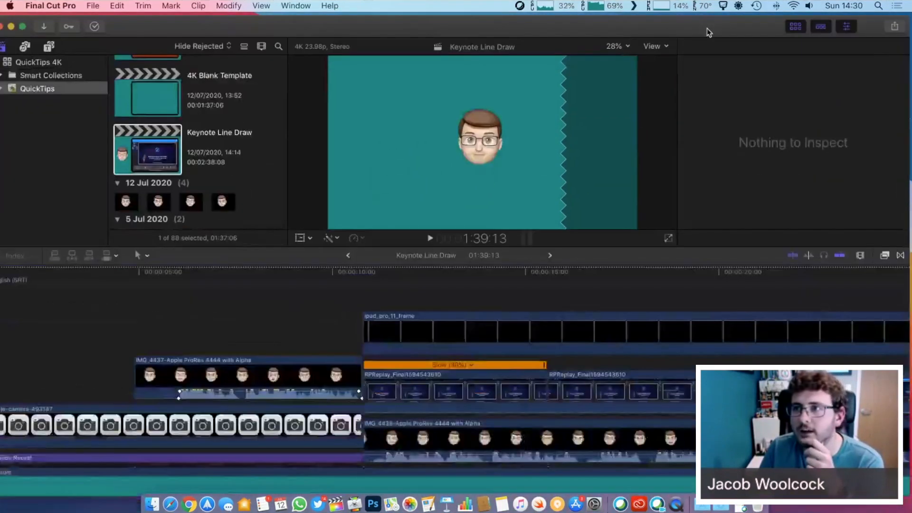
left_click_drag(707, 28, 712, 25)
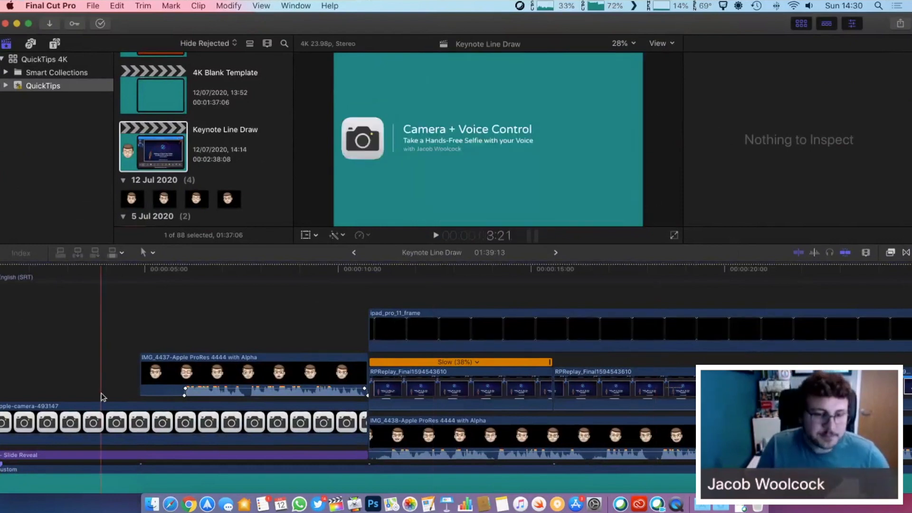
Paste the pointing finger above the iPad frame at 17:21, aimed at the rocket with position -283.3, -555.0 px and rotation 54.2°
scroll(385, 346, "right", 3)
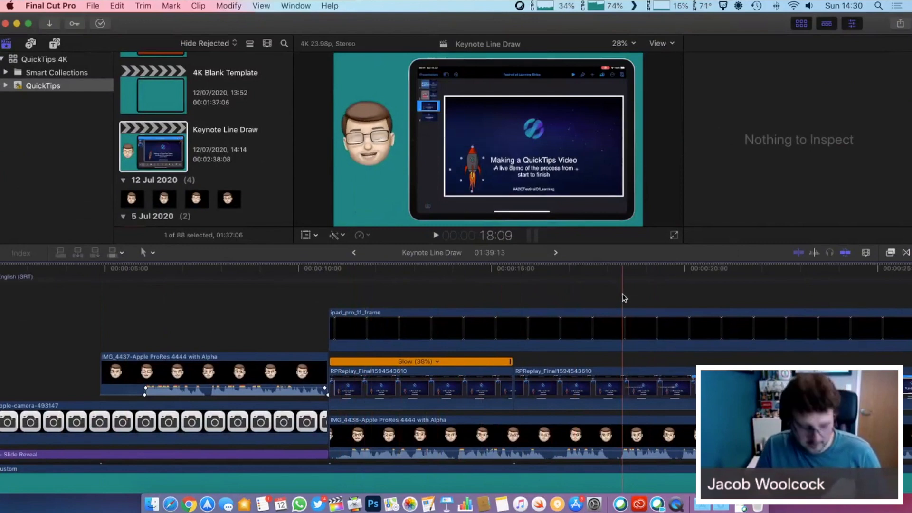
left_click(604, 298)
key("alt+v")
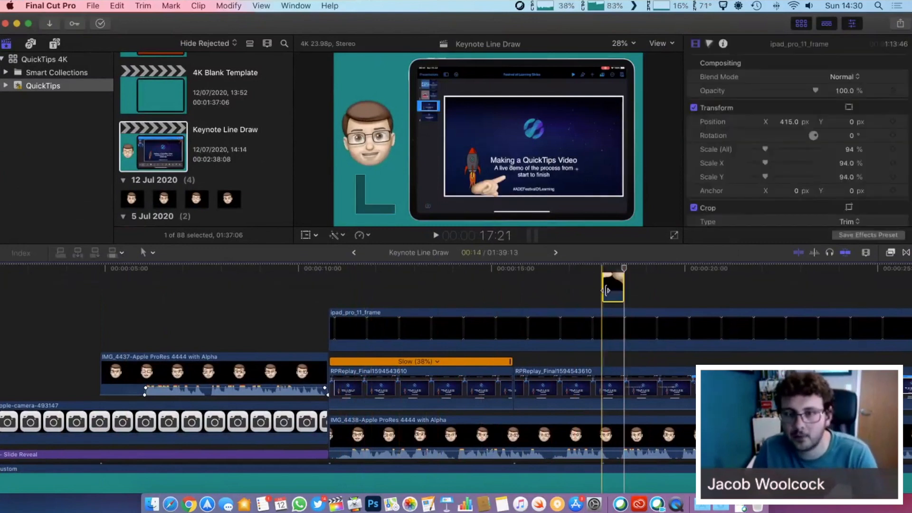
scroll(580, 285, "right", 3)
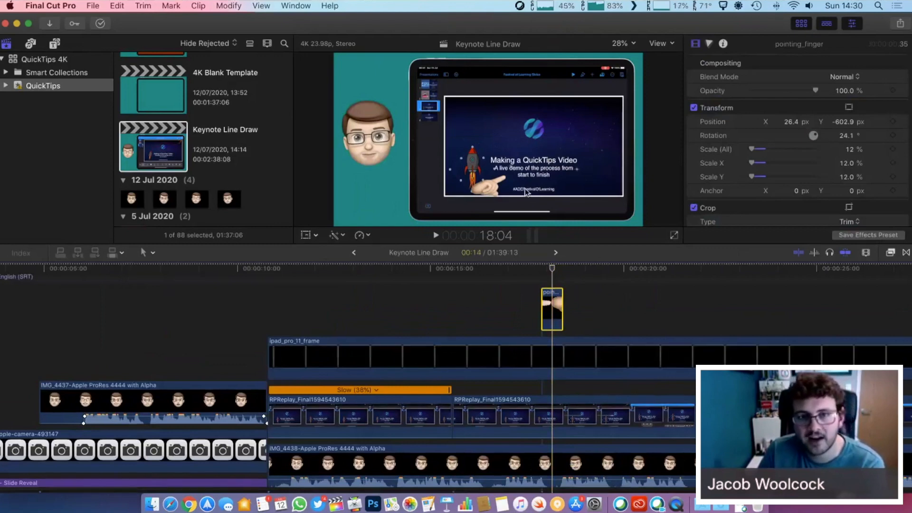
left_click_drag(486, 188, 456, 189)
Play the section around the first pointing finger up to 19:18 to check its timing and locate the next tap
left_click(526, 269)
key("space")
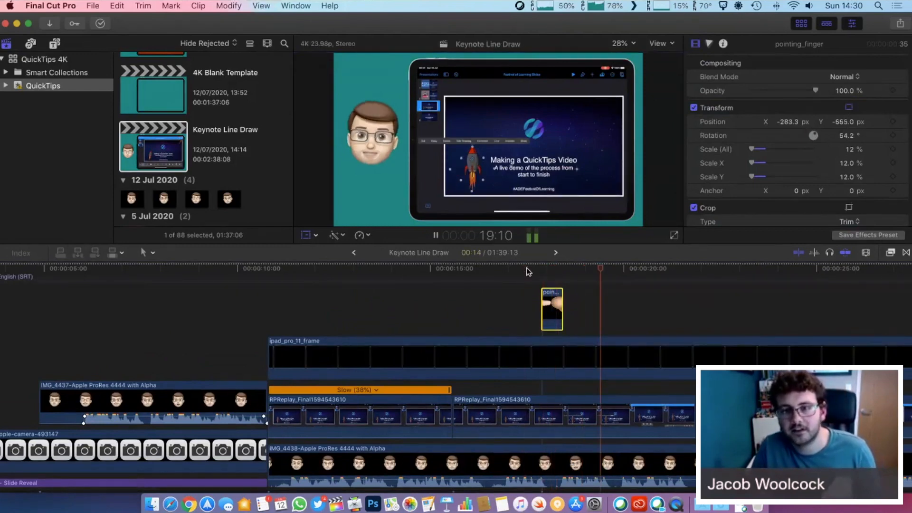
key("space")
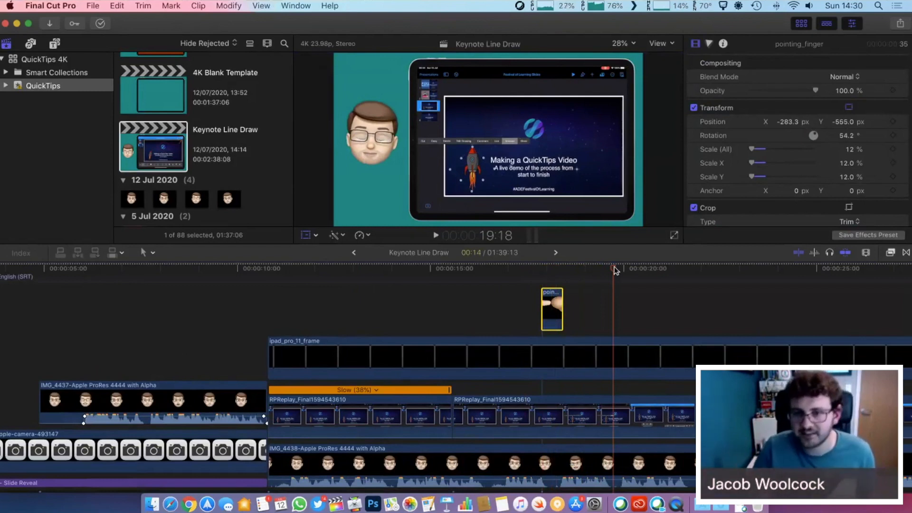
Paste a second pointing finger around 19:09, aimed at the pop-up menu option with position 310.0, -282.2 px and rotation 85.1°
left_click(589, 270)
key("super+v")
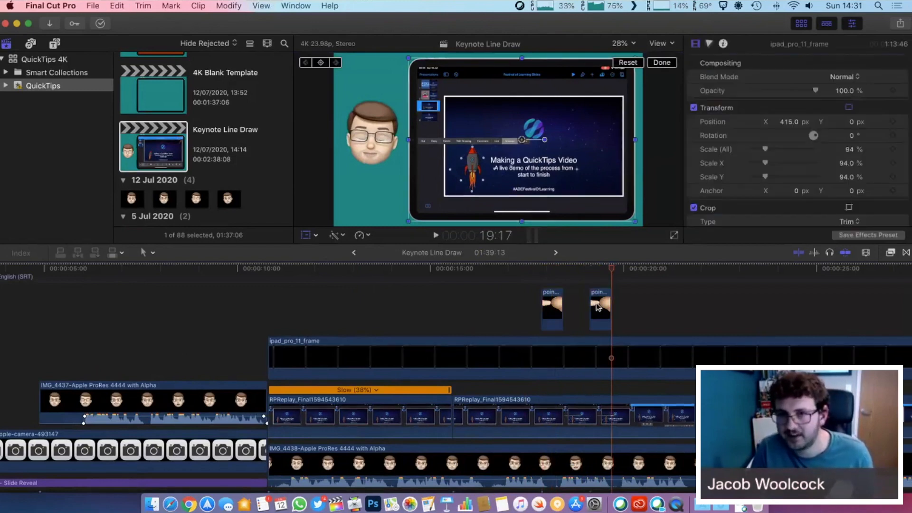
left_click(599, 306)
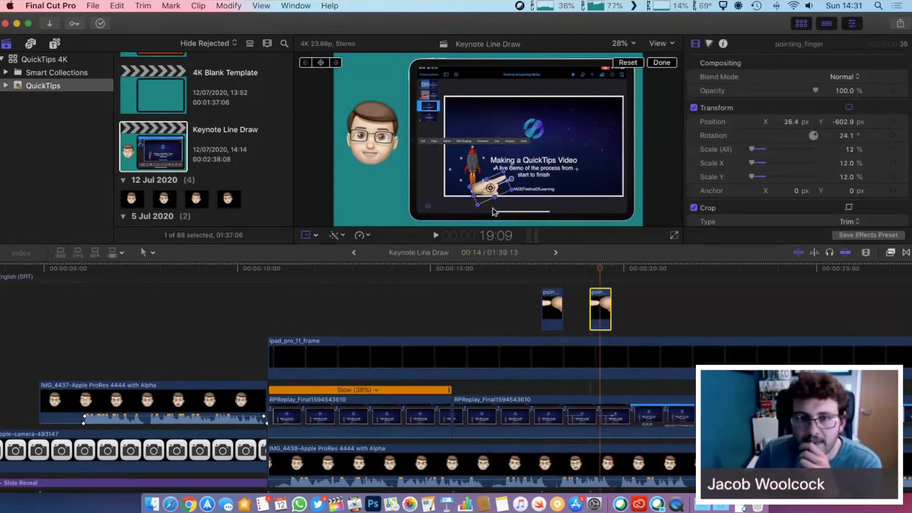
mouse_move(512, 181)
left_mouse_down()
mouse_move(495, 194)
mouse_move(518, 175)
left_mouse_up()
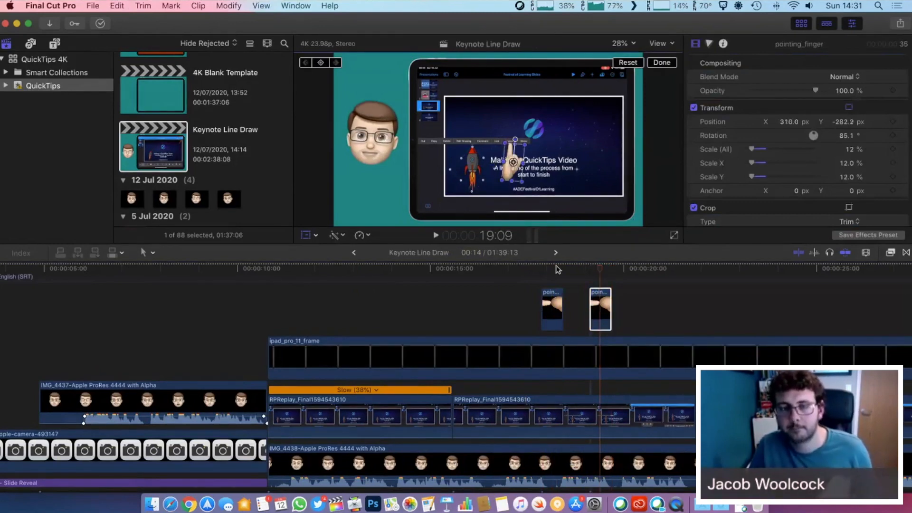
Play past the second pointing finger to about 21:14 to check it and locate the following tap
left_click(557, 269)
key("space")
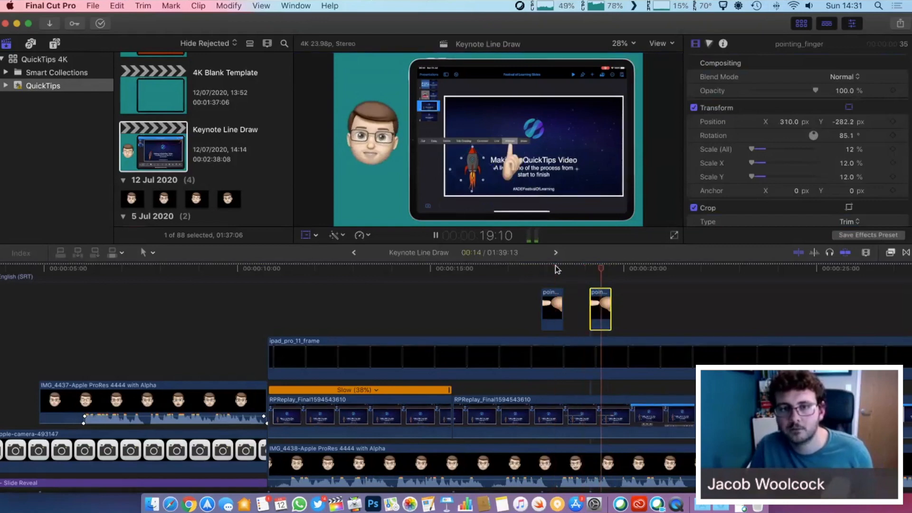
scroll(553, 276, "right", 5)
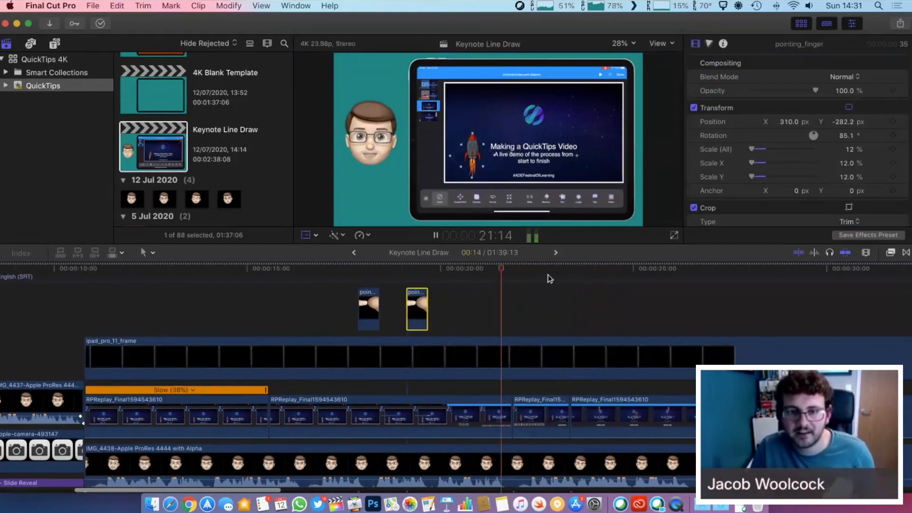
key("space")
Paste a third pointing finger at 20:22, aimed at the middle build button with position 201.6, -573.7 px and rotation -38.7°
left_click(476, 270)
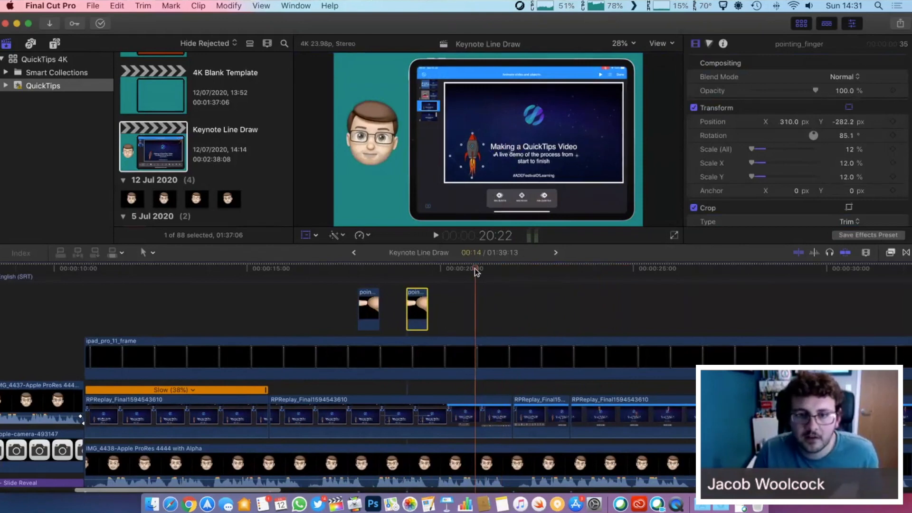
key("super+v")
left_click(484, 271)
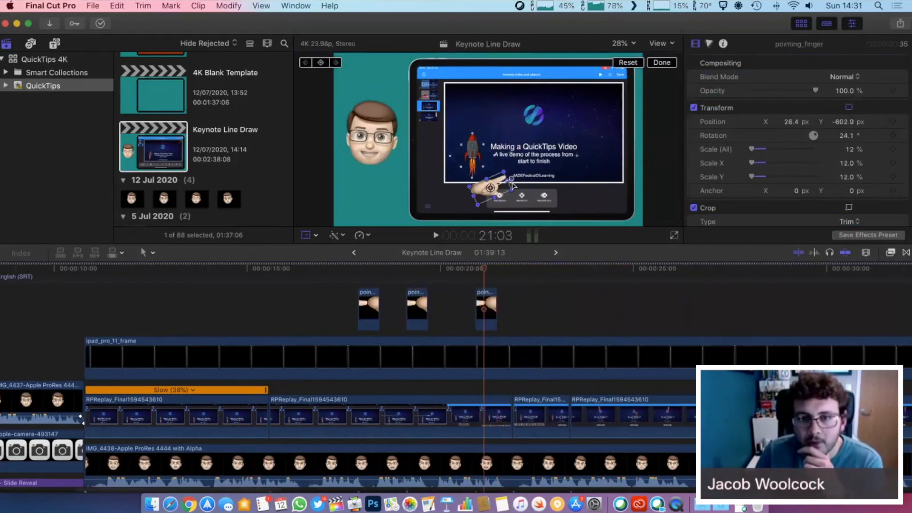
mouse_move(513, 184)
left_mouse_down()
mouse_move(489, 199)
mouse_move(505, 186)
left_mouse_up()
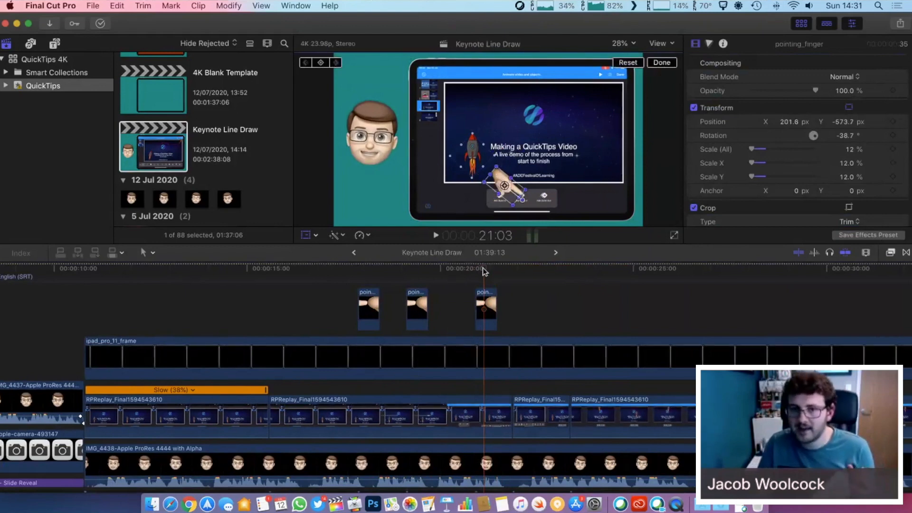
Move the third pointing finger clip 4 frames earlier and play it back to check its timing with the tap
left_click(496, 270)
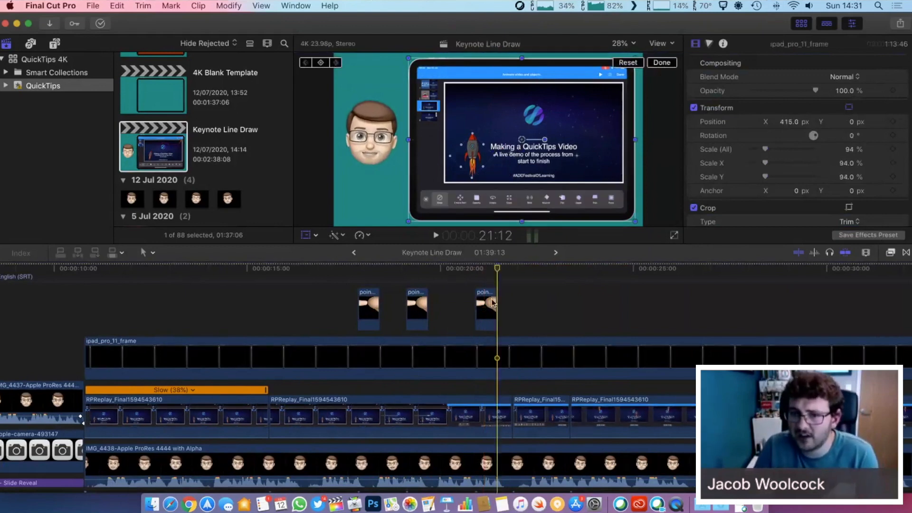
left_click_drag(488, 302, 483, 303)
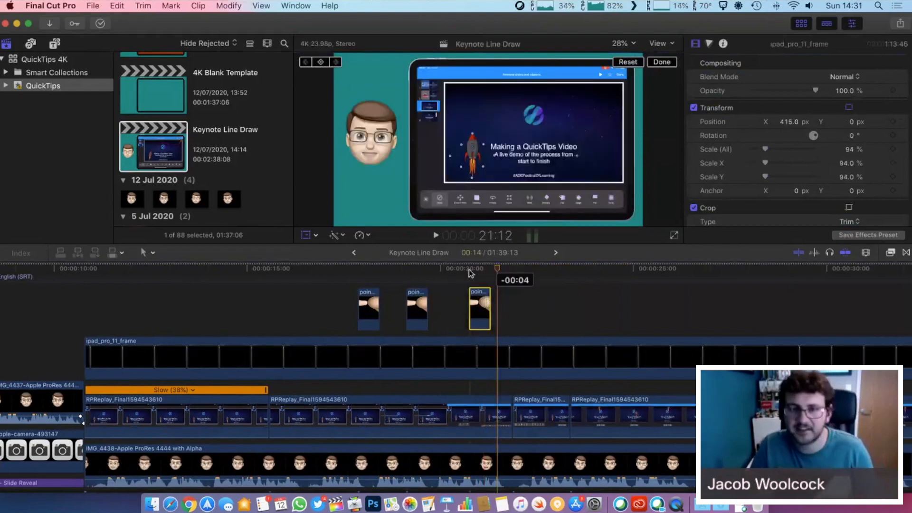
left_click(468, 270)
key("space")
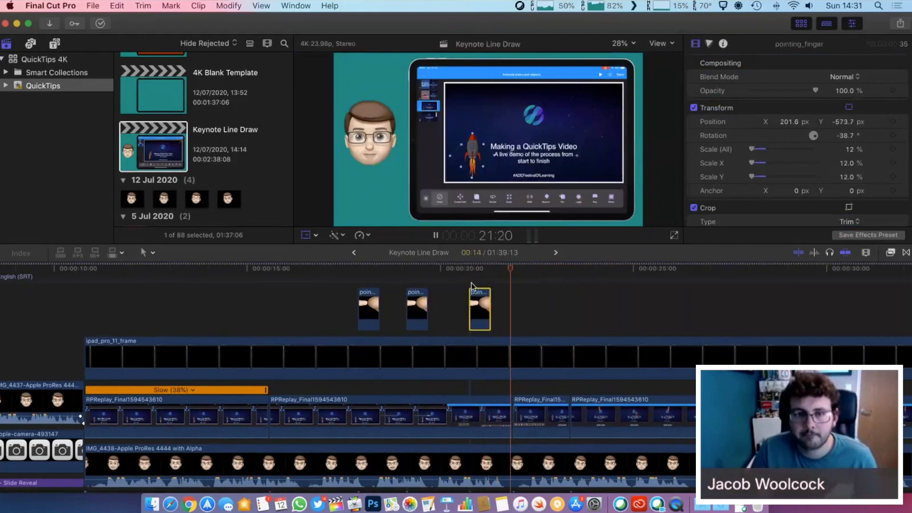
left_click(529, 313)
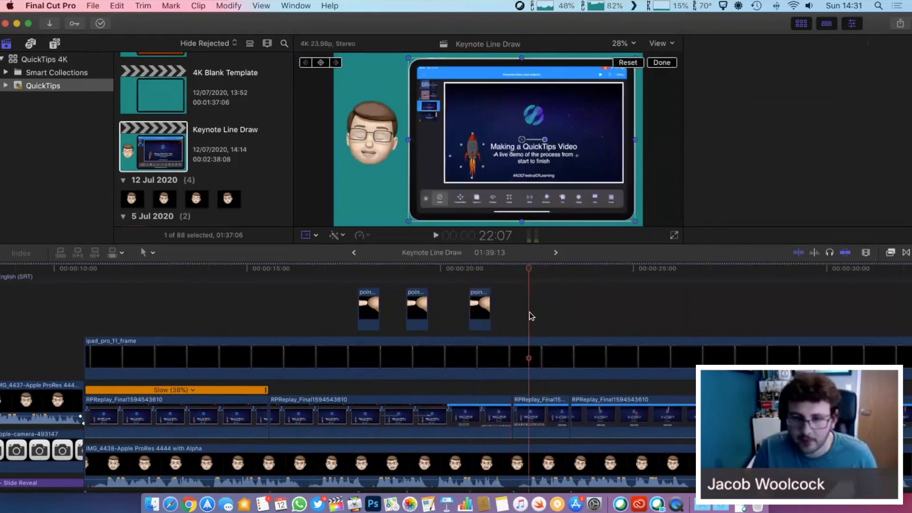
Paste a fourth pointing finger at 22:07, aimed at the lower toolbar with position -80.8, -768.3 px and rotation 161.5°
key("super+v")
left_click(540, 269)
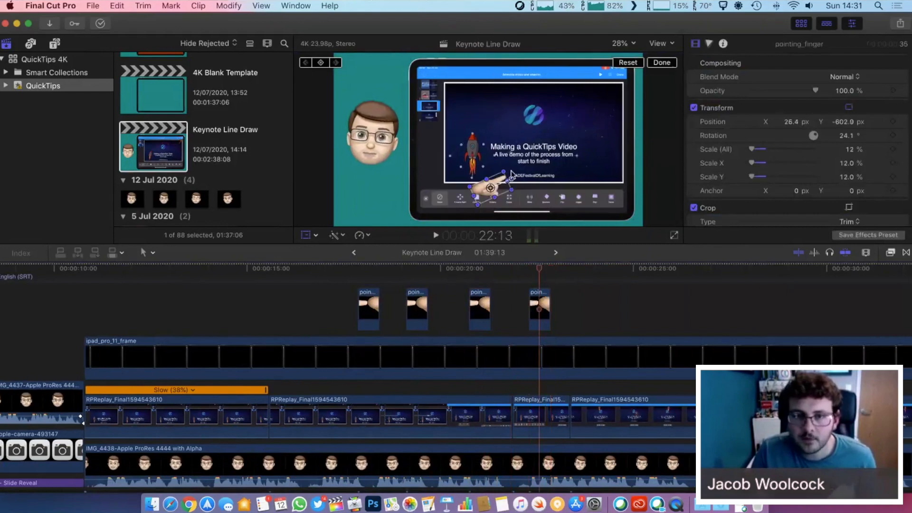
left_click_drag(511, 179, 452, 176)
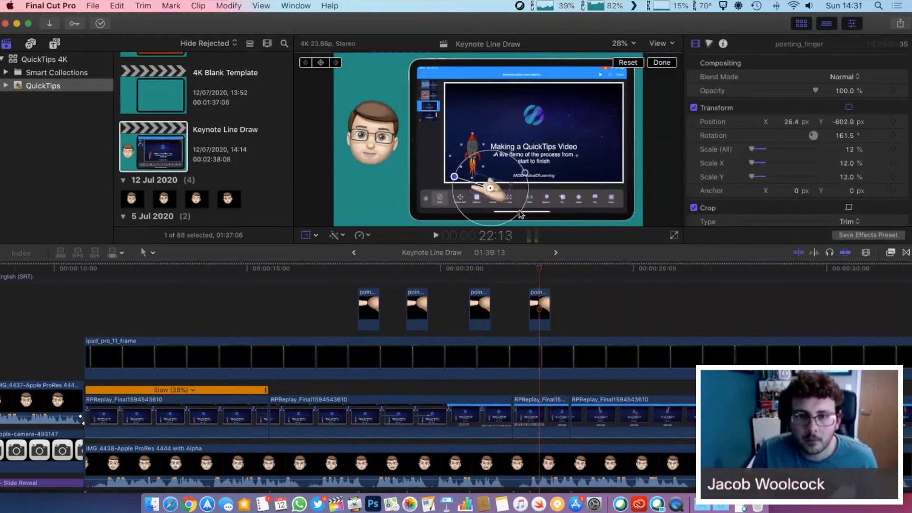
left_click_drag(501, 196, 494, 209)
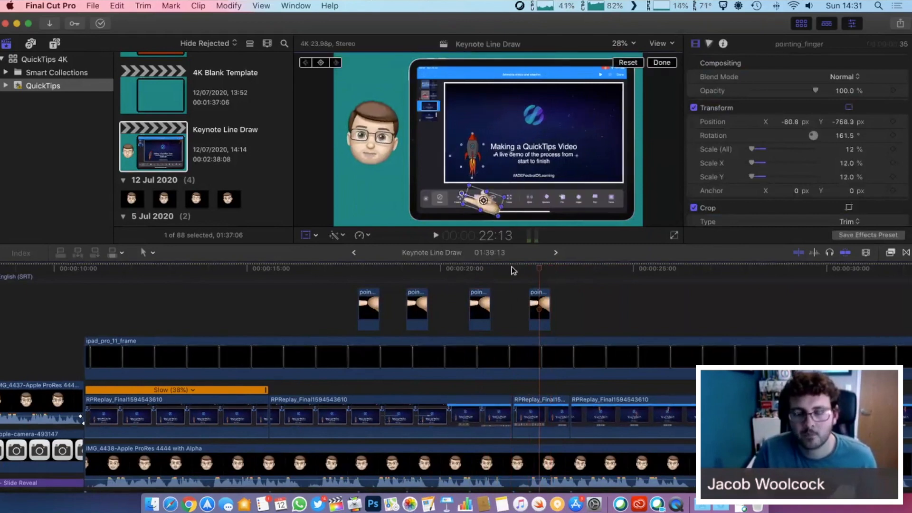
Play from just before the fourth pointing finger to about 29:13 to check its timing and look for further taps
left_click(511, 268)
key("space")
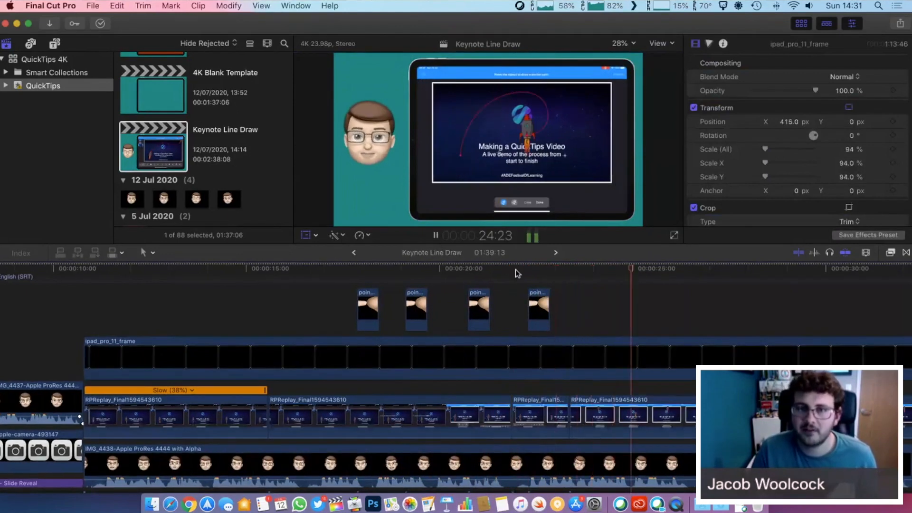
scroll(643, 308, "right", 3)
scroll(644, 309, "right", 4)
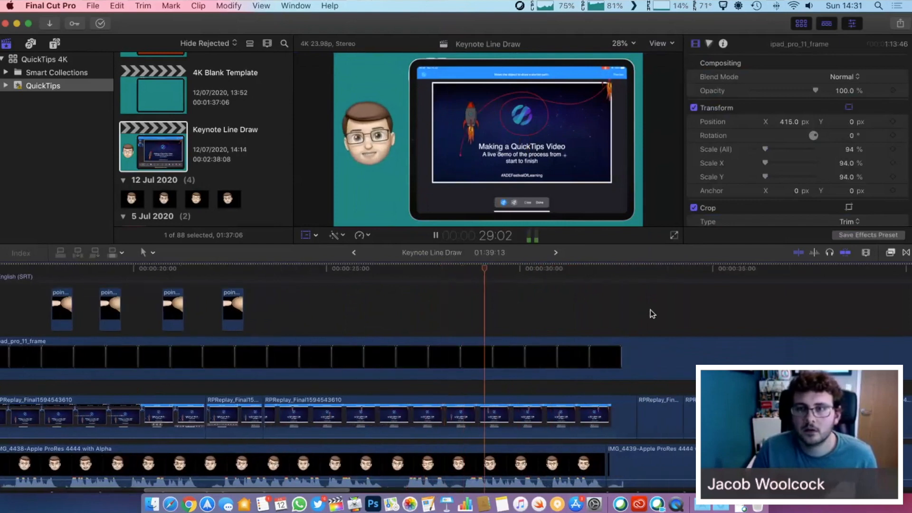
key("space")
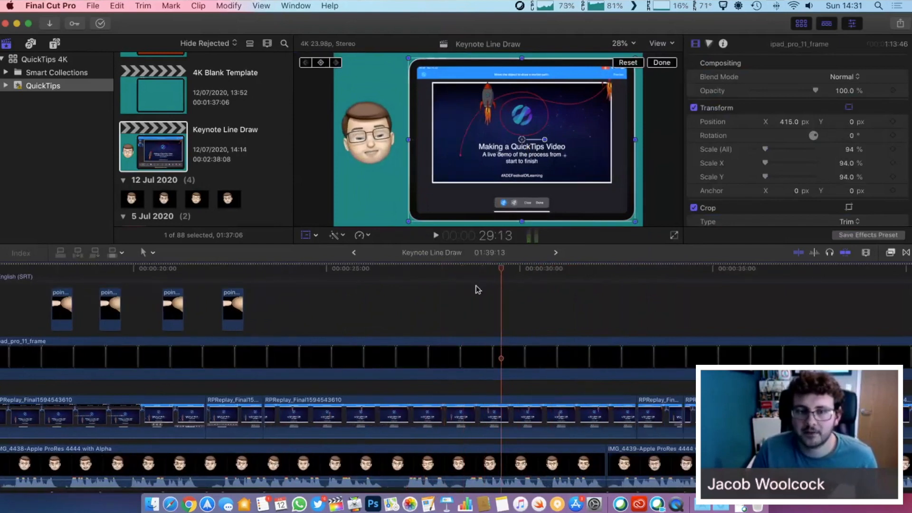
Scrub and play the line-drawing section through to about 34:20 to locate the next tap in the recording
left_click(481, 270)
left_click_drag(480, 269, 406, 271)
key("space")
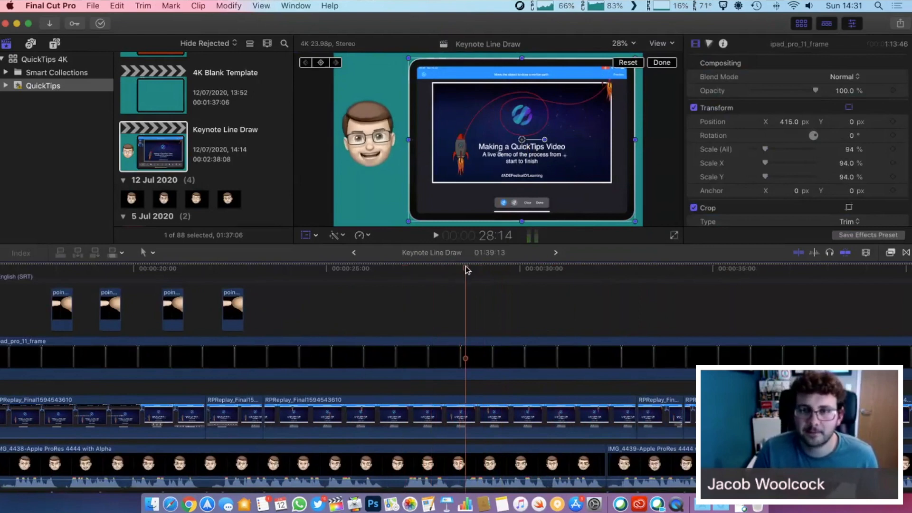
left_click_drag(484, 266, 600, 272)
key("space")
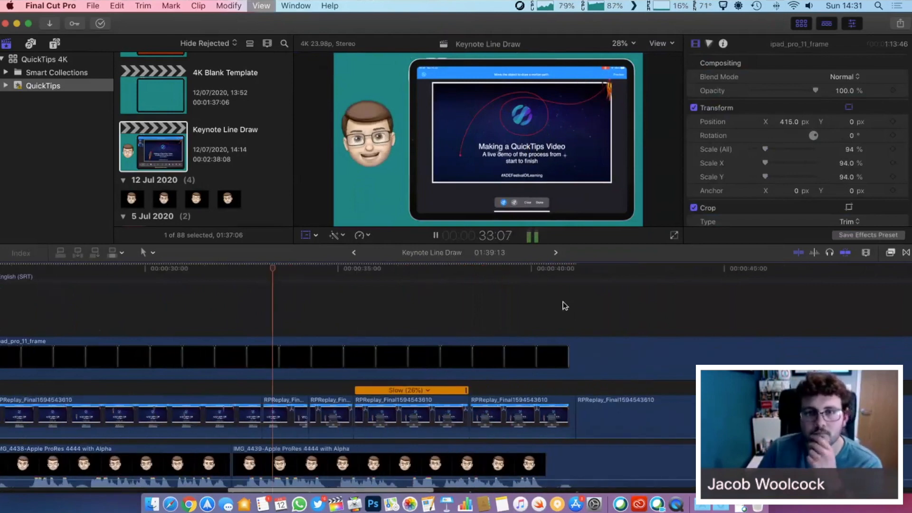
key("space")
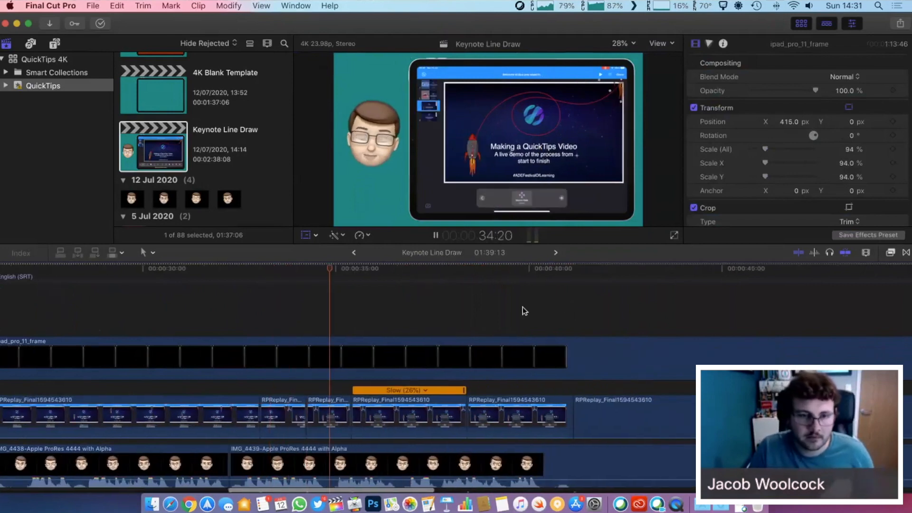
Paste a fifth pointing finger around 34:11, above the recording clip just before the 26% slow segment, and select it for positioning
left_click(310, 270)
key("super+v")
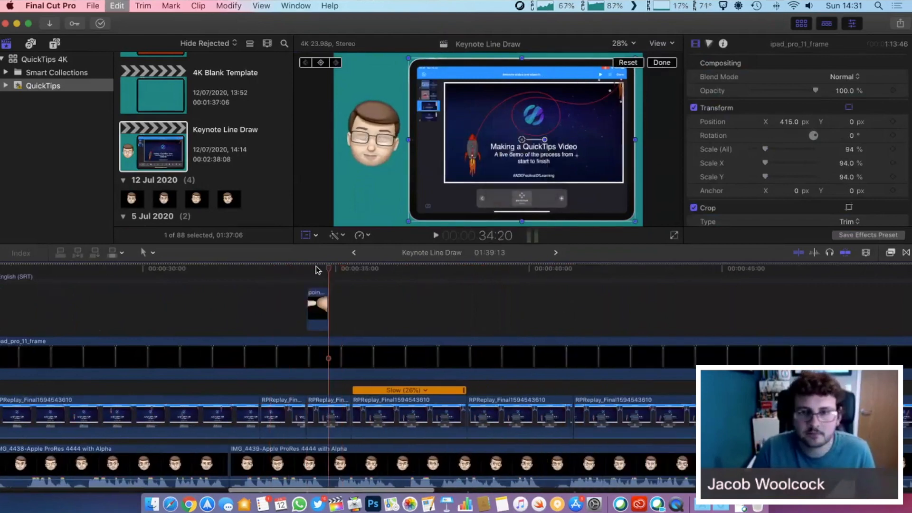
left_click(316, 304)
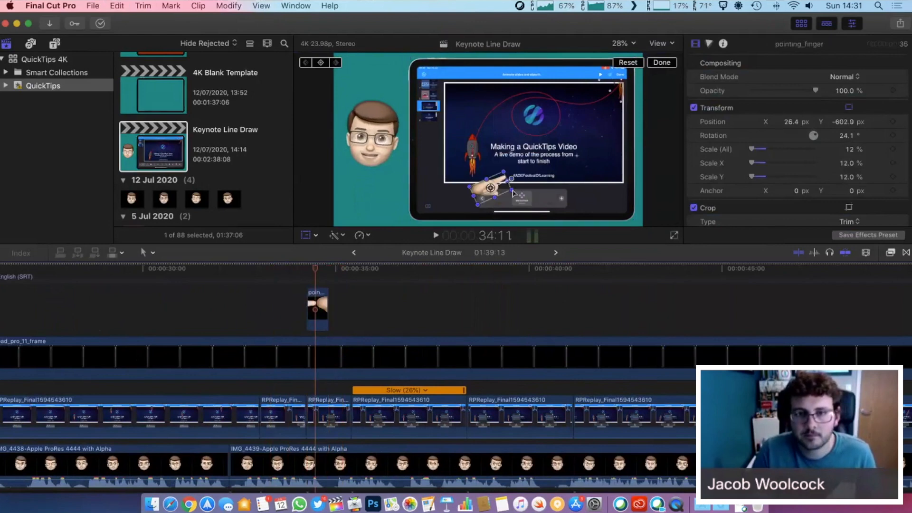
Rotate the pointing finger at 34:11 to about -35° and position it at about X 150, Y -578 px
mouse_move(512, 191)
left_mouse_down()
mouse_move(498, 198)
mouse_move(500, 185)
left_mouse_up()
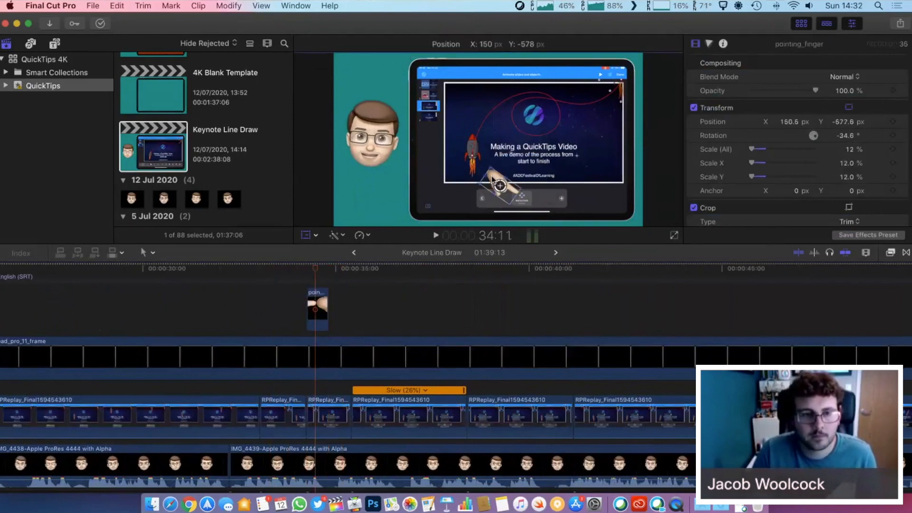
left_click(298, 267)
key("space")
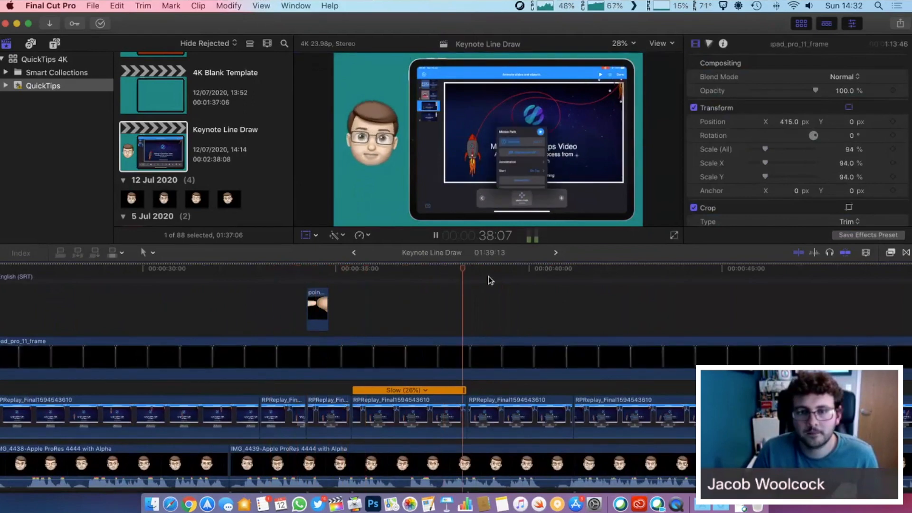
Paste a copy of the pointing finger at about 38 seconds and position it at about X 19.5, Y -319 px
key("space")
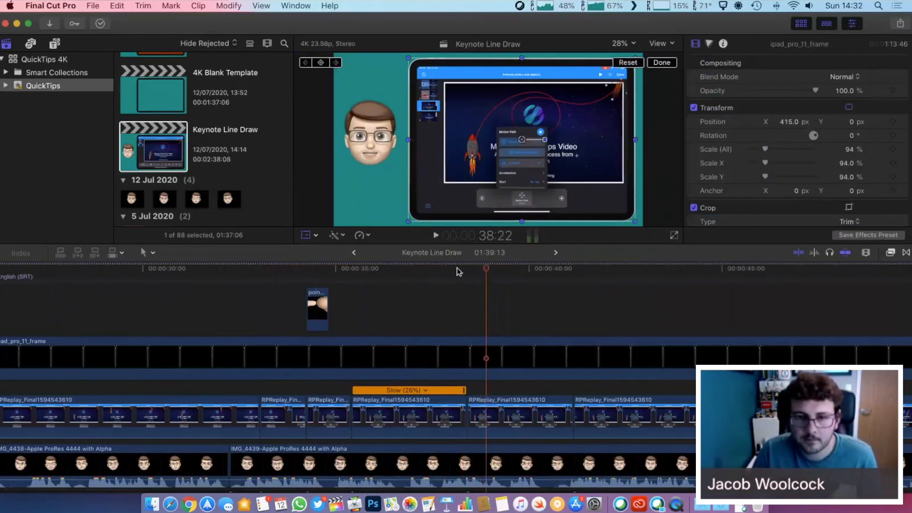
key("super+v")
left_click(466, 268)
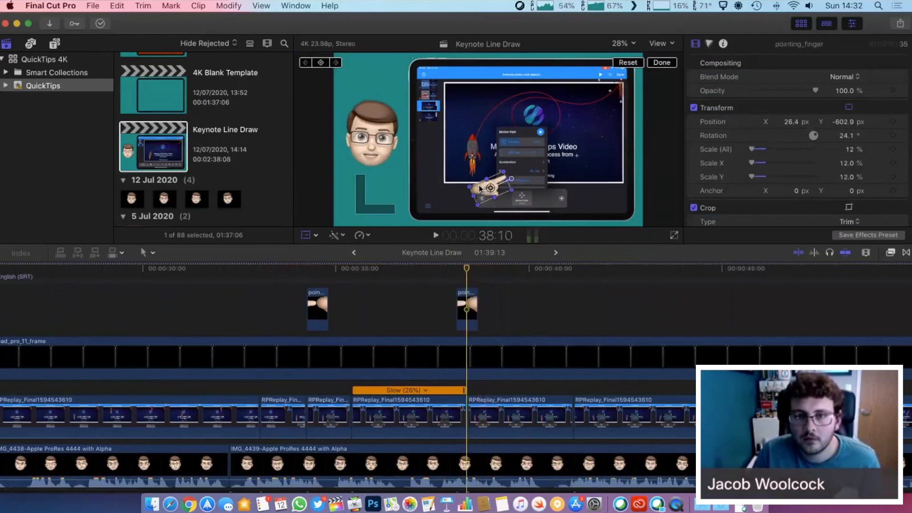
left_click_drag(480, 188, 479, 165)
left_click(446, 269)
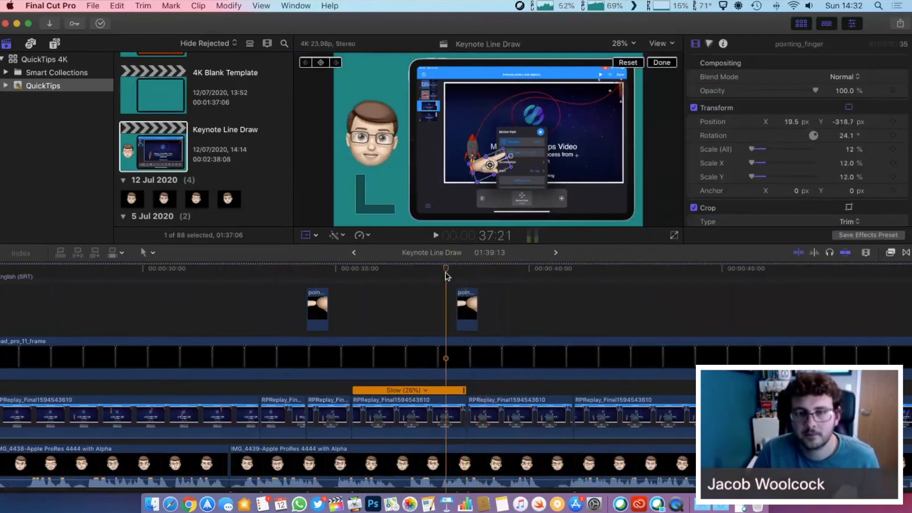
key("space")
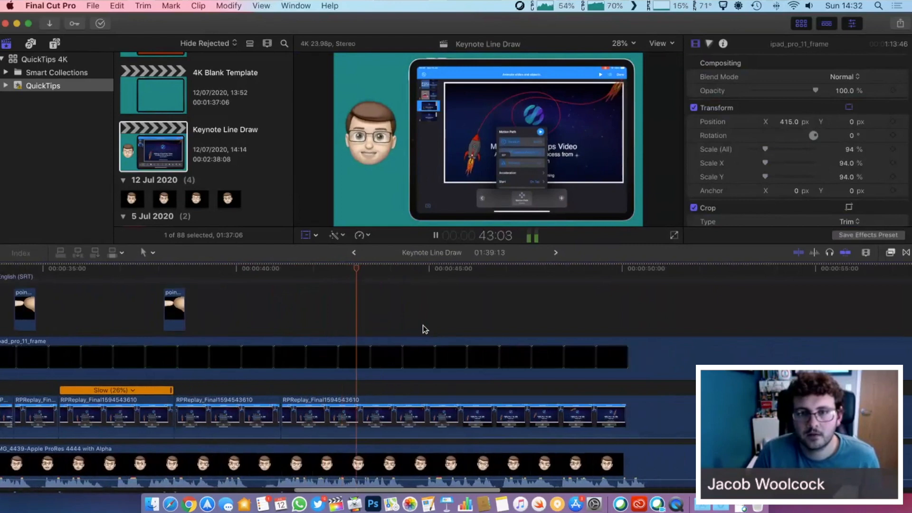
Paste another pointing finger at 43:06 and position it at about X -8, Y -451 px beside the Motion Path menu
left_click(338, 270)
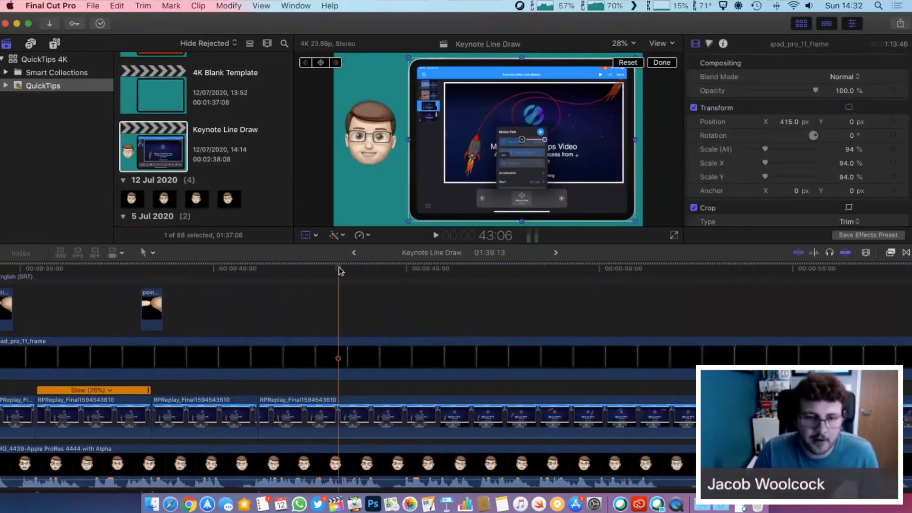
key("alt+v")
left_click(348, 269)
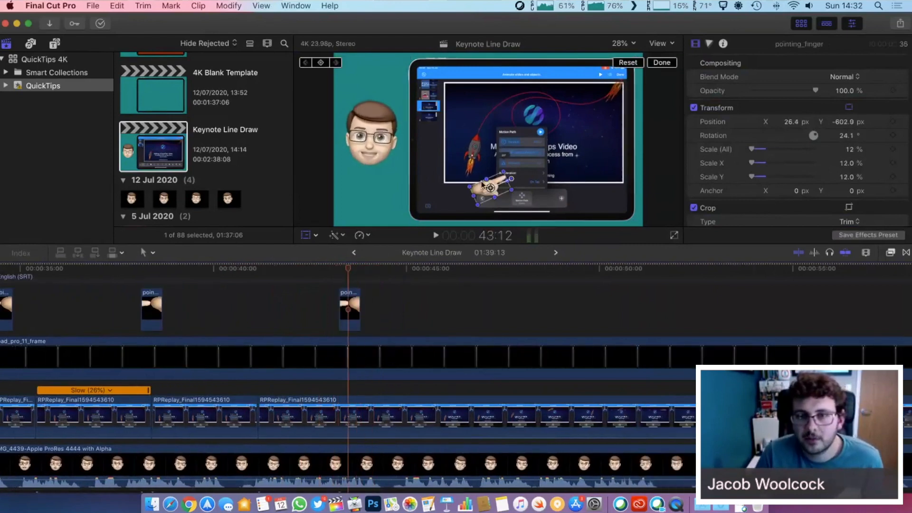
left_click_drag(482, 184, 464, 185)
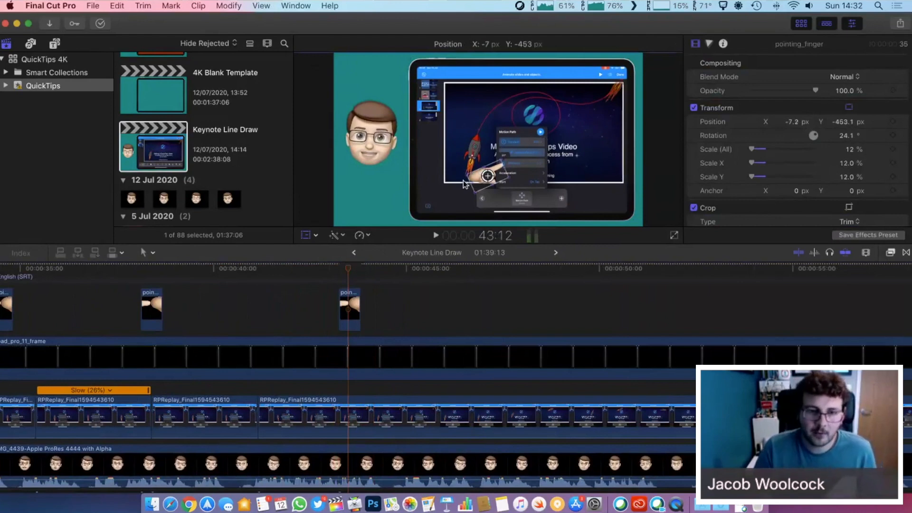
left_click(318, 290)
key("space")
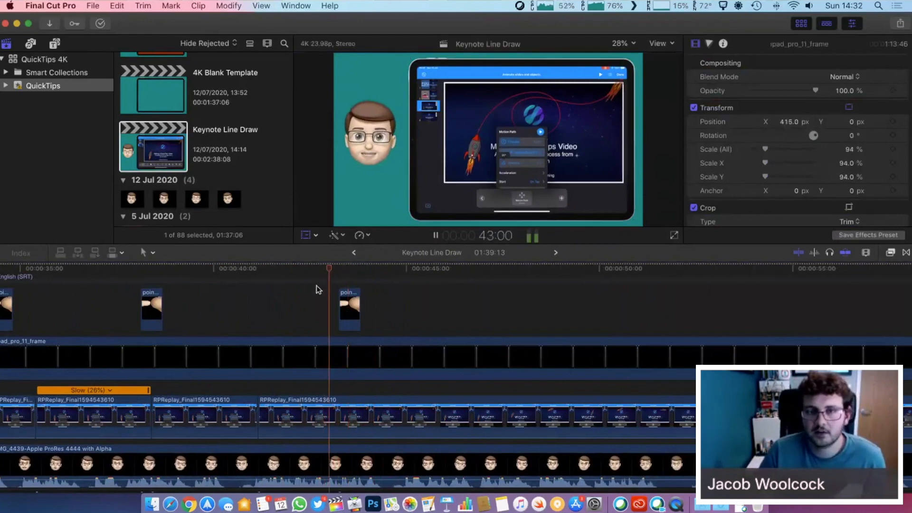
Move the newest pointing finger clip about one second earlier, to about 42 seconds, and play that section back
left_click_drag(349, 307, 305, 303)
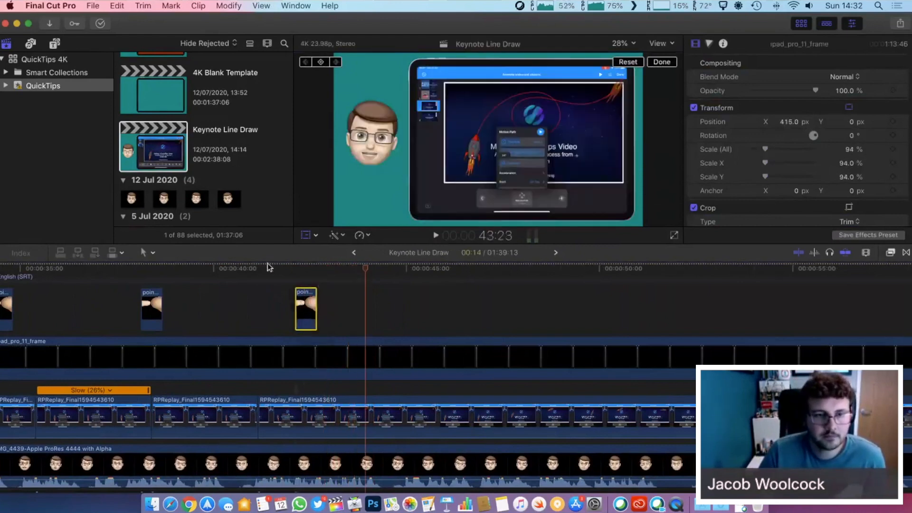
left_click(244, 273)
key("space")
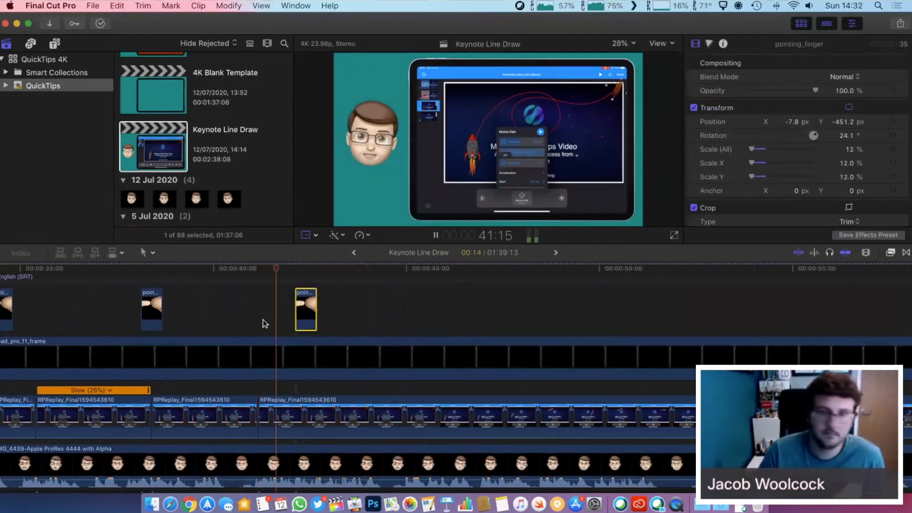
Paste a pointing finger clip where the Acceleration menu opens and shift it to start just before 55 seconds
scroll(265, 323, "right", 5)
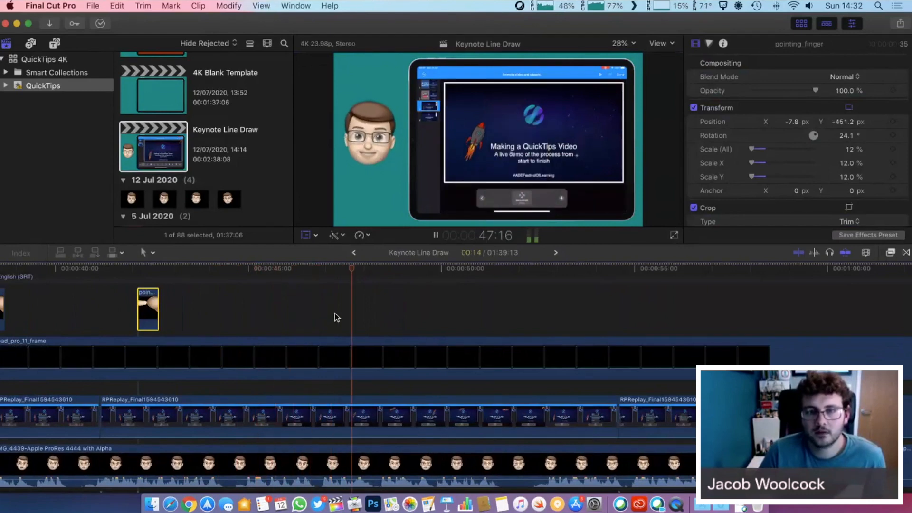
scroll(335, 312, "right", 1)
scroll(384, 305, "right", 6)
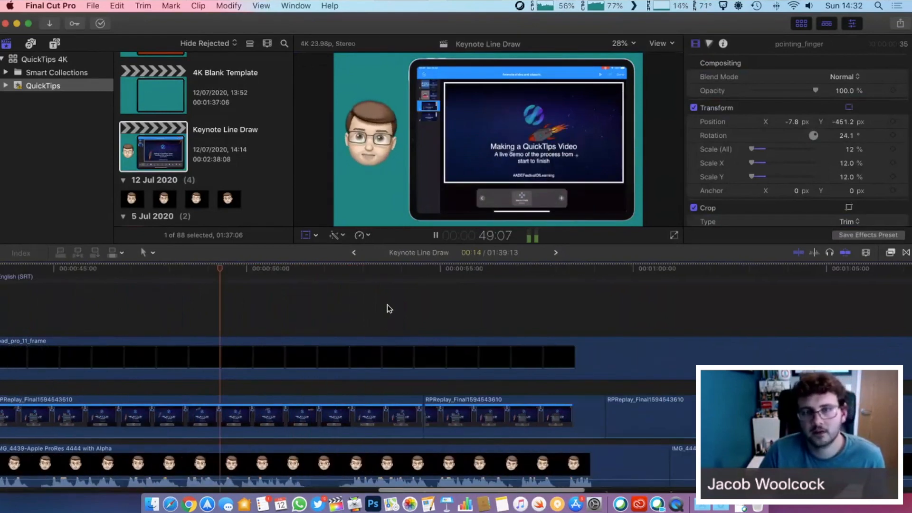
scroll(390, 306, "right", 3)
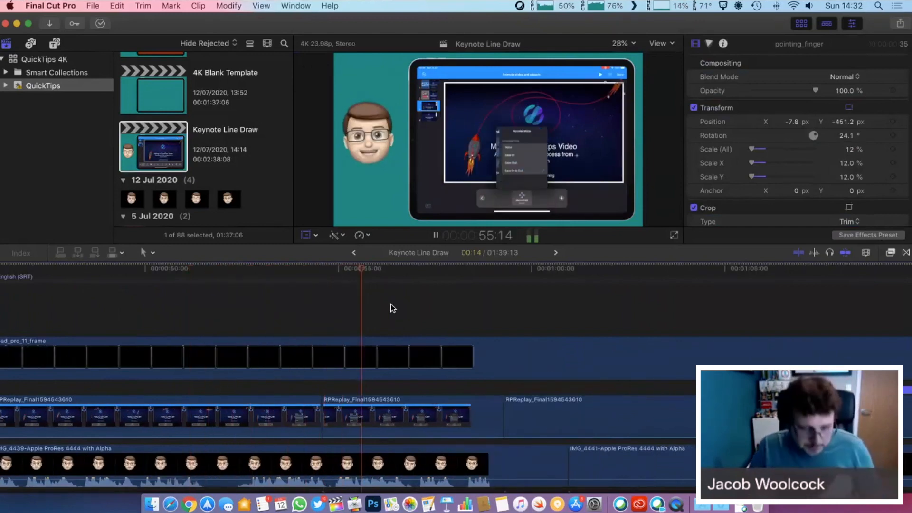
key("space")
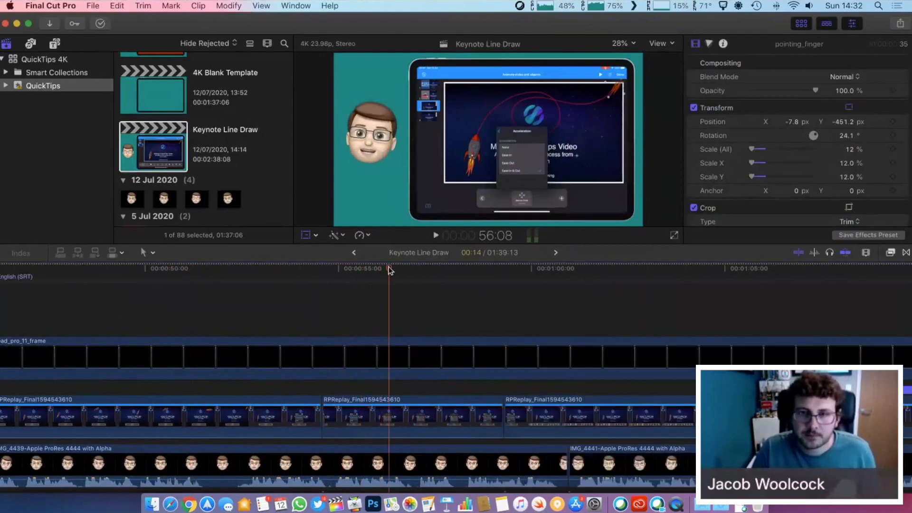
left_click_drag(391, 271, 355, 269)
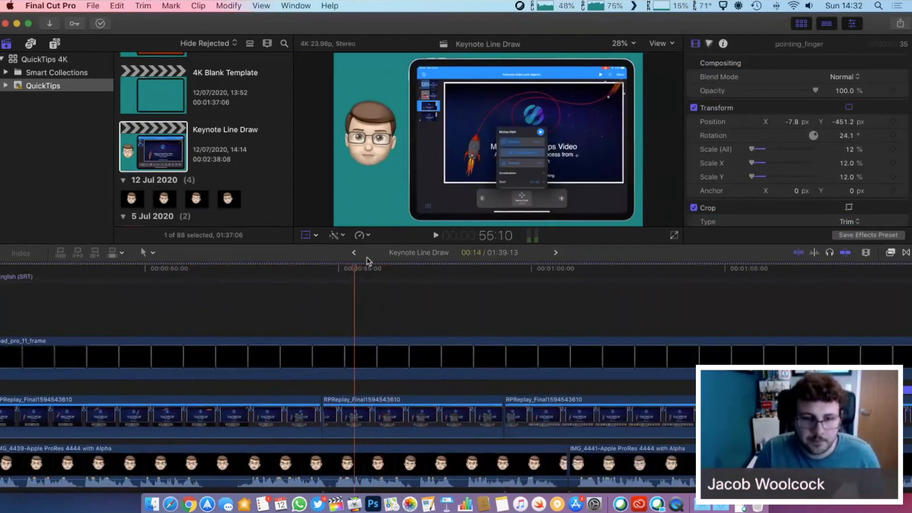
key("alt+v")
left_click_drag(370, 317, 341, 276)
Rotate this pointing finger to about -6° and position it at about X -112, Y -454 px beside the Acceleration option
left_click(346, 269)
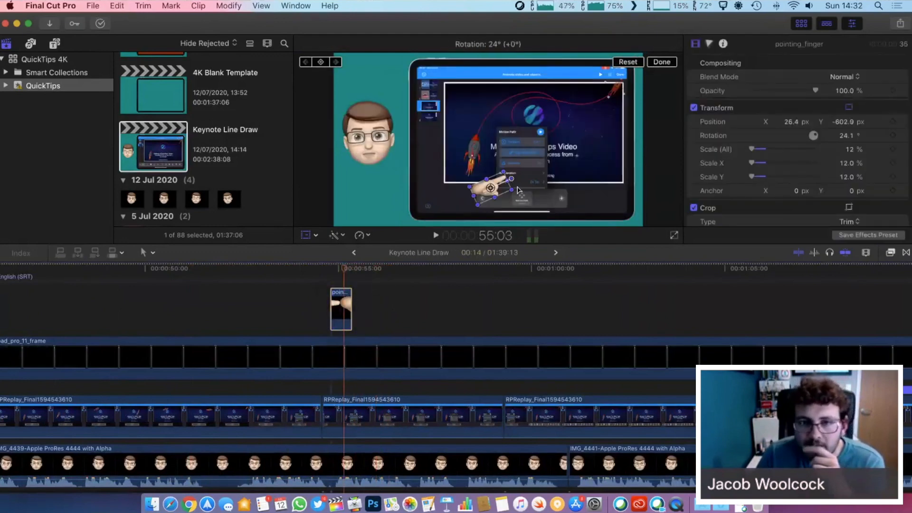
left_click_drag(517, 190, 518, 192)
left_click_drag(500, 184, 489, 174)
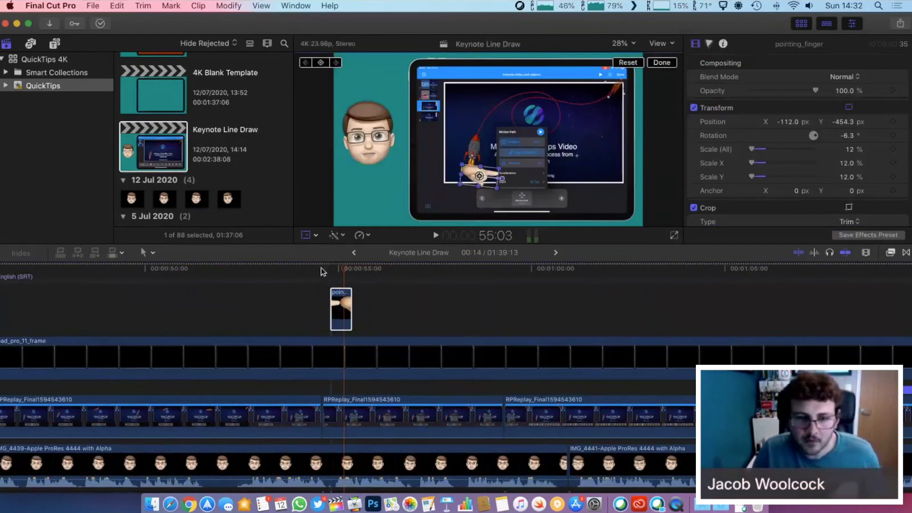
left_click(323, 270)
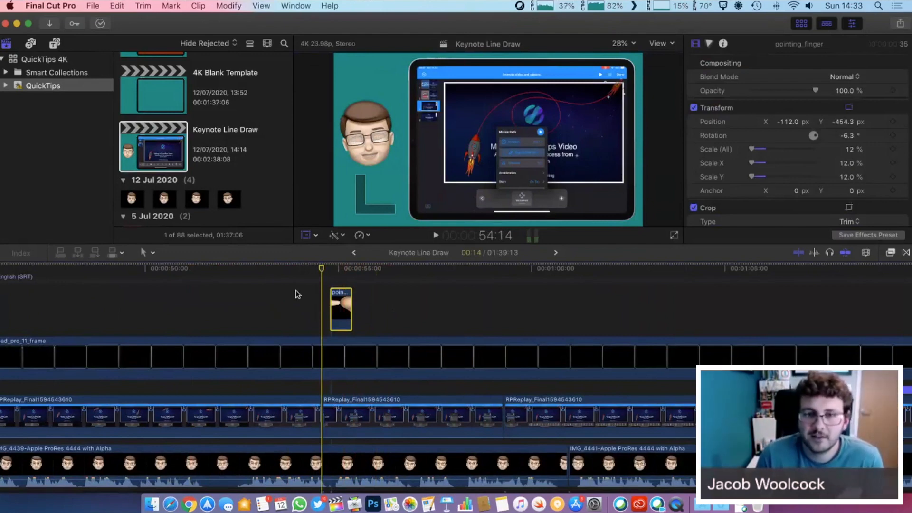
key("space")
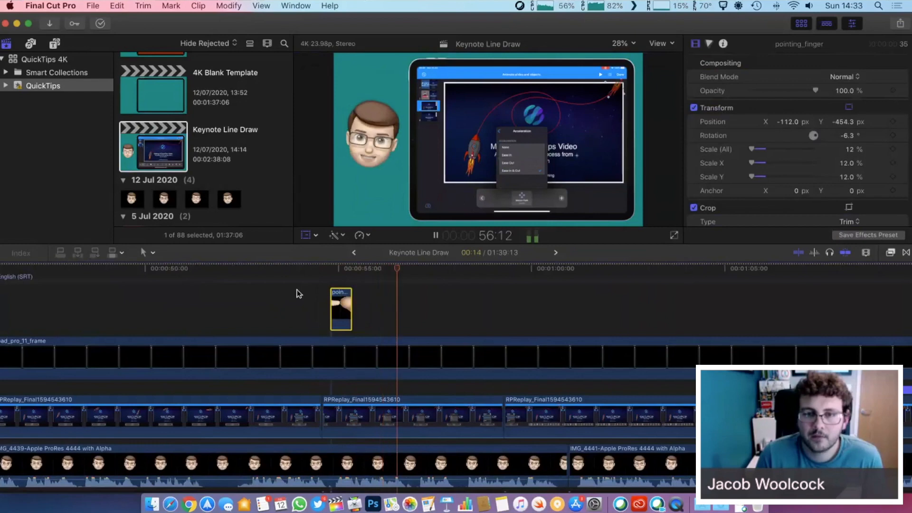
Paste a pointing finger at about 56:08, rotated about -7° and positioned at about X -91, Y -128 px beside None
key("space")
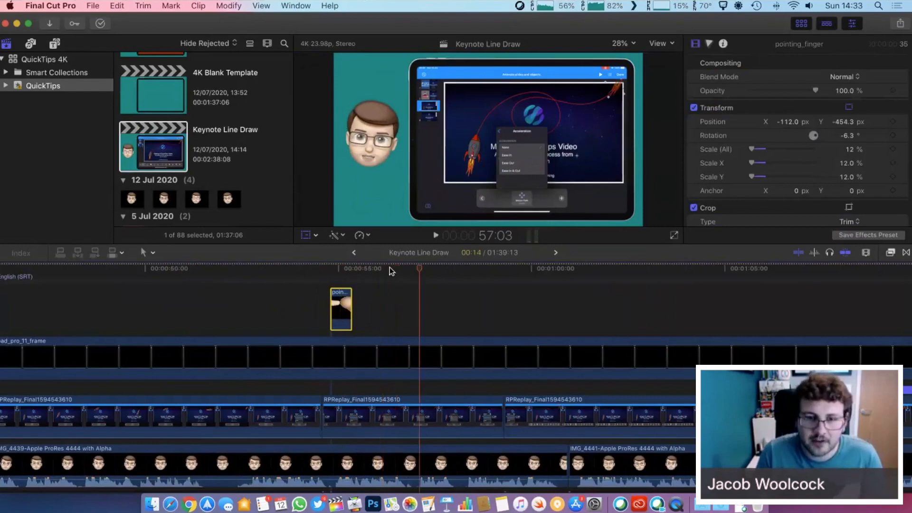
key("super+v")
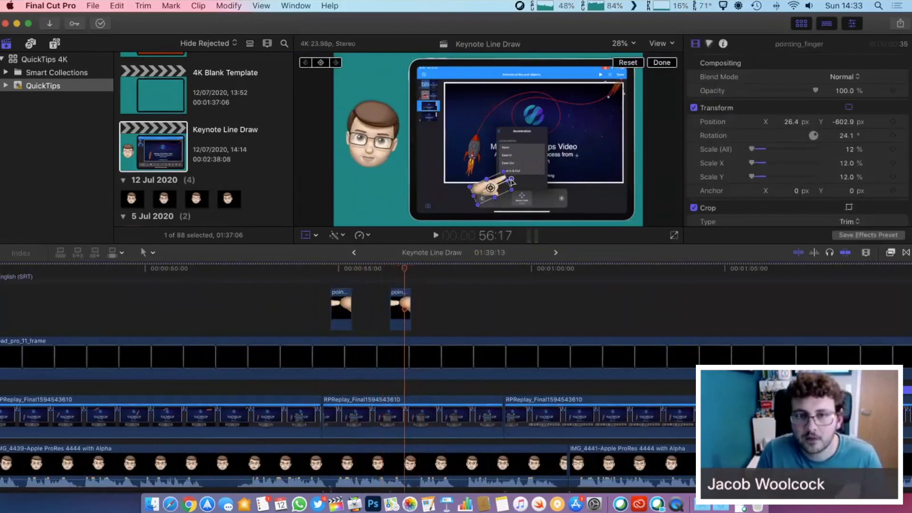
left_click_drag(511, 181, 493, 155)
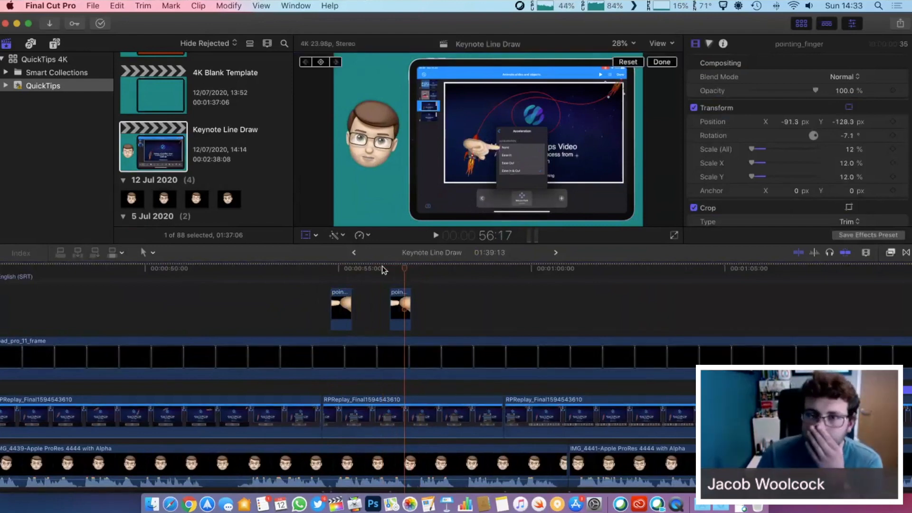
left_click(368, 284)
key("space")
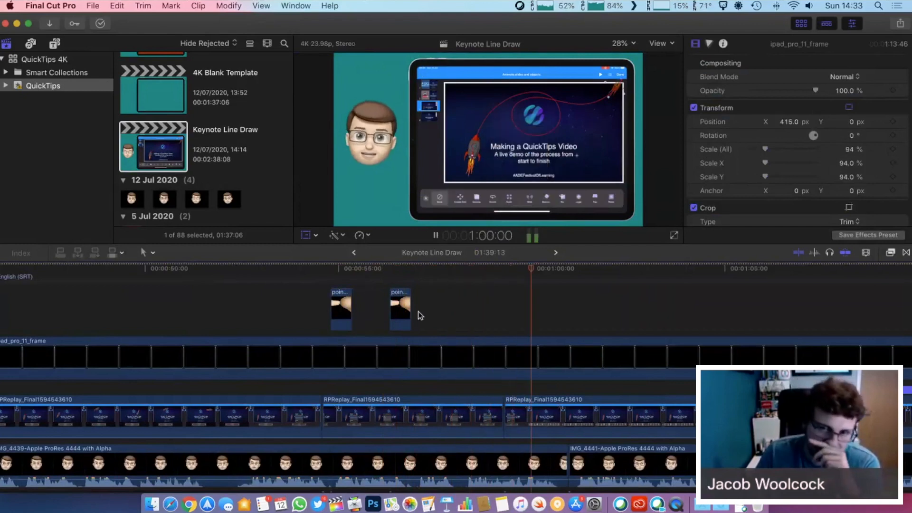
Paste a pointing finger at 1:00:07, rotated about -46° and positioned at about X 49, Y -533 px above the lower toolbar
scroll(418, 316, "right", 5)
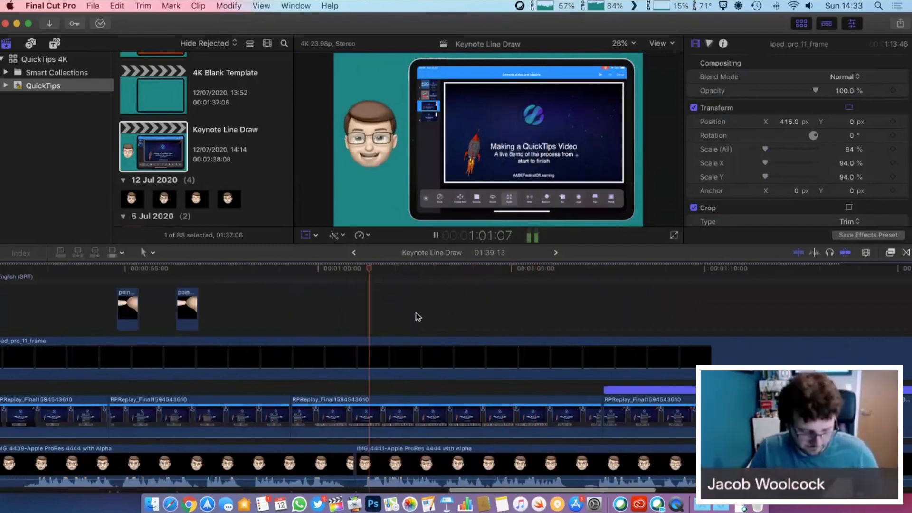
scroll(413, 316, "right", 1)
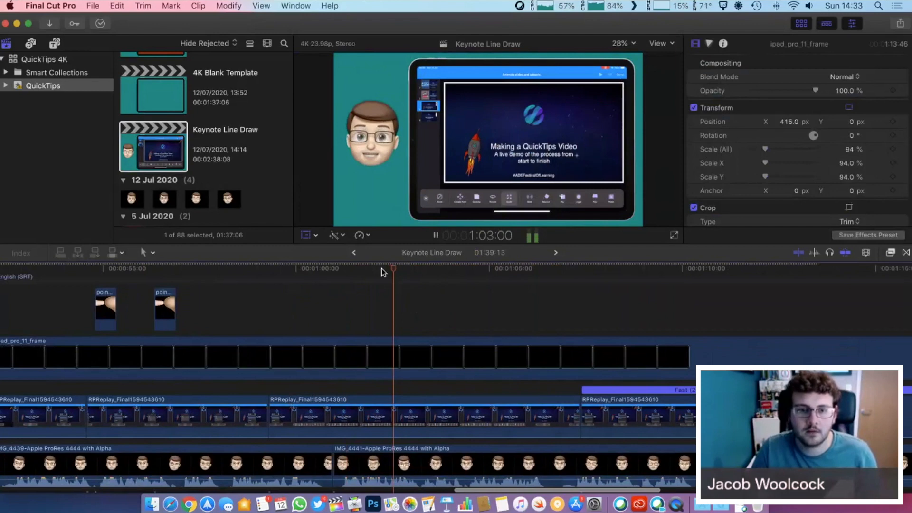
left_click_drag(382, 272, 310, 277)
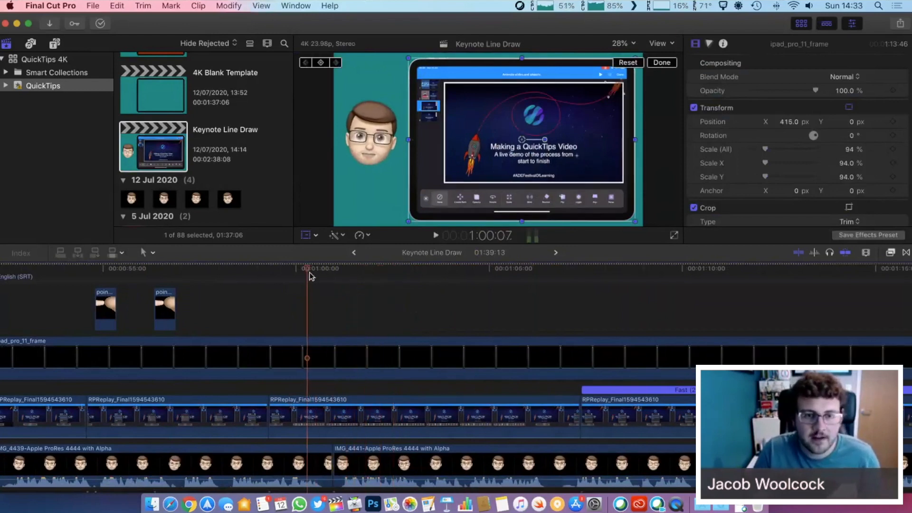
key("super+v")
left_click(315, 270)
left_click_drag(524, 173, 518, 215)
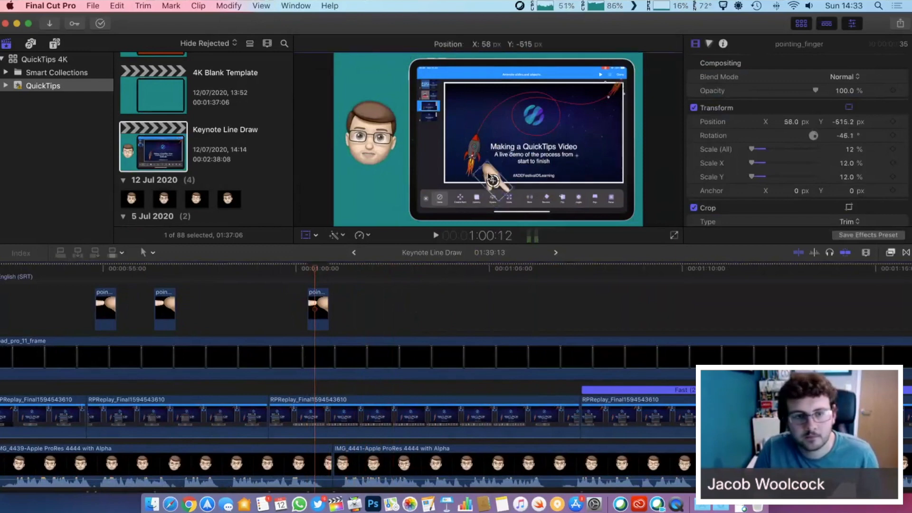
Play back the section around one minute and nudge its pointing finger clip slightly later on the timeline
left_click(298, 270)
key("space")
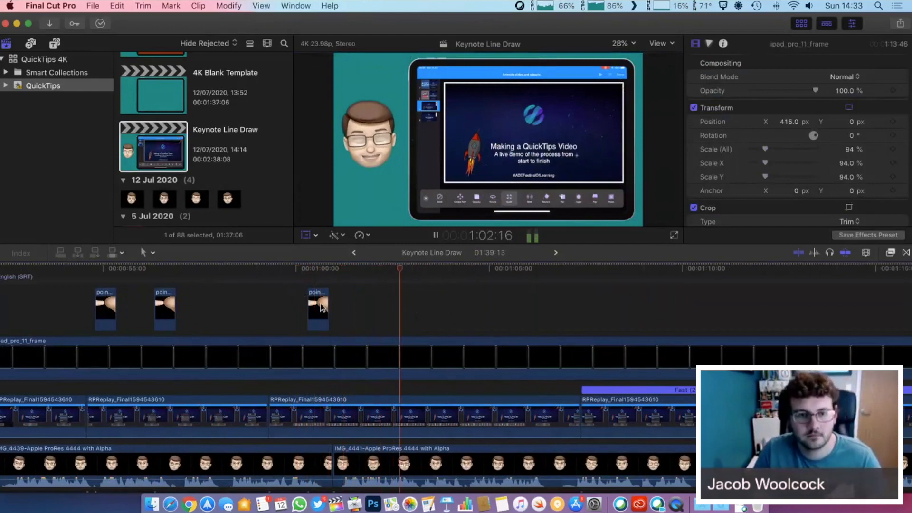
left_click_drag(322, 306, 327, 299)
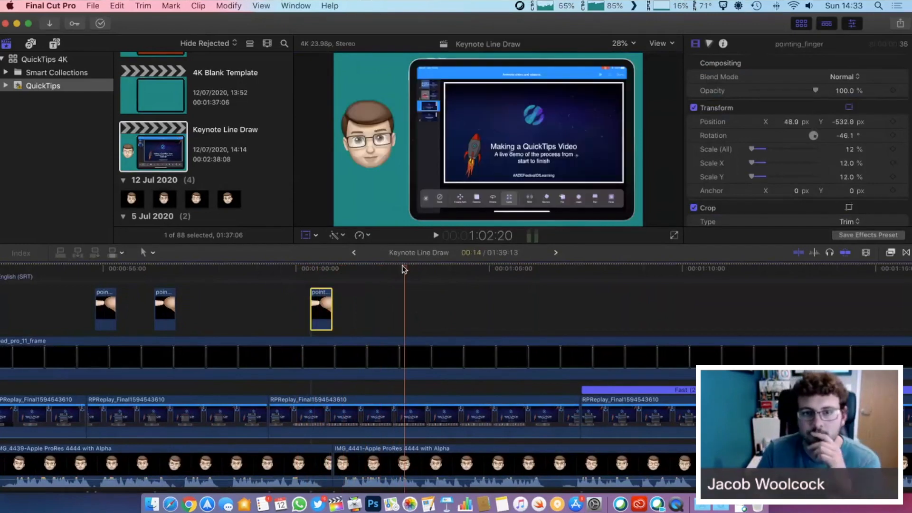
Paste a pointing finger just before 1:04, rotated about 146° and positioned at about X -521, Y -843 px below the iPad's lower toolbar
key("space")
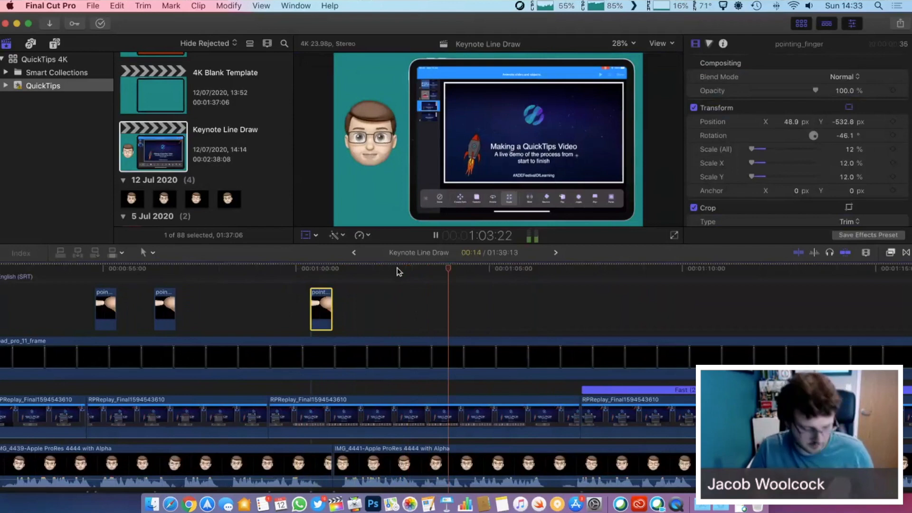
key("super+v")
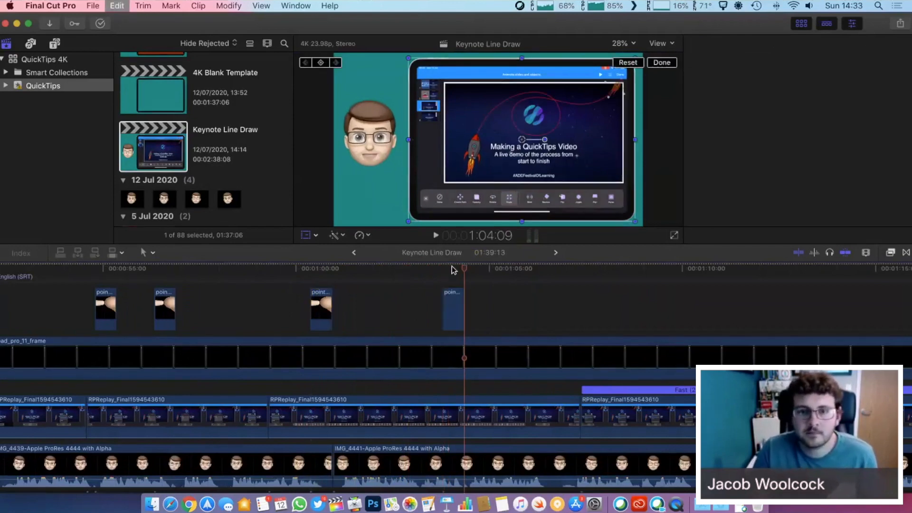
left_click(452, 266)
key("super+4")
left_click_drag(511, 178, 464, 167)
left_click_drag(500, 195, 456, 216)
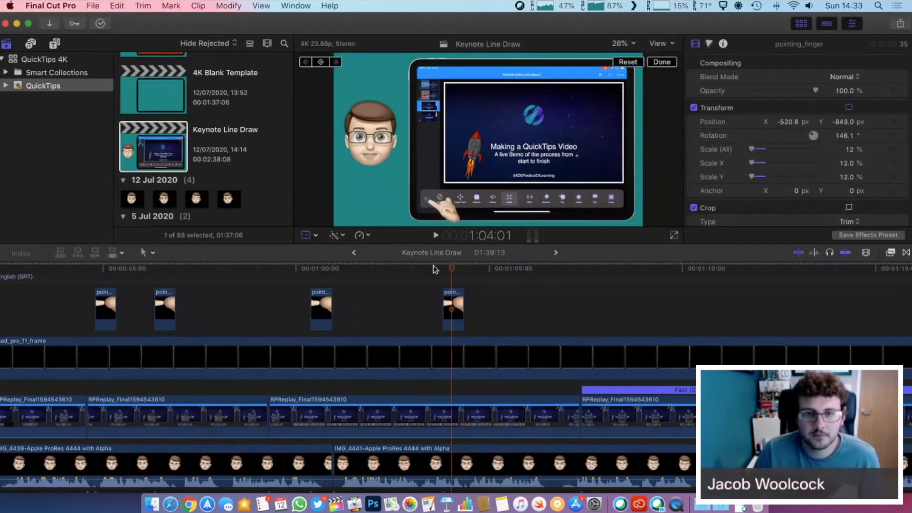
left_click(434, 269)
key("space")
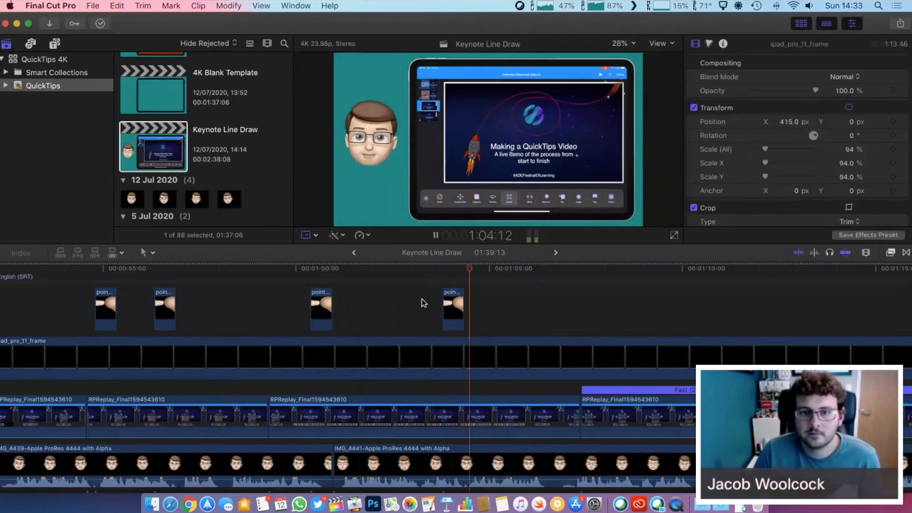
Paste a pointing finger around 1:07, rotated about 24° and positioned at about X 362, Y -893 px below the iPad's lower toolbar
scroll(422, 303, "right", 5)
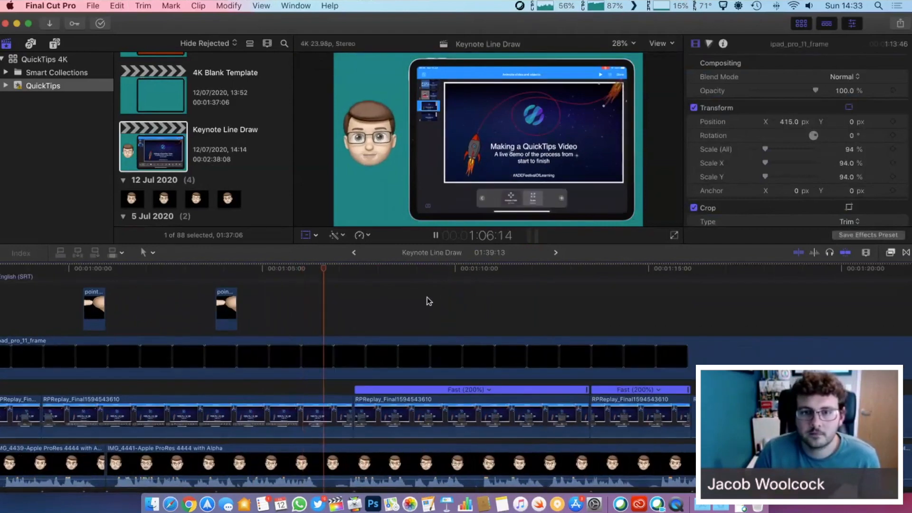
key("space")
key("shift+t")
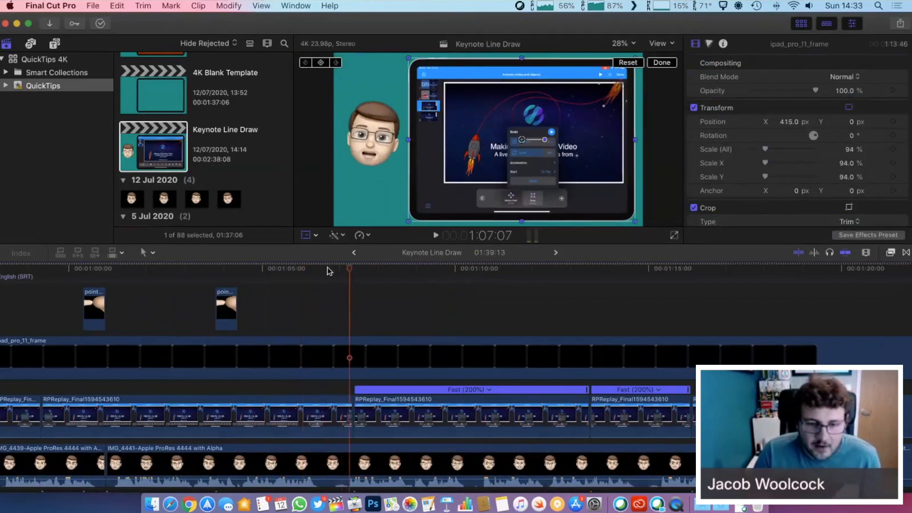
key("super+v")
left_click(340, 270)
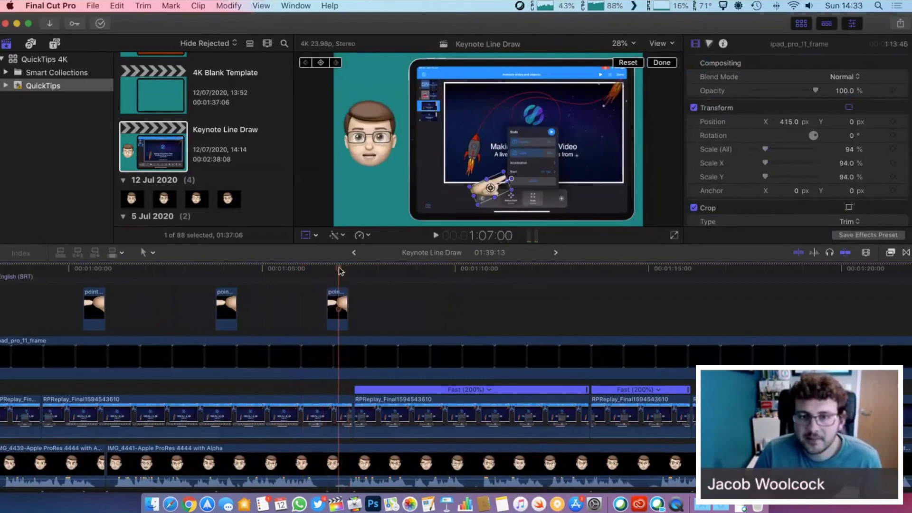
left_click(490, 195)
left_click_drag(490, 195, 517, 218)
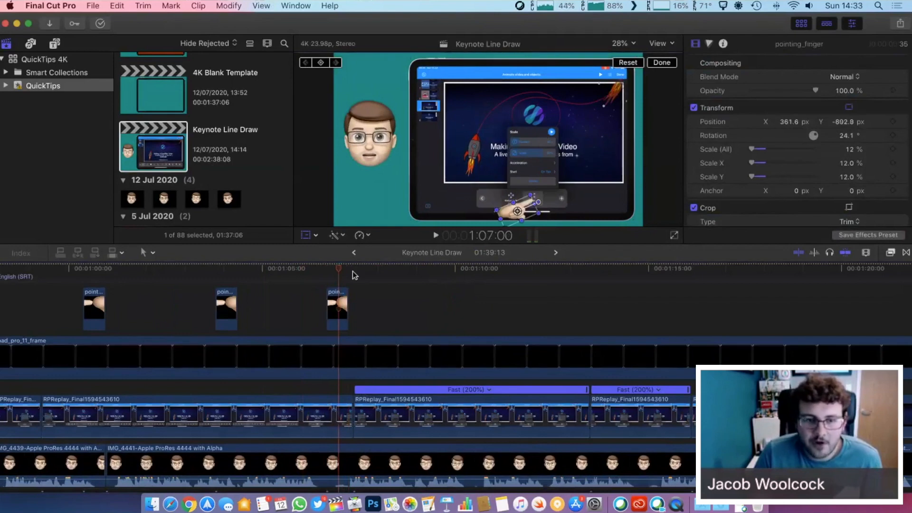
Nudge the pointing finger clip near 1:07 slightly earlier, and play the timeline from there to about 1:20
left_click(333, 302)
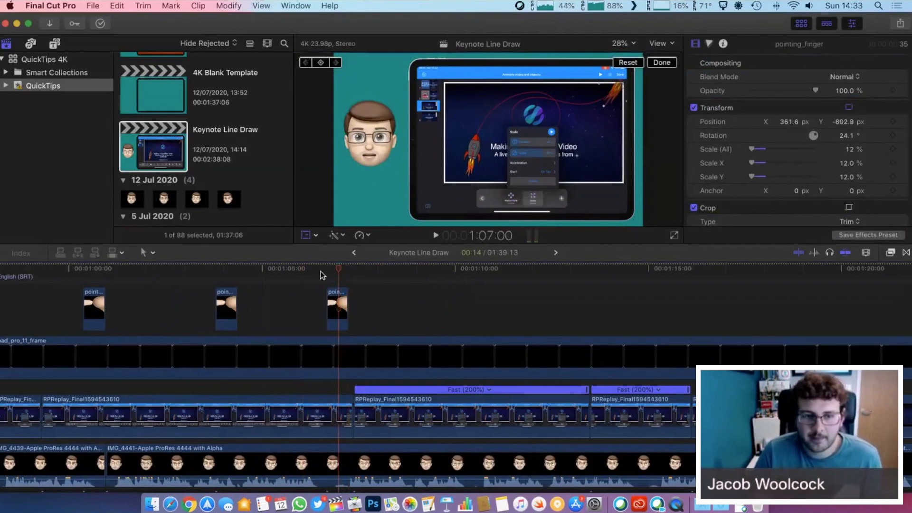
left_click(317, 269)
key("space")
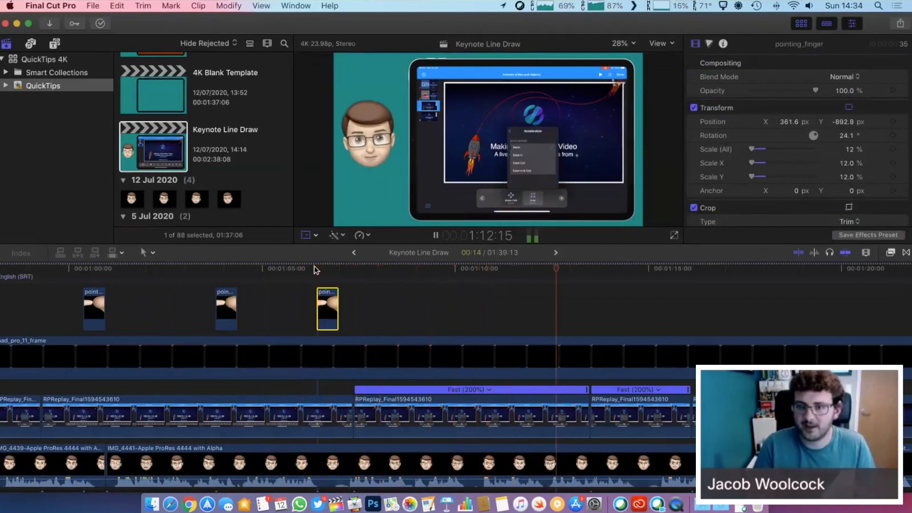
scroll(438, 314, "right", 5)
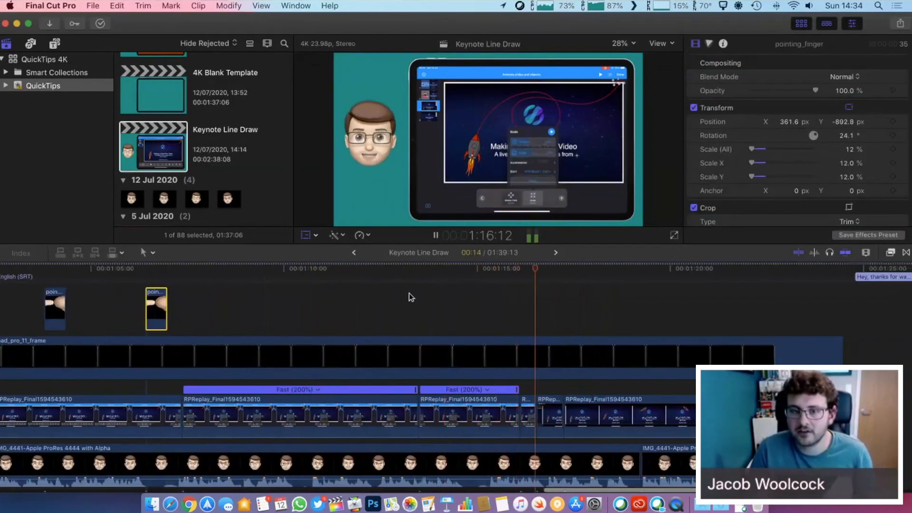
scroll(412, 298, "right", 3)
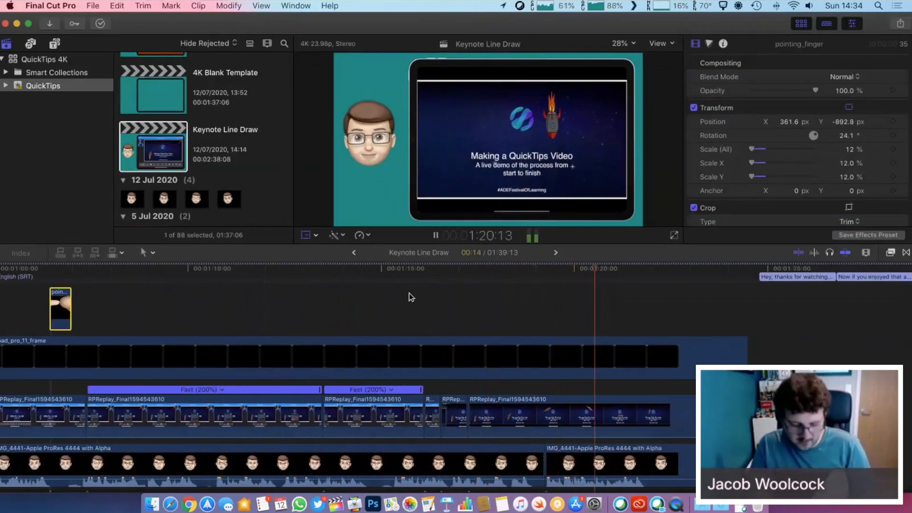
key("space")
Return to the start of the timeline and play the opening title sequence to examine its text and icon
key("super+minus")
key("super+minus")
key("super+minus")
key("super+minus")
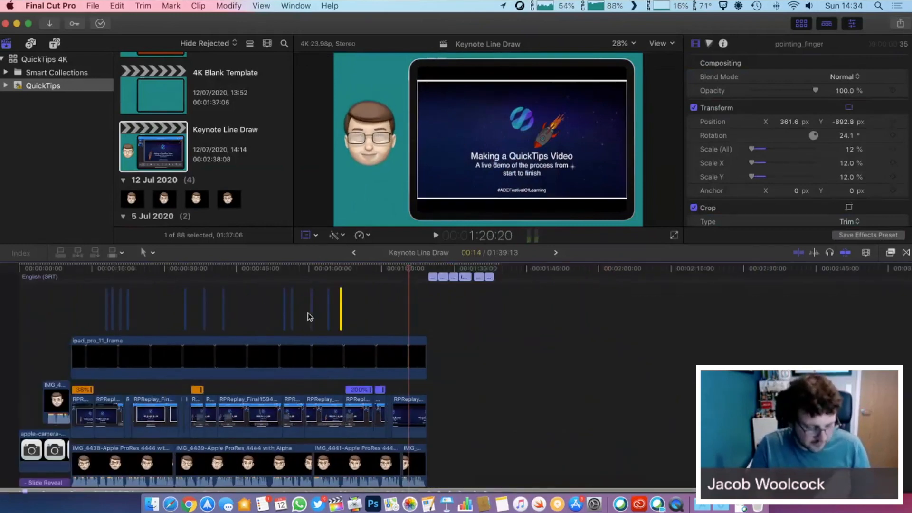
scroll(318, 317, "down", 4)
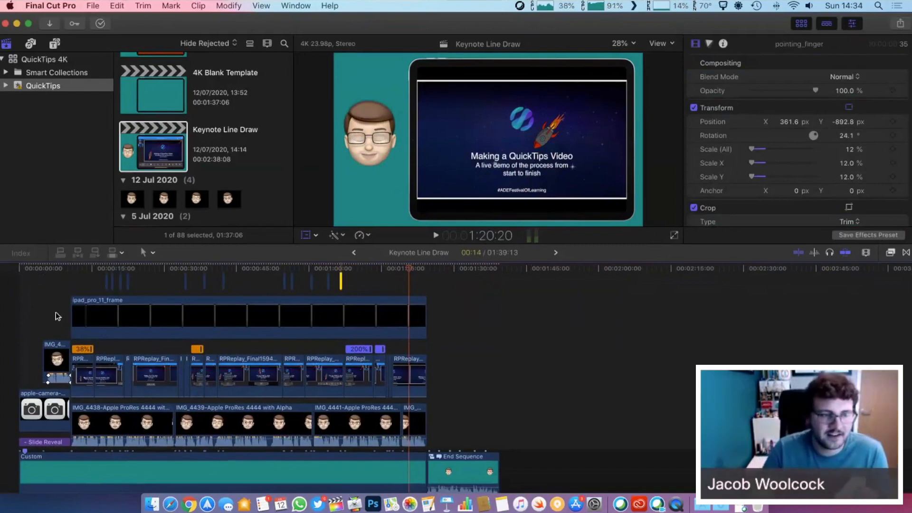
left_click(59, 269)
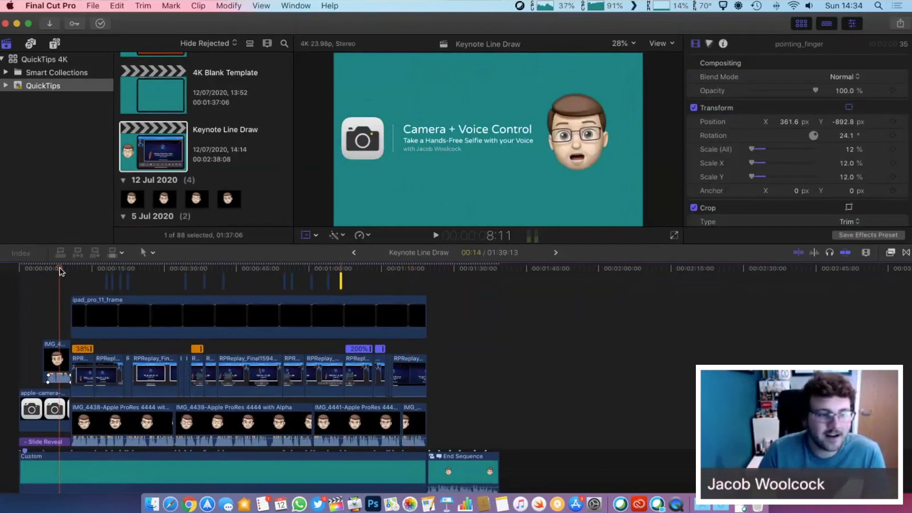
left_click(45, 267)
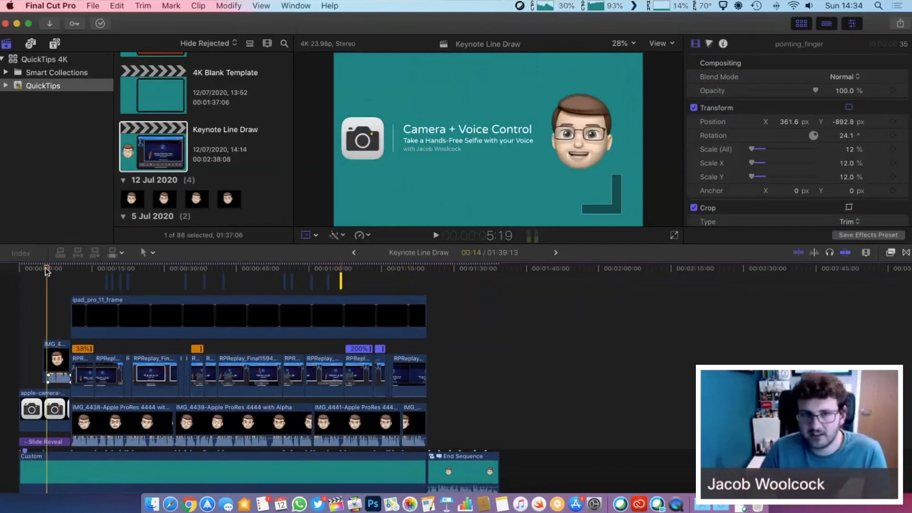
left_click(12, 270)
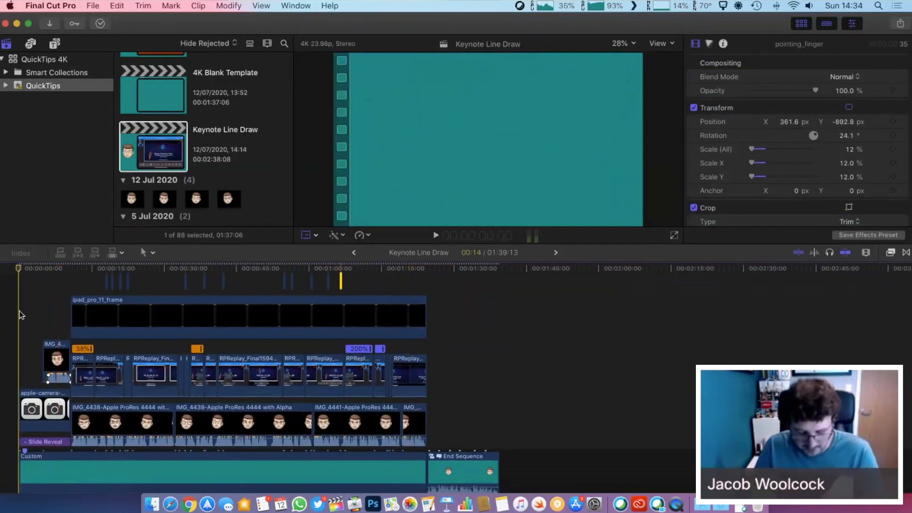
key("super+equal")
key("super+equal")
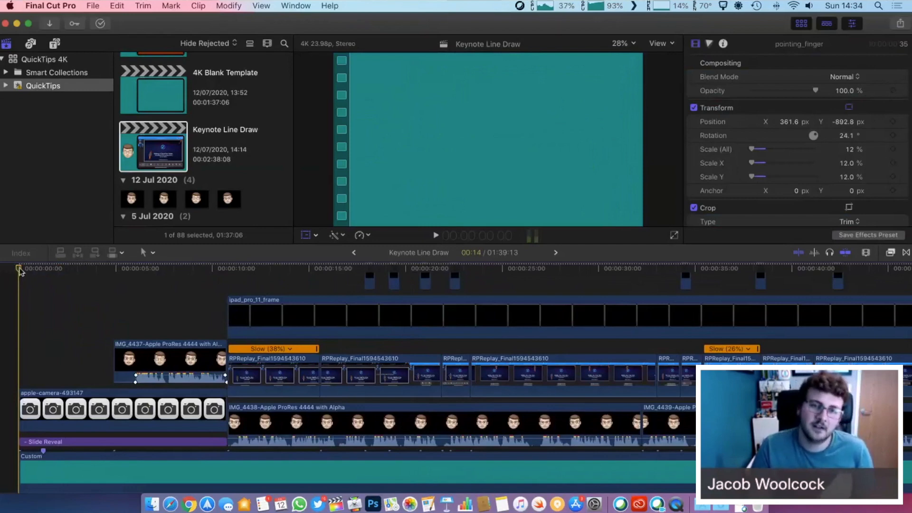
key("space")
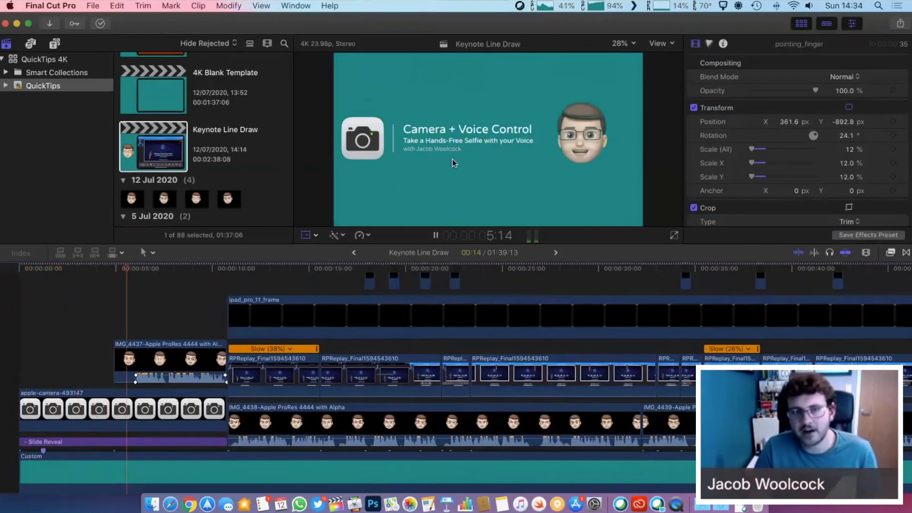
key("space")
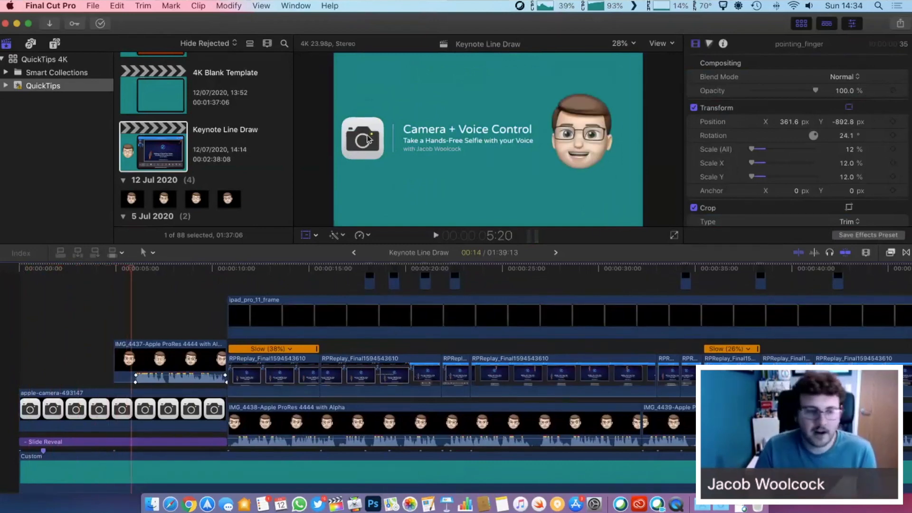
Replace the opening title's main heading with "Keynote"
left_click(475, 134)
double_click(475, 134)
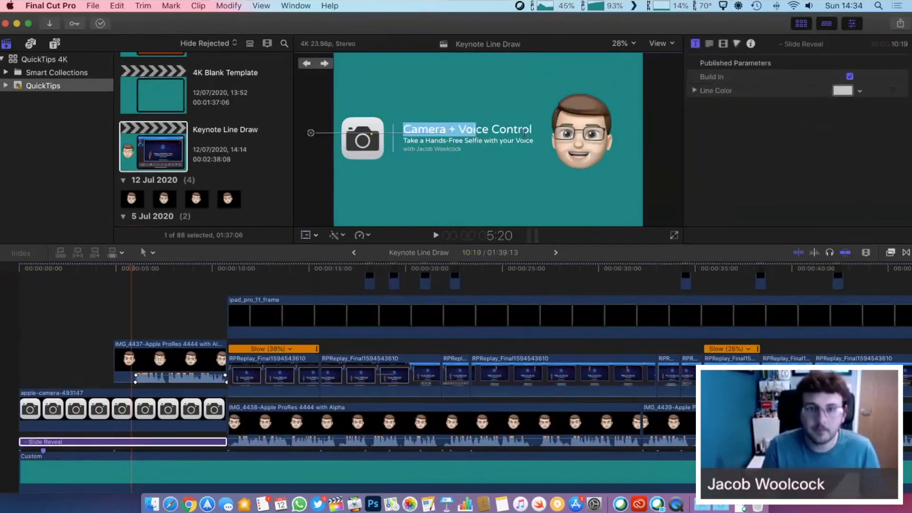
type("Keynote")
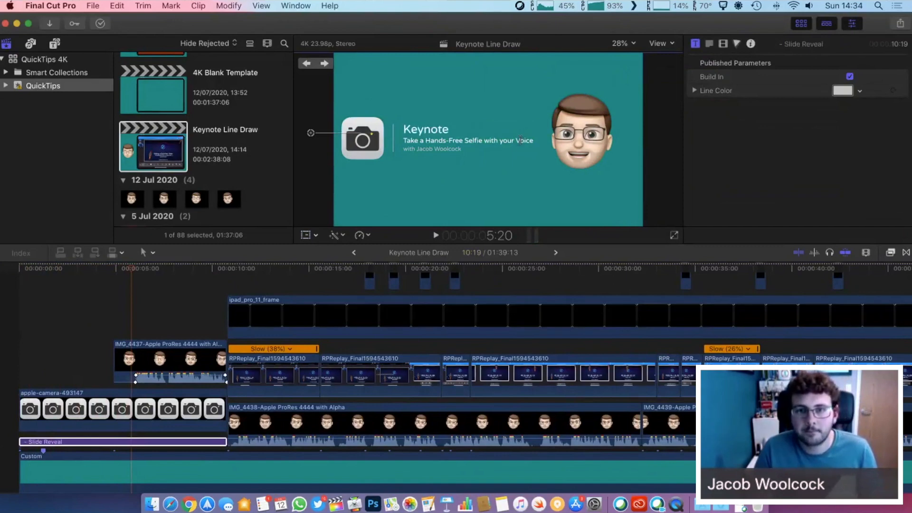
Replace the opening title's subtitle with "Create Natural Animations on a Line Path", correcting the typing errors
left_click_drag(528, 140, 406, 140)
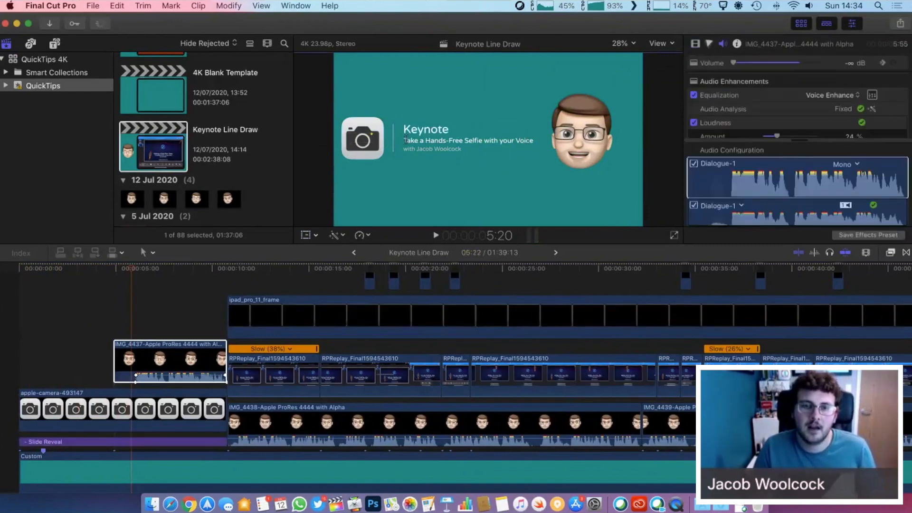
double_click(408, 140)
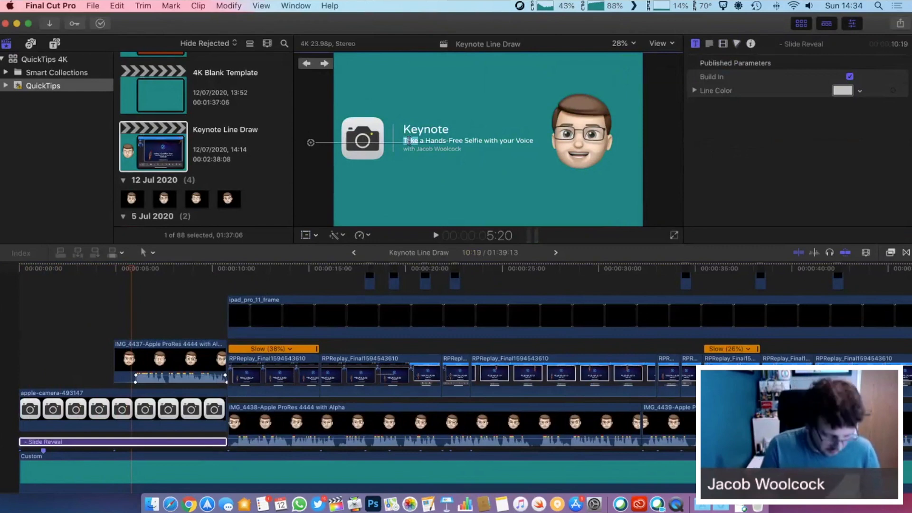
triple_click(408, 140)
type("Create")
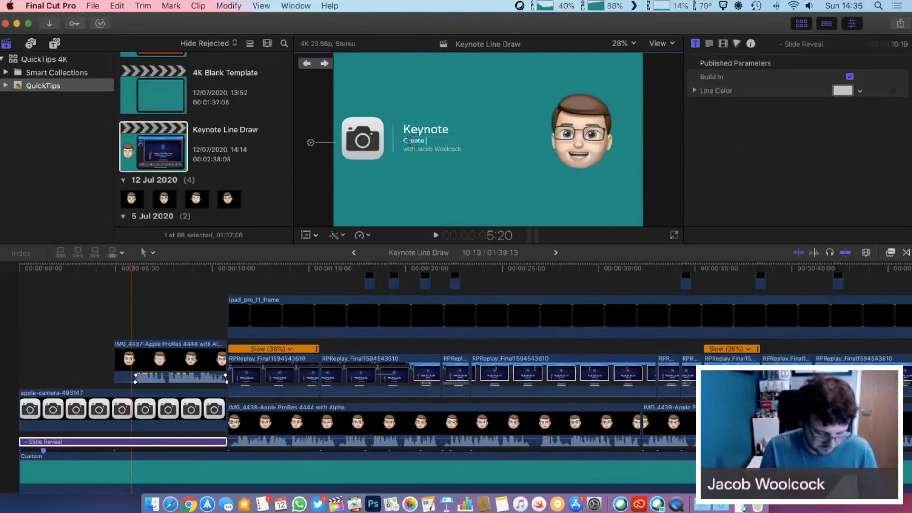
type(" Anatur")
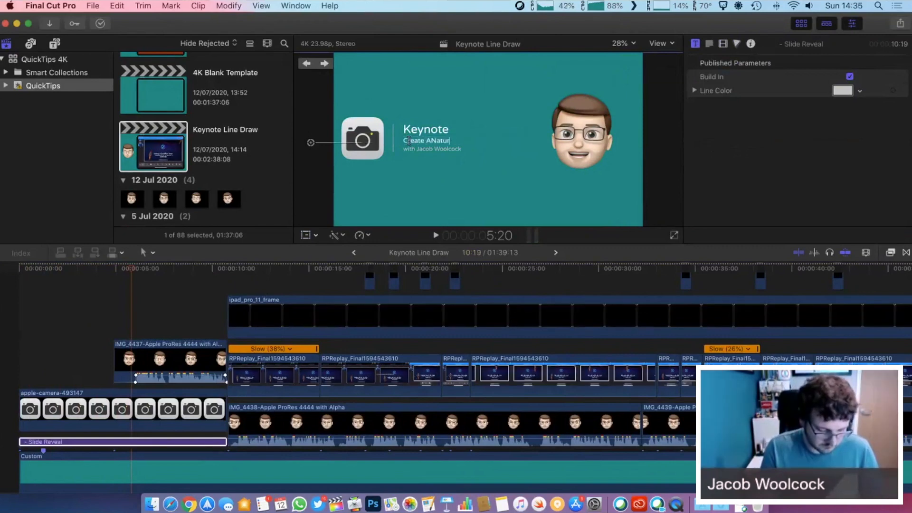
type("al ANimations on a ")
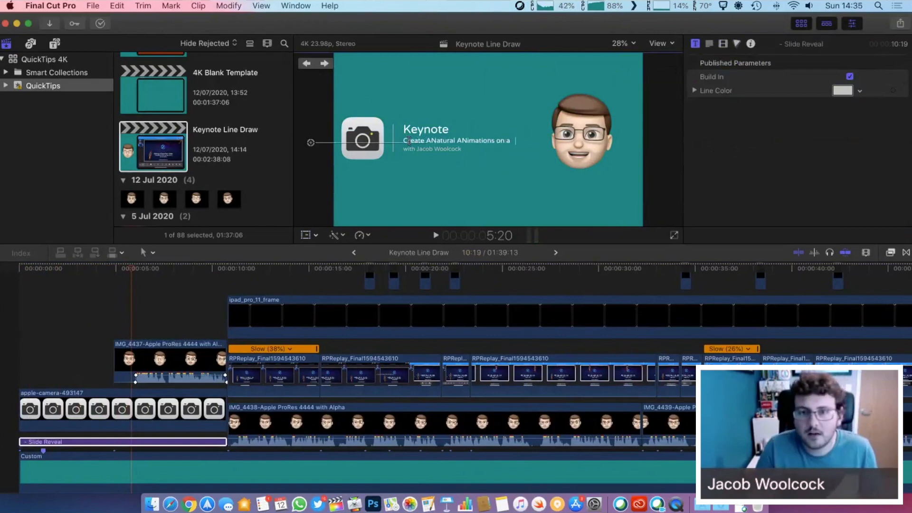
type("Line Pi")
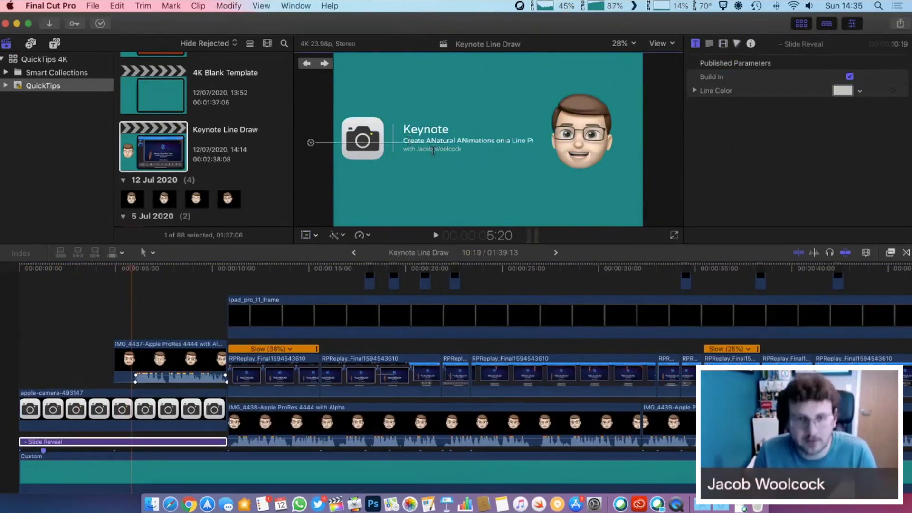
key("BackSpace")
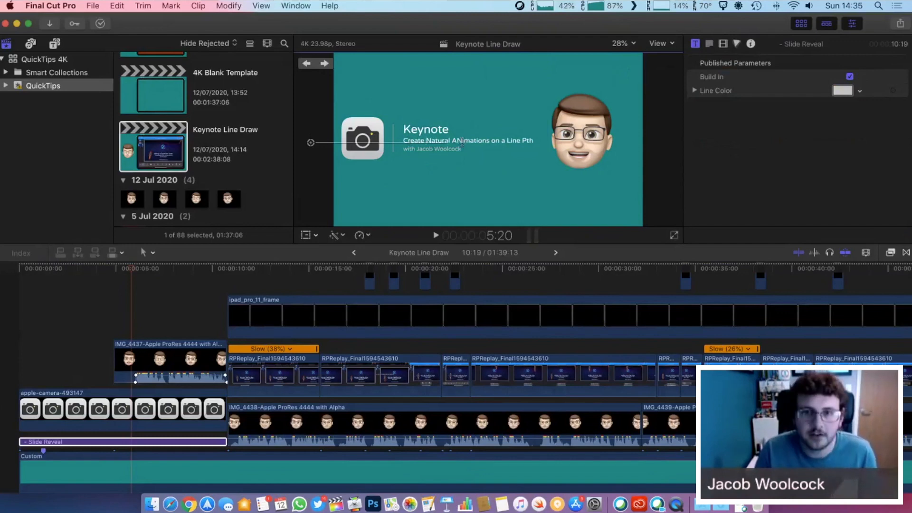
key("BackSpace")
type("n")
left_click(525, 142)
type("a")
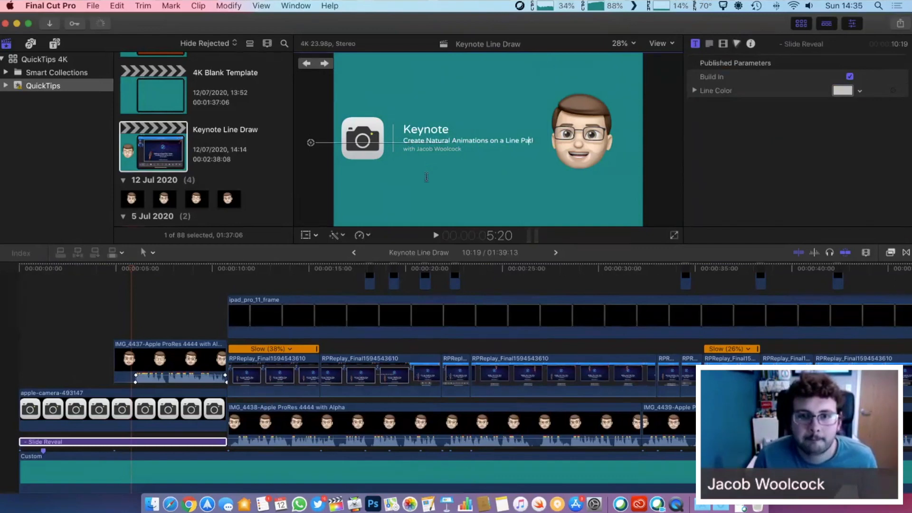
Reword the subtitle to "Create animations along on a Line Path", removing "Natural" and lowercasing "animations"
double_click(438, 141)
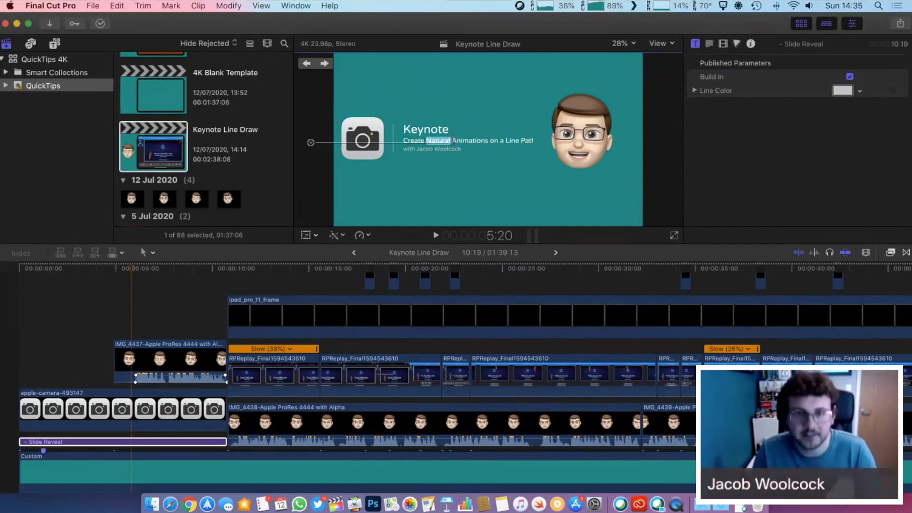
key("BackSpace")
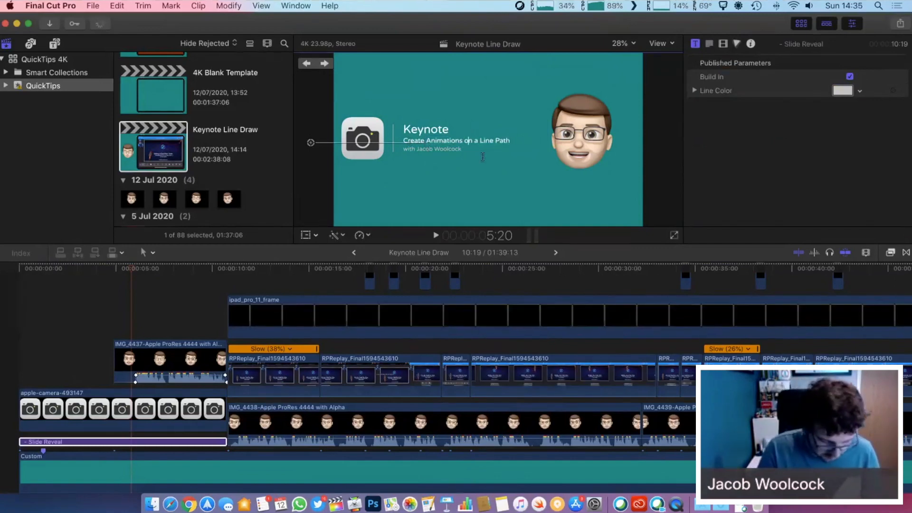
type("along")
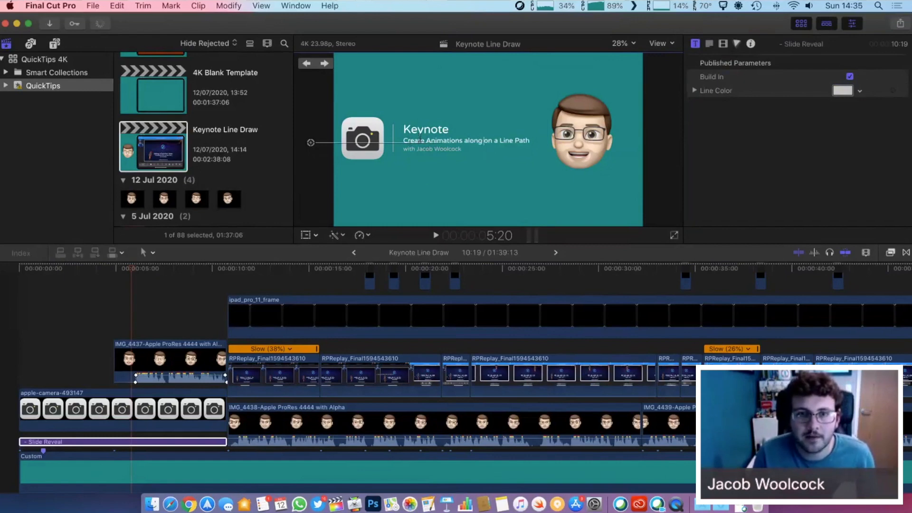
left_click(429, 140)
key("BackSpace")
type("a")
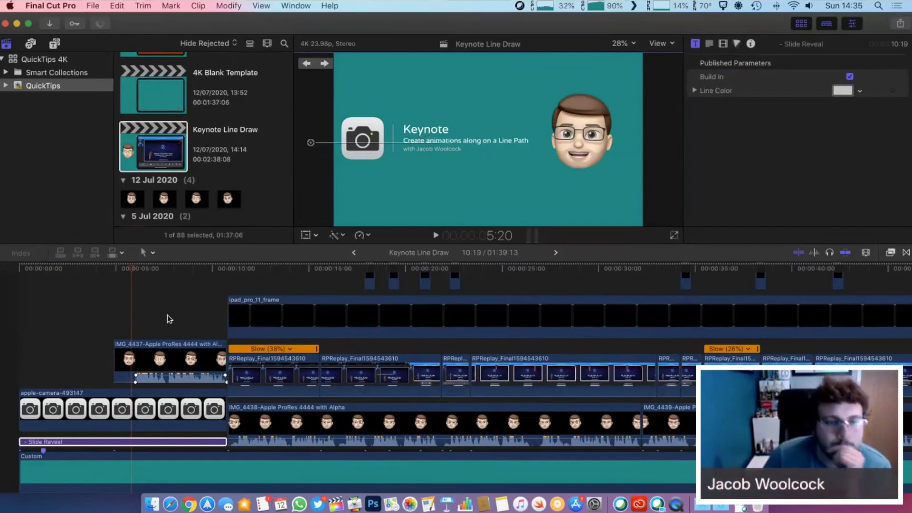
Add the iOS10-960x960_Keynote-Icon_US-EN image above the camera icon at the timeline start and extend it to the camera clip's end
left_click(168, 361)
scroll(208, 163, "down", 5)
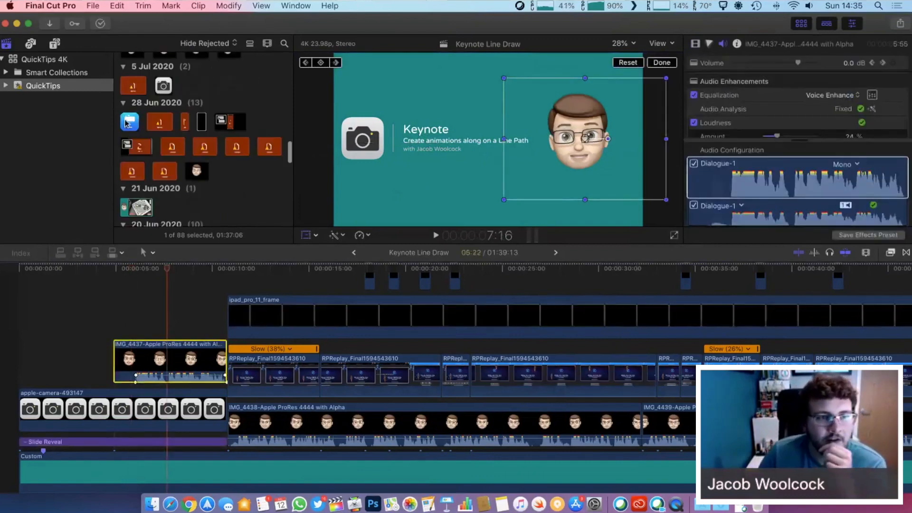
left_click(129, 122)
left_click_drag(137, 122, 22, 376)
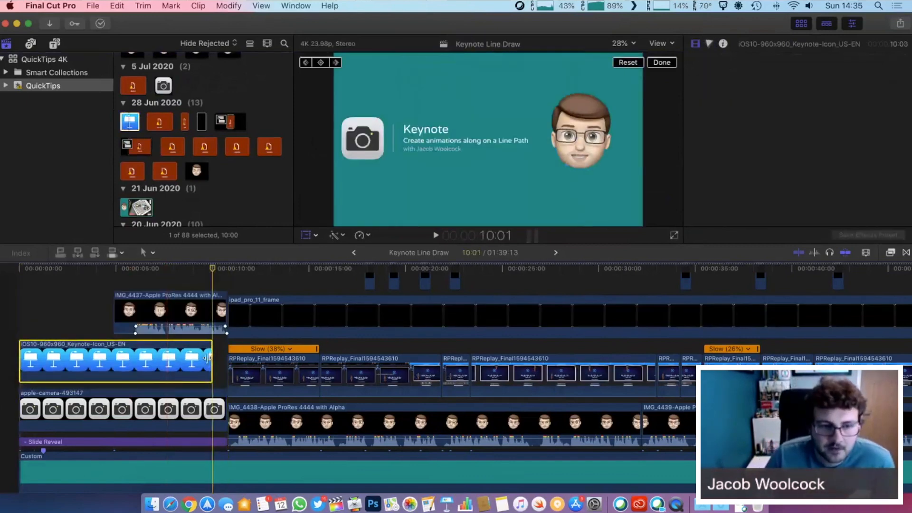
left_click_drag(208, 357, 226, 358)
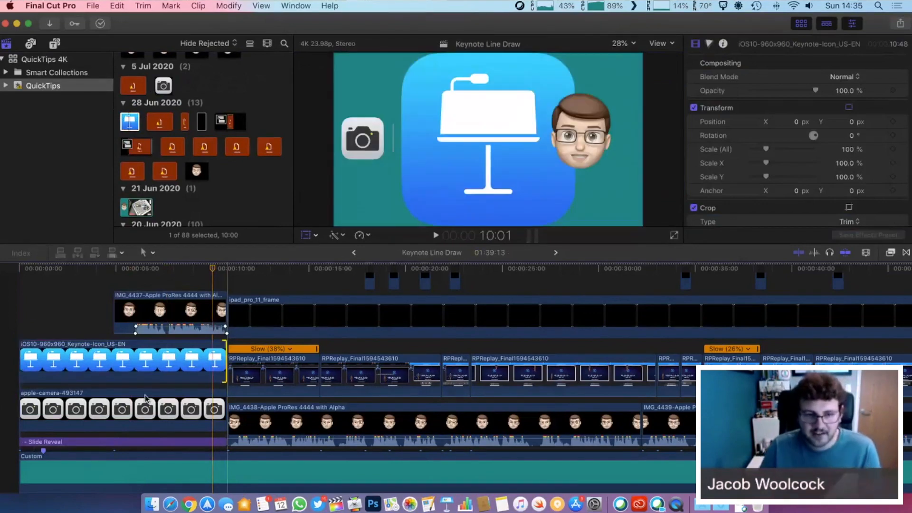
Paste the camera icon clip's position, scale and crop attributes onto the Keynote icon clip, with keyframe timing set to Stretch to Fit
left_click(111, 412)
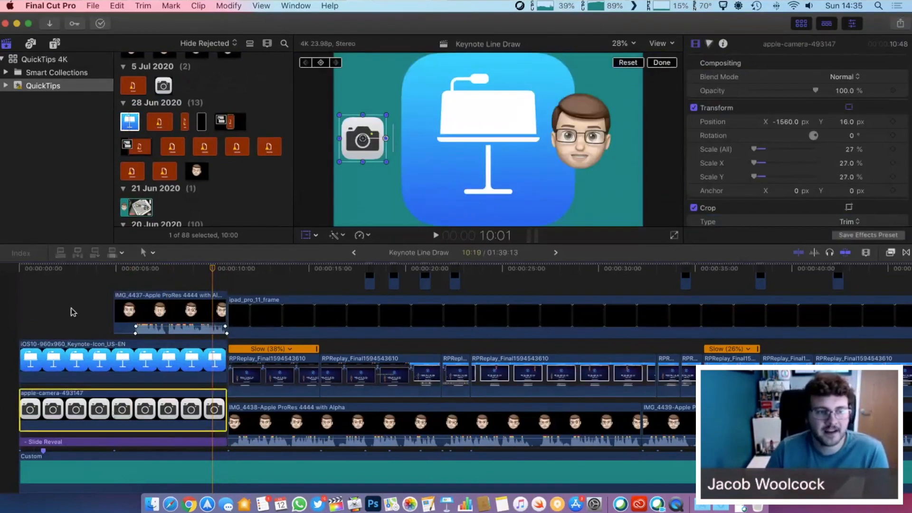
left_click(71, 267)
left_click(17, 268)
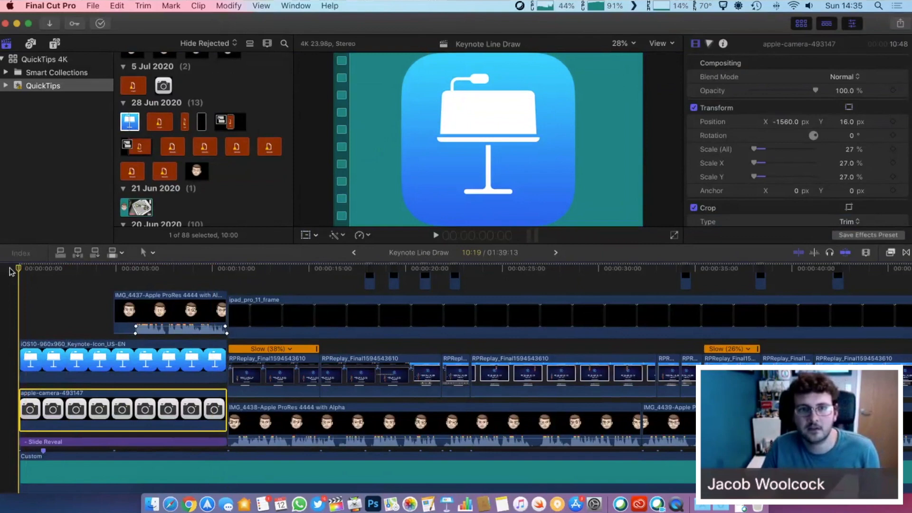
key("space")
key("space")
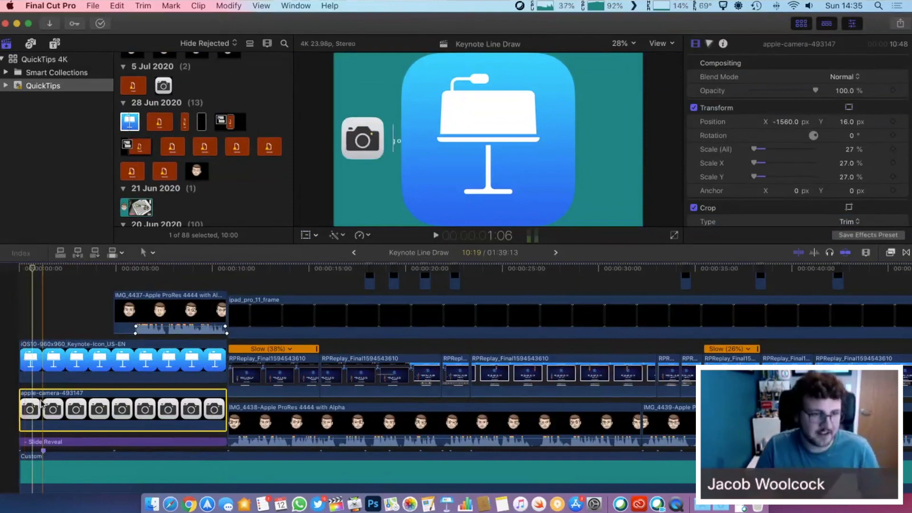
left_click(43, 375)
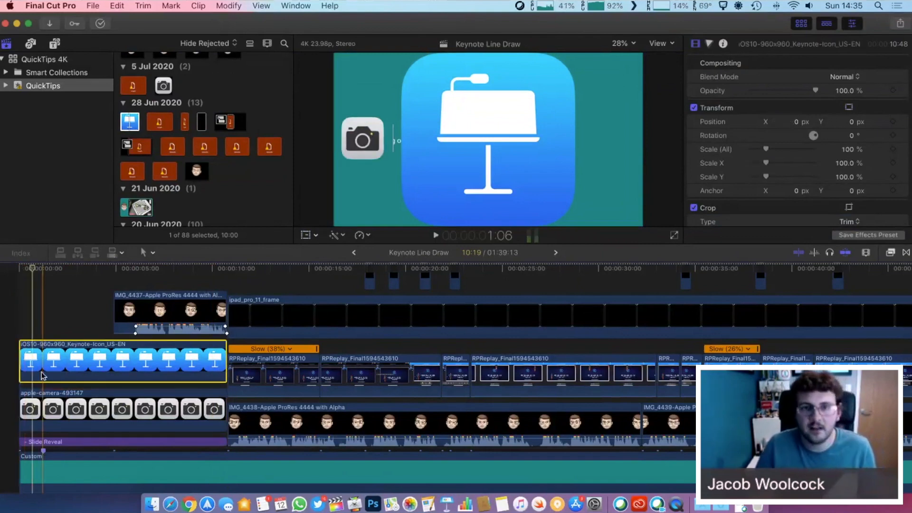
key("super+shift+v")
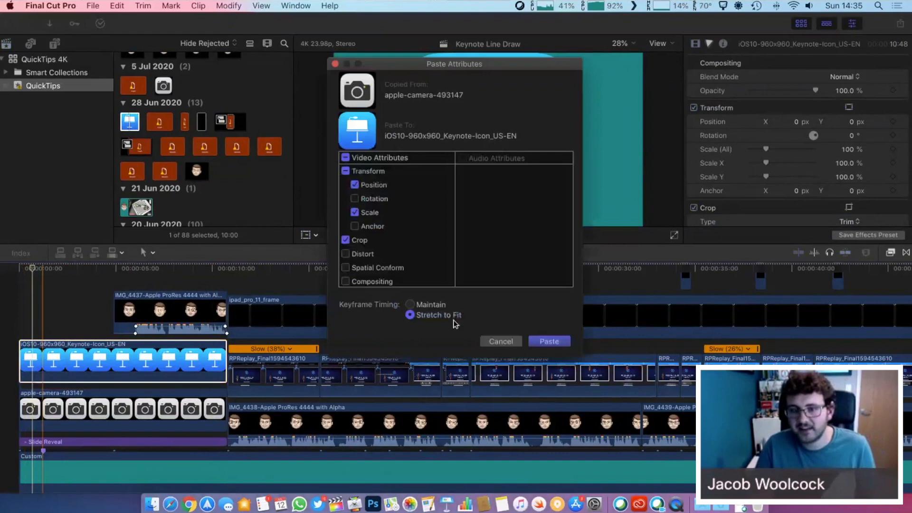
left_click(549, 341)
Delete the camera icon clip from the timeline and play the opening from the start to check the Keynote icon
left_click(56, 410)
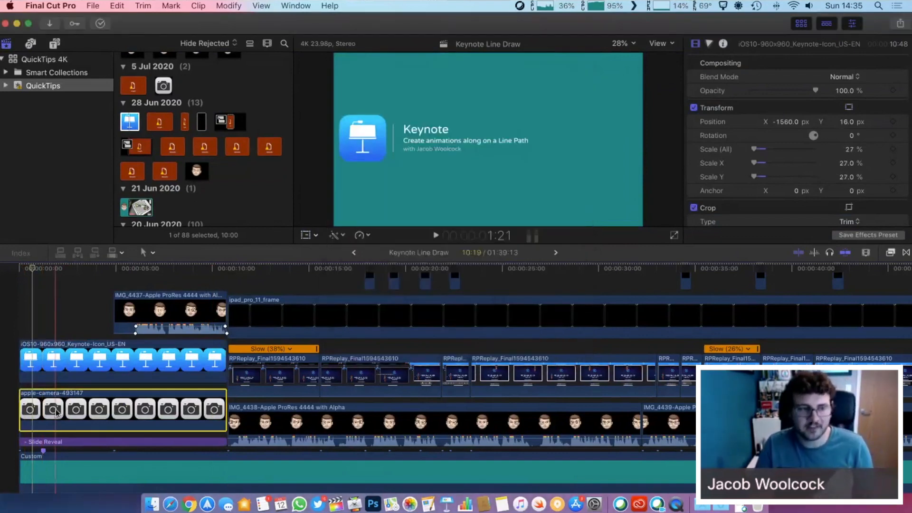
key("Delete")
key("Home")
key("v")
key("v")
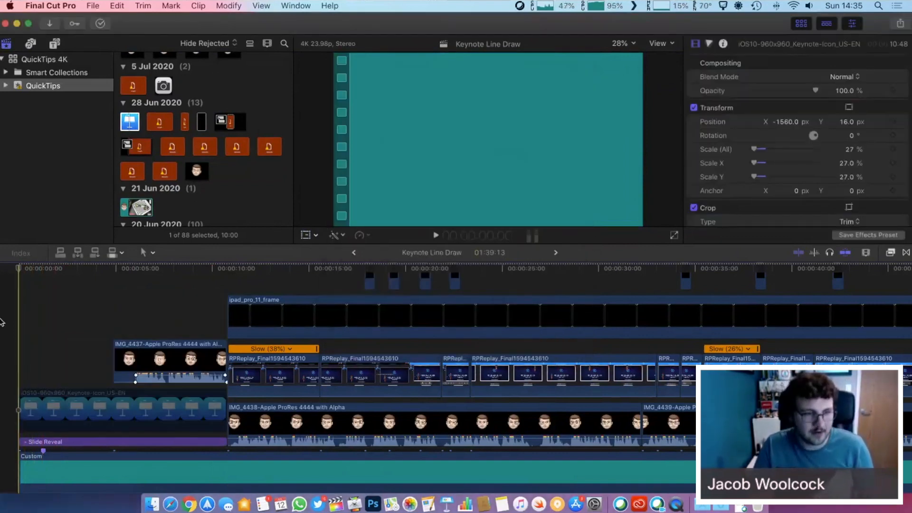
key("space")
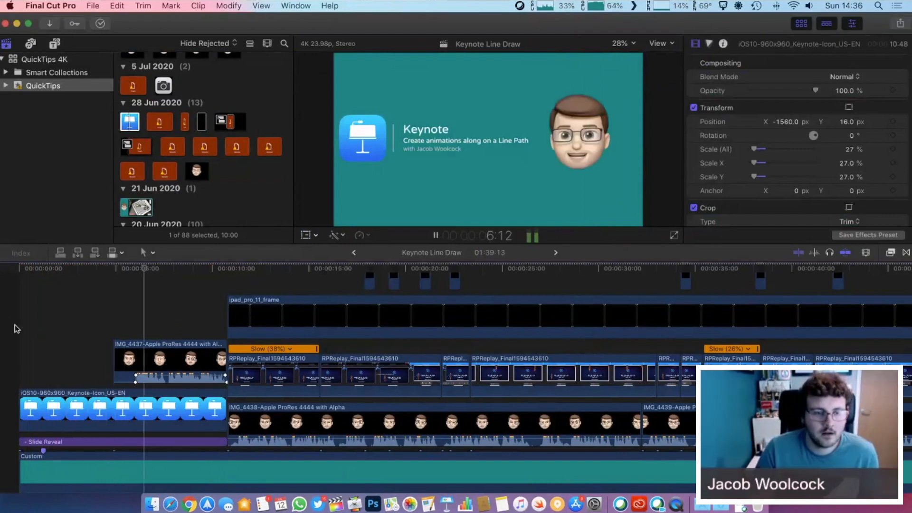
key("space")
Move the opening memoji clip one second earlier, shorten the Keynote icon and Slide Reveal title to its new end, and play it back
scroll(34, 347, "down", 2)
scroll(85, 348, "down", 2)
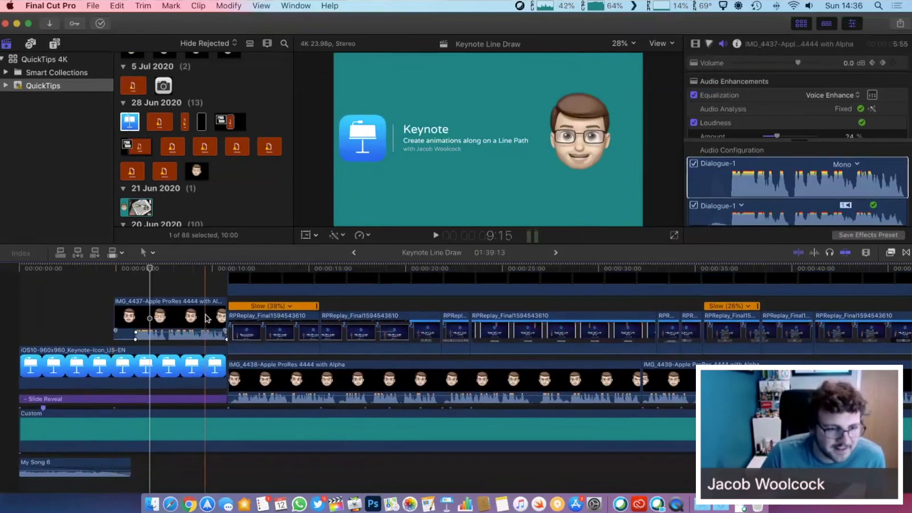
left_click_drag(206, 317, 183, 317)
left_click_drag(225, 355, 206, 355)
left_click_drag(225, 400, 205, 401)
left_click(82, 301)
key("space")
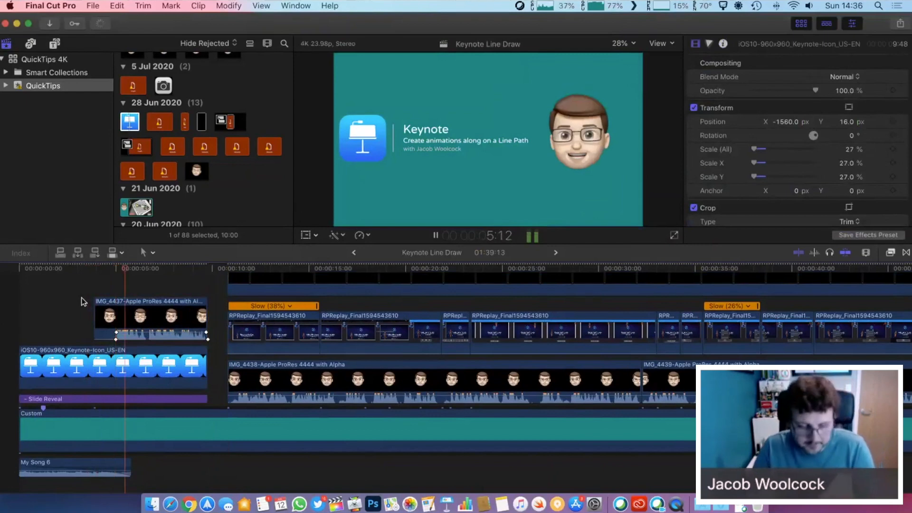
key("space")
Shift all connected clips after the opening one second earlier so they start directly where the opening clips end
key("super+minus")
key("super+minus")
scroll(80, 319, "up", 3)
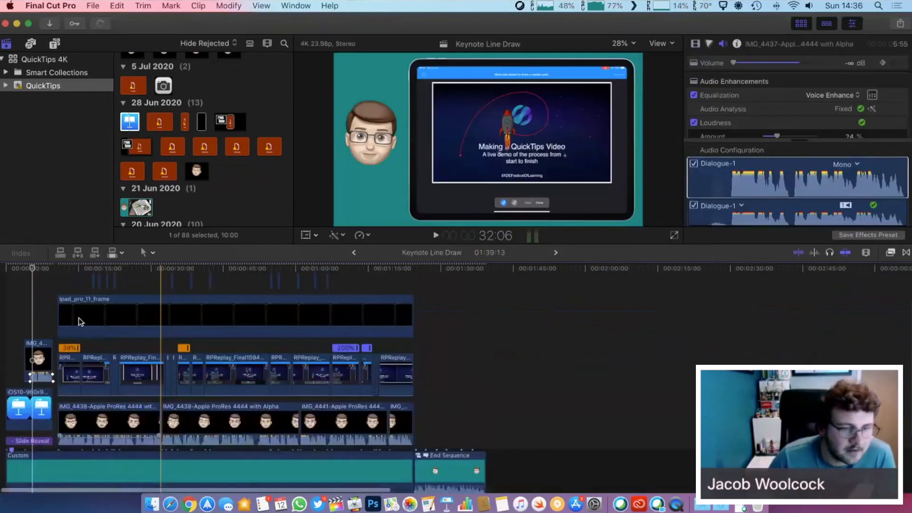
left_click_drag(415, 437, 61, 280)
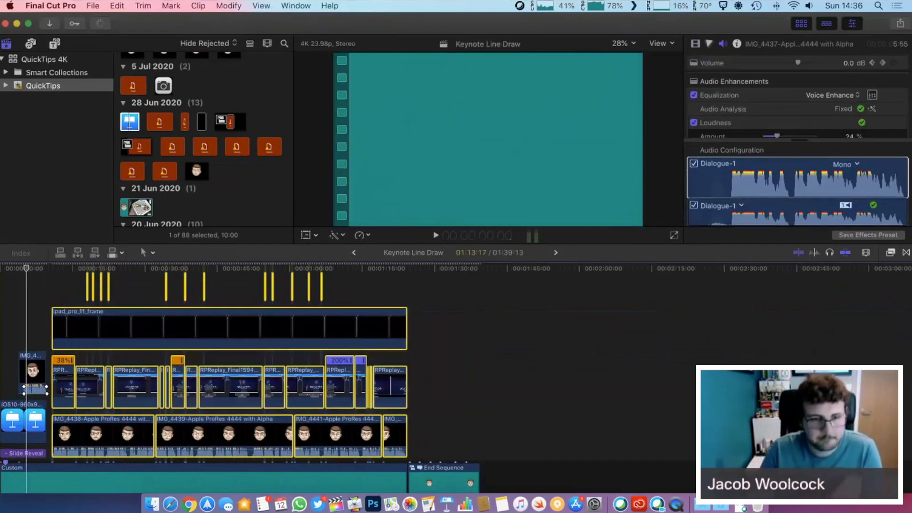
key("super+equal")
key("super+equal")
key("super+equal")
scroll(26, 324, "down", 3)
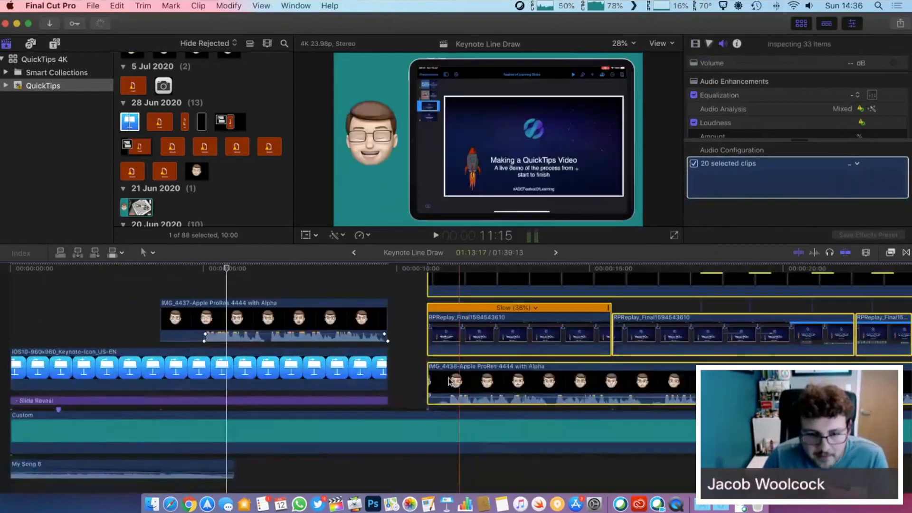
left_click_drag(453, 380, 416, 379)
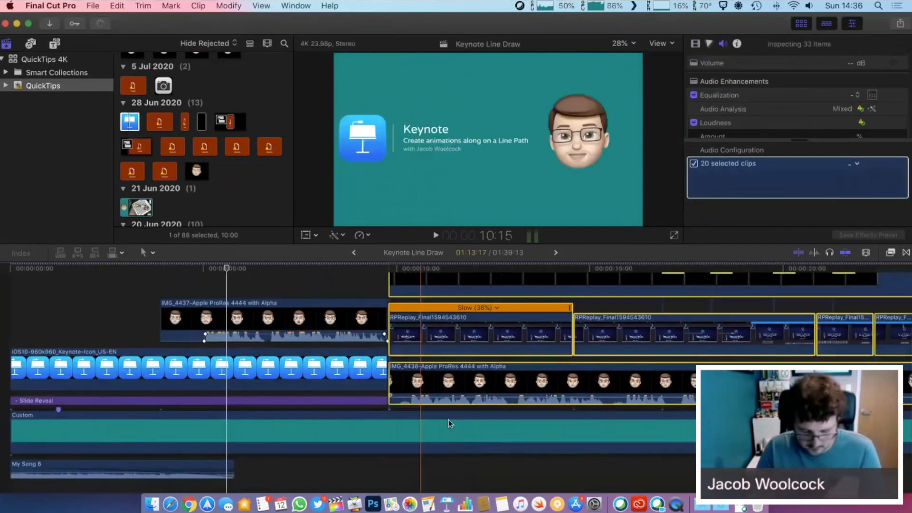
key("s")
Cut the teal Custom background where the last connected clips end and delete the leftover one-second piece before the End Sequence
key("super+minus")
key("super+minus")
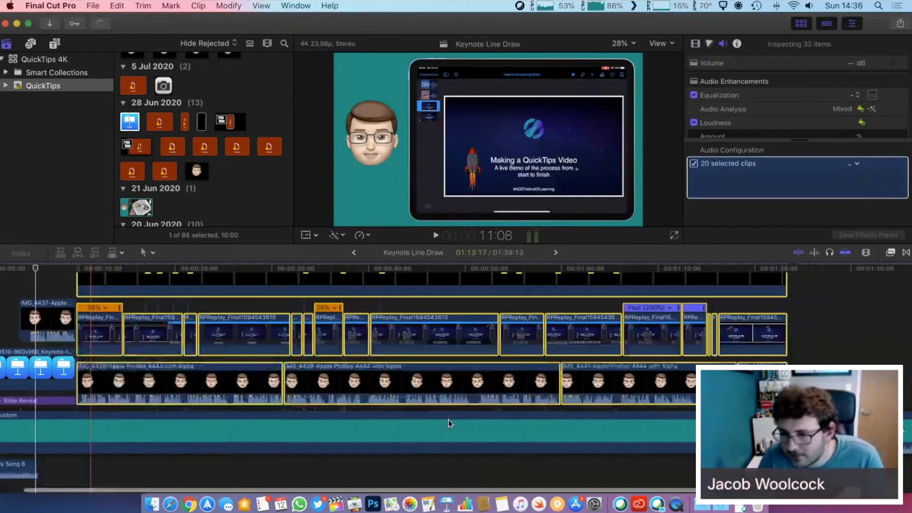
scroll(450, 424, "right", 1)
left_click(797, 396)
left_click(765, 431)
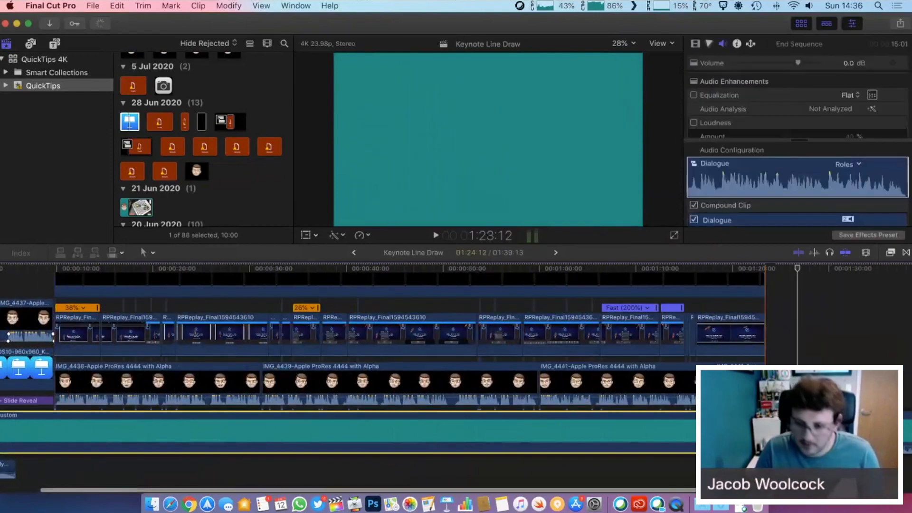
key("super+b")
left_click(766, 431)
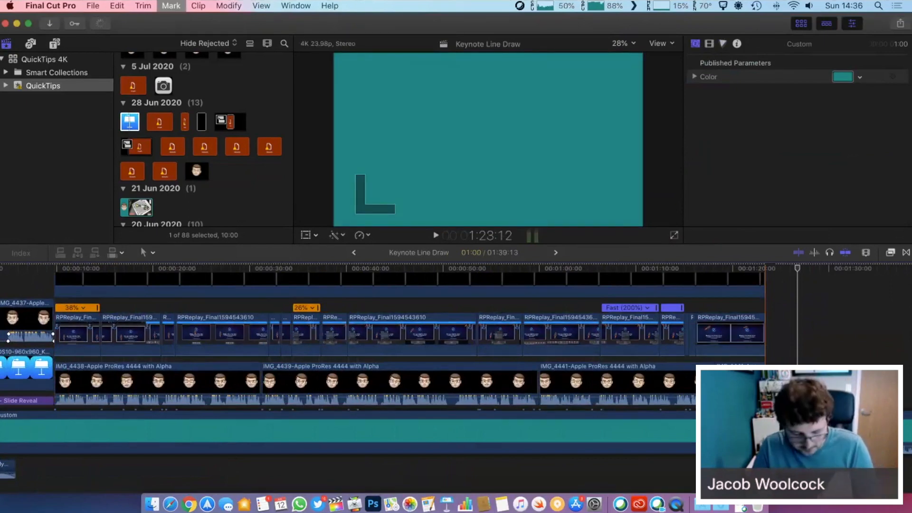
key("Delete")
key("super+minus")
key("super+minus")
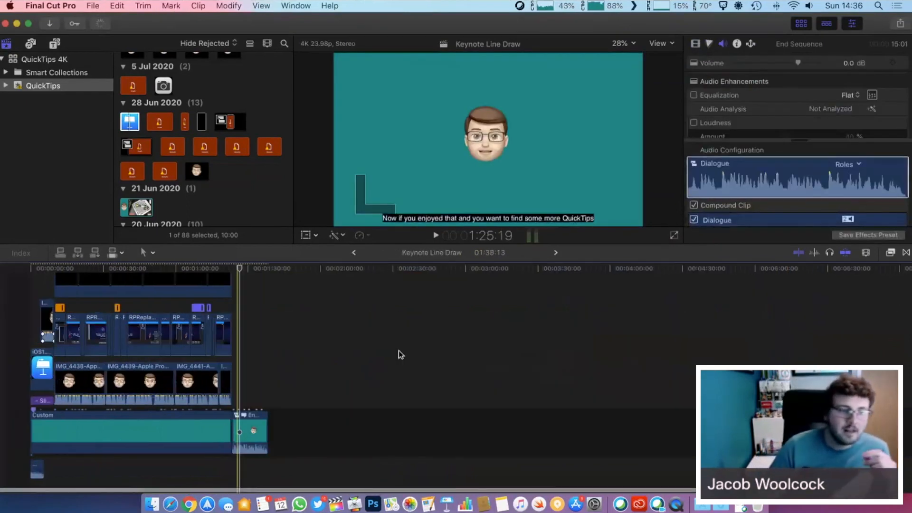
Look over the whole timeline, the existing projects in the library, and the End Sequence clip with its captions
scroll(33, 346, "up", 4)
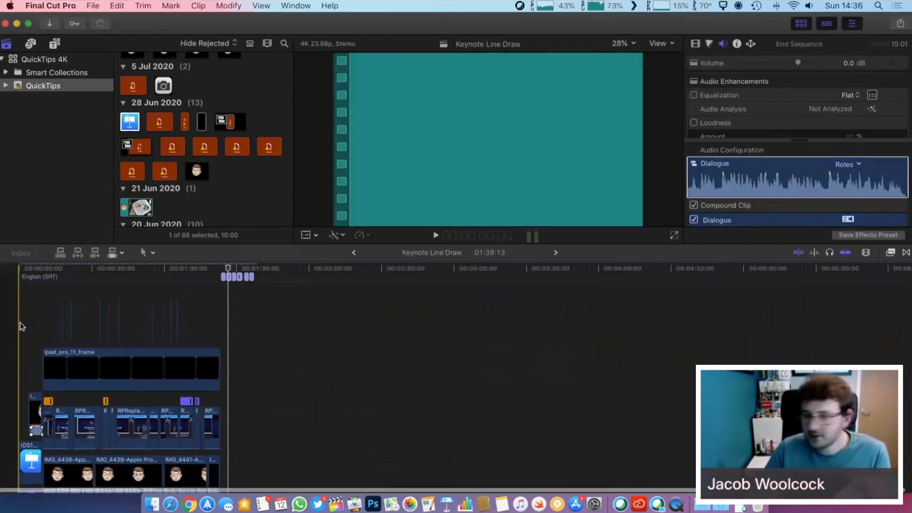
scroll(22, 326, "down", 3)
key("Home")
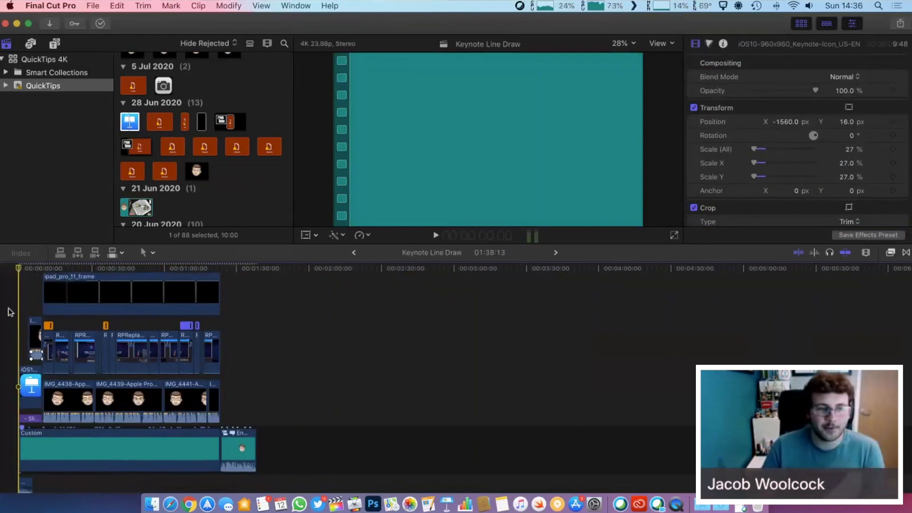
scroll(268, 142, "up", 5)
scroll(264, 159, "up", 5)
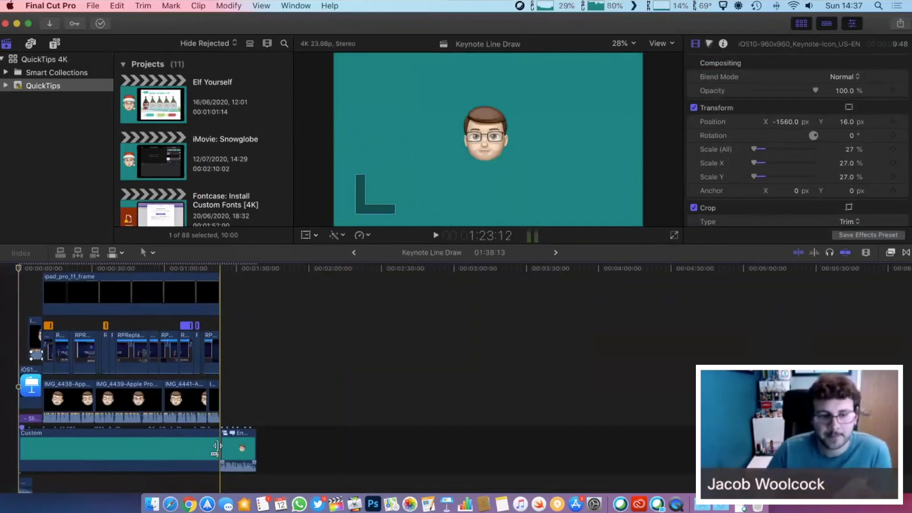
left_click(250, 447)
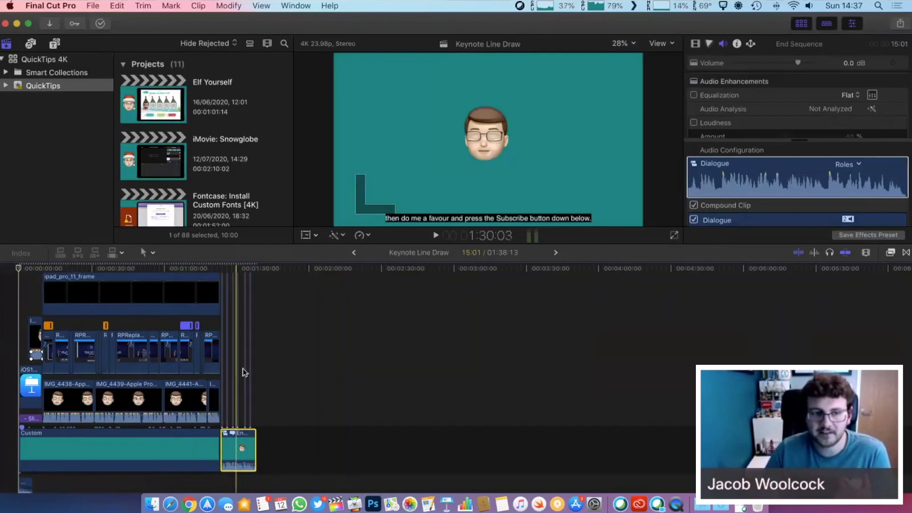
left_click(242, 268)
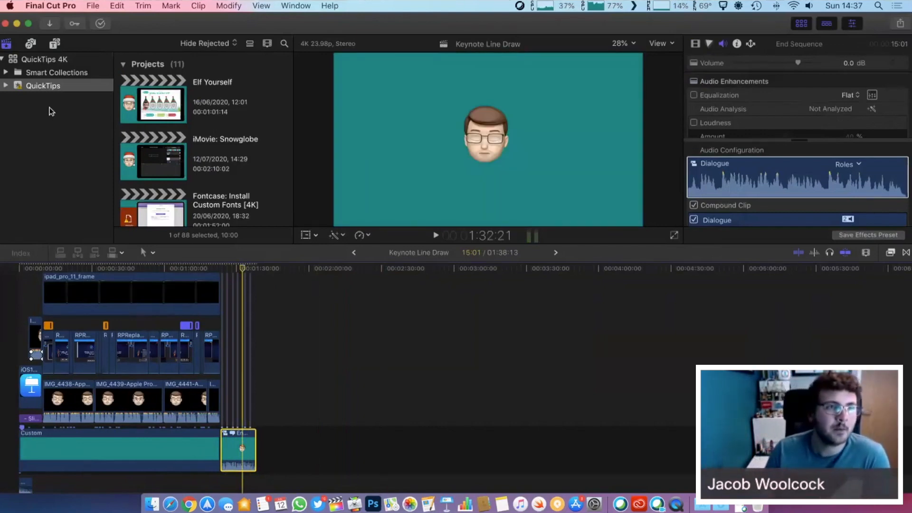
Send the Keynote Line Draw project to Compressor, minimise the Final Cut Pro window and select the project's job
left_click(93, 6)
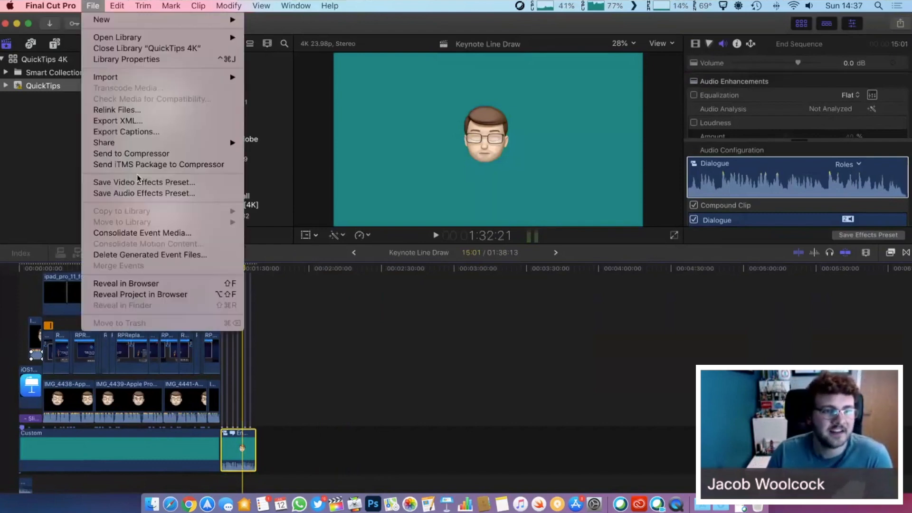
left_click(176, 158)
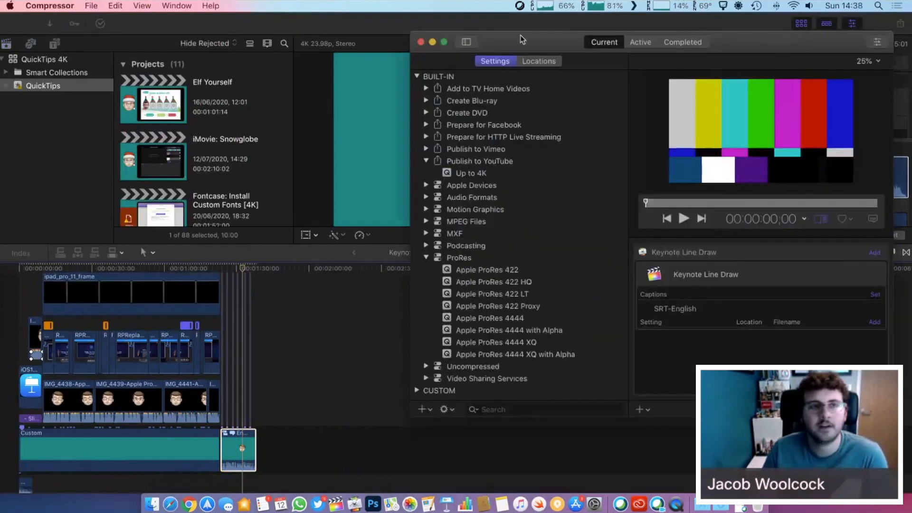
left_click_drag(521, 39, 320, 50)
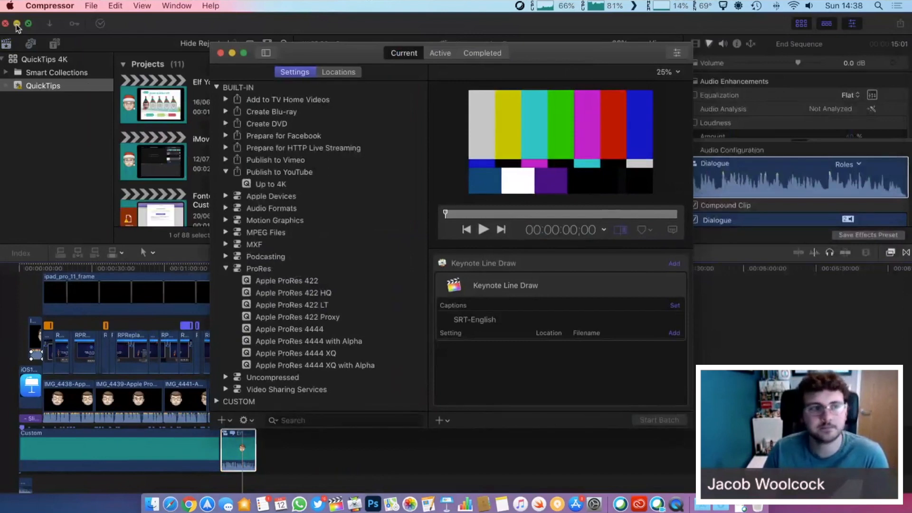
left_click(17, 23)
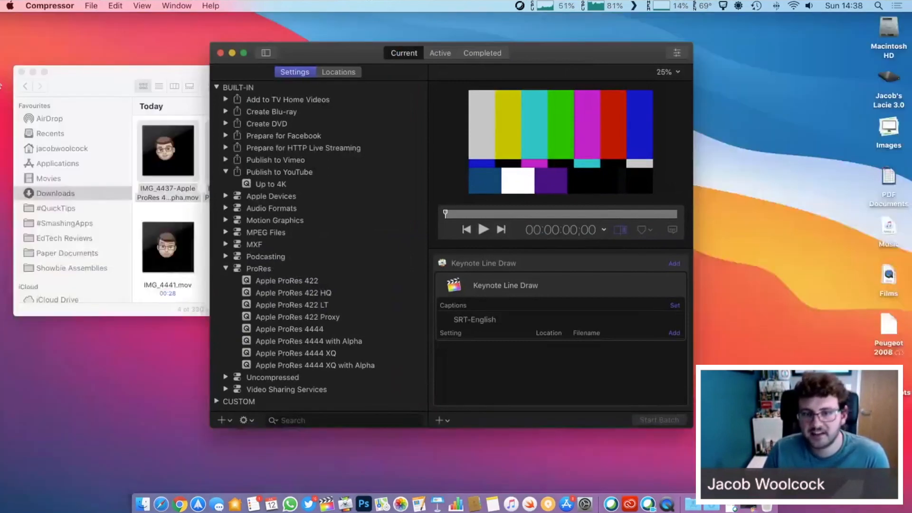
left_click(550, 292)
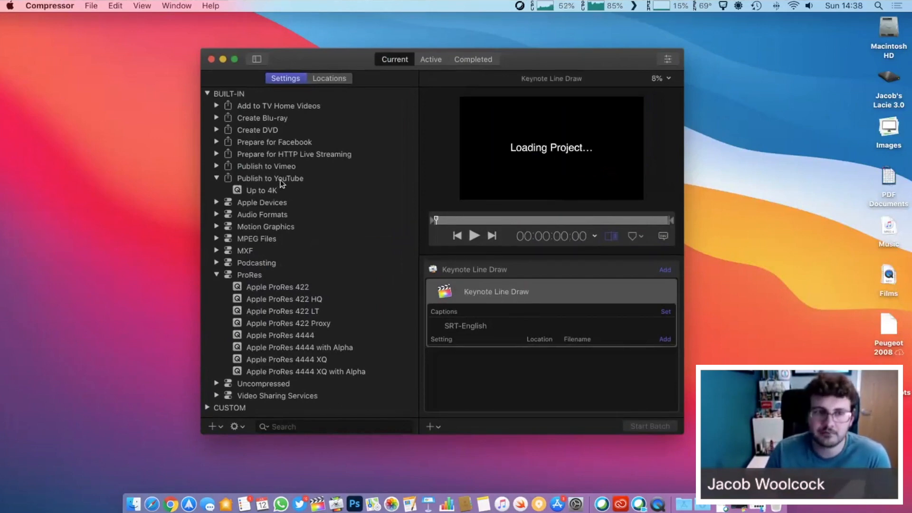
Examine the built-in export settings for Vimeo, HTTP Live Streaming, Facebook and DVD
left_click(216, 166)
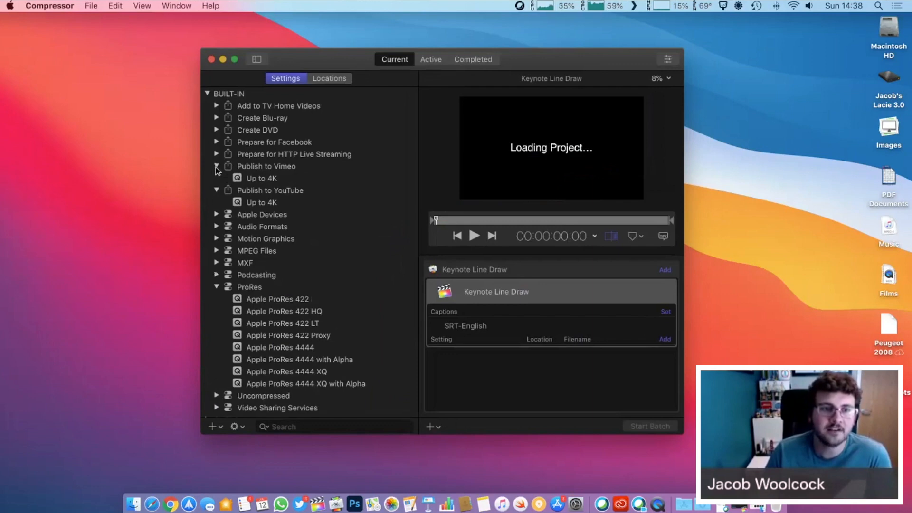
left_click(216, 166)
left_click(216, 154)
left_click(216, 154)
left_click(216, 142)
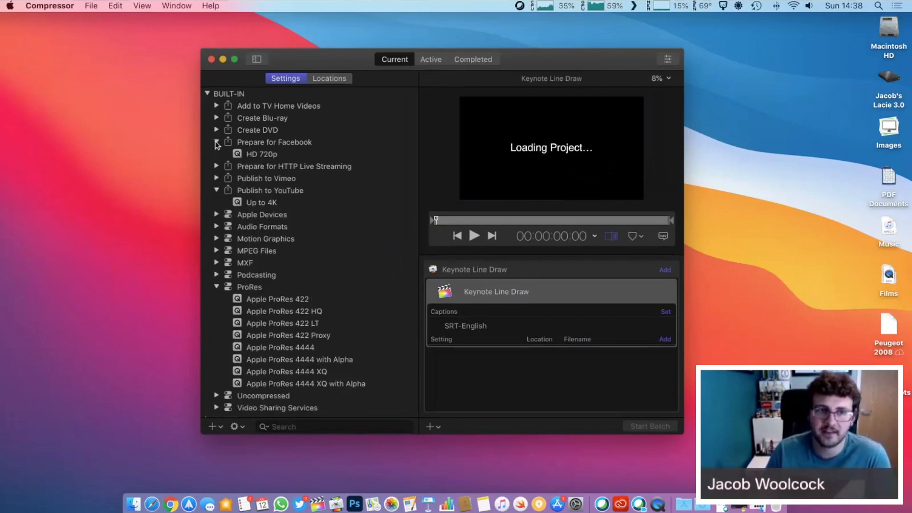
left_click(216, 142)
left_click(216, 130)
left_click(216, 130)
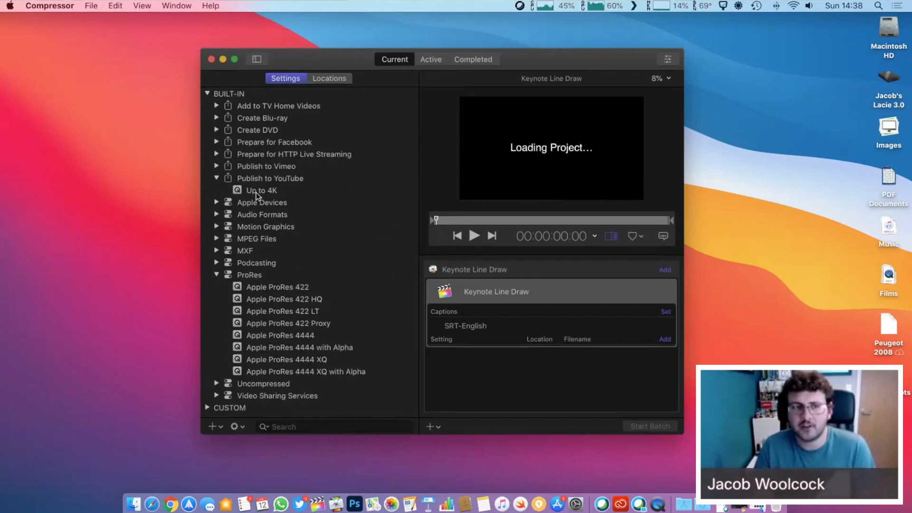
Add the YouTube "Up to 4K" setting to the Keynote Line Draw job, start the batch and show the active exports
mouse_move(238, 190)
left_mouse_down()
mouse_move(471, 277)
mouse_move(474, 333)
left_mouse_up()
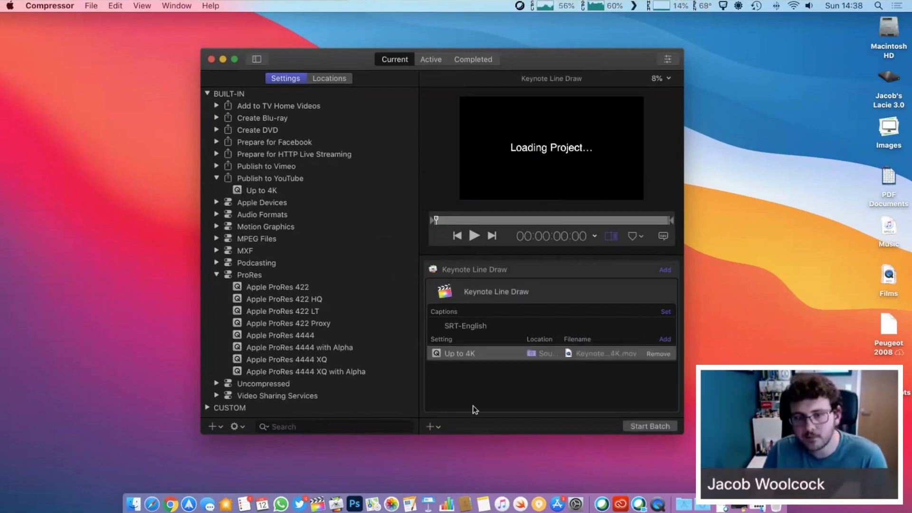
left_click(643, 426)
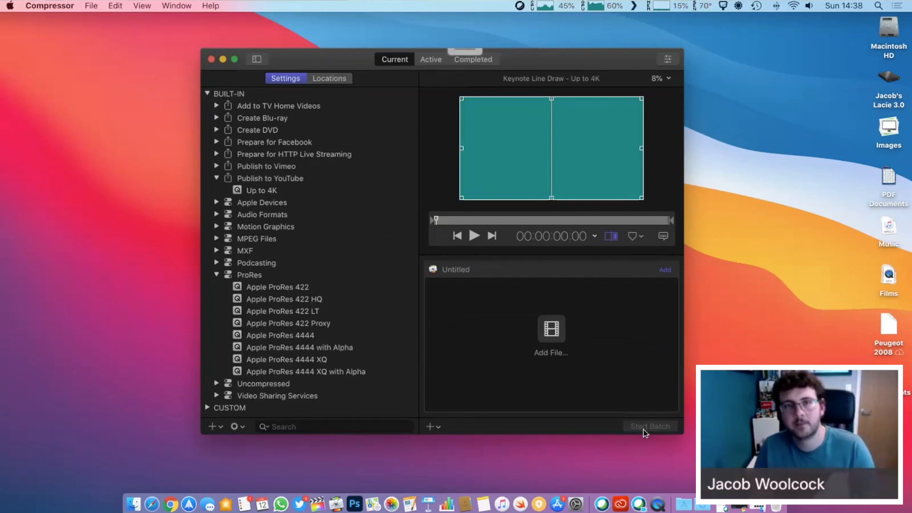
left_click(434, 60)
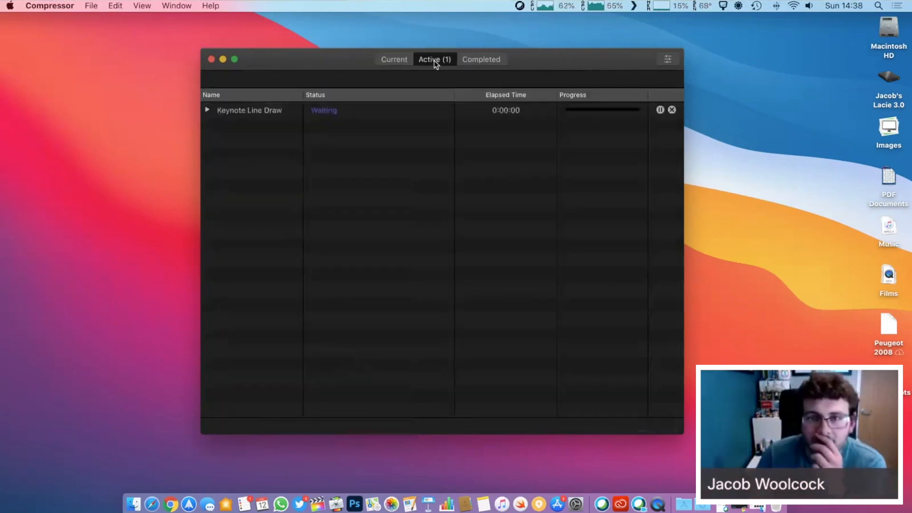
left_click_drag(534, 61, 336, 39)
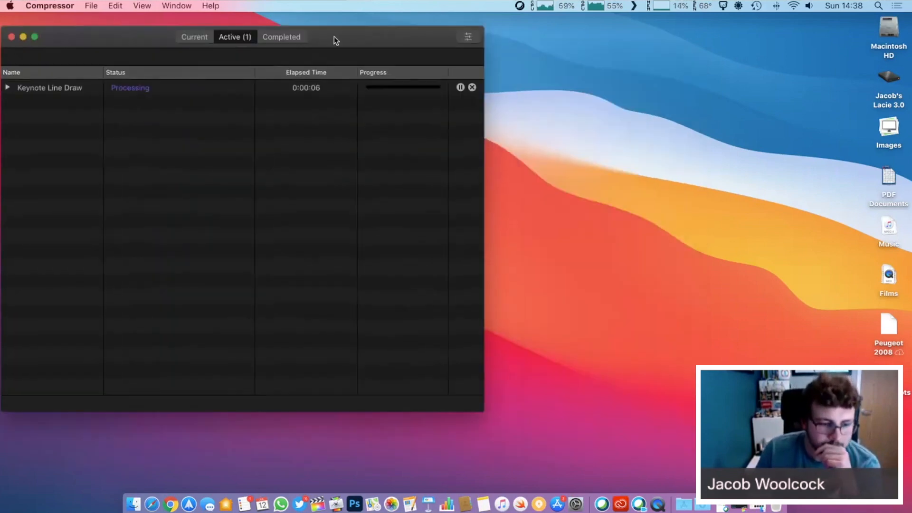
Switch to Safari, narrow its window beside the export progress, load the YouTube channel page and pause its featured video
left_click(152, 504)
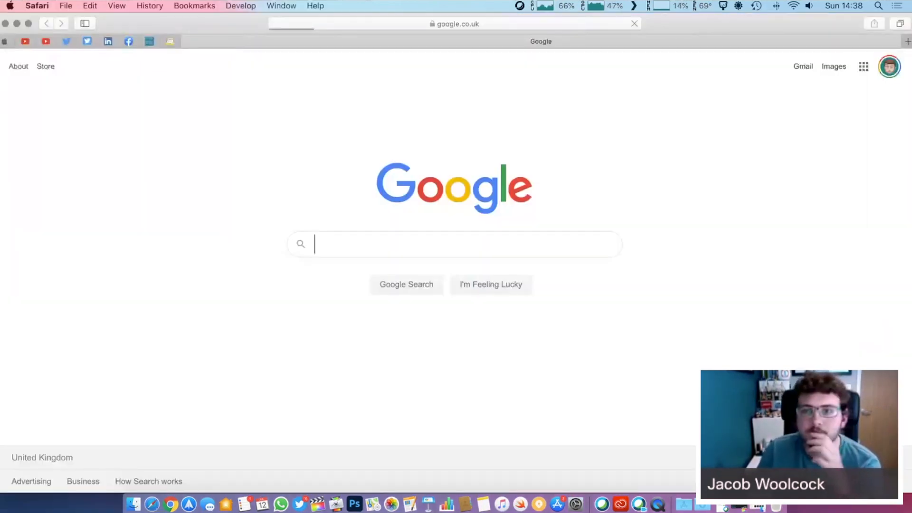
left_click_drag(1, 110, 486, 110)
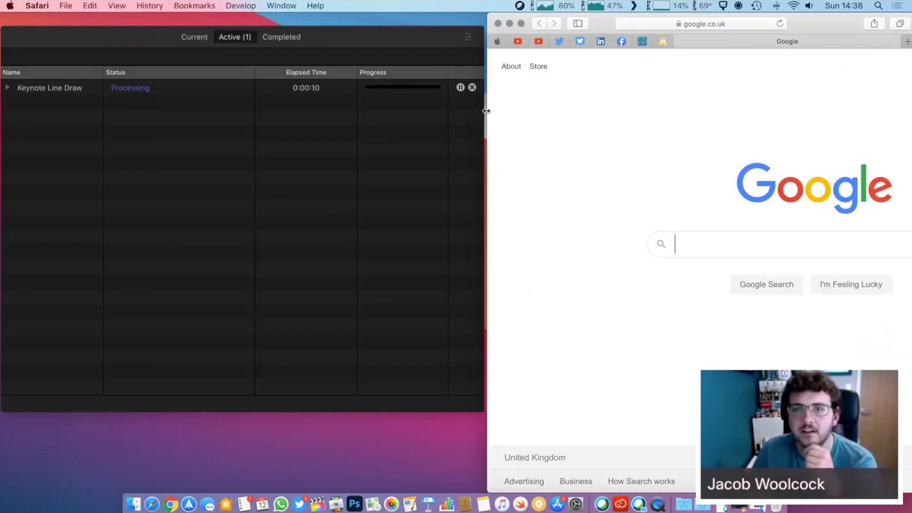
left_click(518, 42)
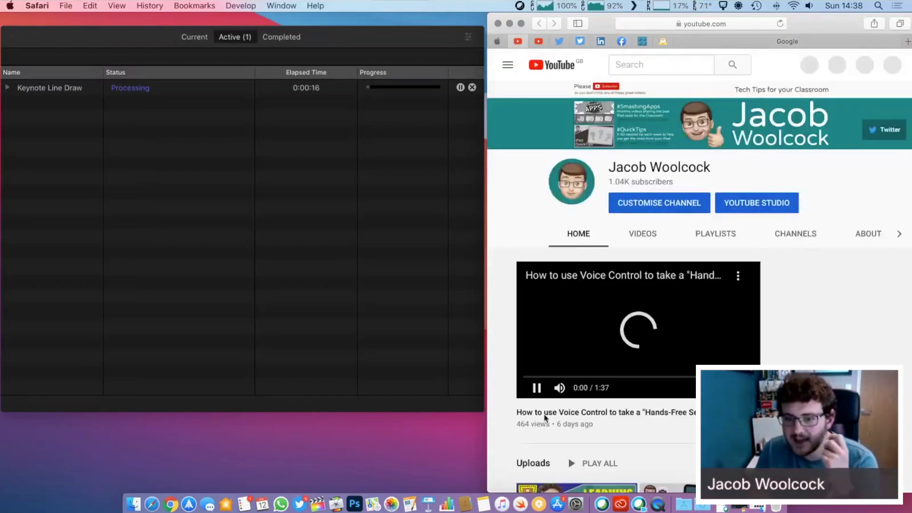
left_click(537, 388)
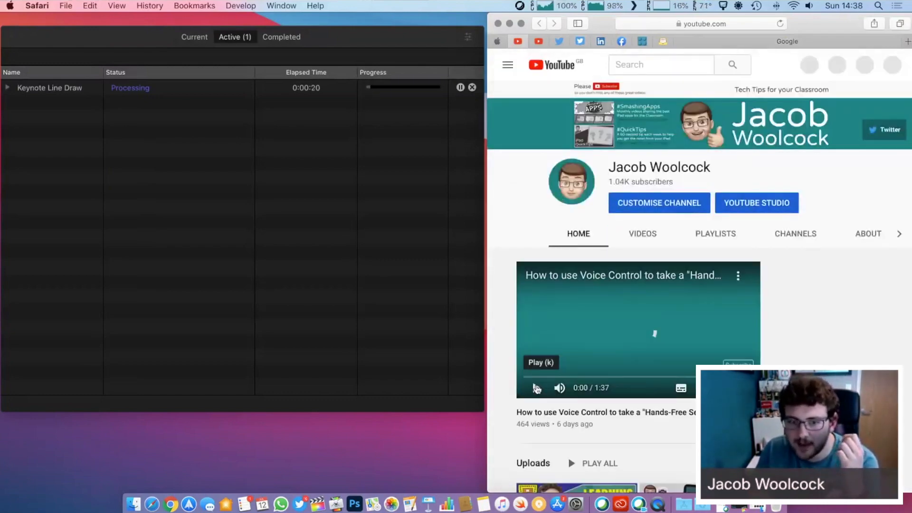
Widen the Safari window, start a YouTube video upload, and bring Compressor forward to check the export's progress
left_click_drag(489, 342, 370, 338)
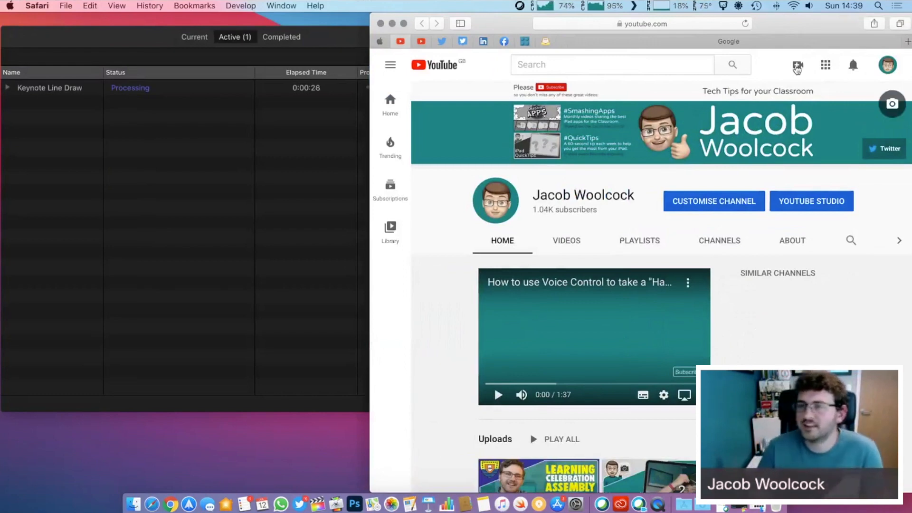
left_click(798, 67)
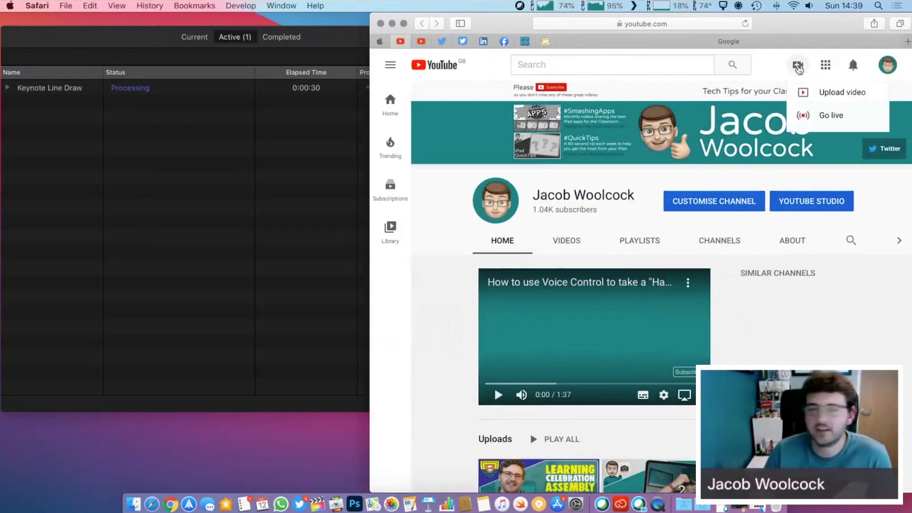
left_click(828, 97)
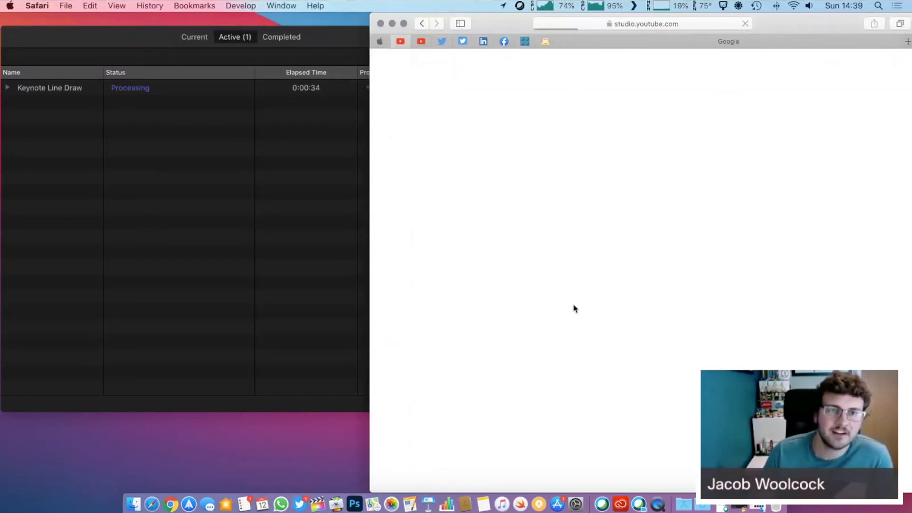
left_click(340, 38)
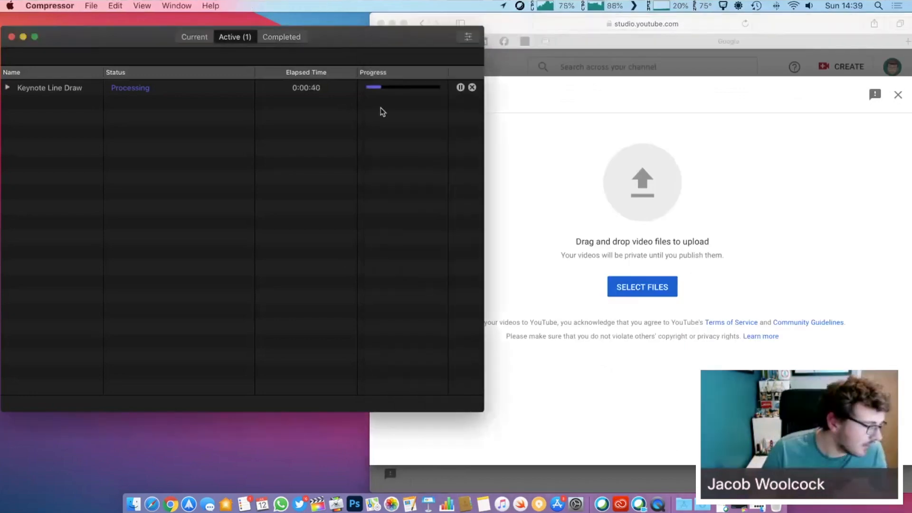
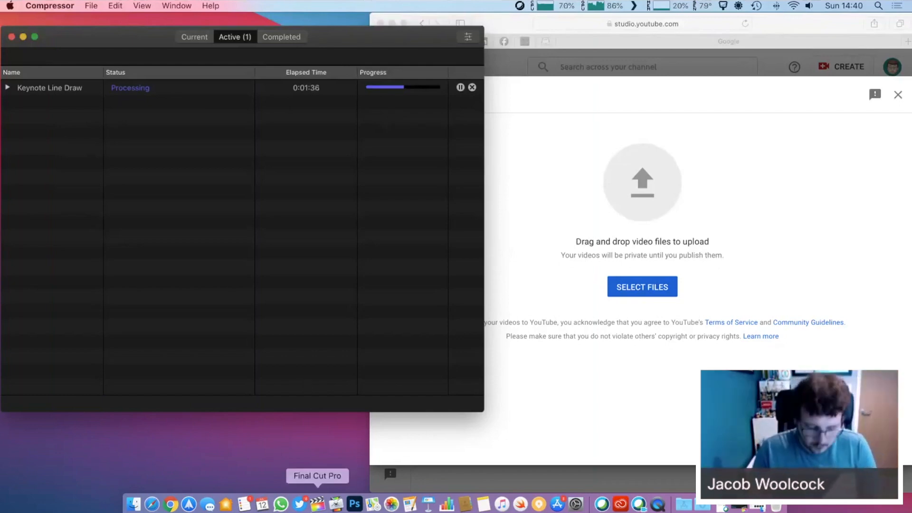
Switch to Final Cut Pro and try pasting one screen-recording clip's attributes onto the last one, cancelling before they are applied
left_click(319, 508)
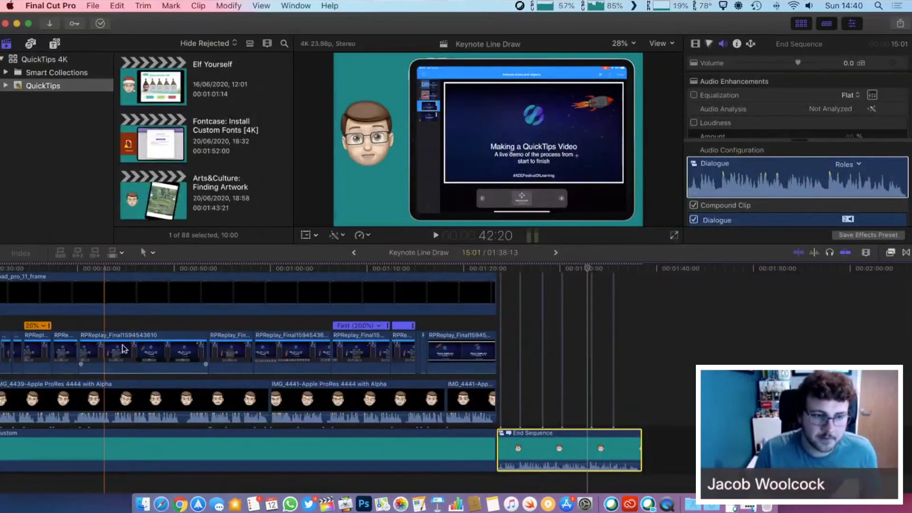
left_click(160, 354)
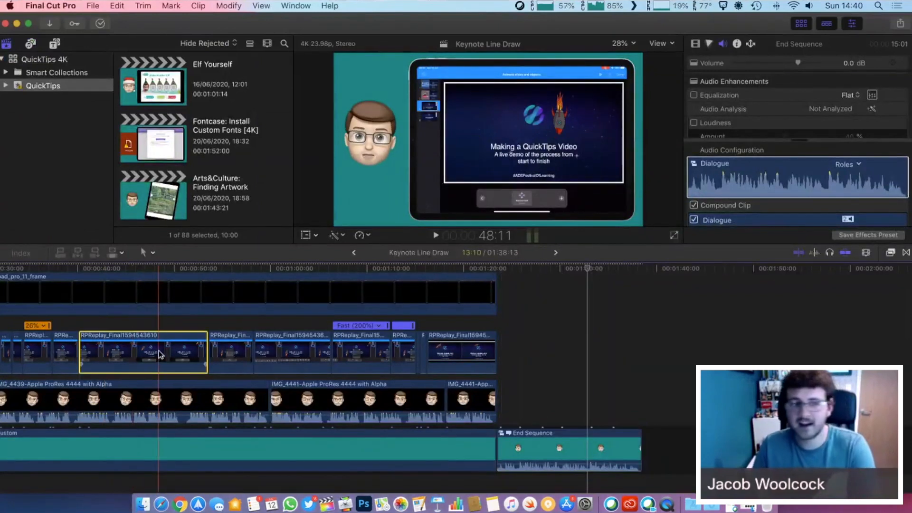
left_click(165, 269)
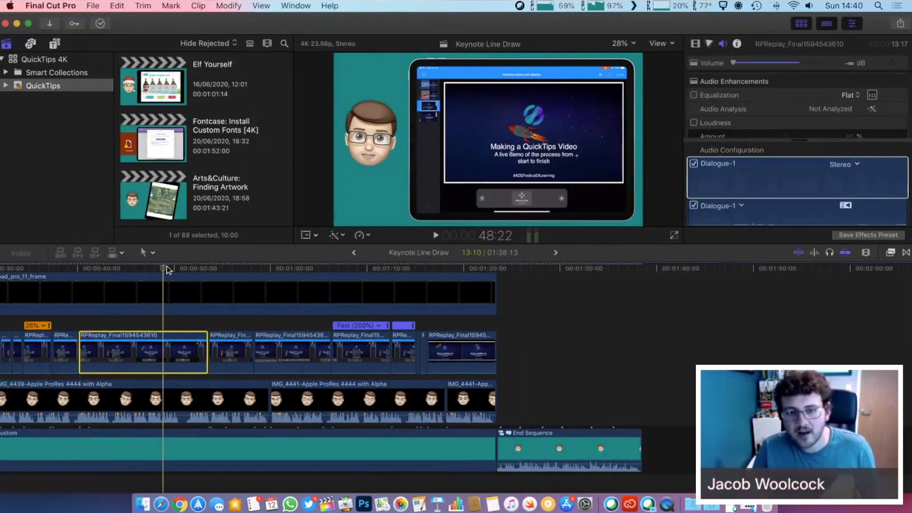
left_click(452, 352)
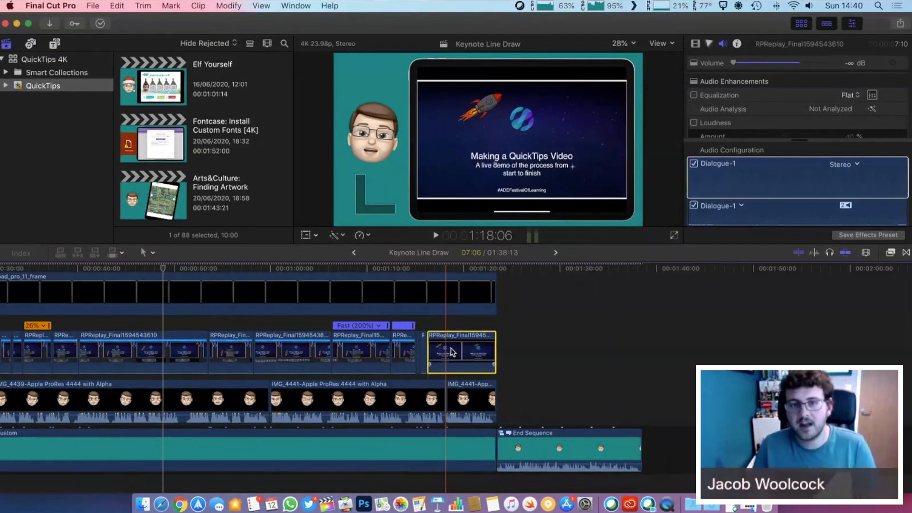
key("super+shift+v")
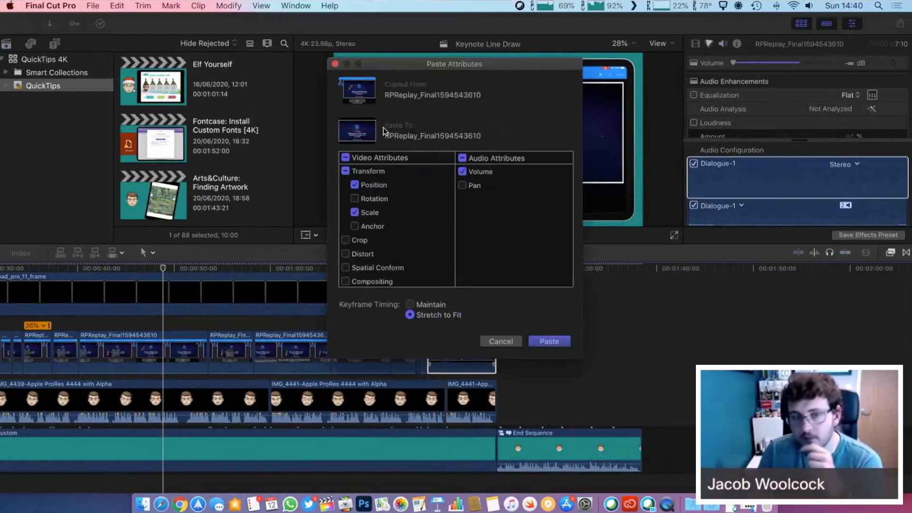
scroll(377, 189, "up", 2)
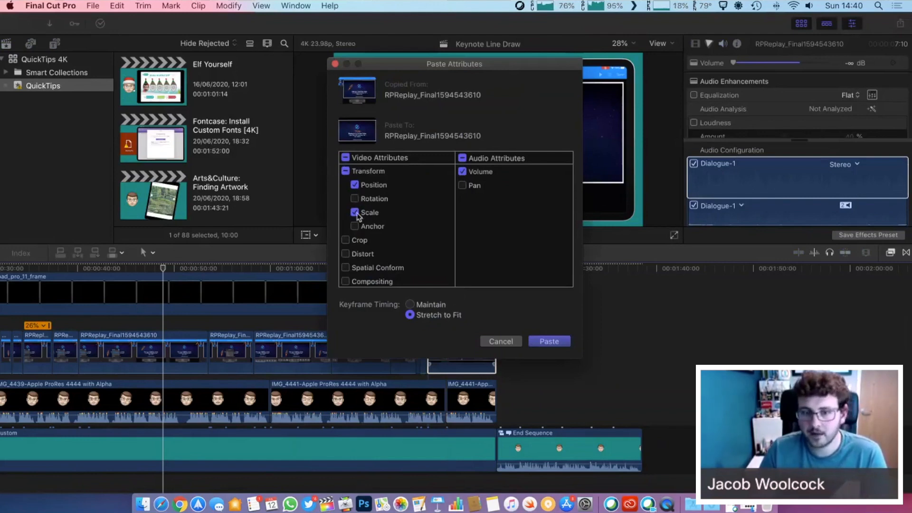
left_click(502, 346)
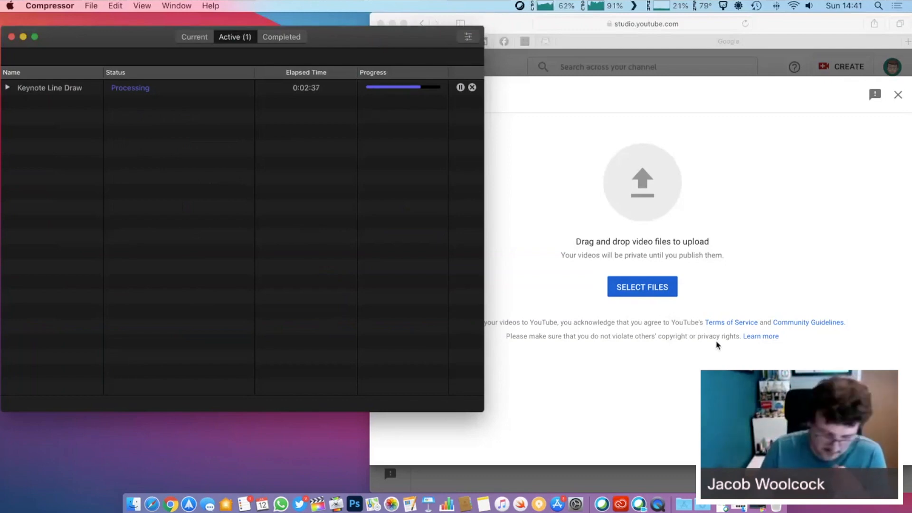
key("XF86AudioRaiseVolume")
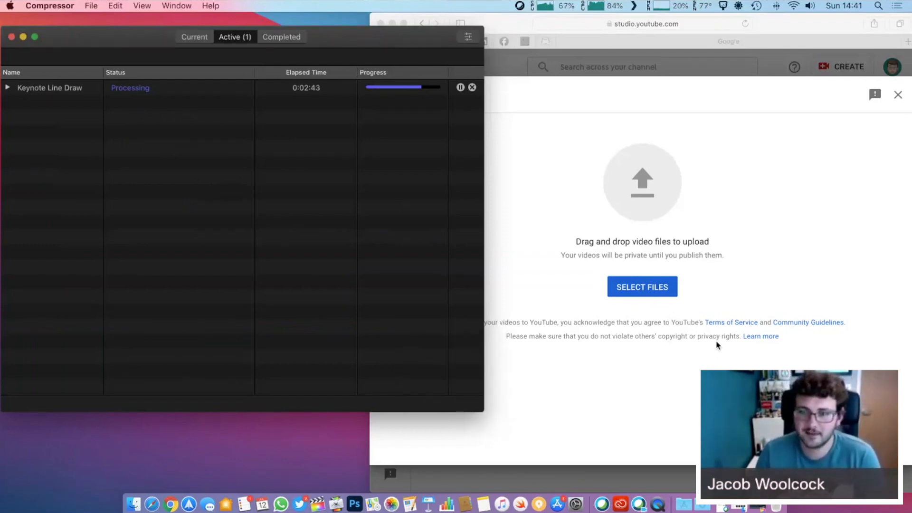
Switch to Final Cut Pro and place a Custom solid generator above the End Sequence clip
left_click(315, 504)
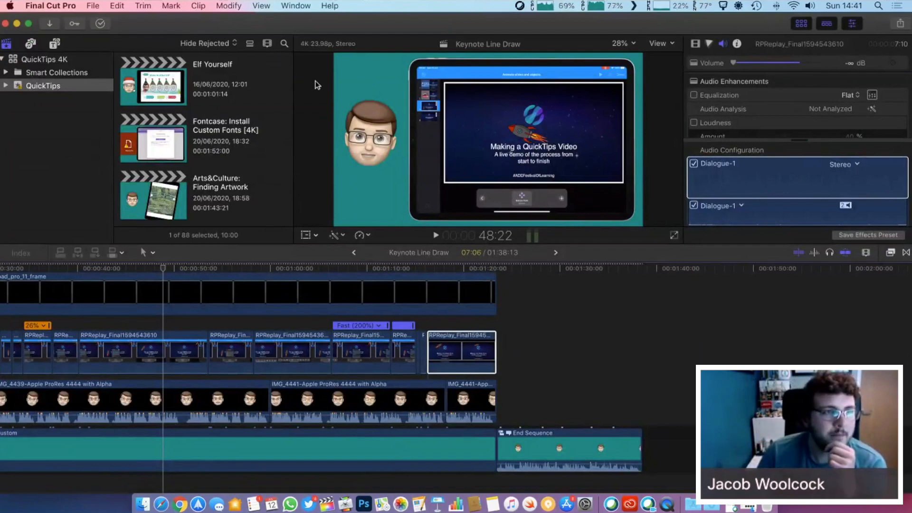
left_click(54, 43)
scroll(68, 189, "down", 3)
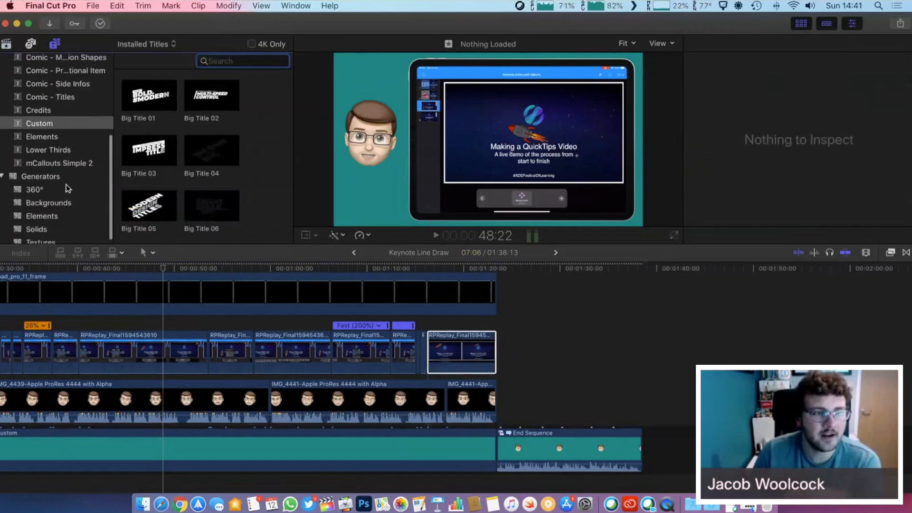
scroll(33, 185, "down", 1)
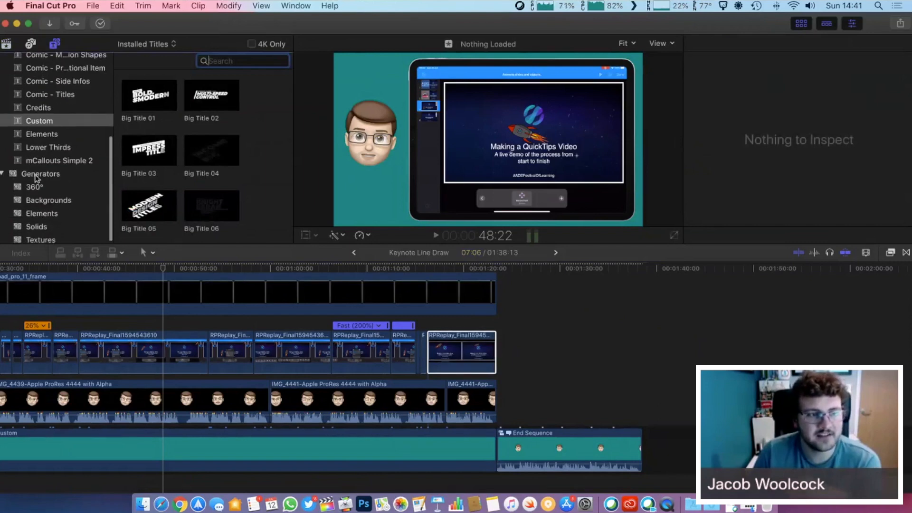
left_click(36, 225)
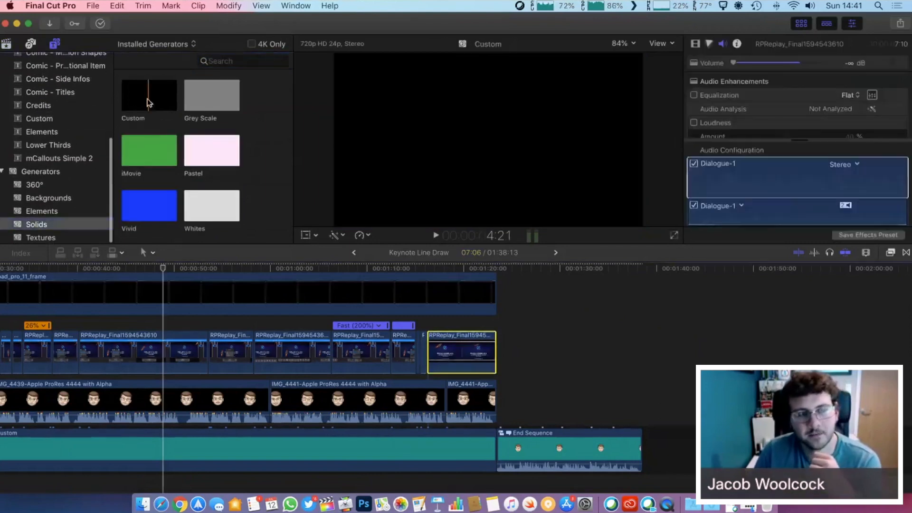
mouse_move(147, 98)
left_mouse_down()
mouse_move(163, 98)
mouse_move(571, 378)
left_mouse_up()
left_click(566, 264)
Colour the Custom solid above the End Sequence with the saved teal swatch
left_click(843, 76)
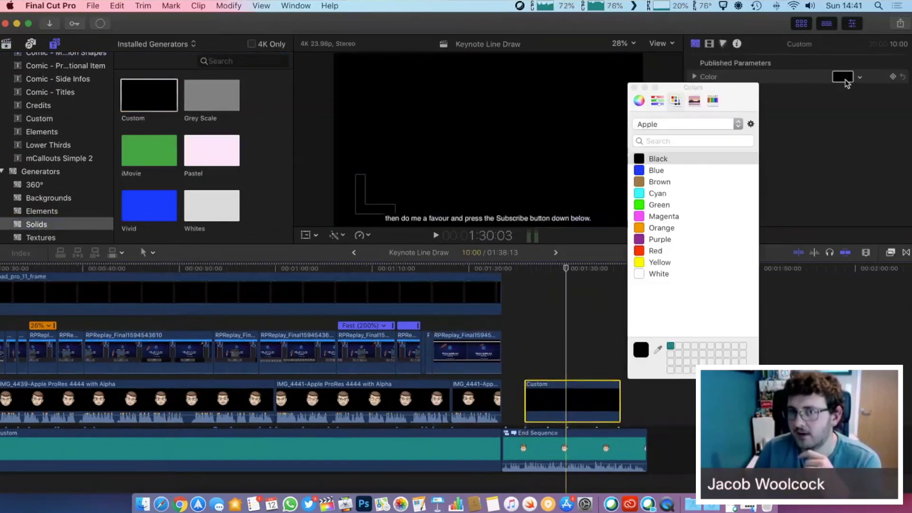
left_click(638, 100)
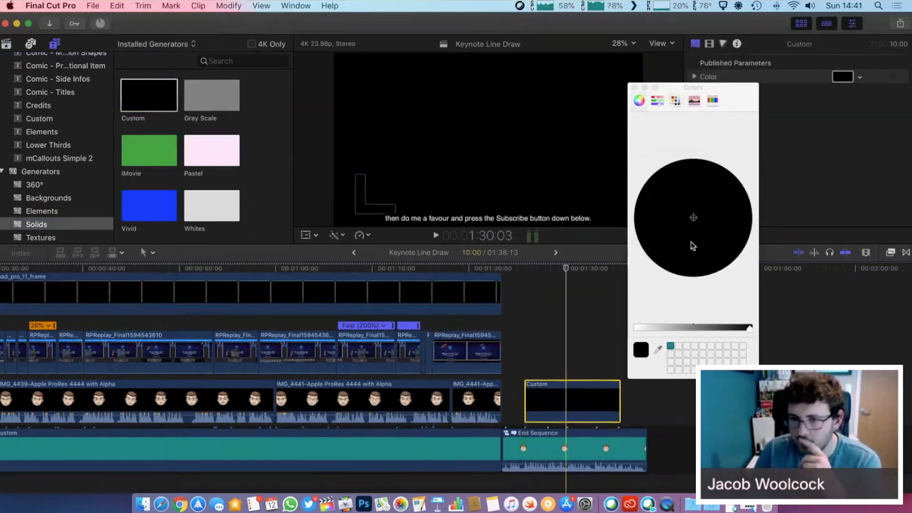
left_click(671, 347)
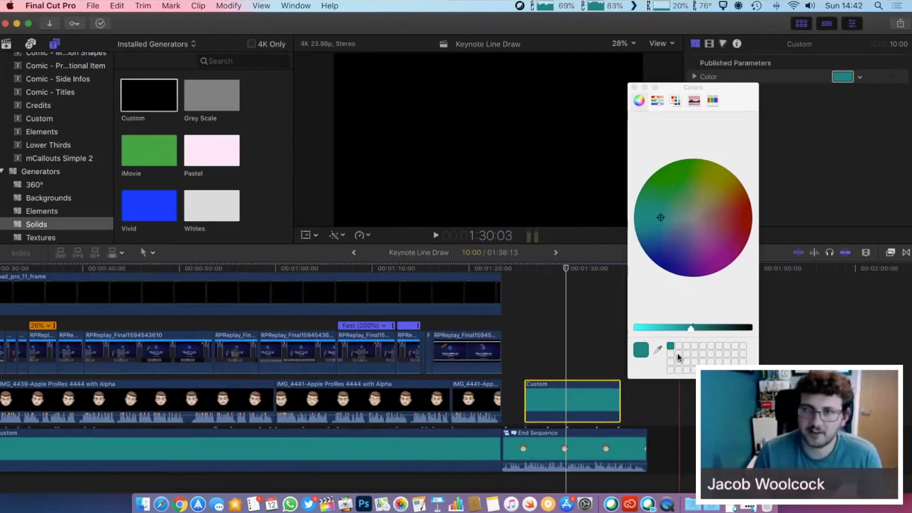
left_click(634, 88)
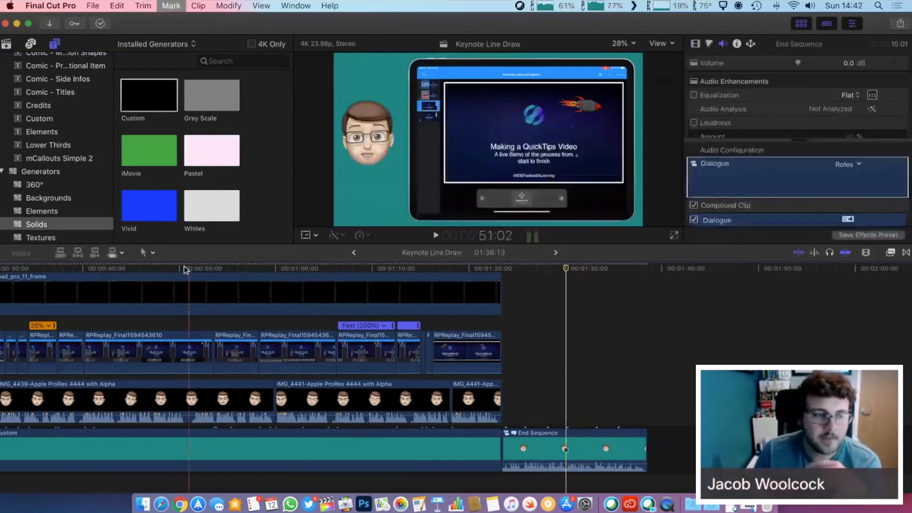
Disable and re-enable the screen-recording clip around 48 seconds to compare the frame with and without it
left_click(193, 291)
scroll(207, 313, "up", 3)
scroll(207, 313, "left", 3)
scroll(207, 313, "up", 1)
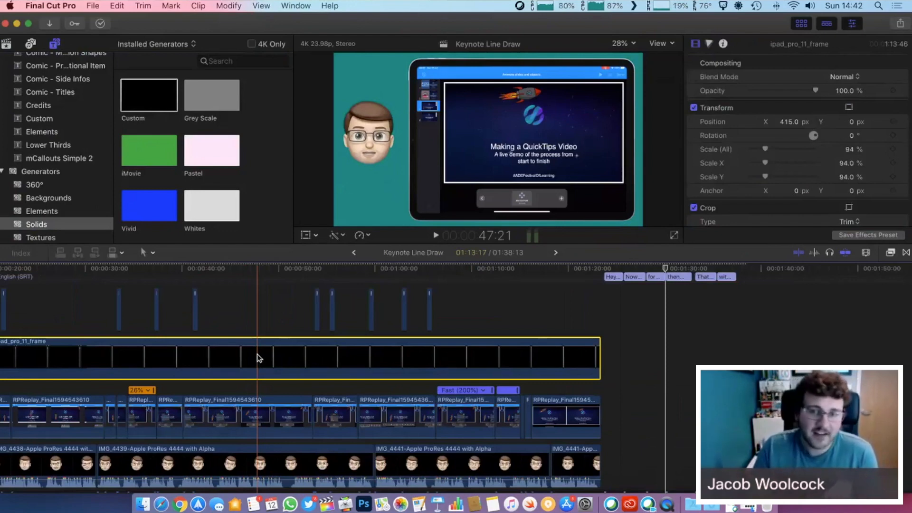
left_click(256, 430)
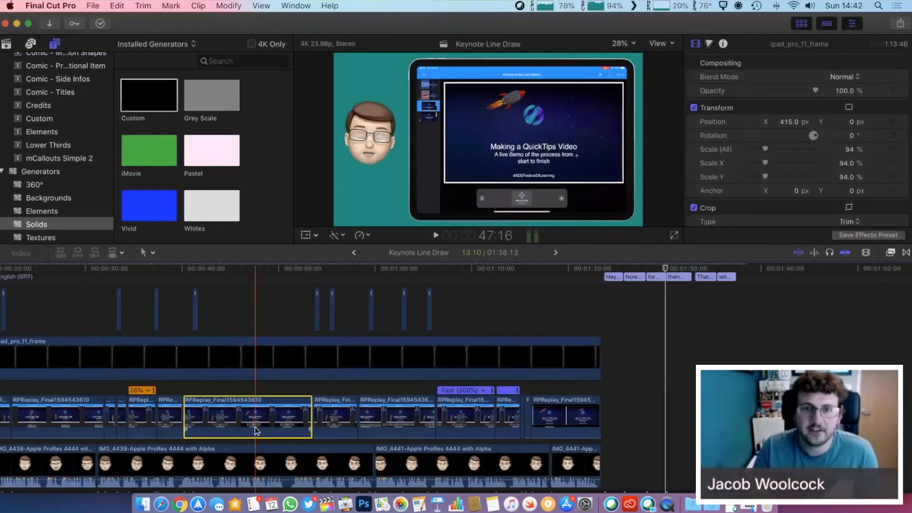
key("v")
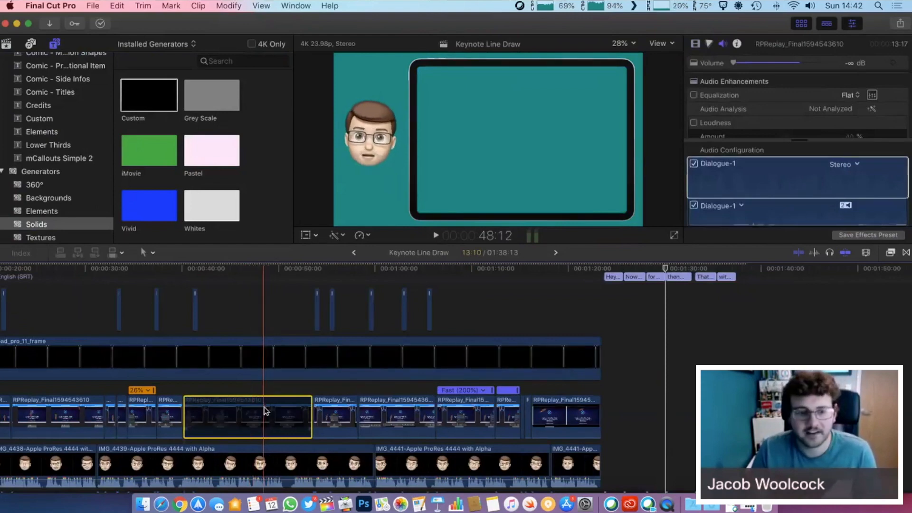
key("v")
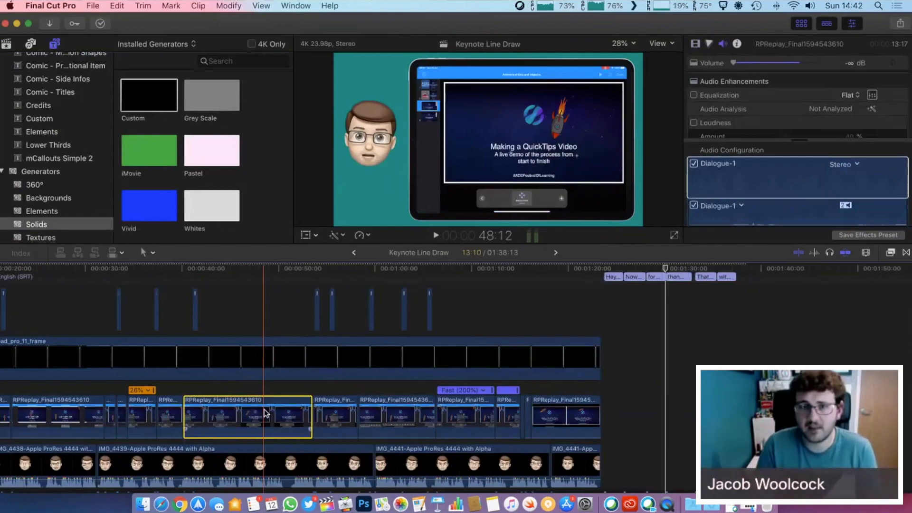
Return to the opening of the timeline, place the playhead at about 6:20, and view the start of the titles list
scroll(227, 390, "left", 5)
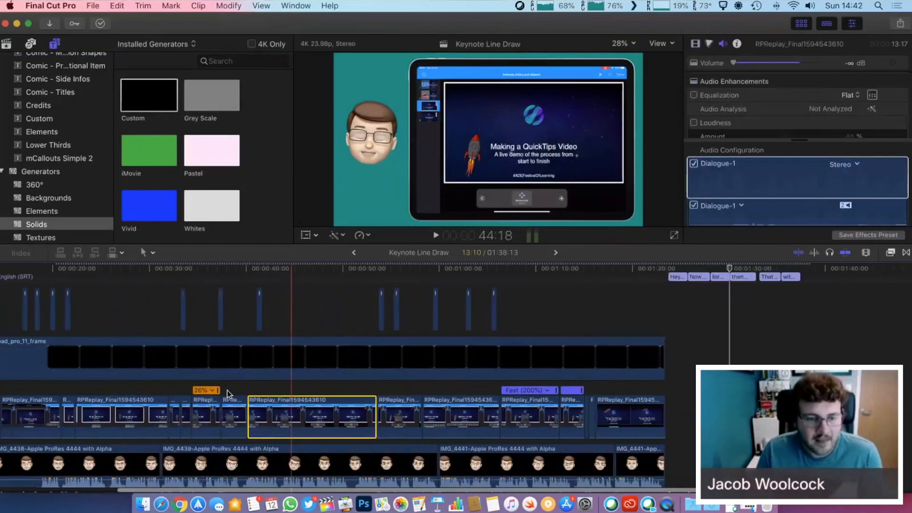
left_click(99, 350)
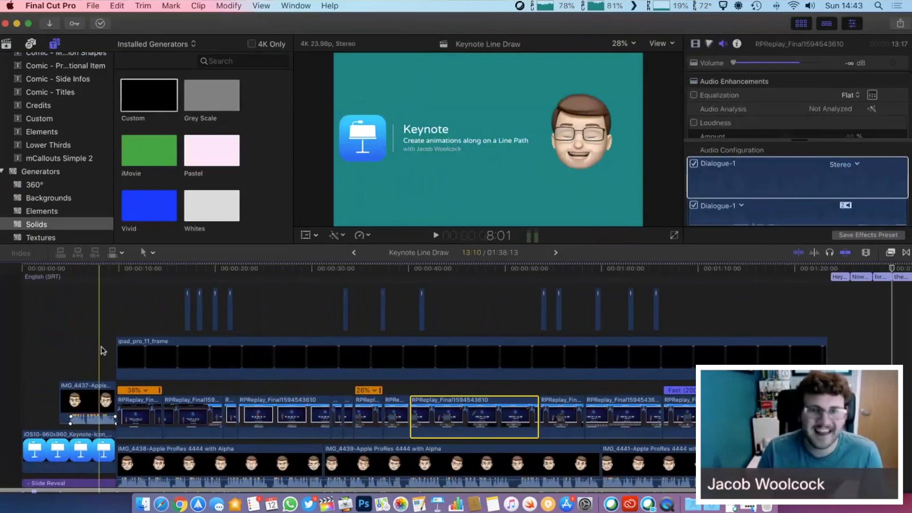
left_click(87, 349)
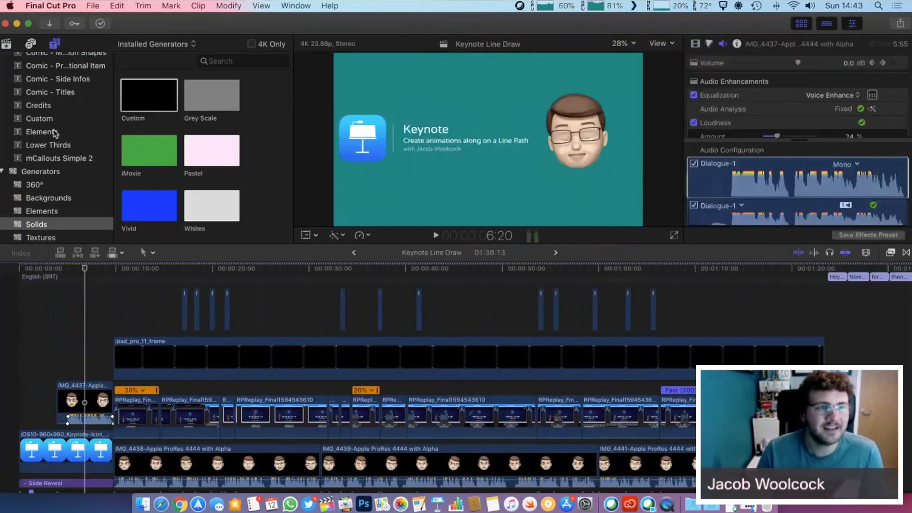
scroll(28, 133, "up", 6)
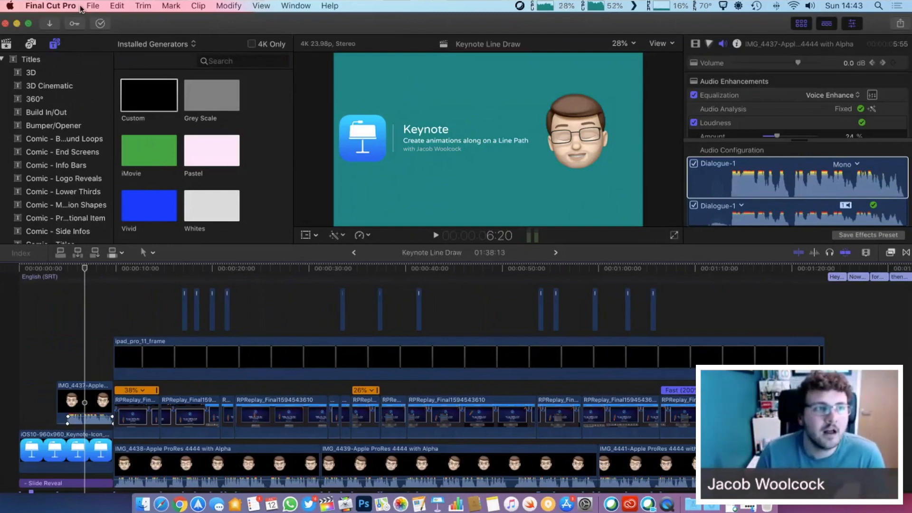
Minimise the Final Cut Pro window, close the Compressor window, and move the YouTube upload window to uncover the desktop files
left_click(17, 25)
left_click(11, 38)
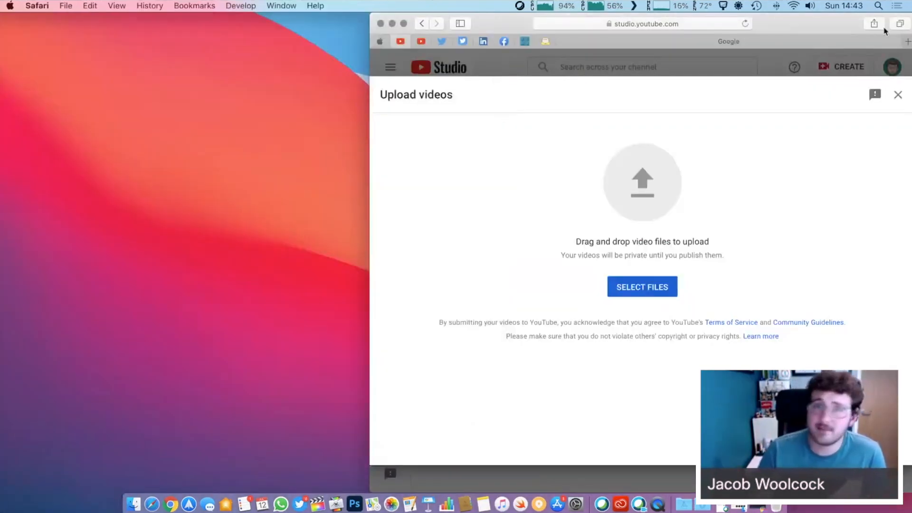
left_click_drag(884, 31, 627, 31)
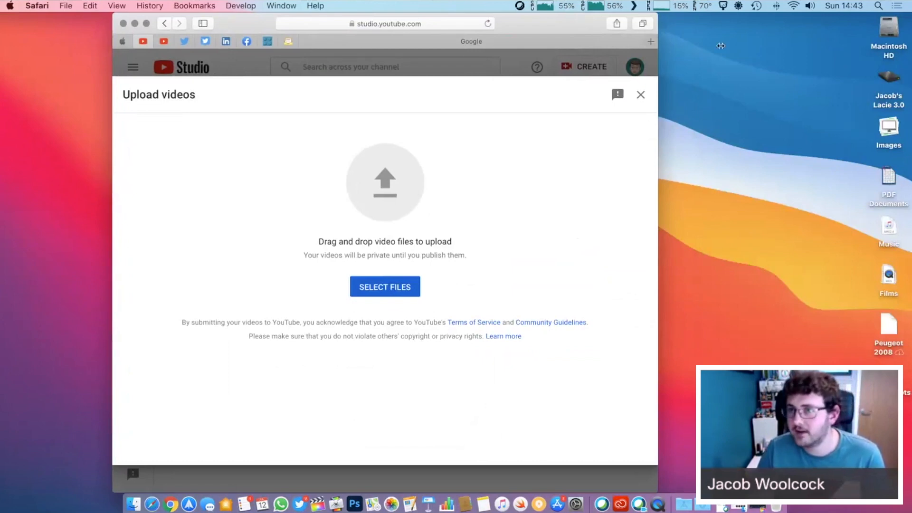
Widen and reposition the YouTube upload window, and open the Movies folder in Finder
left_click_drag(721, 46, 862, 46)
left_click_drag(722, 19, 675, 18)
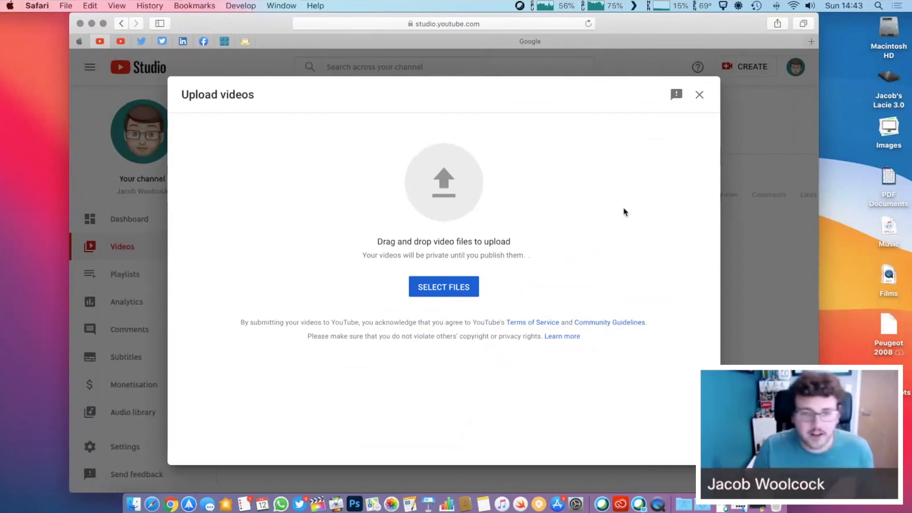
left_click(134, 505)
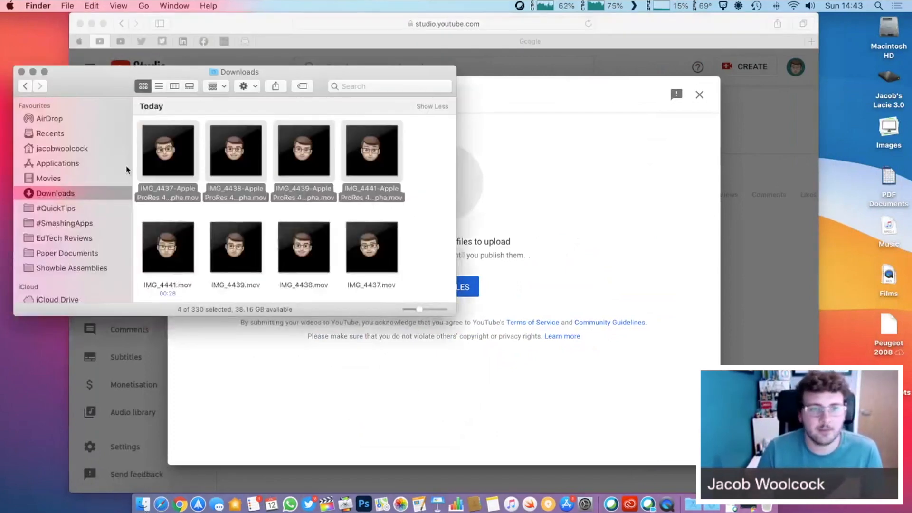
left_click(124, 177)
scroll(229, 226, "down", 1)
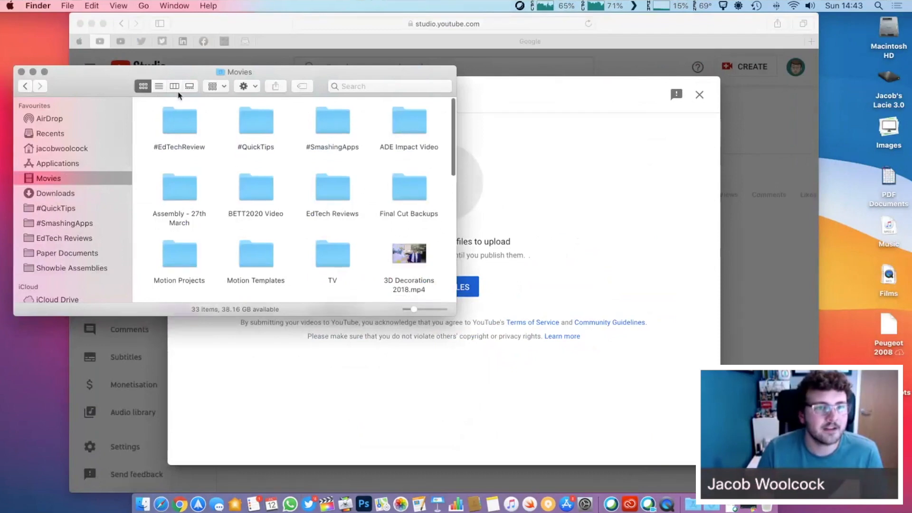
Group the Movies folder's files by date and preview today's Keynote Line Draw-Up to 4K.mov
left_click(216, 86)
left_click(241, 169)
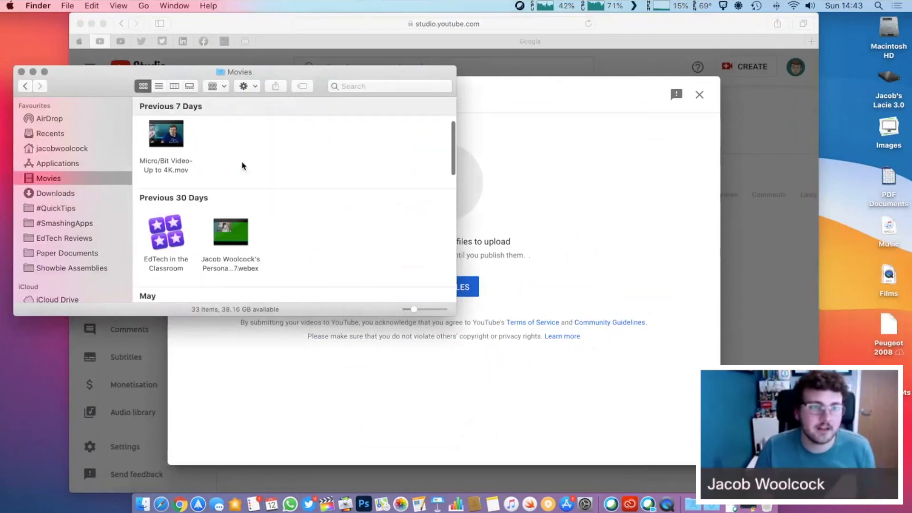
scroll(242, 166, "up", 5)
left_click(155, 141)
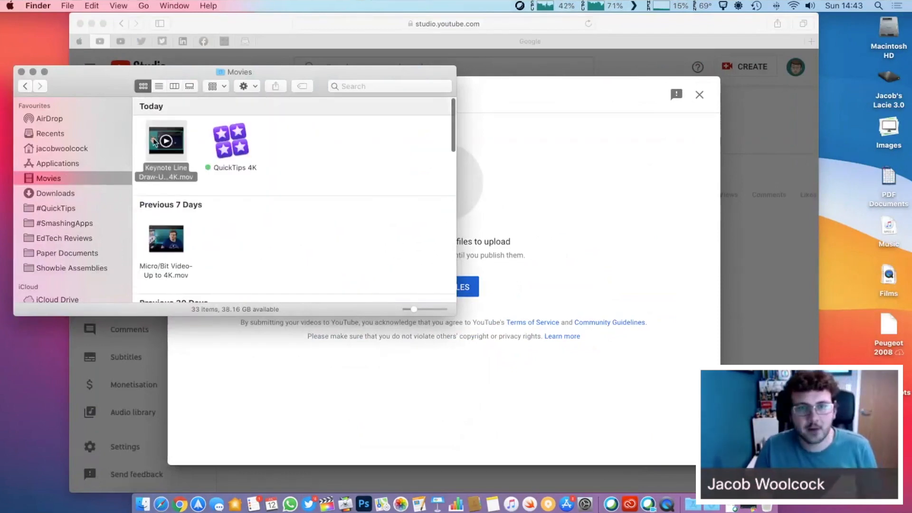
key("space")
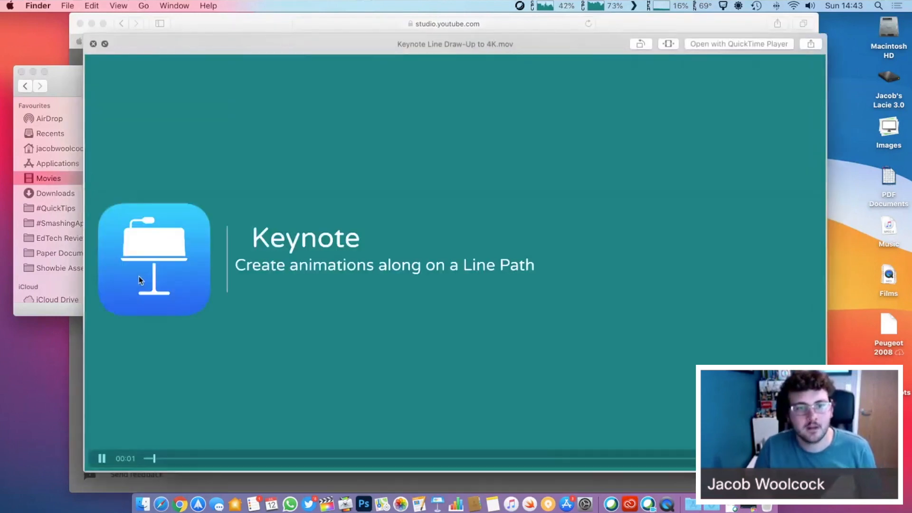
key("space")
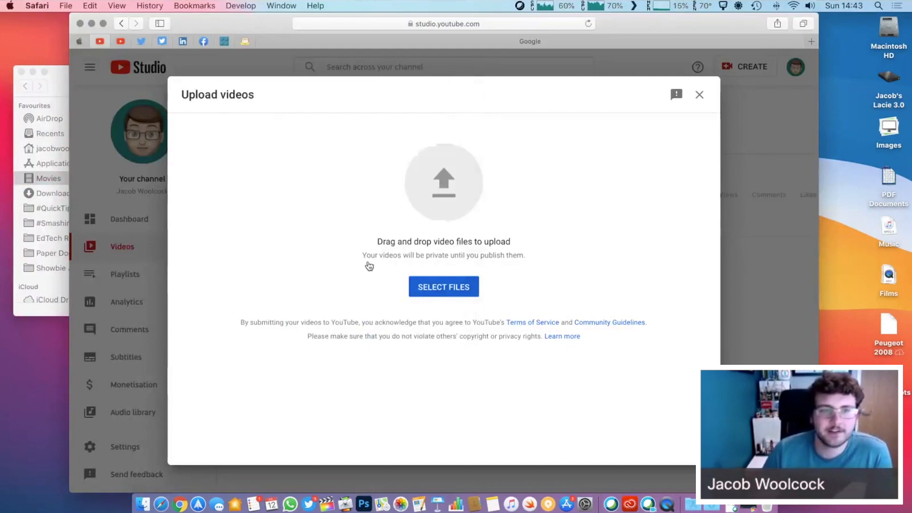
Upload Keynote Line Draw-Up to 4K.mov from the Movies folder to YouTube Studio and minimise the Finder window
left_click(427, 287)
left_click(105, 139)
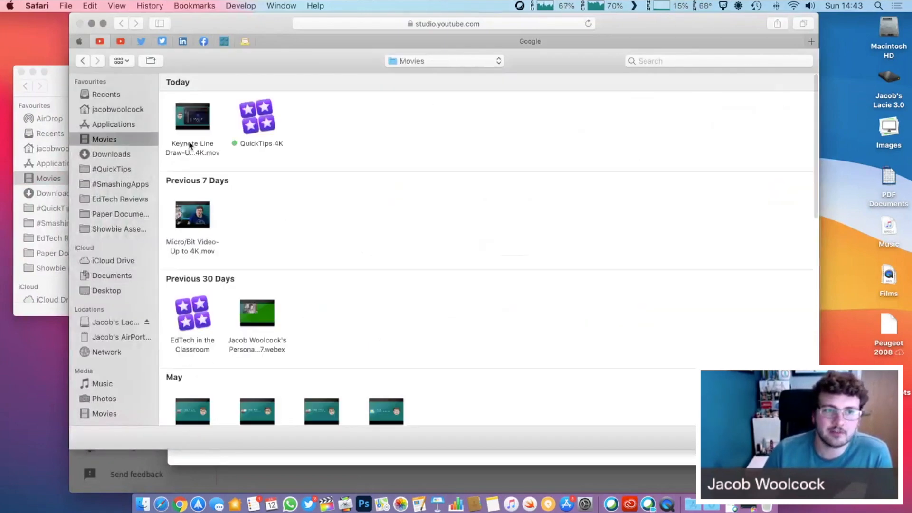
left_click(183, 126)
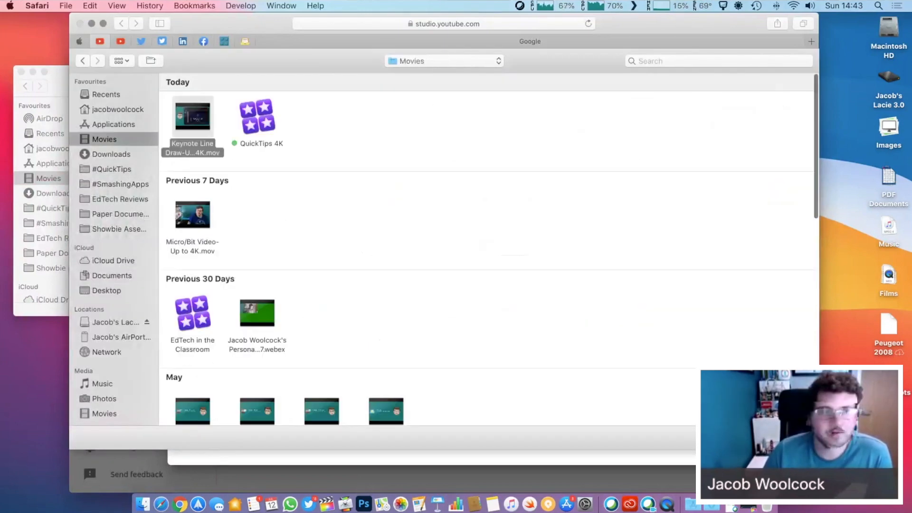
left_click(792, 437)
left_click(32, 72)
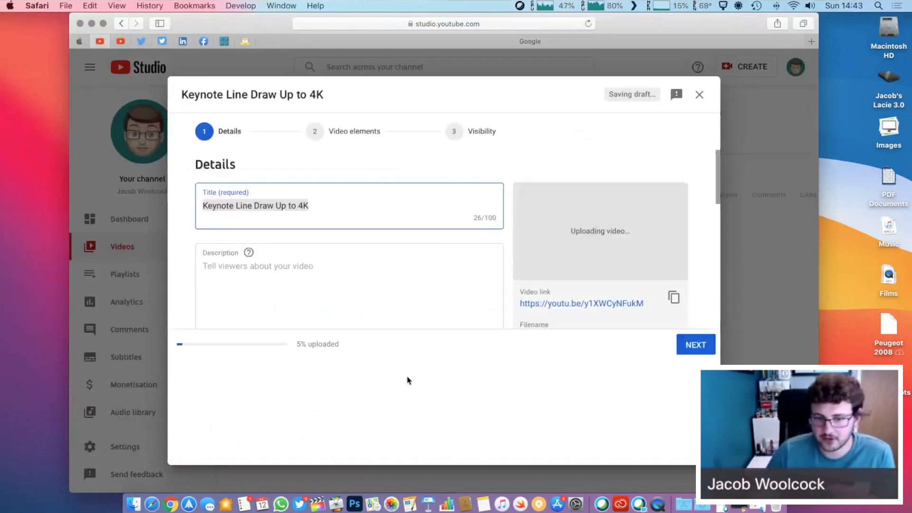
Minimise the Safari window, switch to Photoshop and open the recent thumbnail "Keynote - use an ios device as a remote control.psd"
left_click(355, 504)
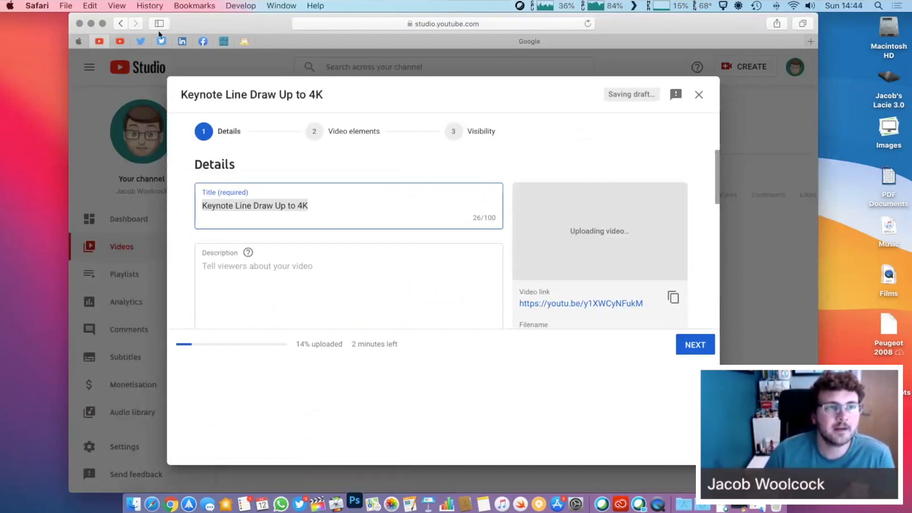
left_click(91, 24)
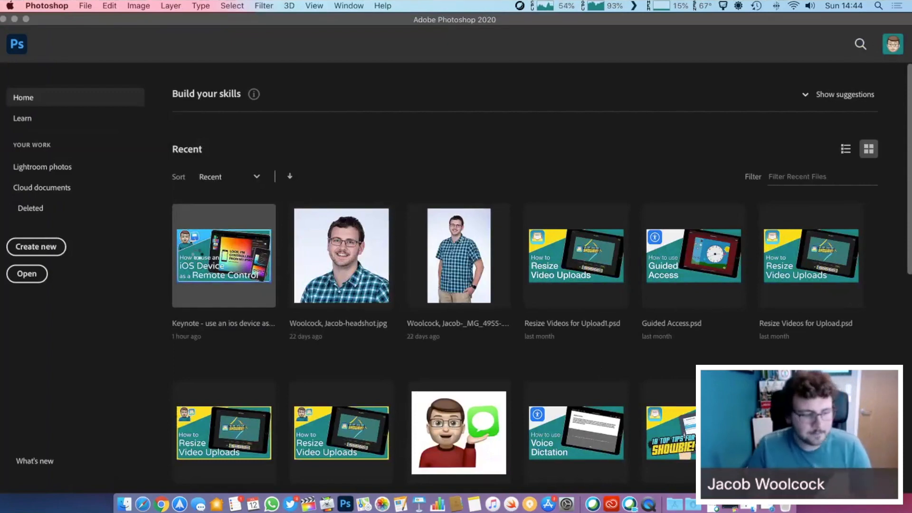
left_click(199, 259)
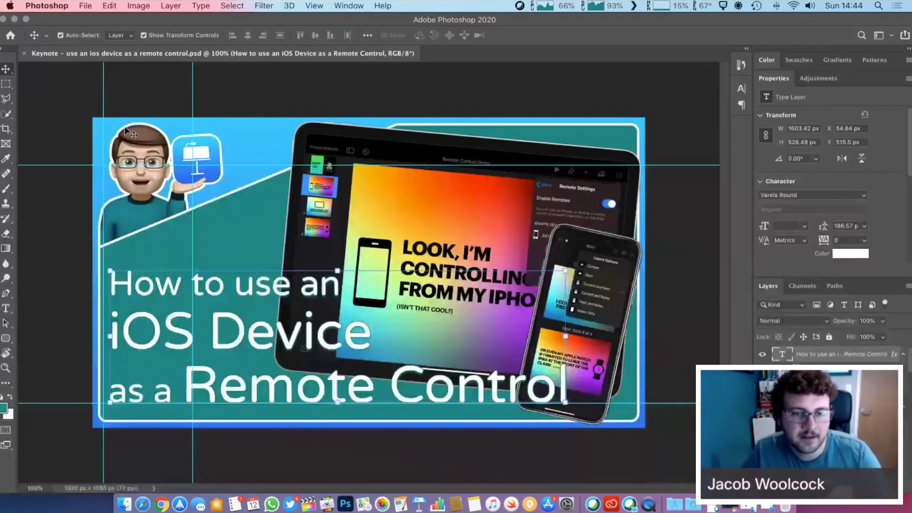
left_click(136, 96)
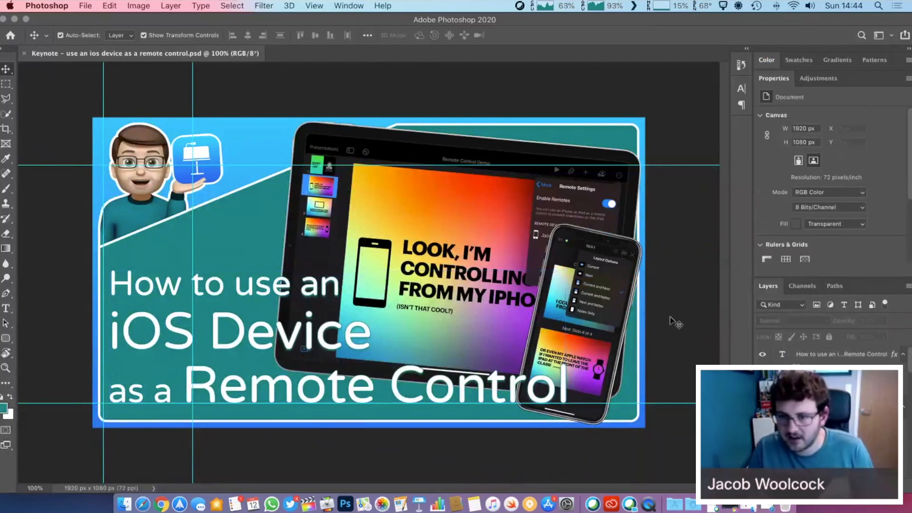
left_click(607, 298)
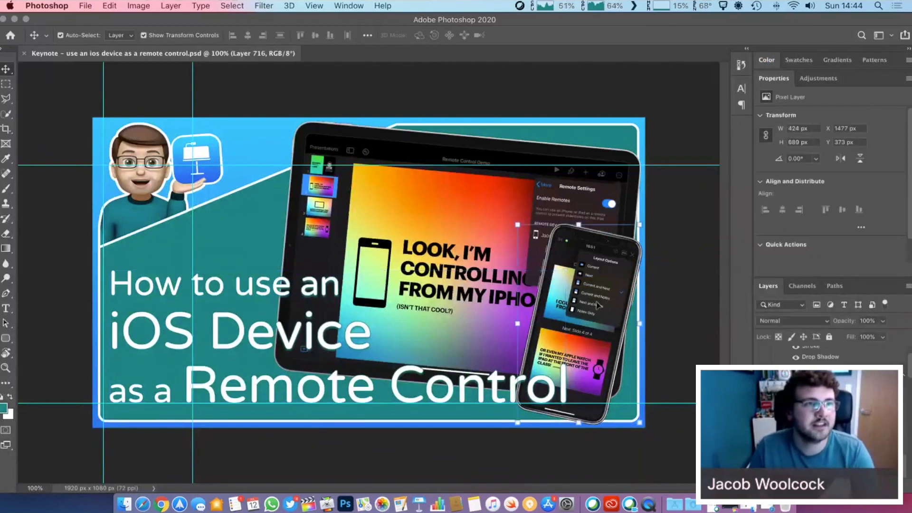
left_click(200, 90)
Save the thumbnail in the Downloads folder under the new name "Keynote line drawn animation" in Photoshop format
left_click(79, 4)
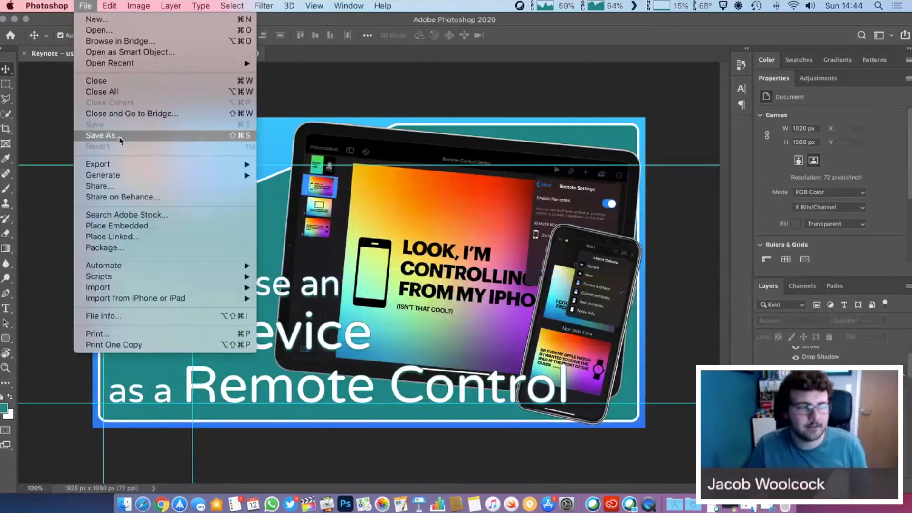
left_click(120, 141)
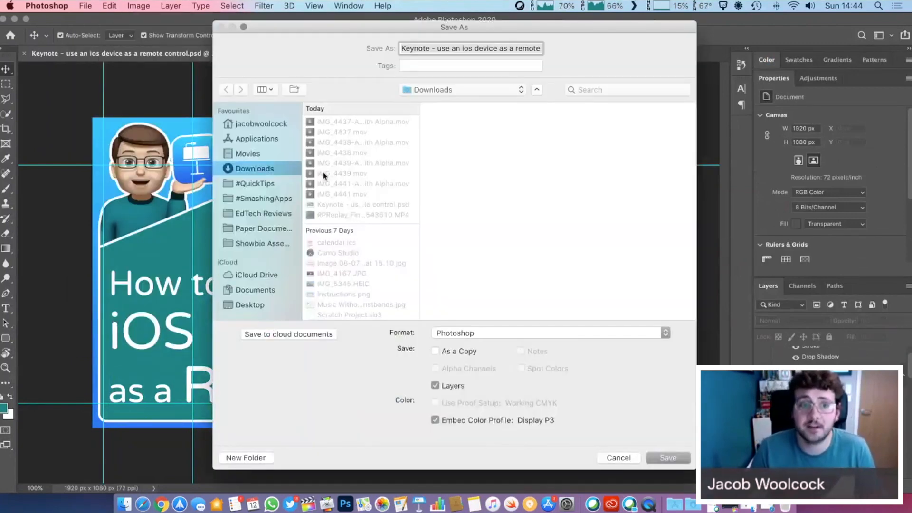
type("Keyno")
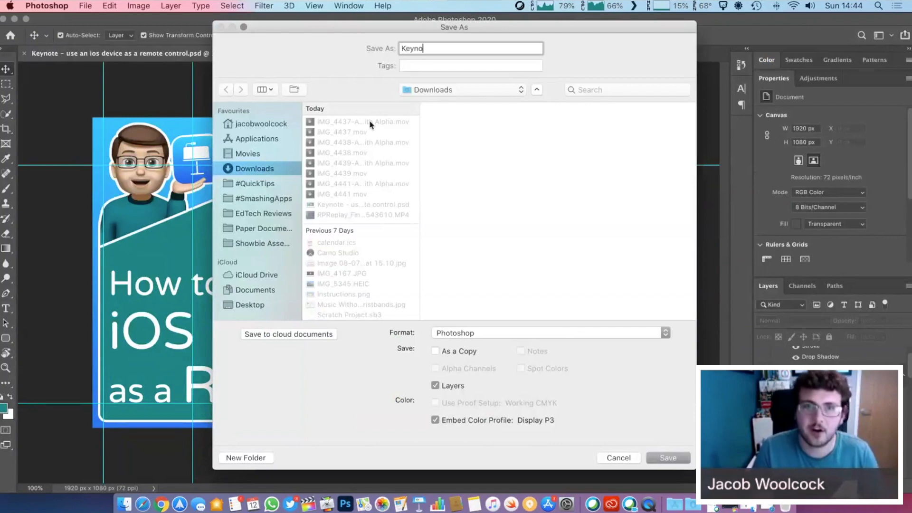
type("te line draw")
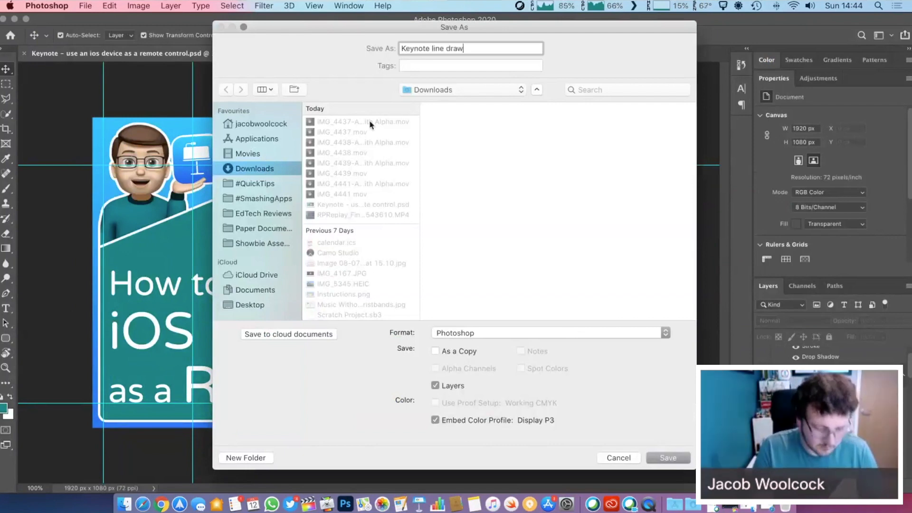
type("n animation")
key("Return")
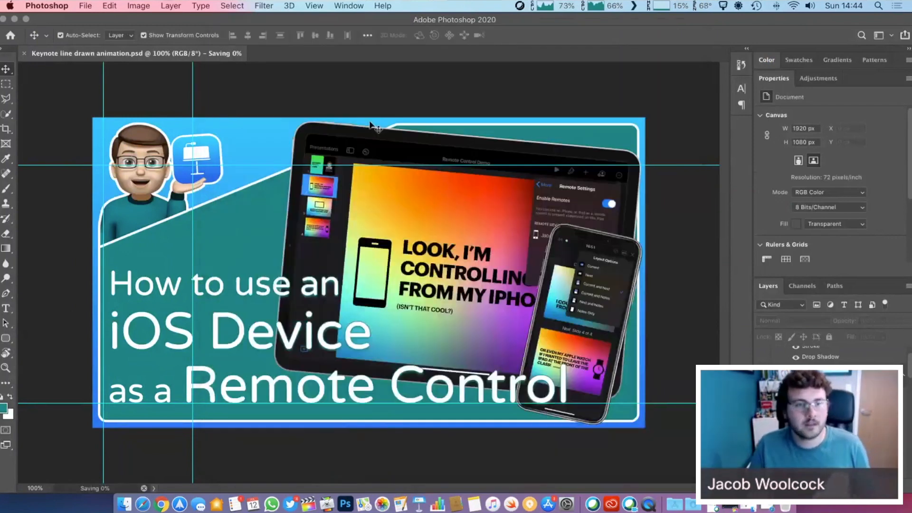
Delete the iPhone's screen image and its phone frame from the thumbnail
left_click(587, 291)
key("Delete")
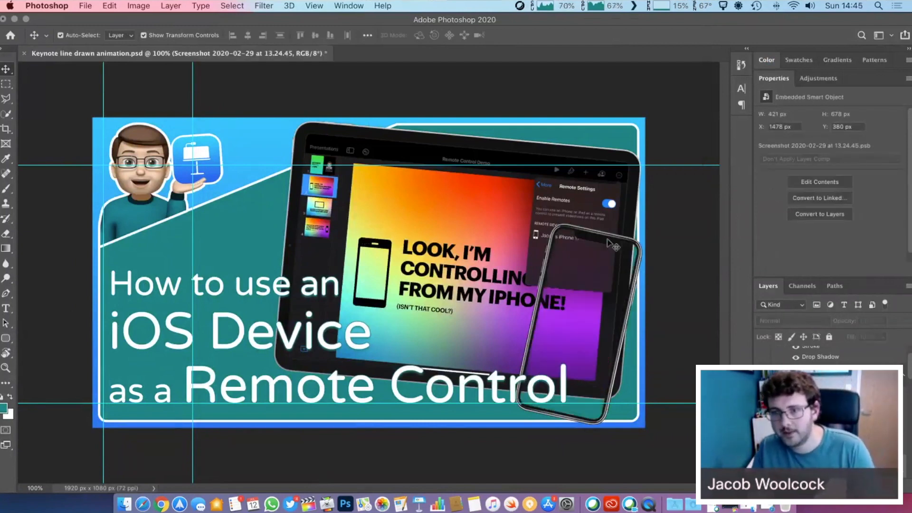
key("Delete")
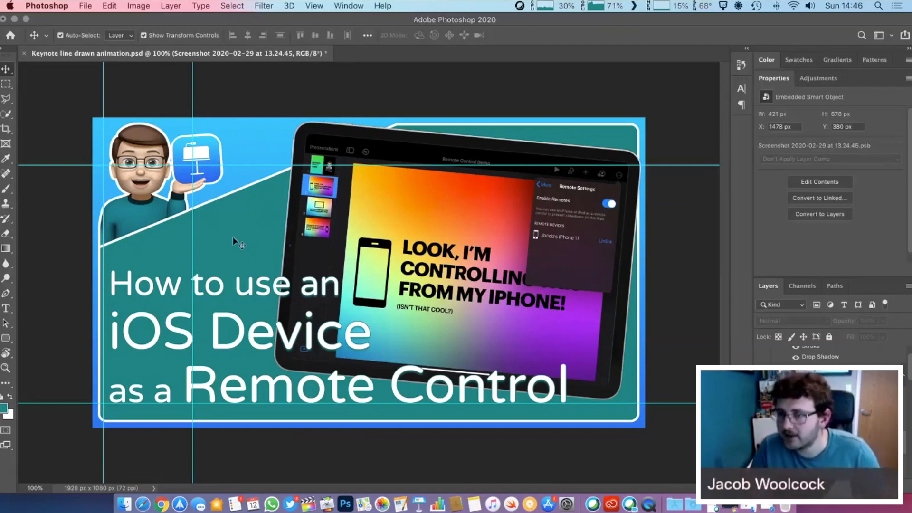
Expand the layer list and open the contents of the IMG_0071 smart object that fills the iPad screen
double_click(867, 82)
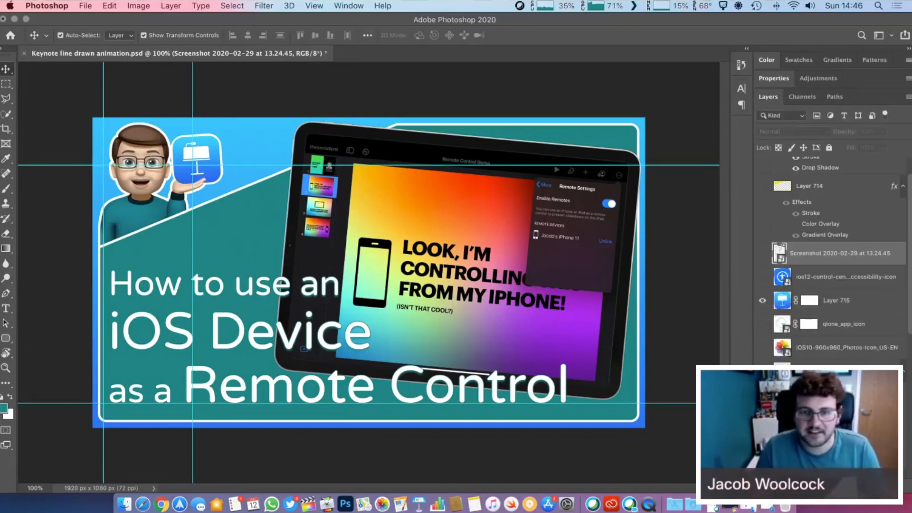
left_click(436, 232)
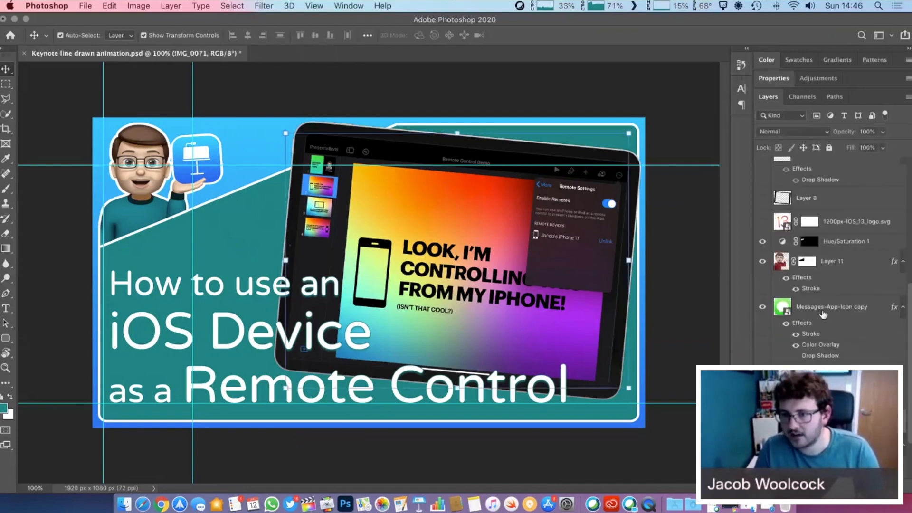
scroll(823, 315, "down", 3)
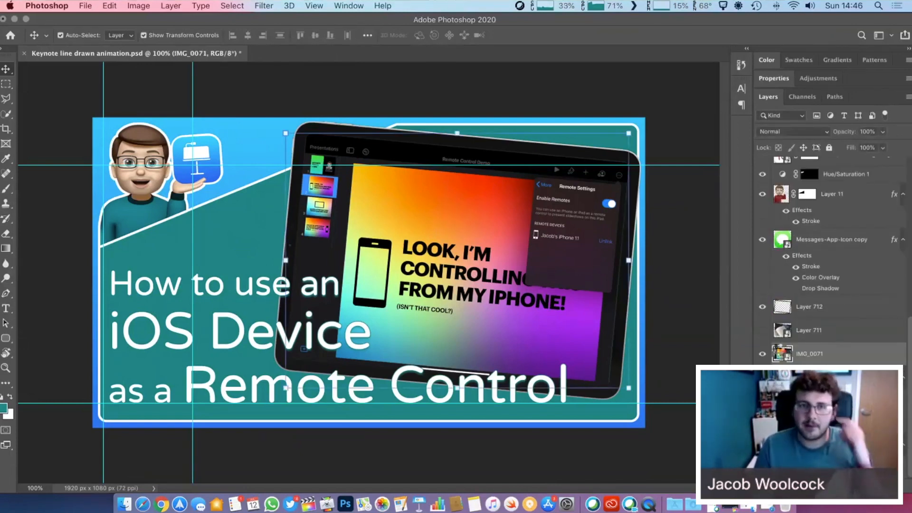
double_click(782, 353)
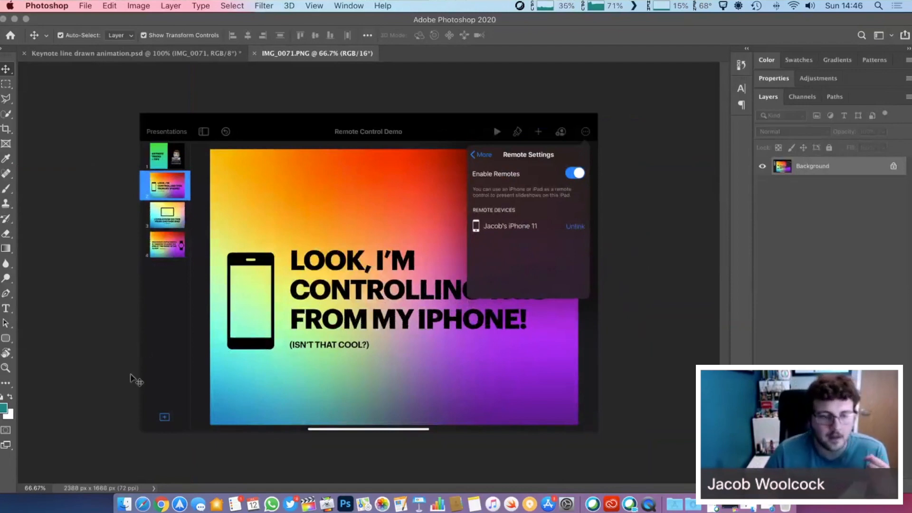
Open the screen recording RPReplay_Final1594543610.MP4 from the Downloads folder in QuickTime Player
left_click(124, 504)
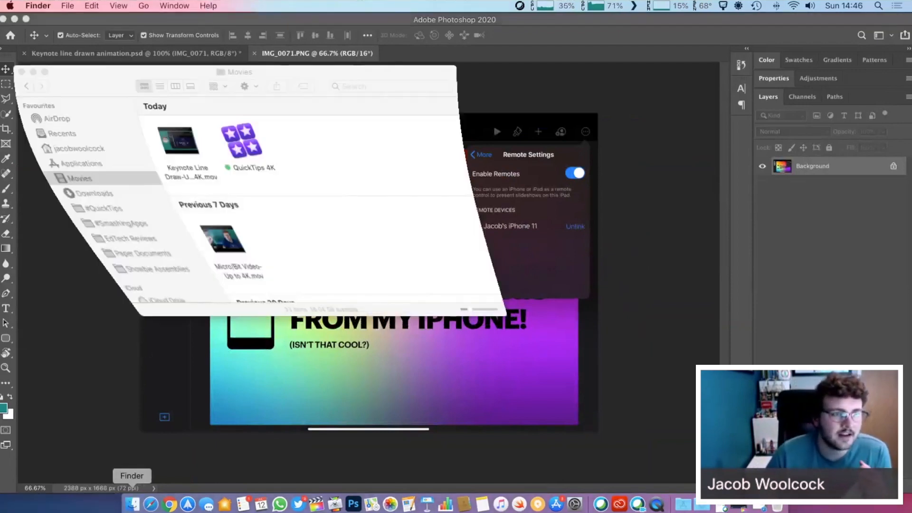
left_click(48, 191)
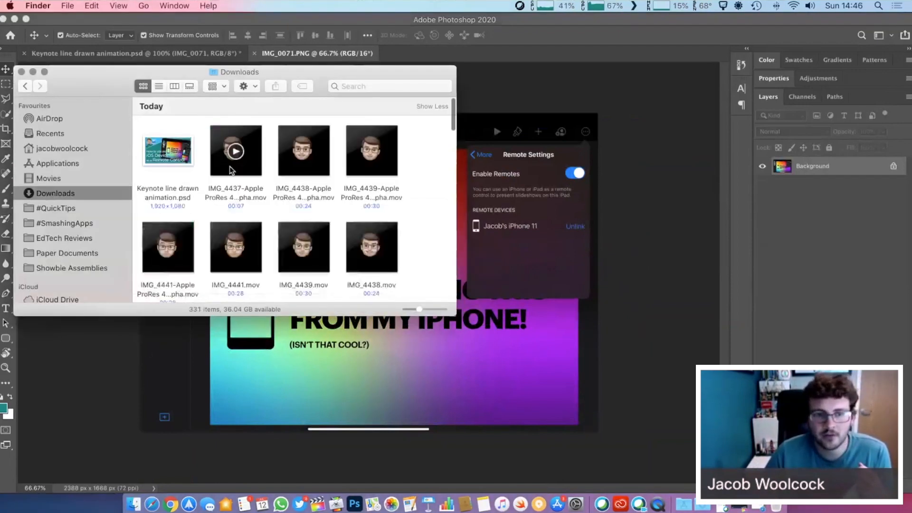
scroll(232, 171, "down", 5)
left_click(291, 214)
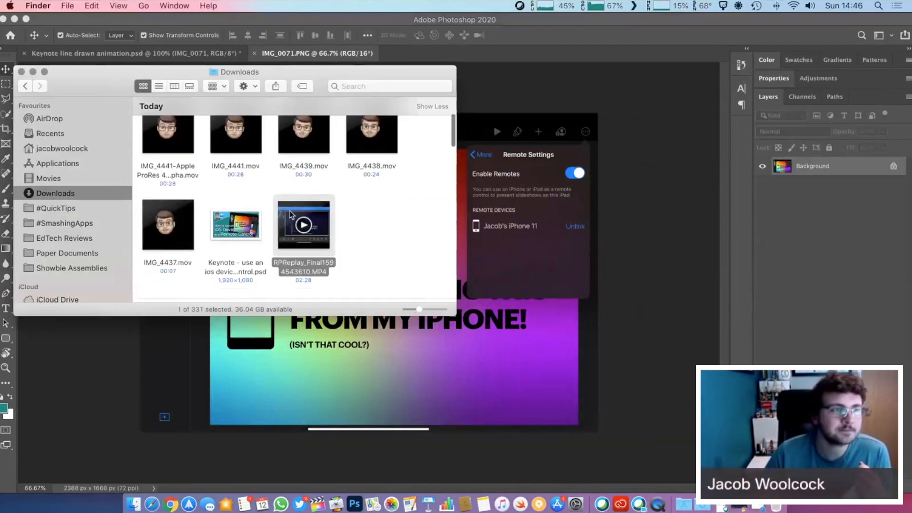
double_click(290, 214)
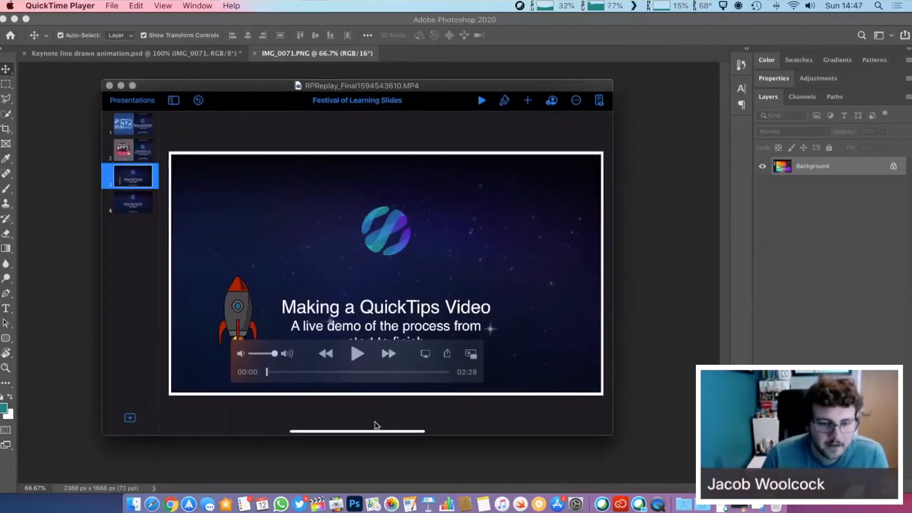
Move the recording to the rocket's motion path at about 00:56 and capture a screenshot of that frame
left_click(329, 372)
left_click_drag(329, 371, 335, 372)
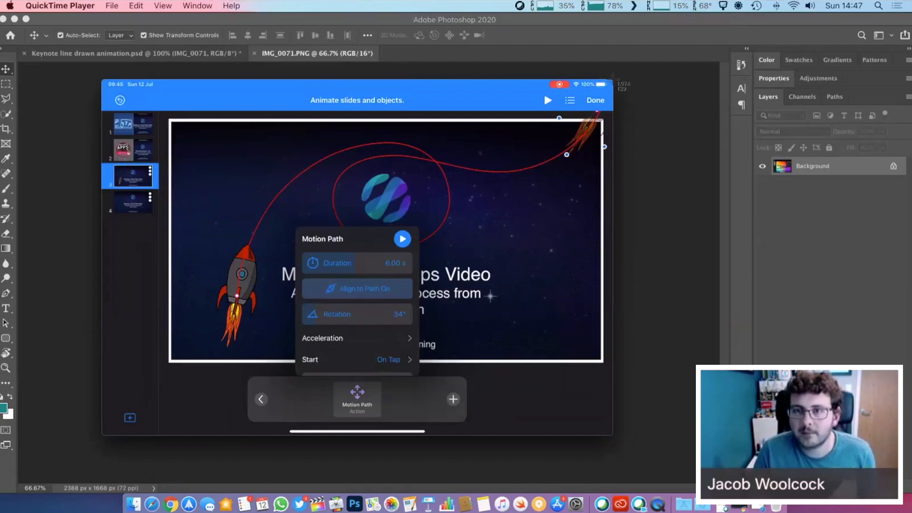
key("super+shift+4")
left_click_drag(357, 295, 102, 434)
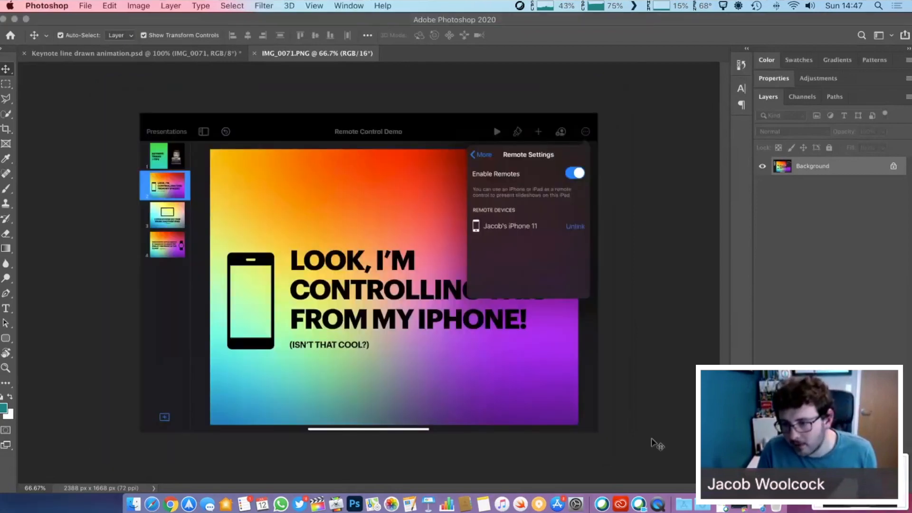
Try to place the captured rocket screenshot in IMG_0071.PNG, and return to the screen recording in QuickTime Player
left_click_drag(860, 480, 195, 221)
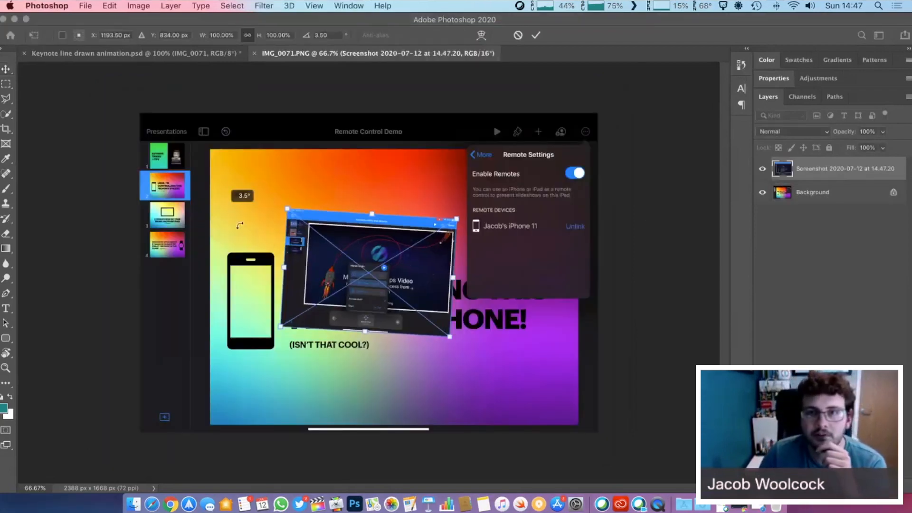
left_click(518, 36)
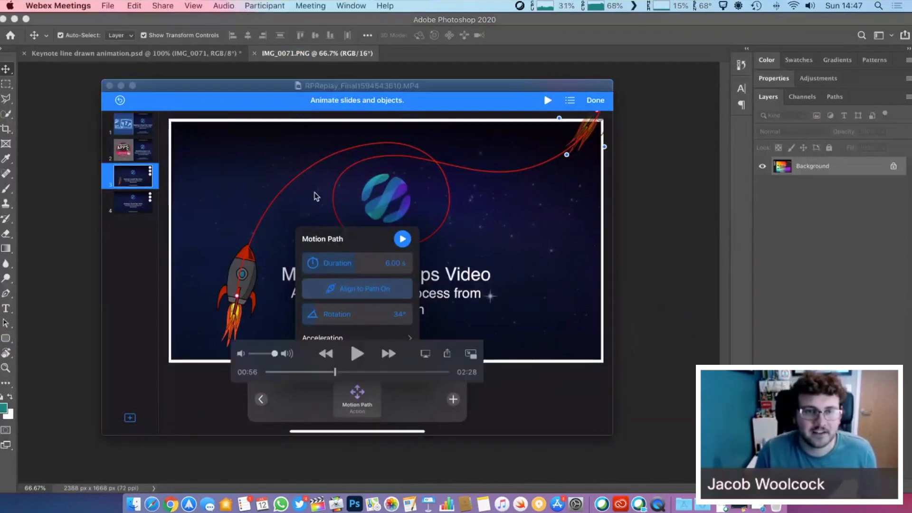
left_click_drag(315, 193, 323, 192)
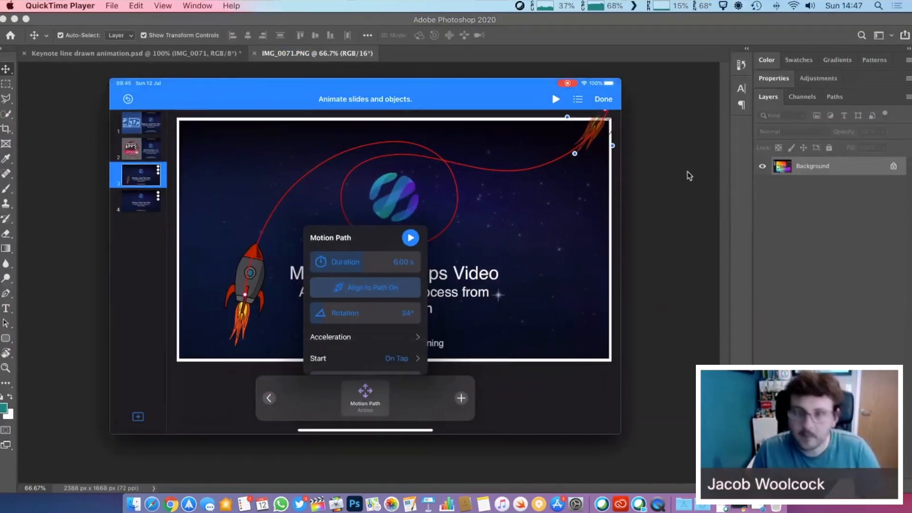
Capture a screenshot of only the iPad screen in the paused rocket motion-path recording and return to Photoshop
key("super+shift+4")
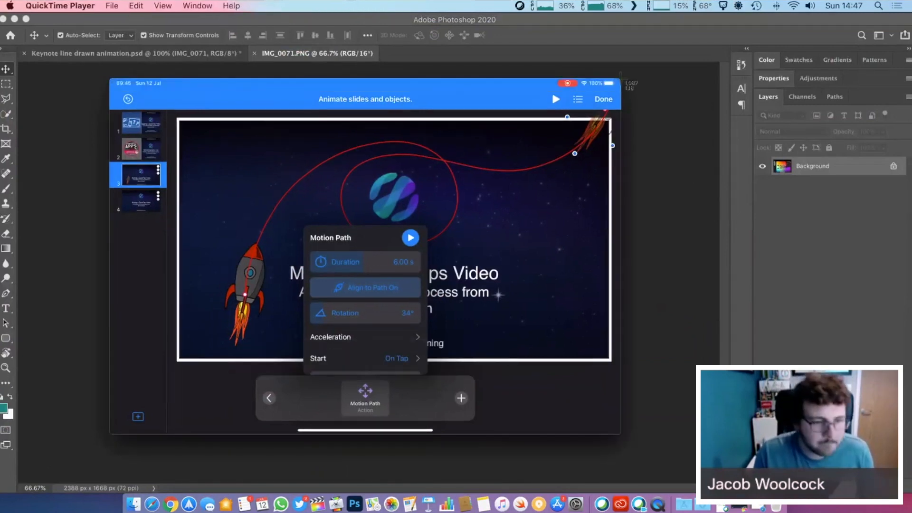
left_click_drag(621, 78, 108, 434)
left_click(65, 110)
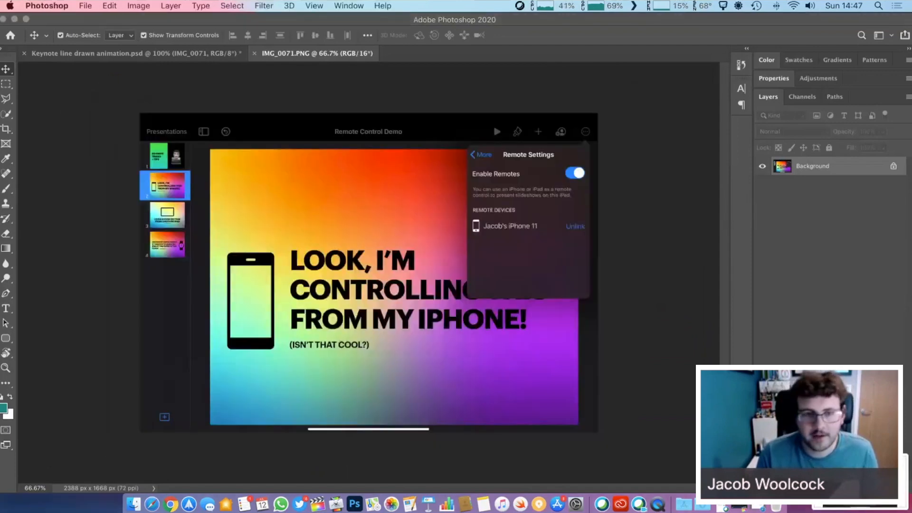
Place the new screenshot in IMG_0071.PNG and scale it to cover the whole canvas
left_click_drag(855, 465, 328, 264)
left_click_drag(454, 213, 598, 113)
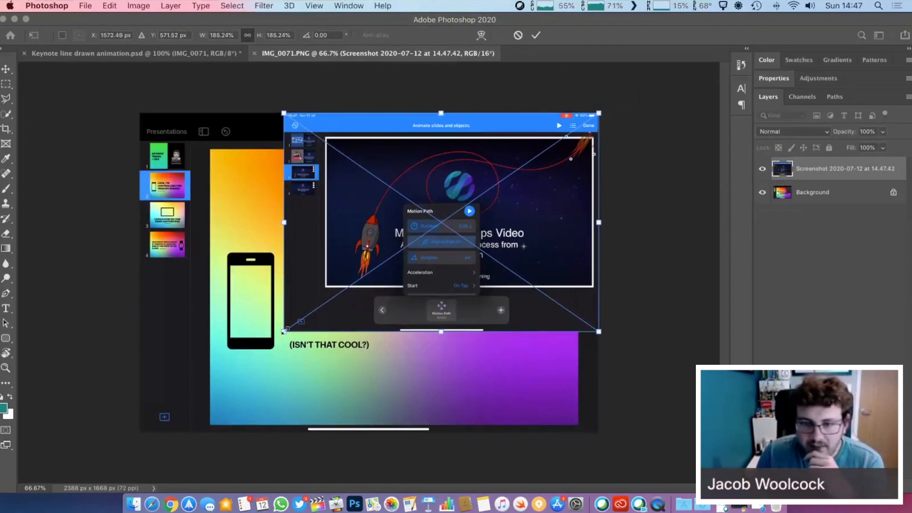
left_click_drag(277, 343, 146, 437)
key("Return")
left_click(654, 154)
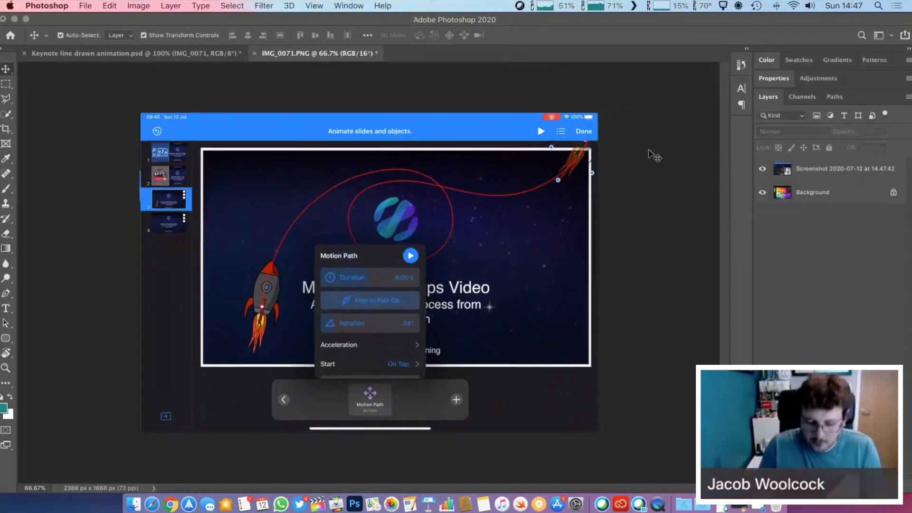
left_click(509, 189)
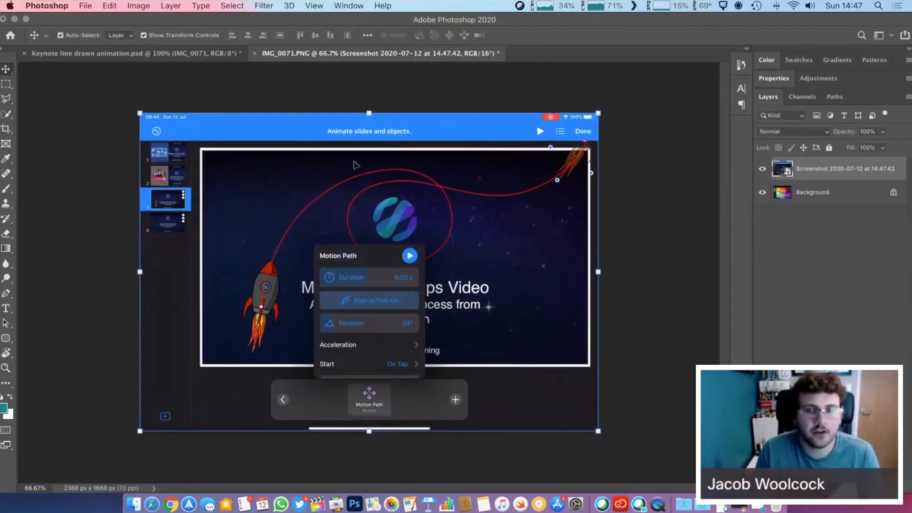
left_click(541, 86)
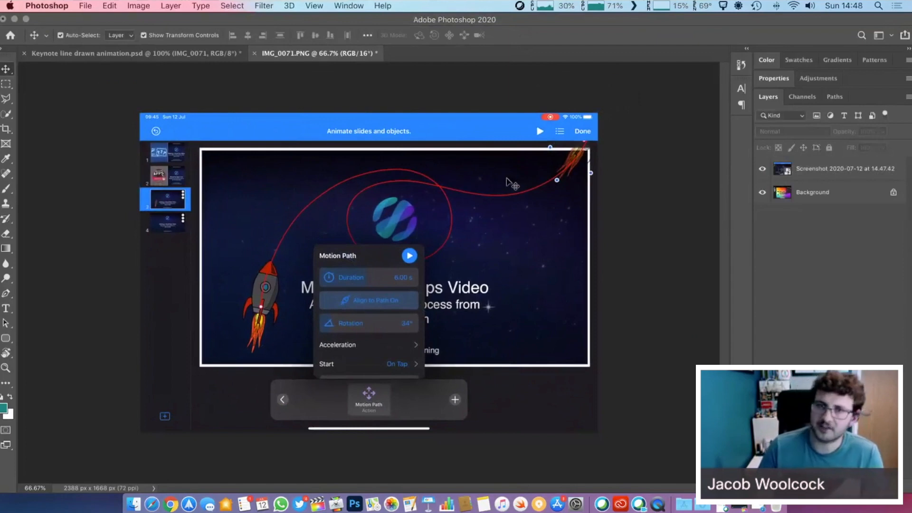
Add a new layer above the screenshot and set the foreground colour to the blue sampled from its header bar
left_click(834, 169)
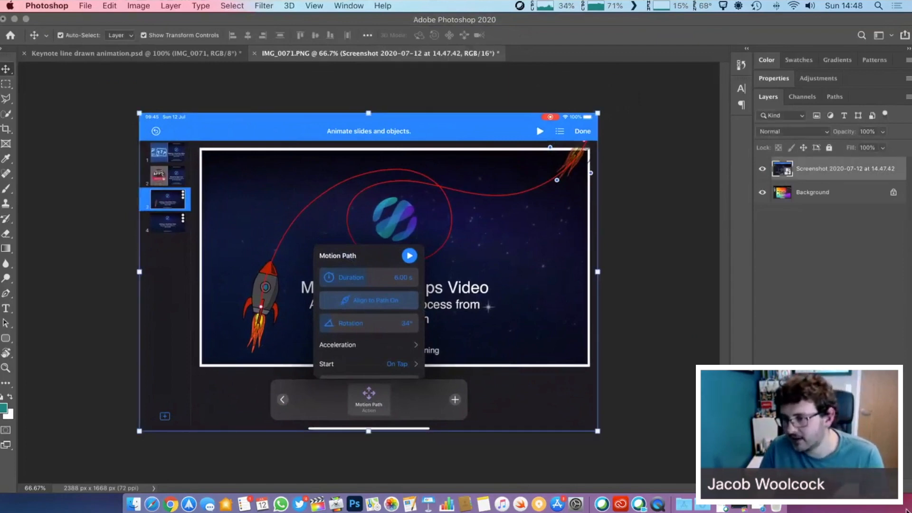
key("super+shift+alt+n")
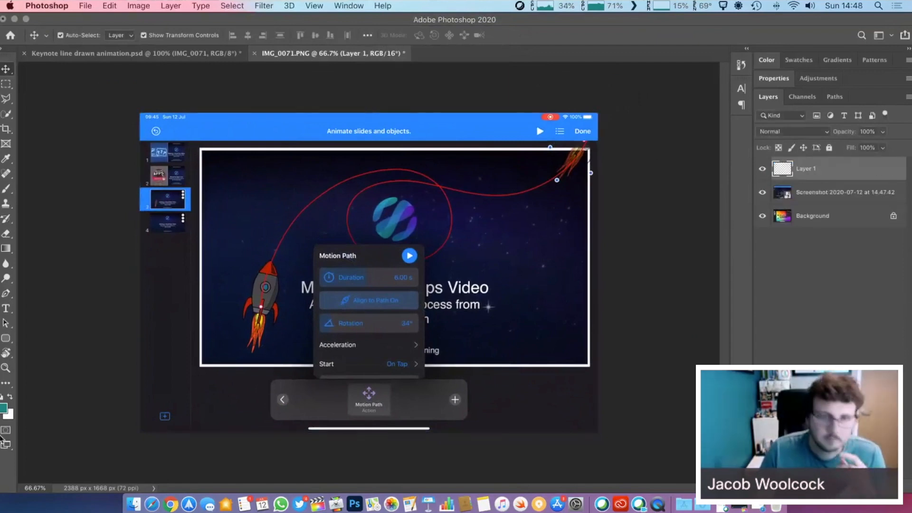
left_click(6, 408)
left_click(463, 119)
key("Return")
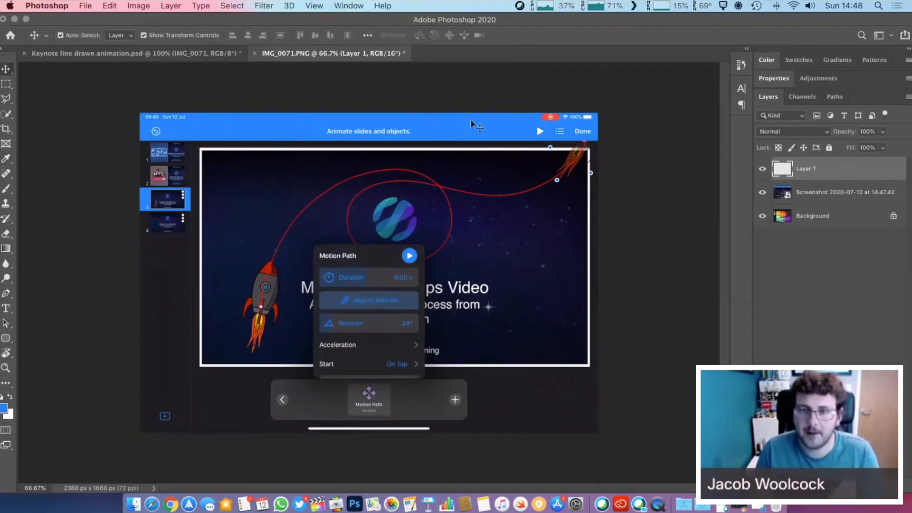
Paint over the red recording indicator in the status bar with a smaller 175 px blue brush
key("b")
key("bracketleft")
key("bracketleft")
key("bracketleft")
key("bracketleft")
key("bracketleft")
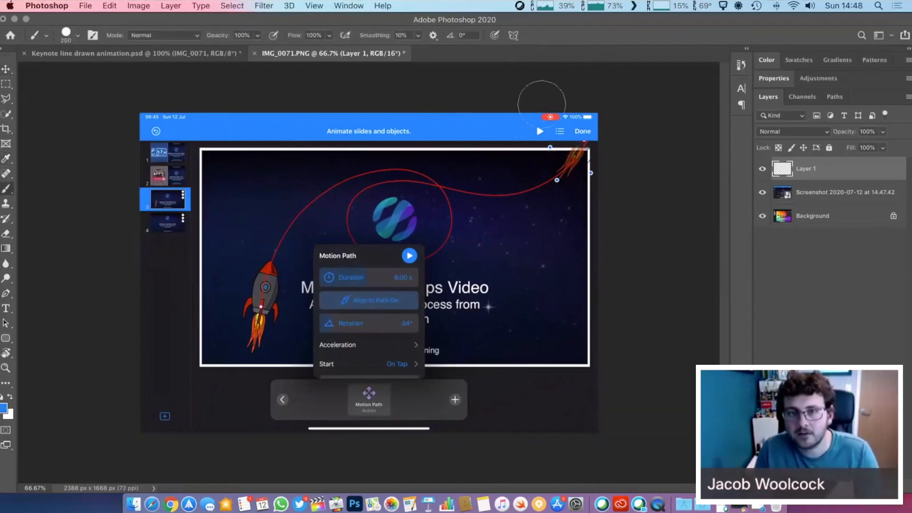
left_click(550, 117)
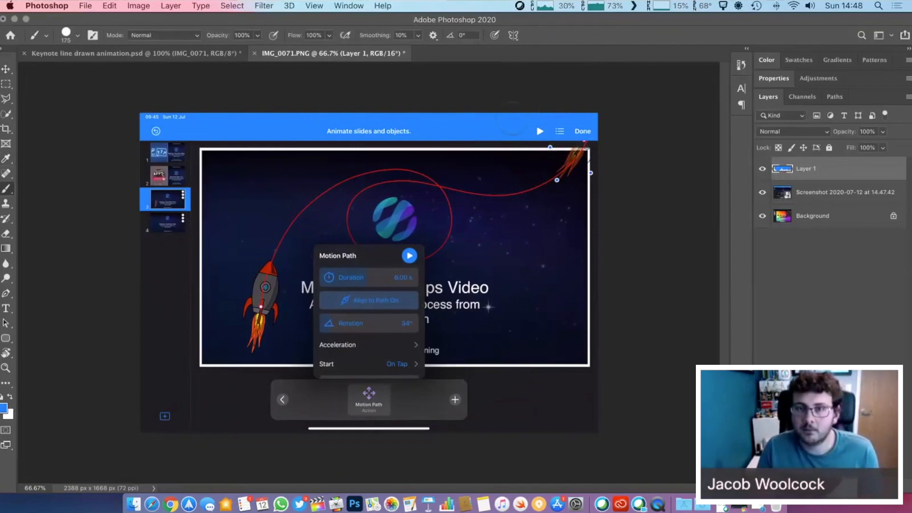
key("super+z")
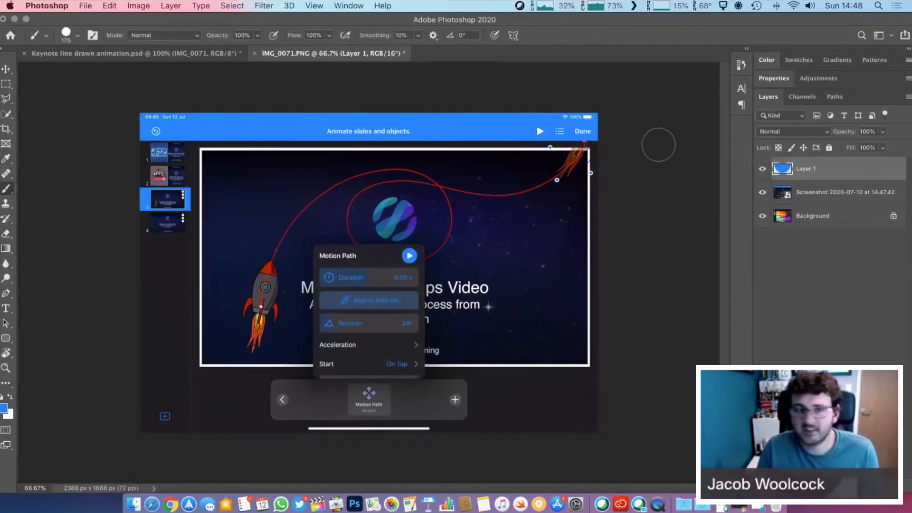
Flatten the layers of IMG_0071.PNG into a single background and save the file
right_click(828, 189)
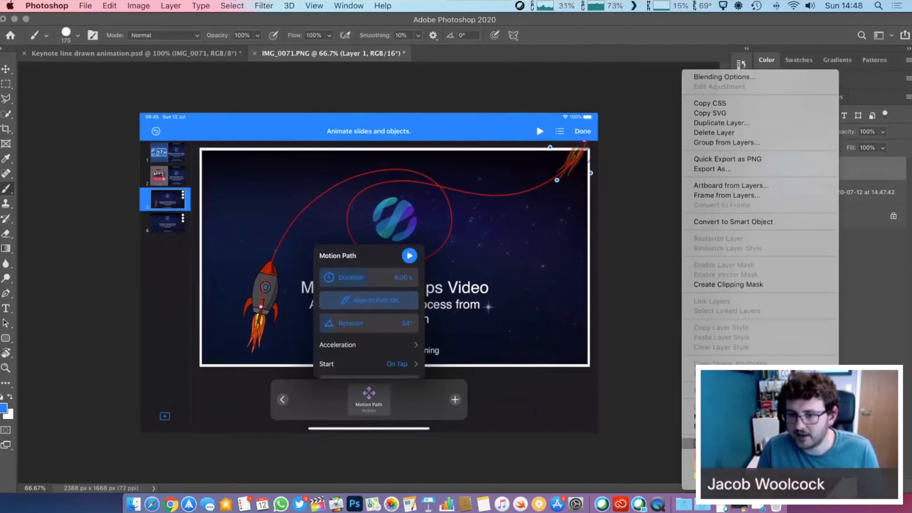
left_click(731, 426)
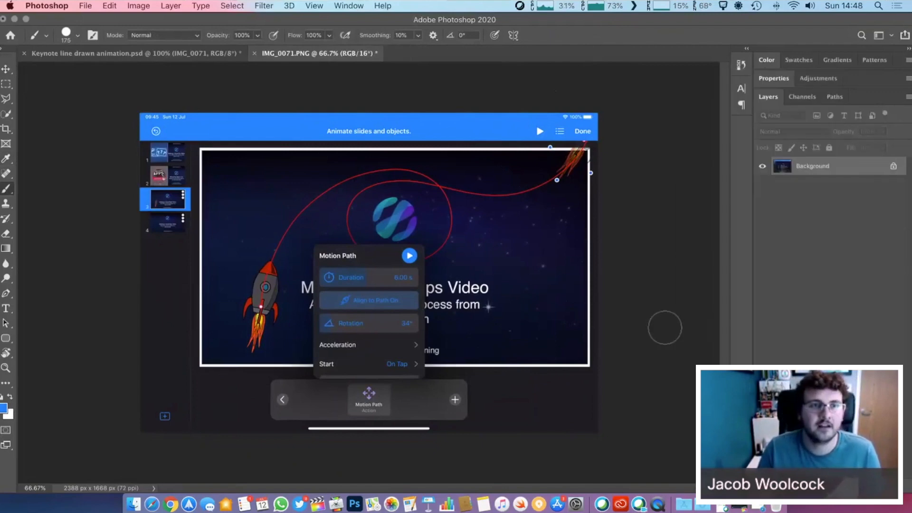
key("super+s")
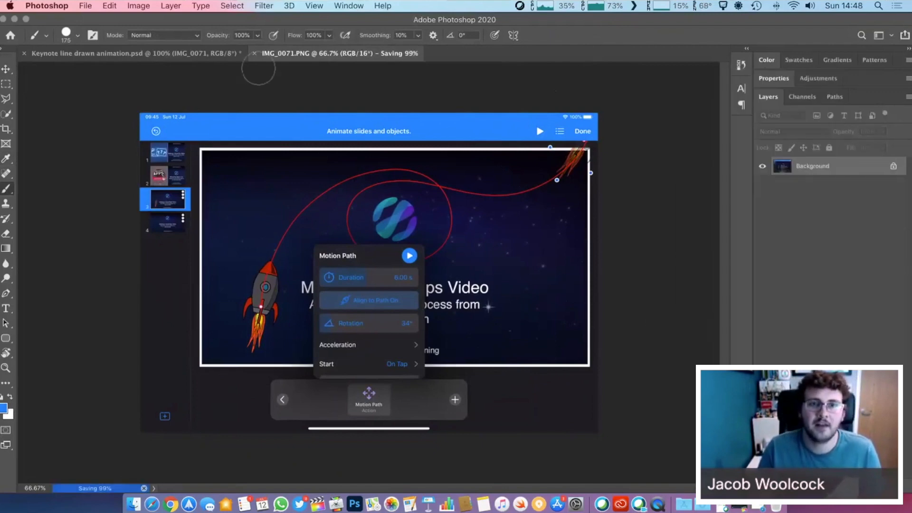
Return to the Keynote line drawn animation.psd thumbnail and close IMG_0071.PNG
left_click(191, 55)
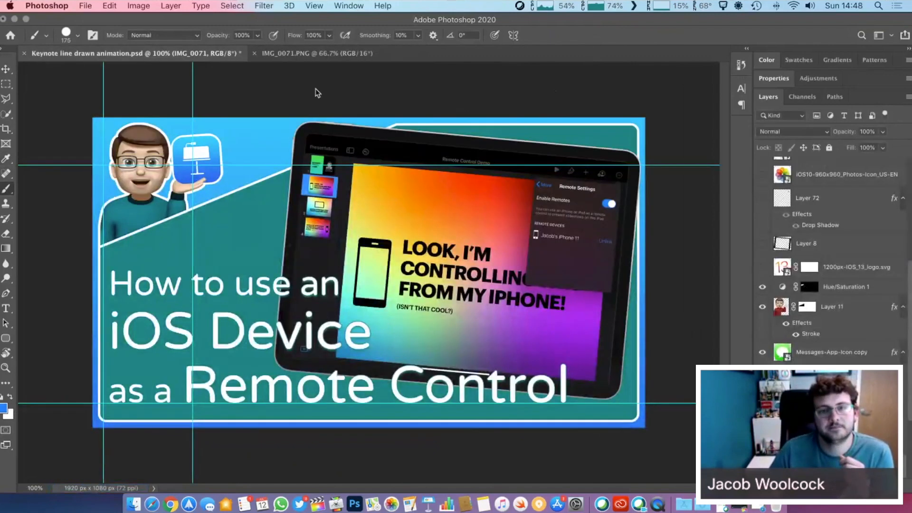
key("v")
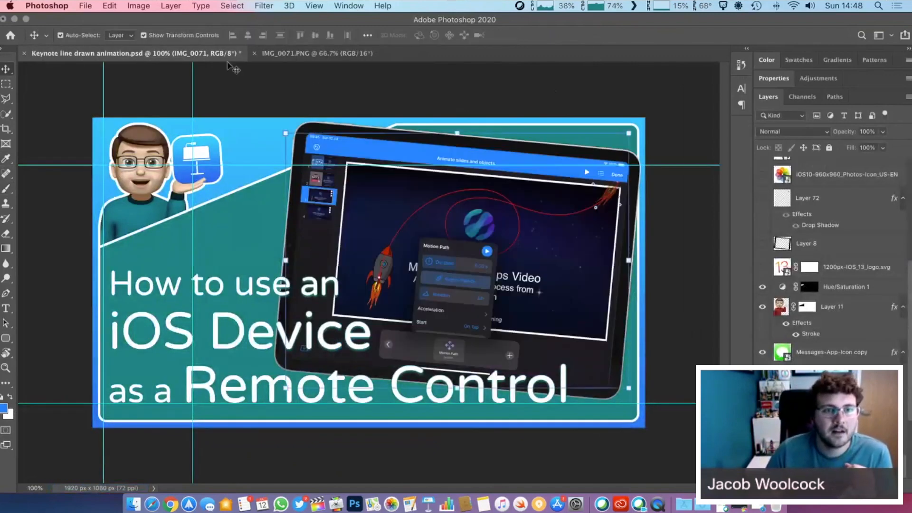
left_click(254, 53)
Change the first line of the thumbnail title to "How to create"
left_click(206, 310)
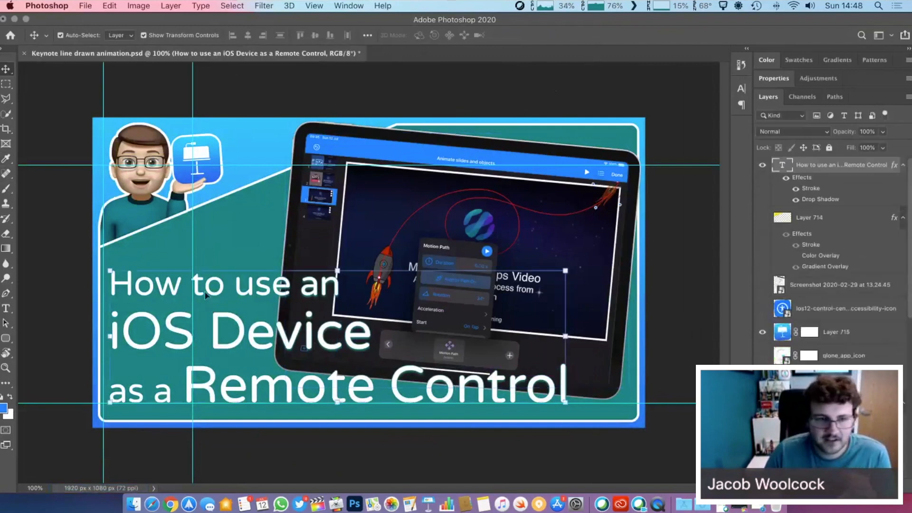
double_click(273, 295)
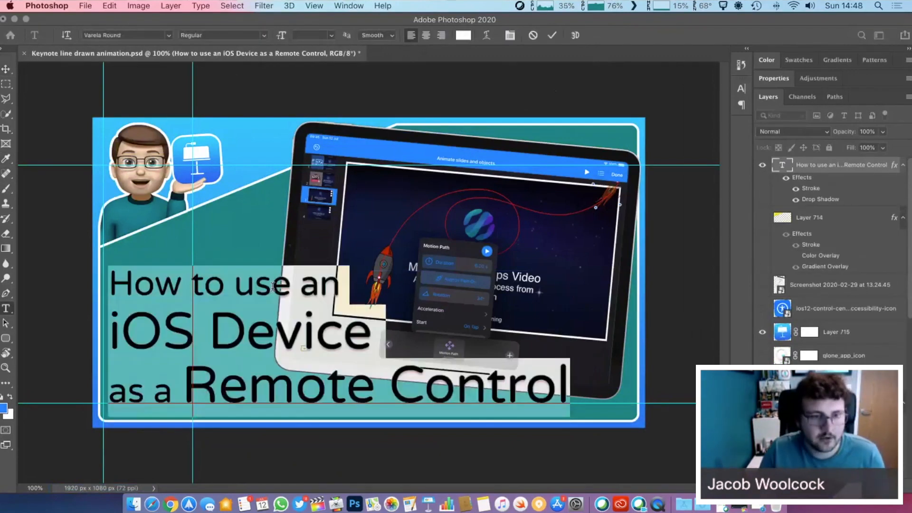
left_click_drag(241, 287, 341, 287)
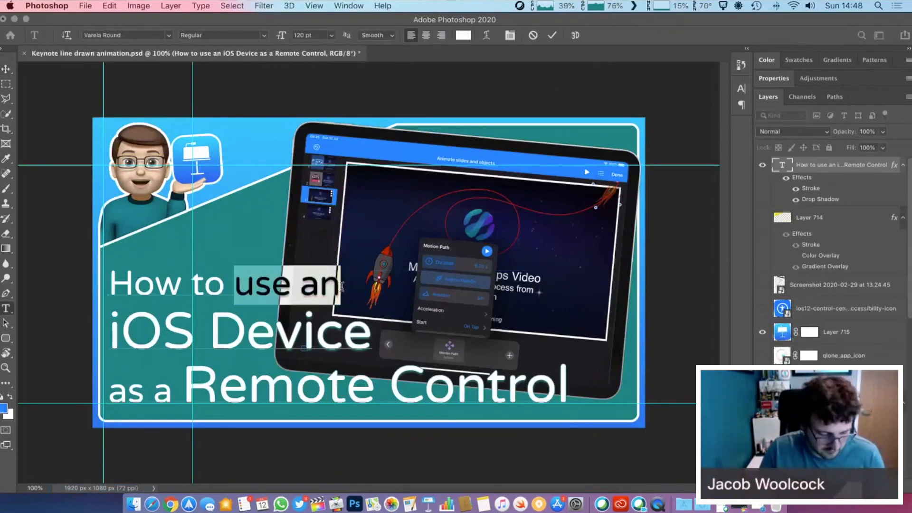
type("create")
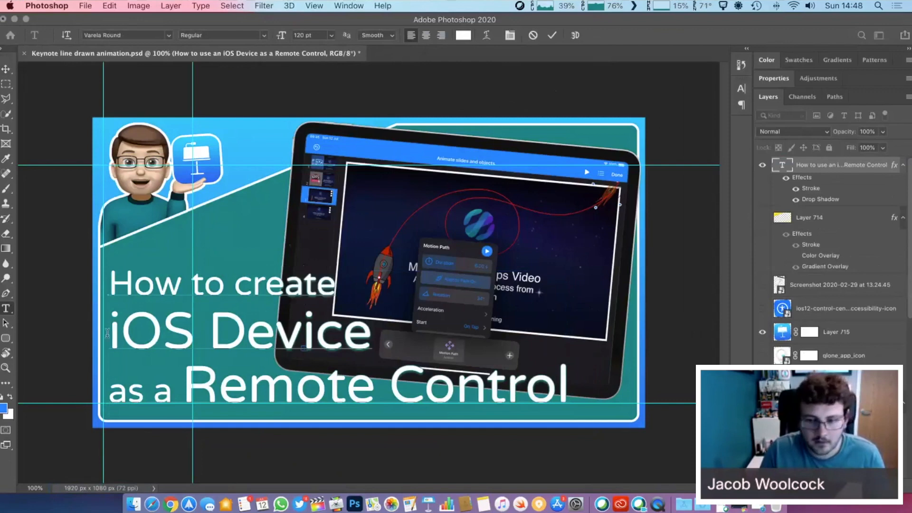
Replace the two lower title lines with "Natural Line" and "Draaw Animations"
left_click_drag(107, 333, 610, 389)
type("Natural")
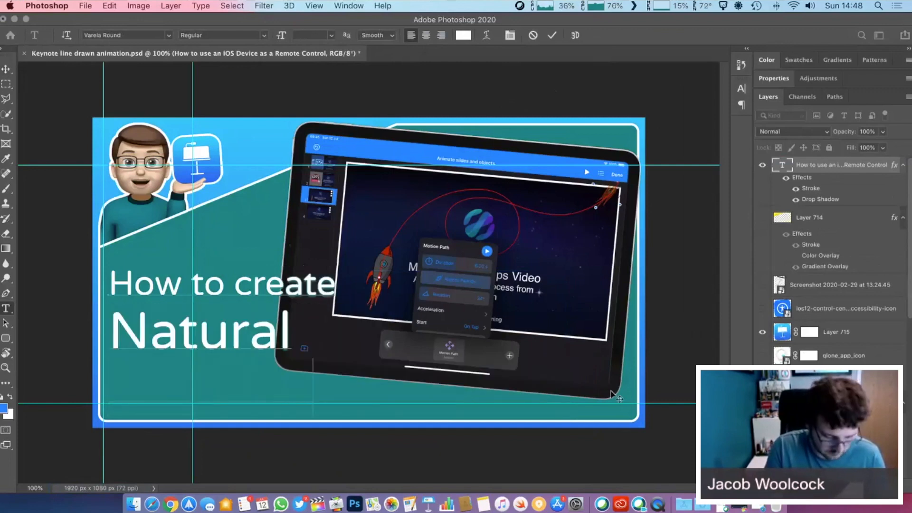
key("Return")
type("Line Draaw Animation")
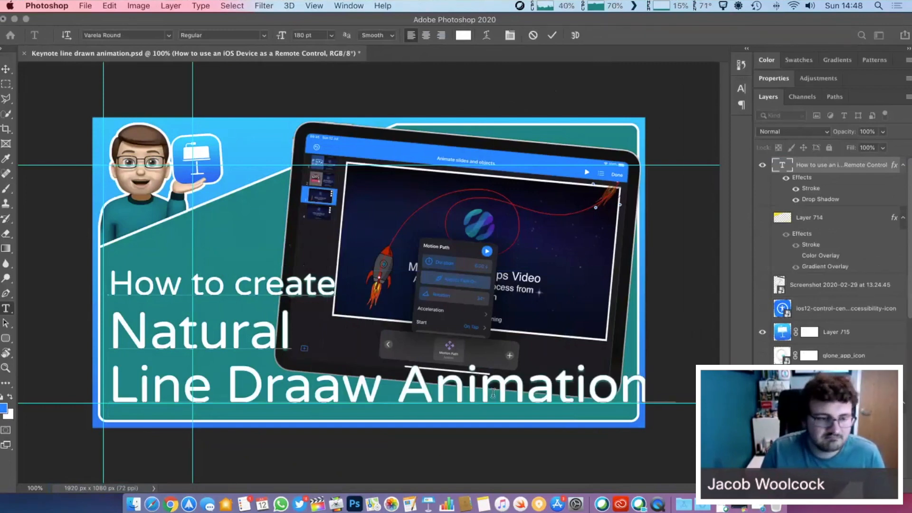
left_click(437, 337)
key("Delete")
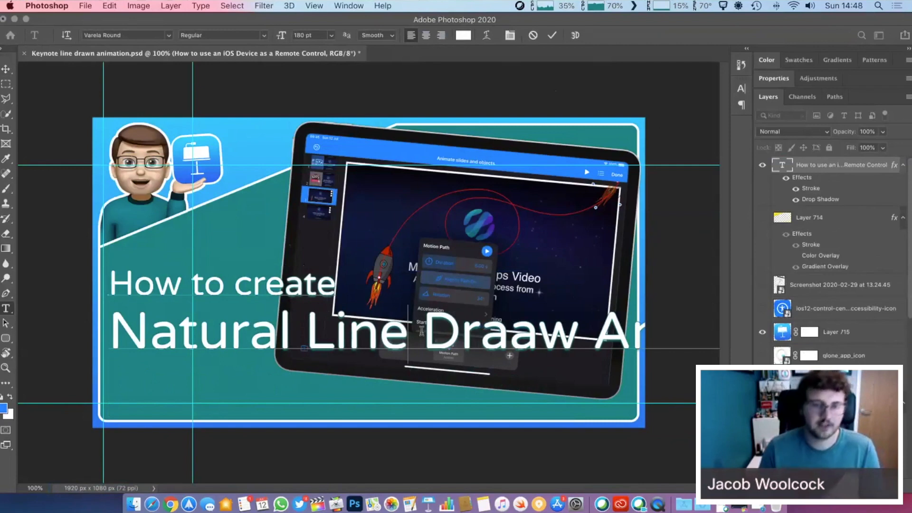
key("Return")
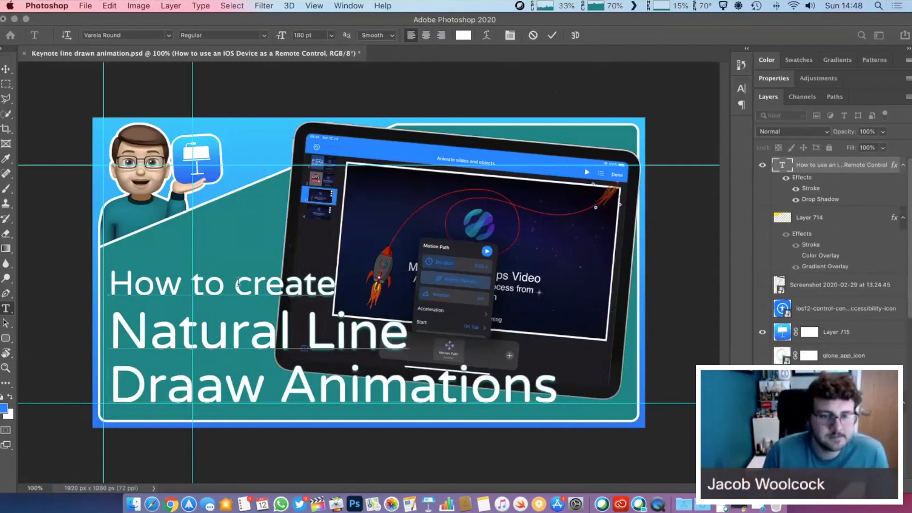
Reword the title as "How to use", with "Line Draaw" and "Animations" on the two lines below
left_click_drag(236, 284, 375, 285)
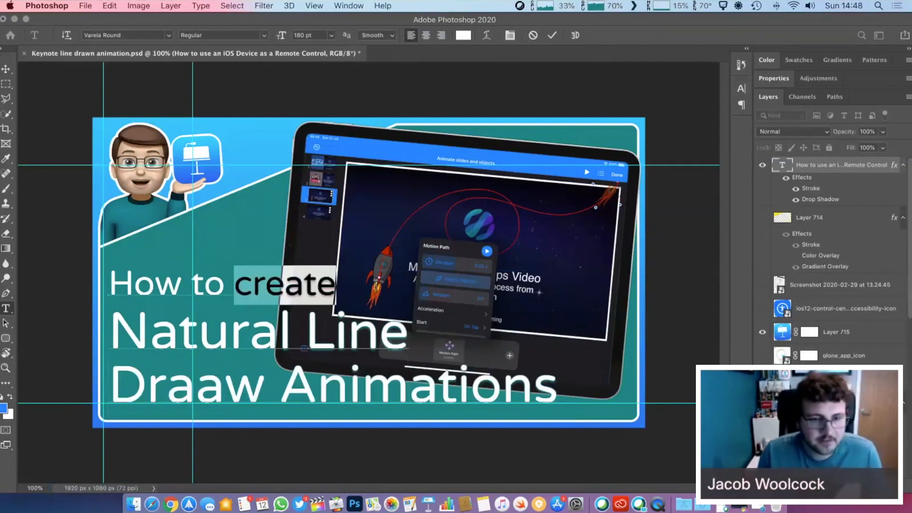
type("use")
left_click_drag(306, 331, 122, 331)
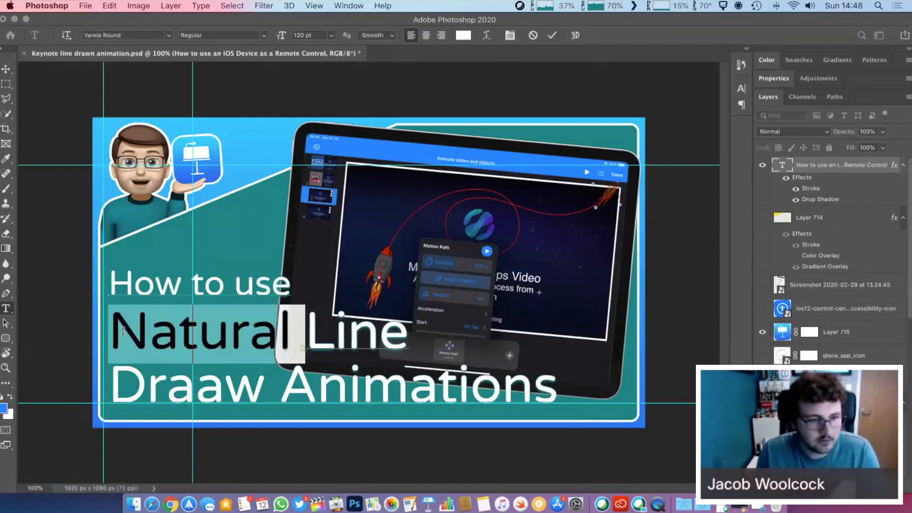
key("BackSpace")
left_click(112, 378)
key("BackSpace")
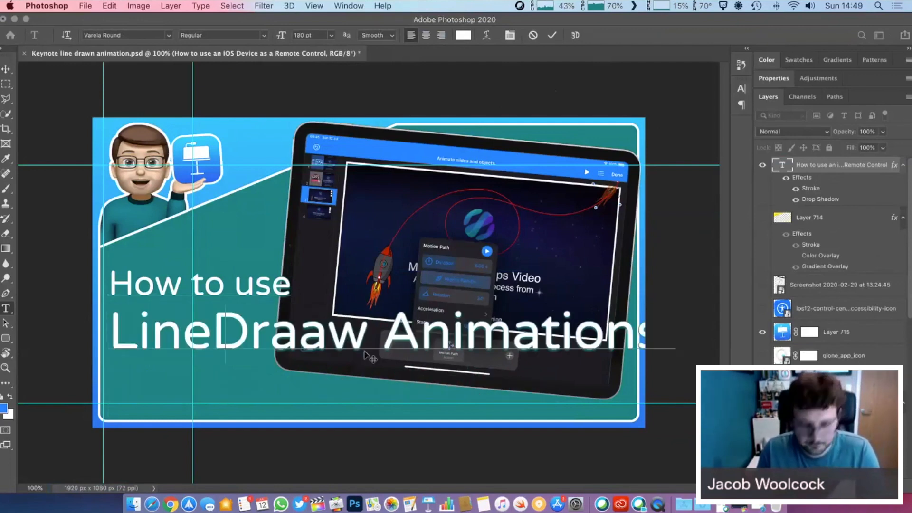
left_click(394, 340)
key("BackSpace")
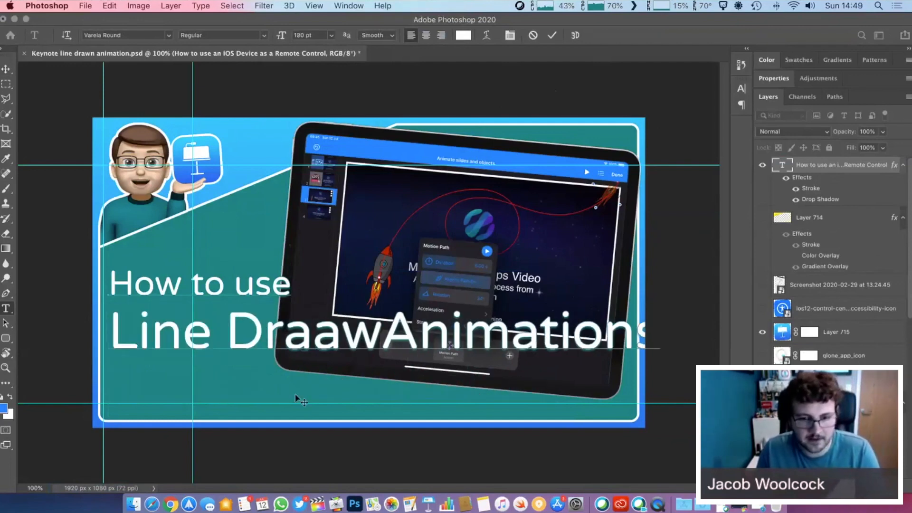
key("Return")
Change the last title line to "Animation Tool" and extend the first line to "How to use the"
left_click(377, 389)
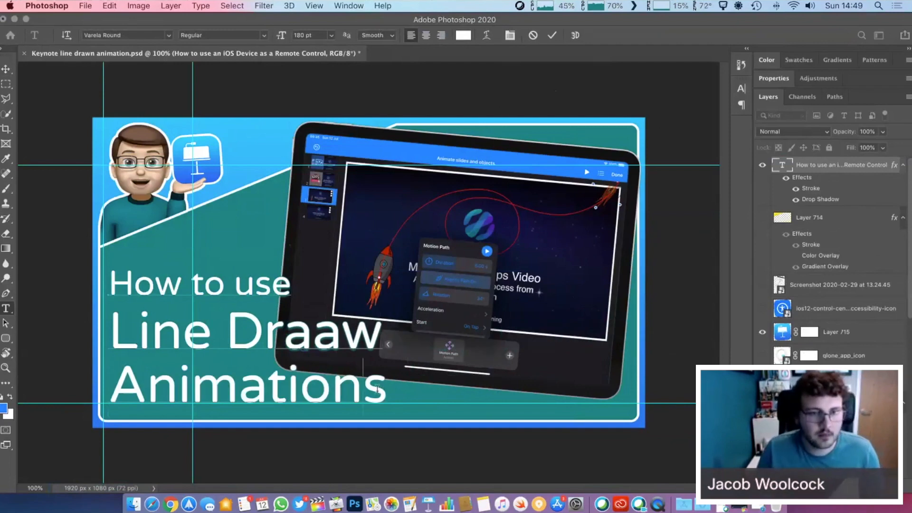
key("Delete")
type("Tool")
left_click(305, 302)
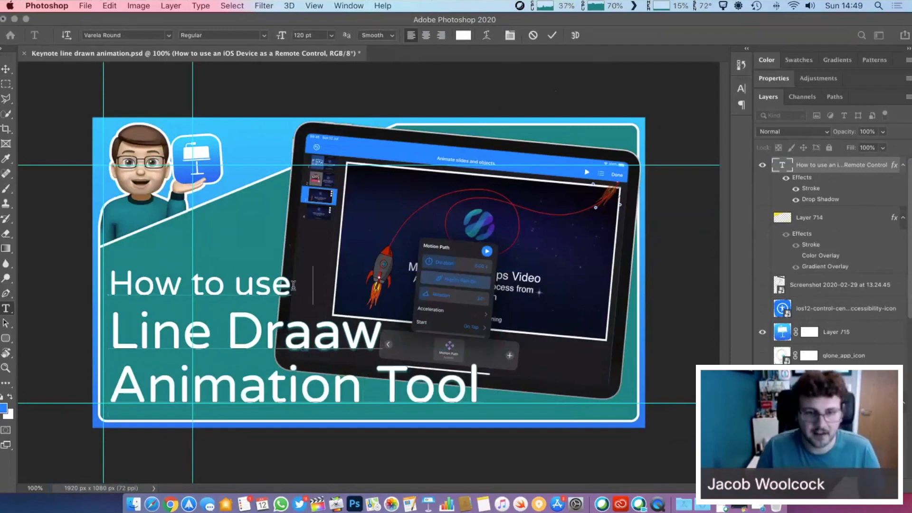
type("the")
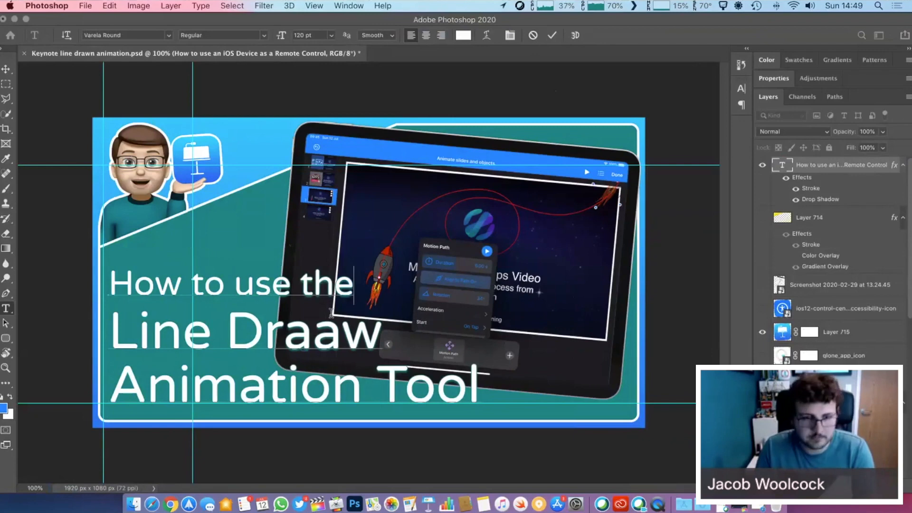
Correct "Draaw" to "Draw" in the title, commit the text and return to the Move tool
left_click(284, 334)
key("Delete")
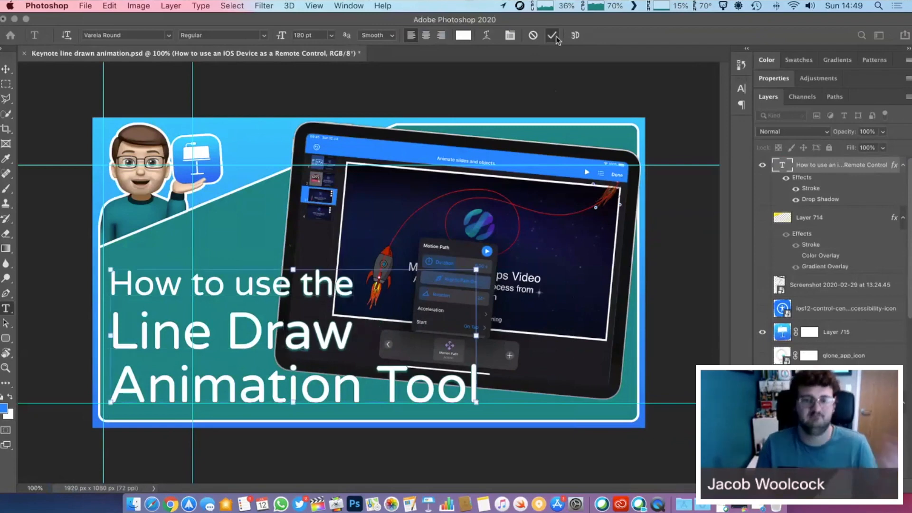
key("Escape")
key("v")
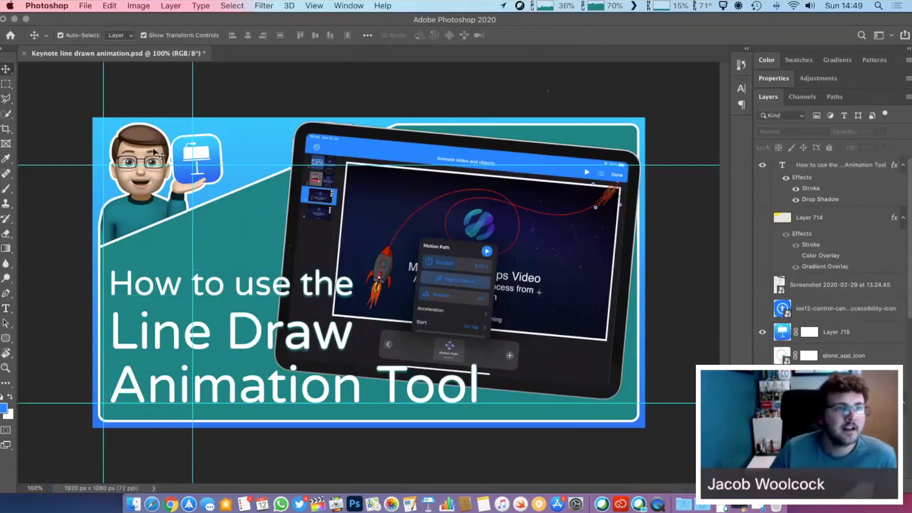
Save the thumbnail document, and save a JPEG version of it in Downloads at quality 12 (Maximum)
left_click(86, 6)
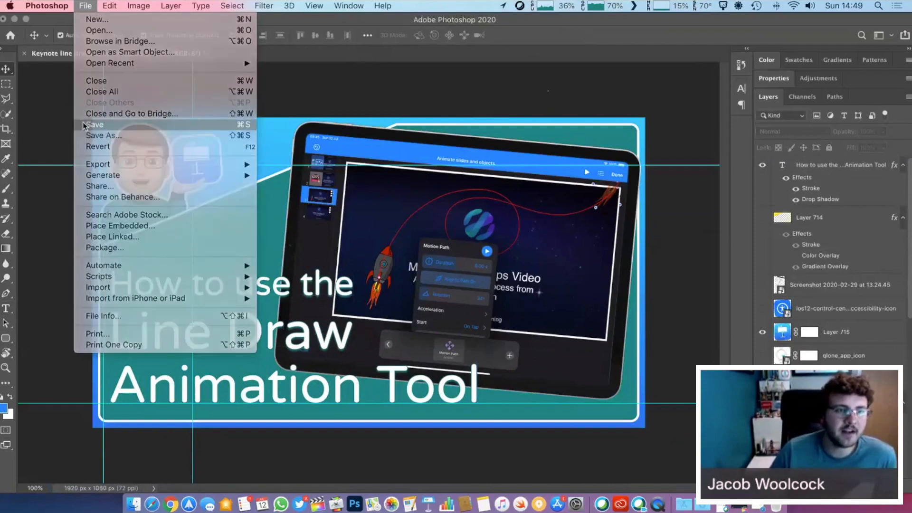
left_click(86, 125)
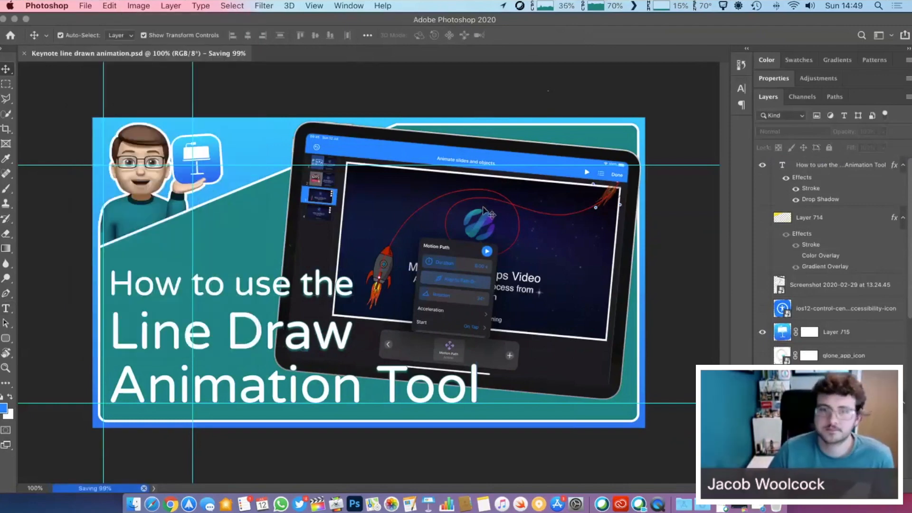
key("super+shift+s")
left_click(456, 333)
left_click(444, 406)
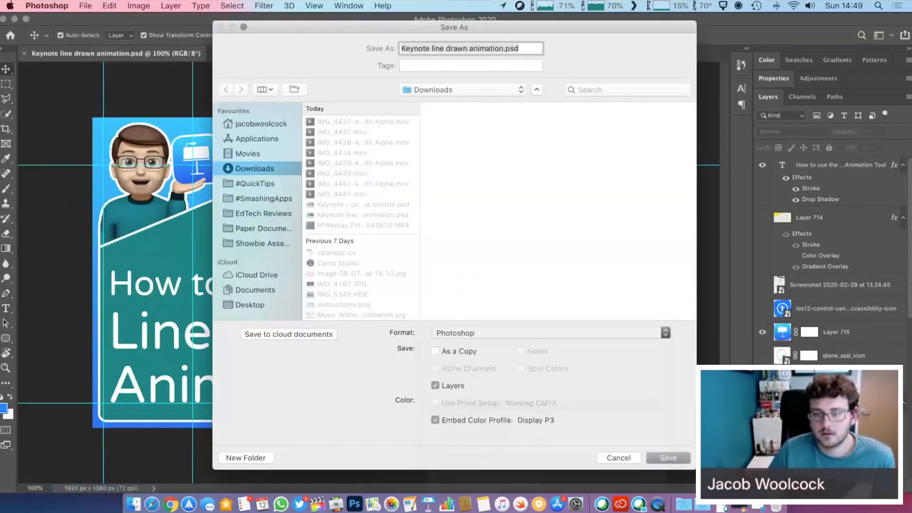
left_click(668, 457)
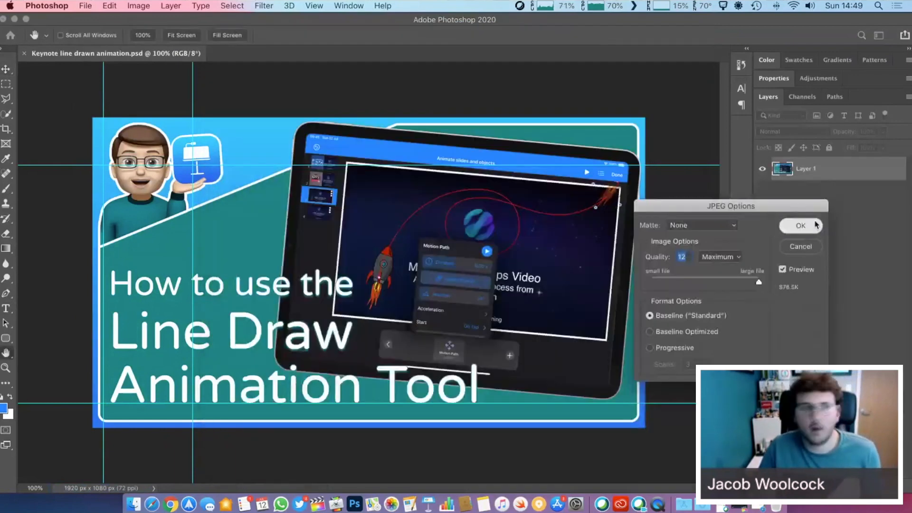
left_click(801, 225)
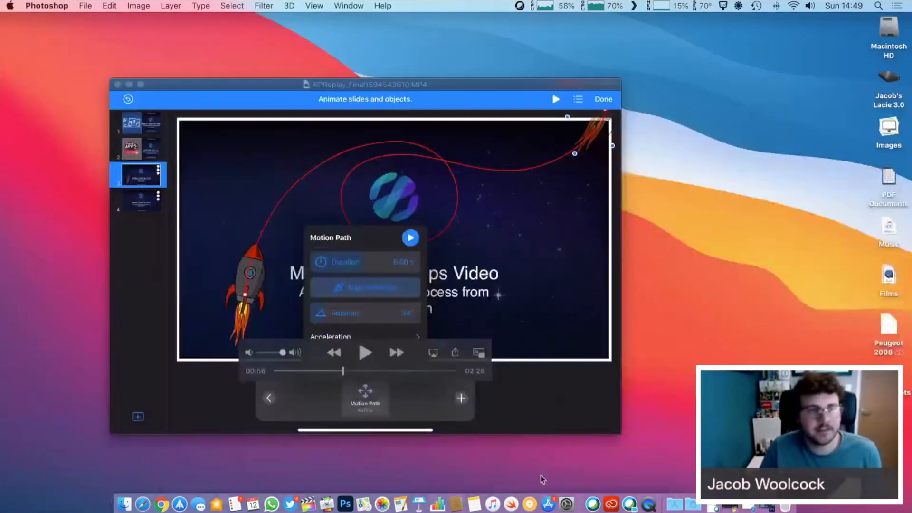
Close the screen recording preview and, in YouTube Studio, save the Keynote Line Draw video with Unlisted visibility
left_click(118, 84)
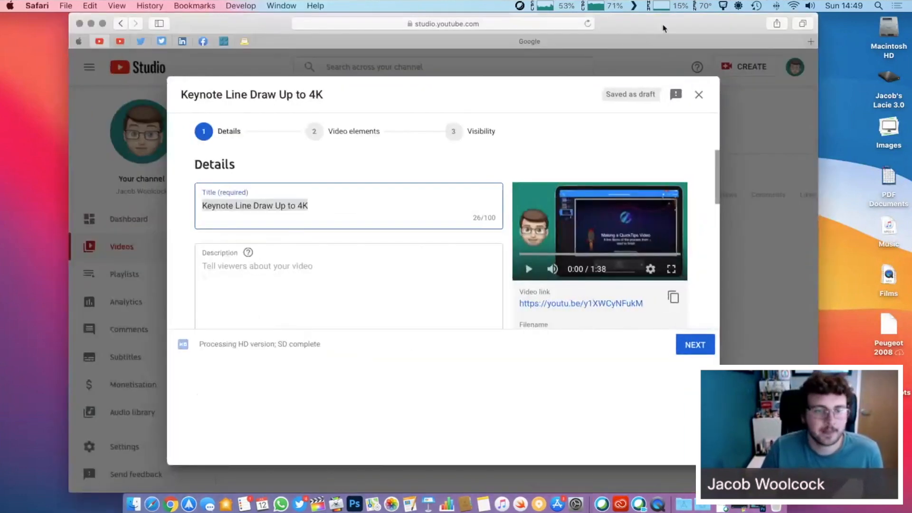
scroll(363, 234, "down", 5)
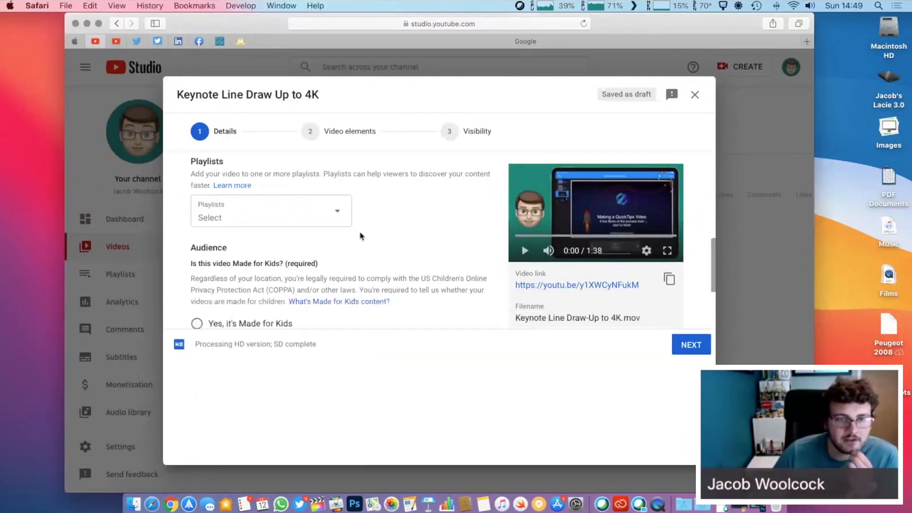
left_click(683, 347)
left_click(685, 347)
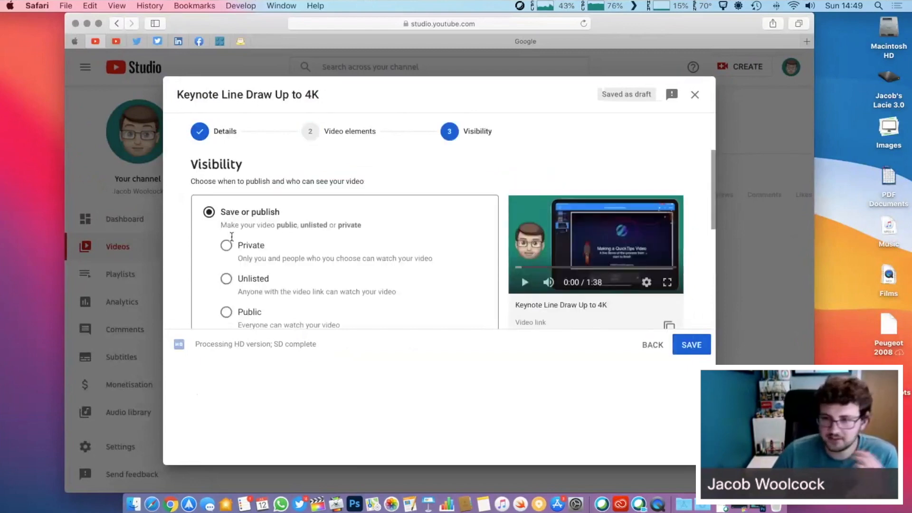
left_click(226, 278)
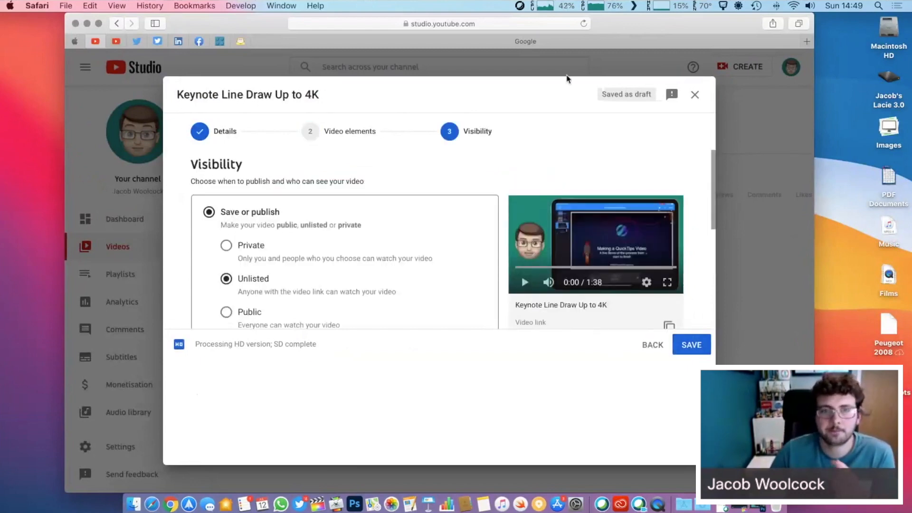
left_click(691, 344)
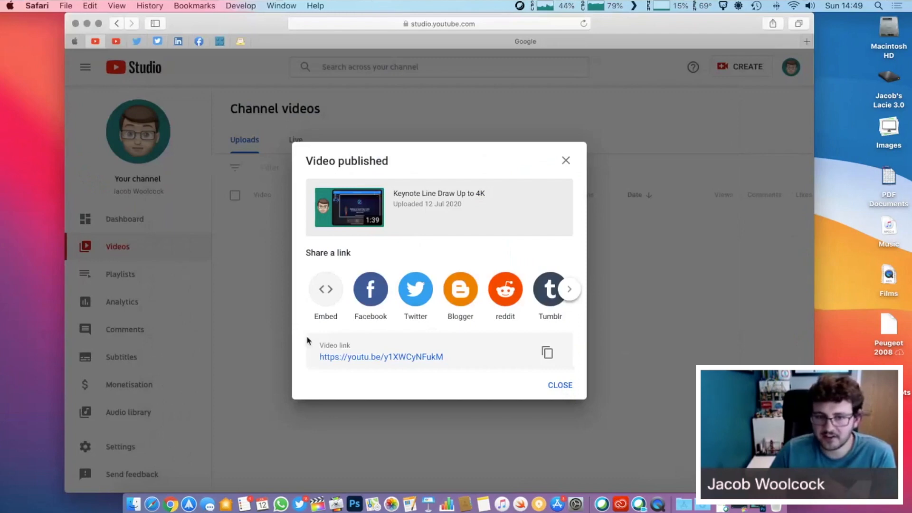
left_click(560, 385)
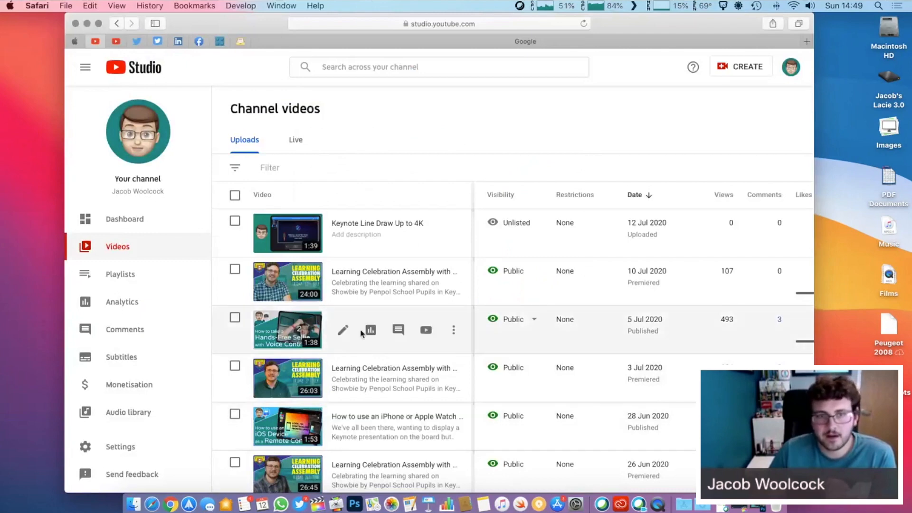
Upload the "Keynote line drawn animation" JPEG from Downloads as the Keynote Line Draw video's thumbnail and save the changes
left_click(343, 235)
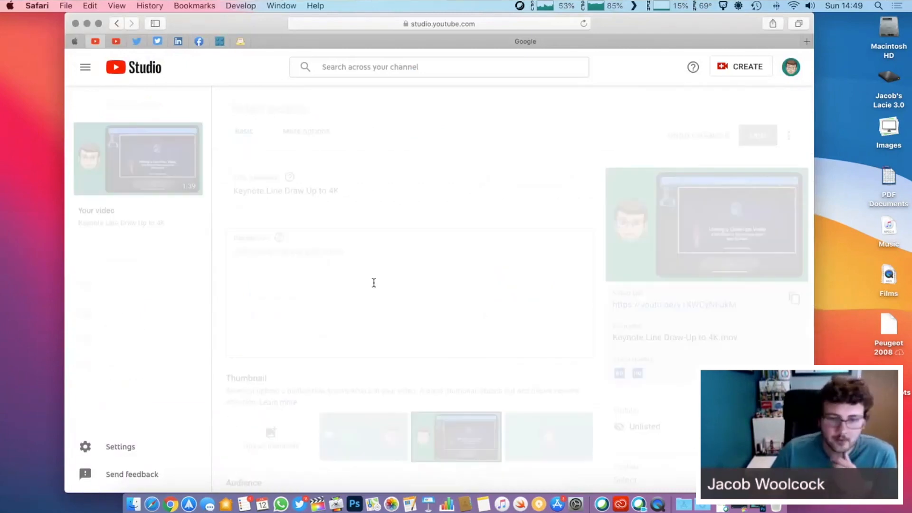
left_click(287, 434)
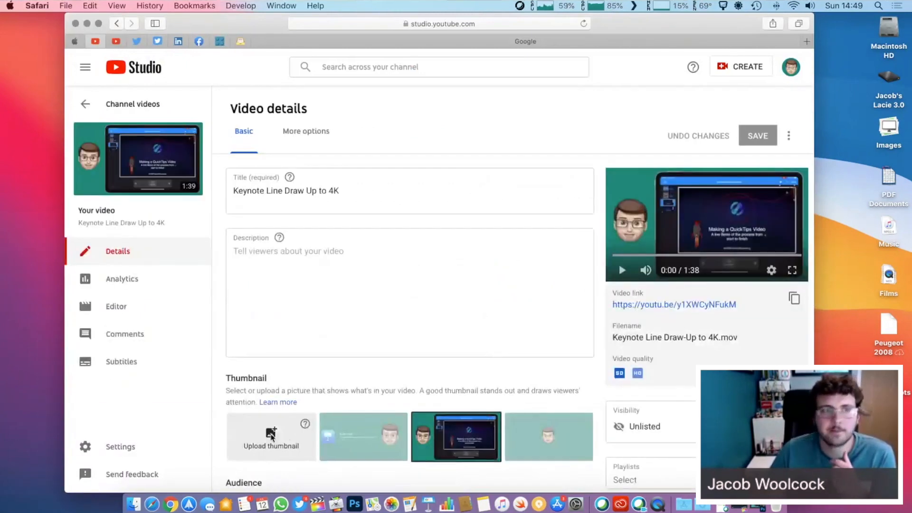
left_click(107, 154)
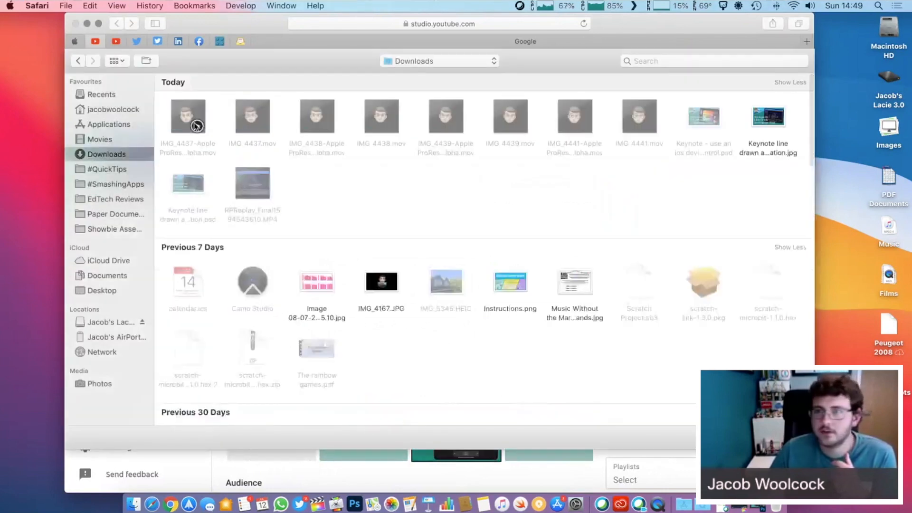
double_click(764, 118)
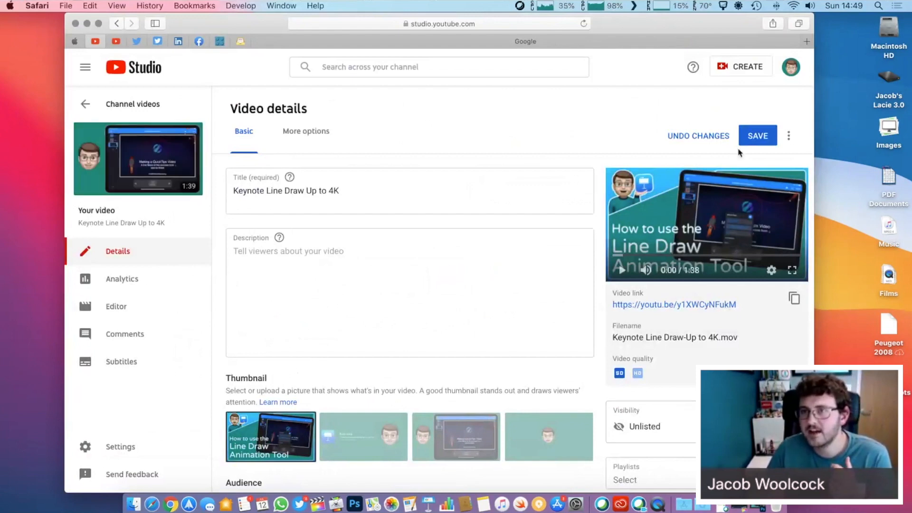
left_click(755, 137)
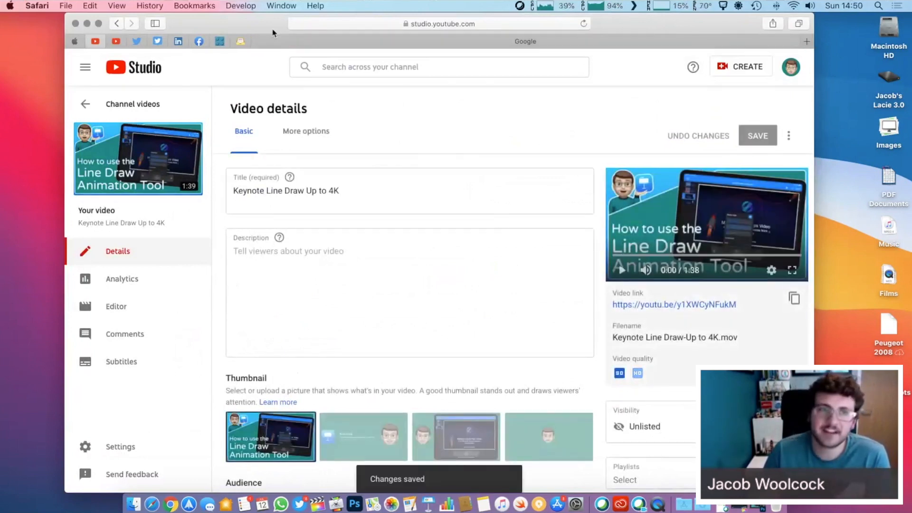
left_click(51, 483)
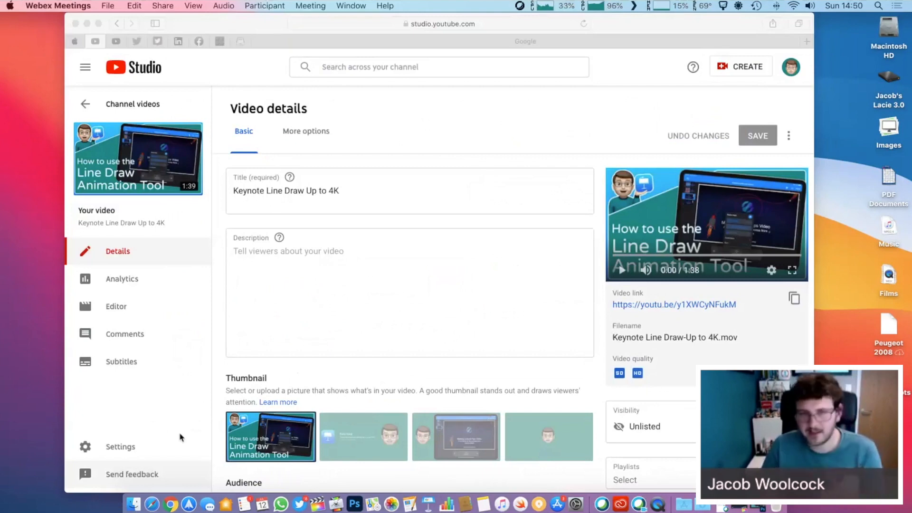
left_click_drag(266, 24, 273, 23)
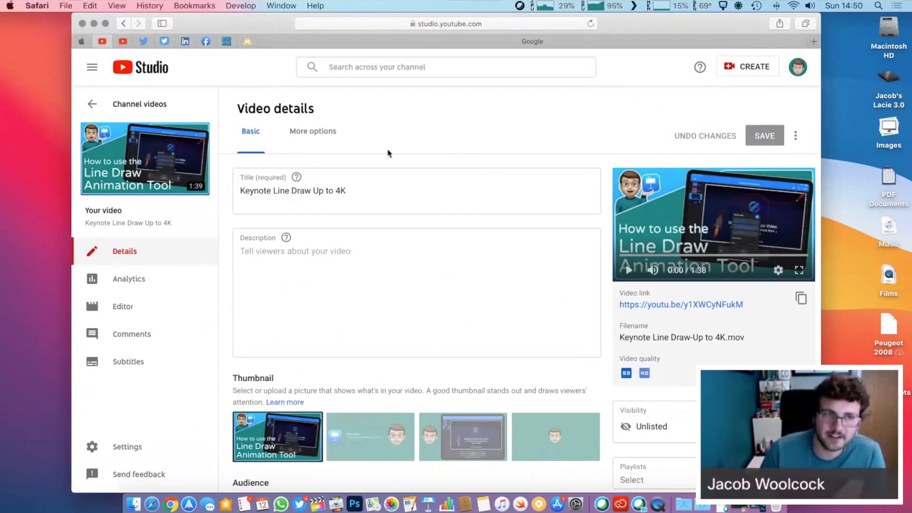
From the channel videos list, open the Voice Control "Hands-Free Selfie" video's details in a new tab, alongside the Keynote Line Draw video's details
left_click(118, 103)
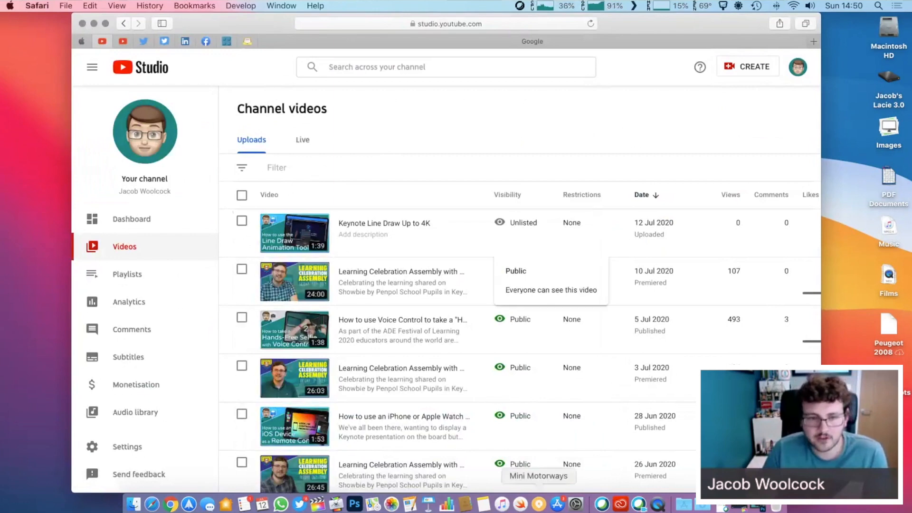
mouse_move(350, 329)
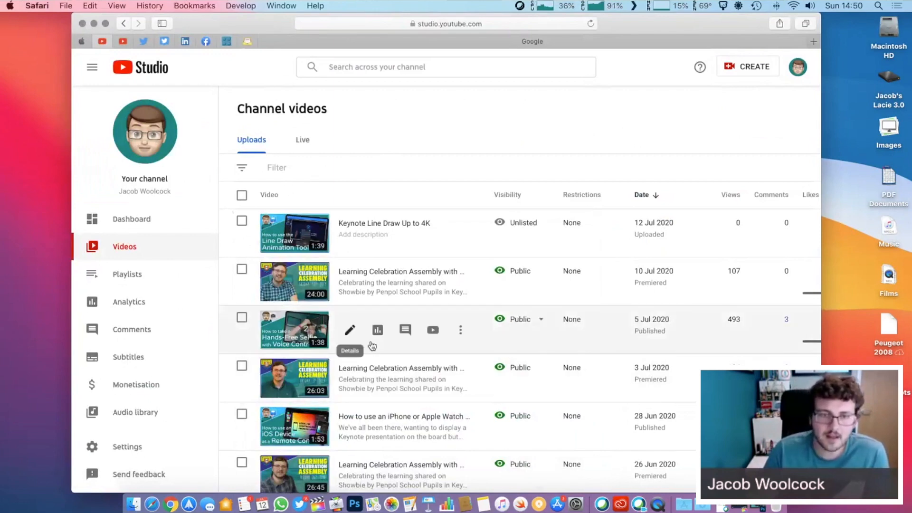
right_click(350, 331)
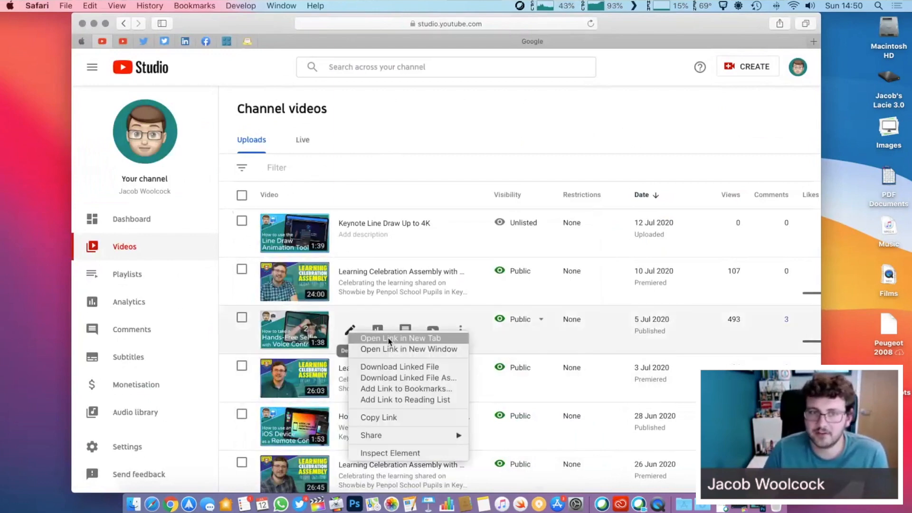
left_click(389, 339)
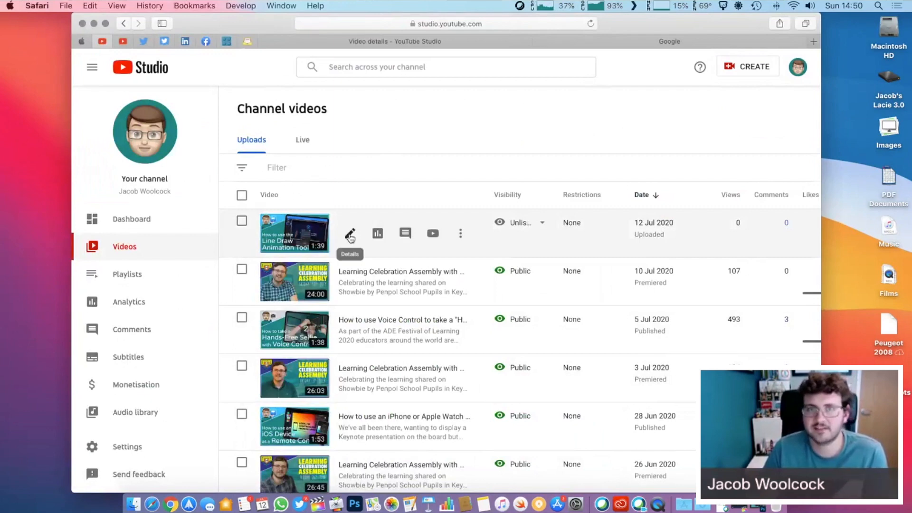
left_click(631, 41)
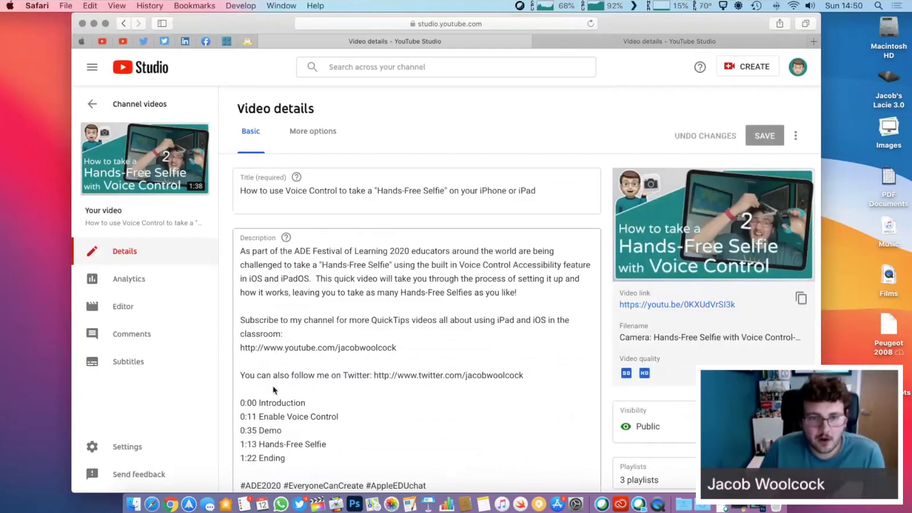
Copy the channel subscription and Twitter paragraphs from the "Hands-Free Selfie" description into the Keynote Line Draw video's description
scroll(339, 309, "down", 2)
left_click(349, 292)
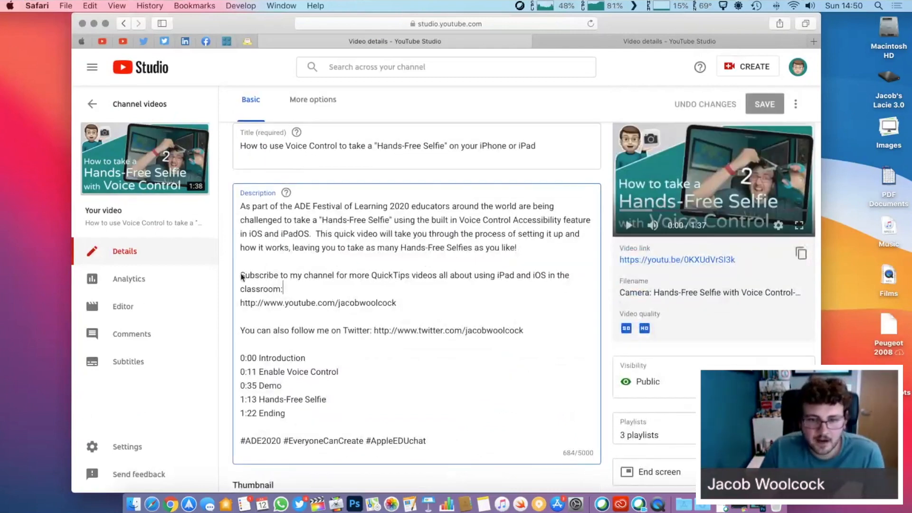
left_click_drag(240, 272, 540, 344)
key("super+c")
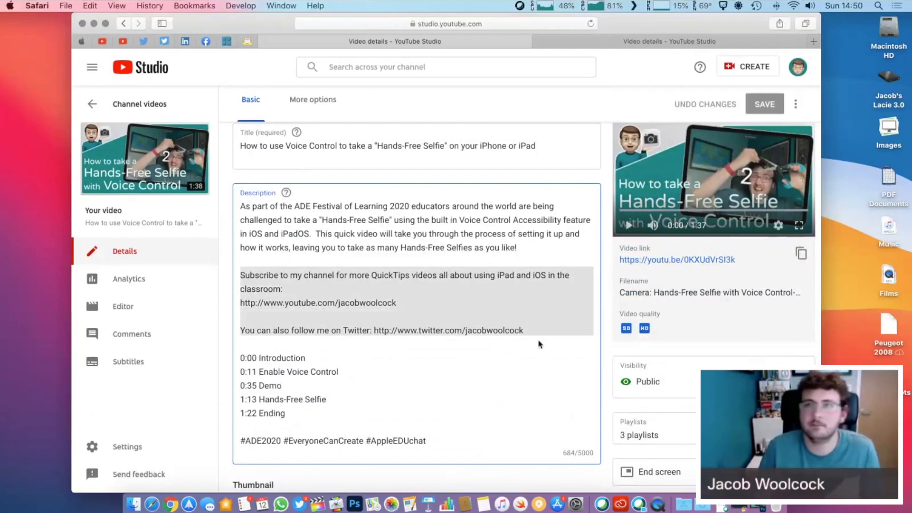
left_click(631, 42)
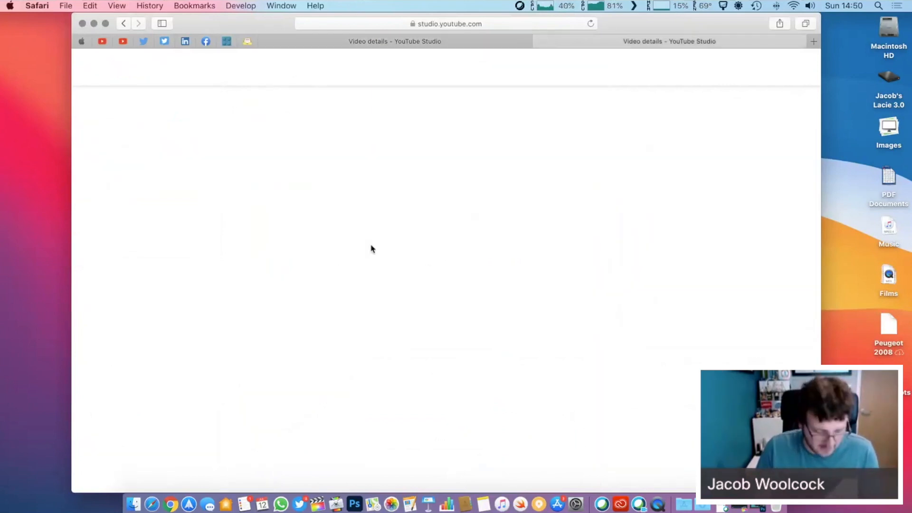
left_click(306, 271)
key("super+v")
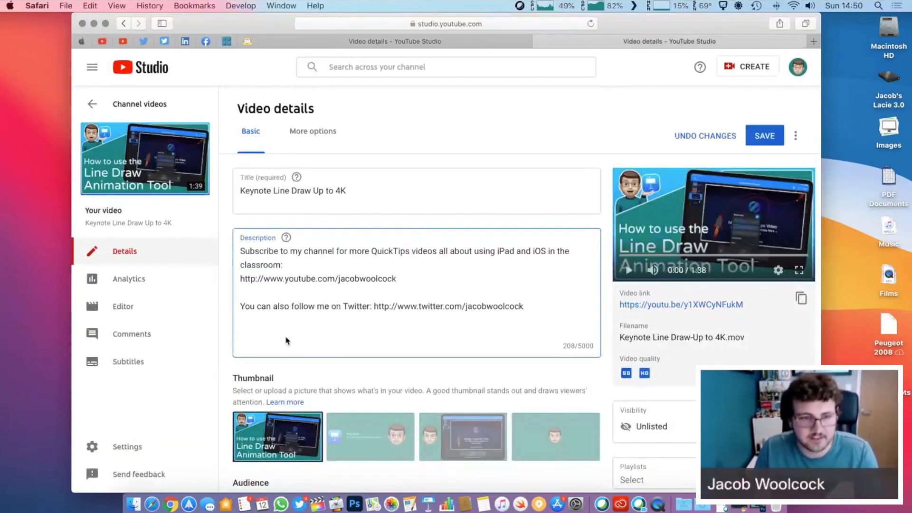
Trim the blank end of the pasted description and insert two line breaks above the subscription paragraph
key("BackSpace")
left_click(239, 256)
key("Return")
key("Return")
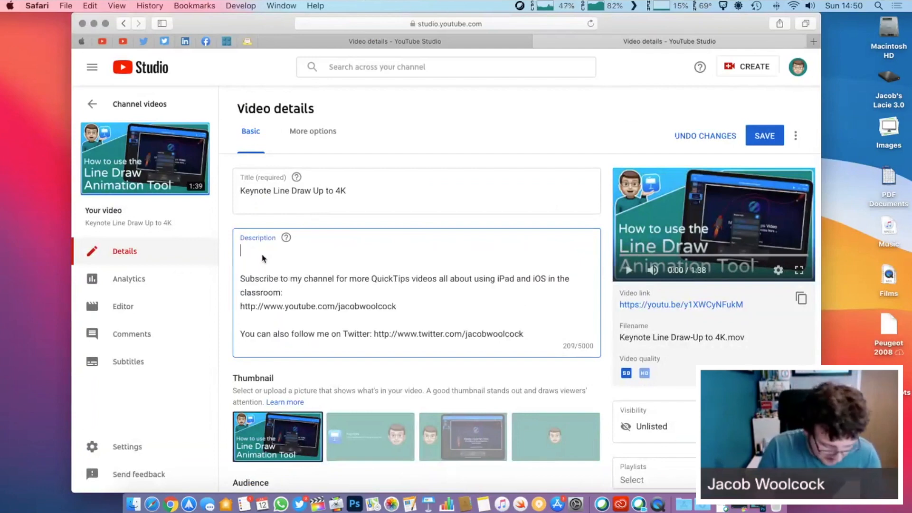
Begin the description with "In a recent update to Keynote"
type("In a re")
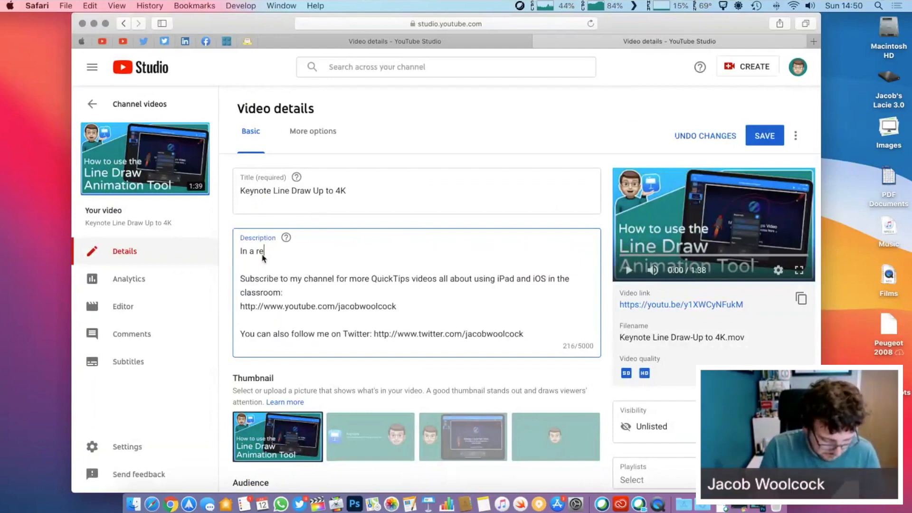
type("cent update to Keynot")
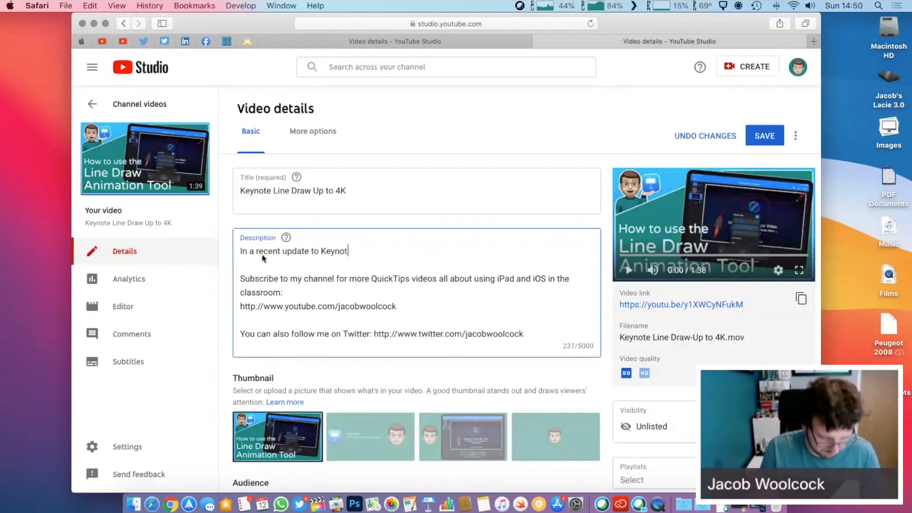
type("e")
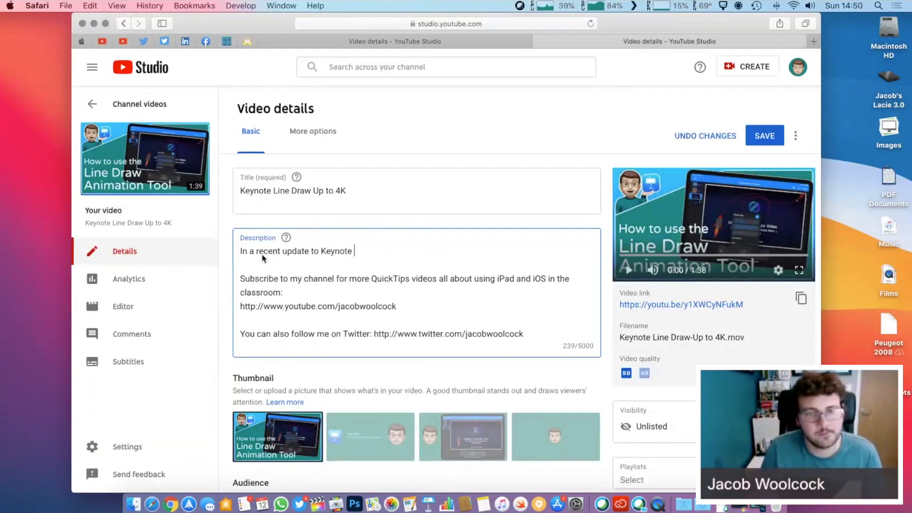
key("BackSpace")
Replace the description's opening words with "The latest update to Keynote"
left_click_drag(366, 260, 237, 262)
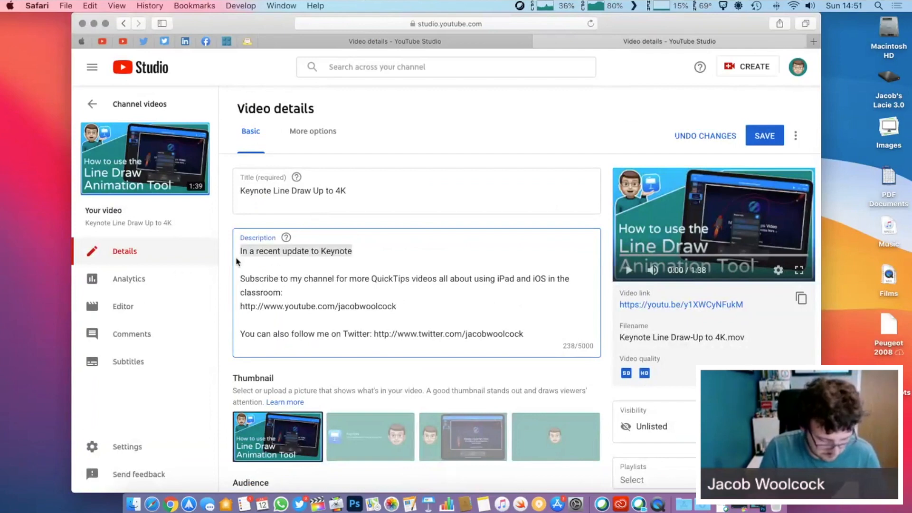
type("The latest update to `Key")
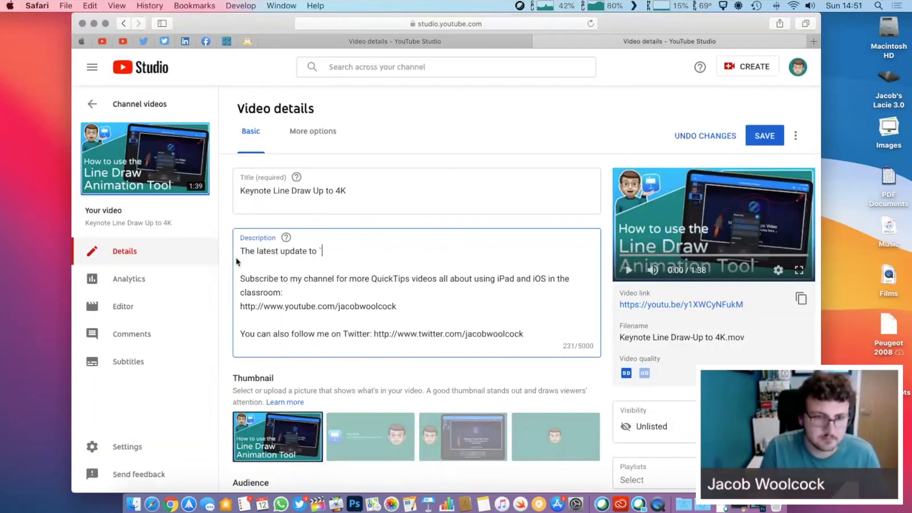
key("BackSpace")
key("BackSpace")
key("BackSpace")
key("BackSpace")
type("Keynot")
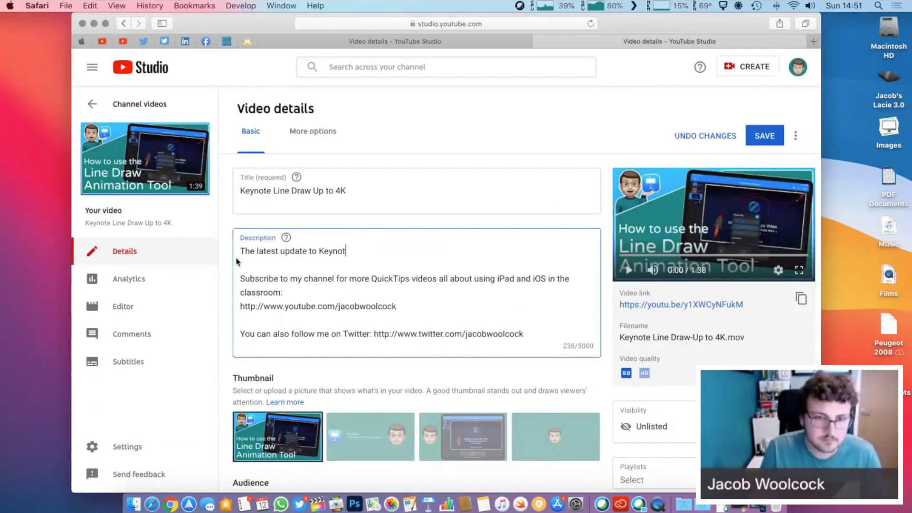
Continue the description with "has added the ability to super-charge your animations using a cool new feature on the Draw Path tool. Watch this"
type("e has added the a")
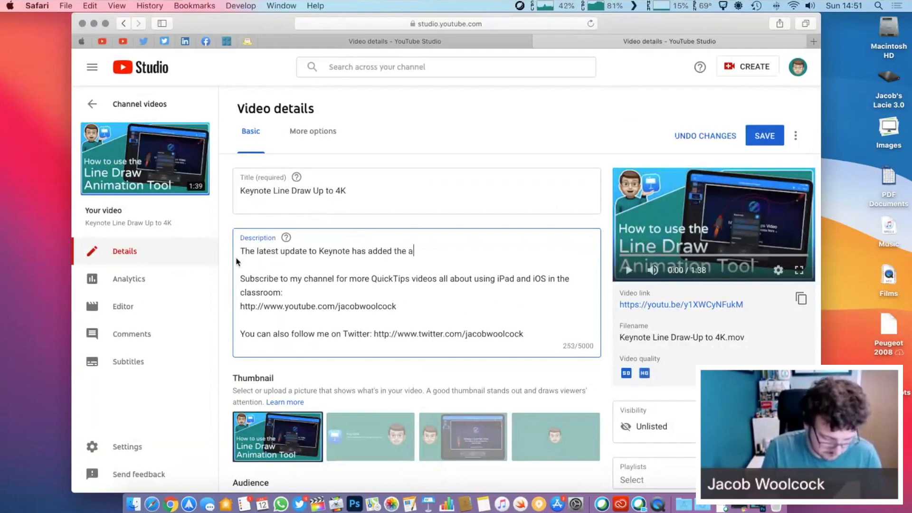
type("bility to super")
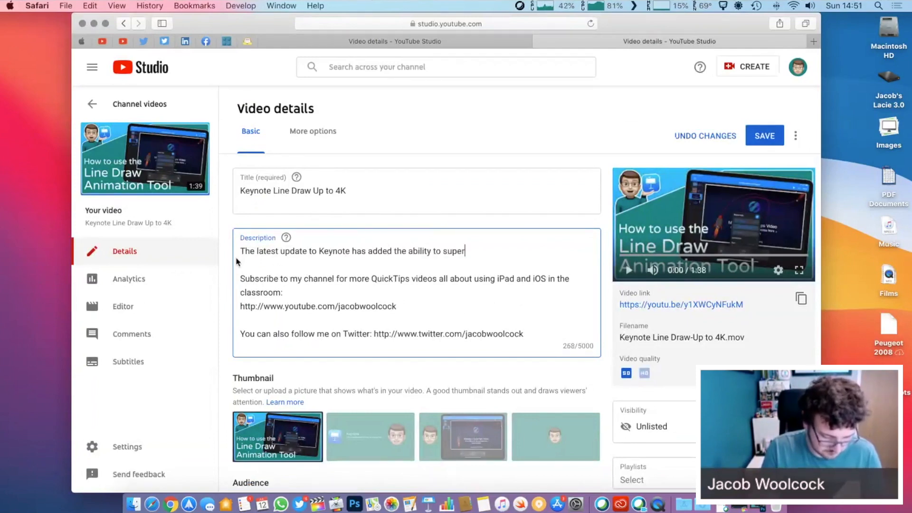
type("-charge your animations using")
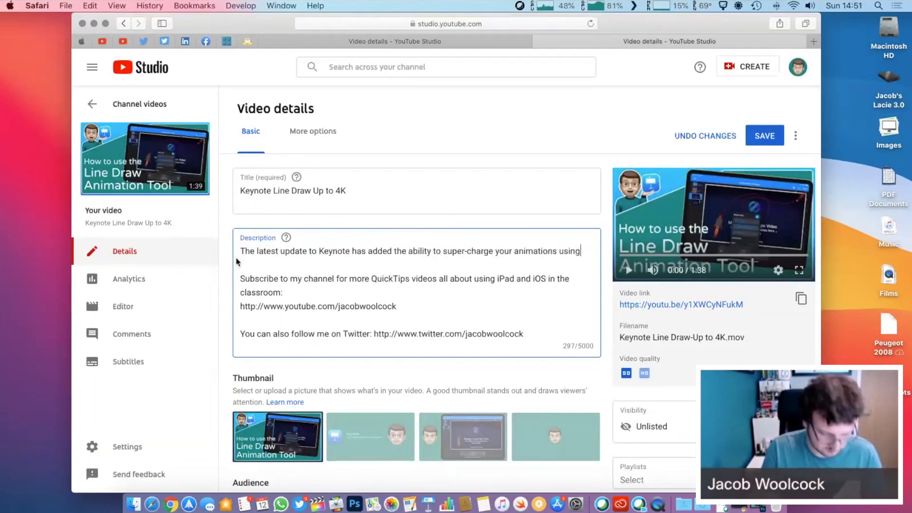
type(" a cool new featu")
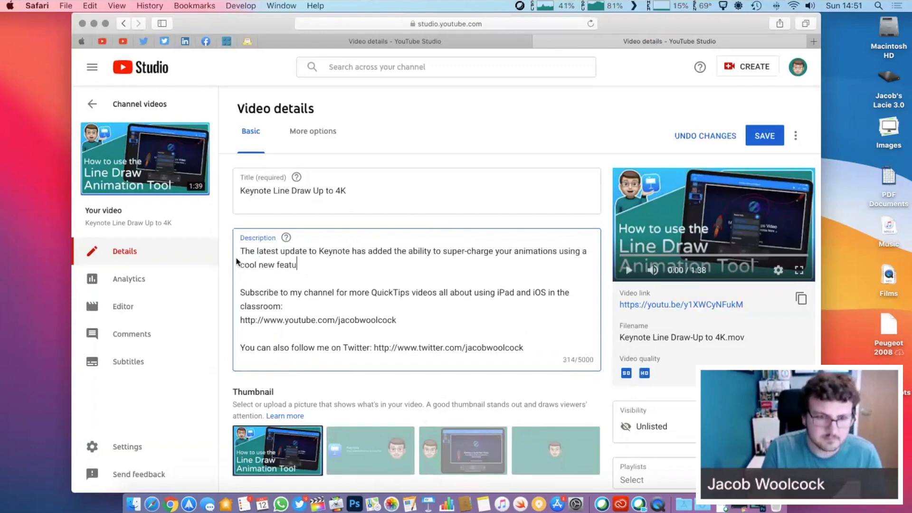
type("res on the")
key("BackSpace")
key("BackSpace")
key("BackSpace")
key("BackSpace")
key("BackSpace")
key("BackSpace")
key("BackSpace")
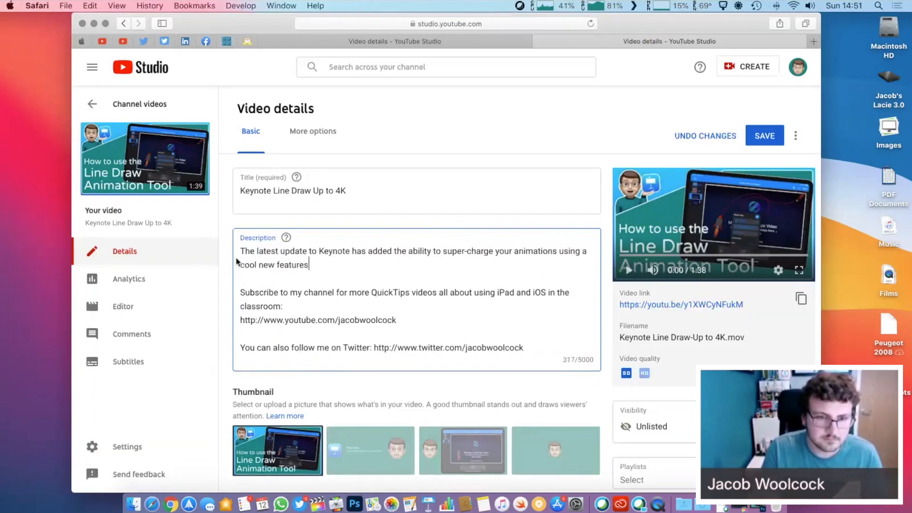
key("BackSpace")
type("on the")
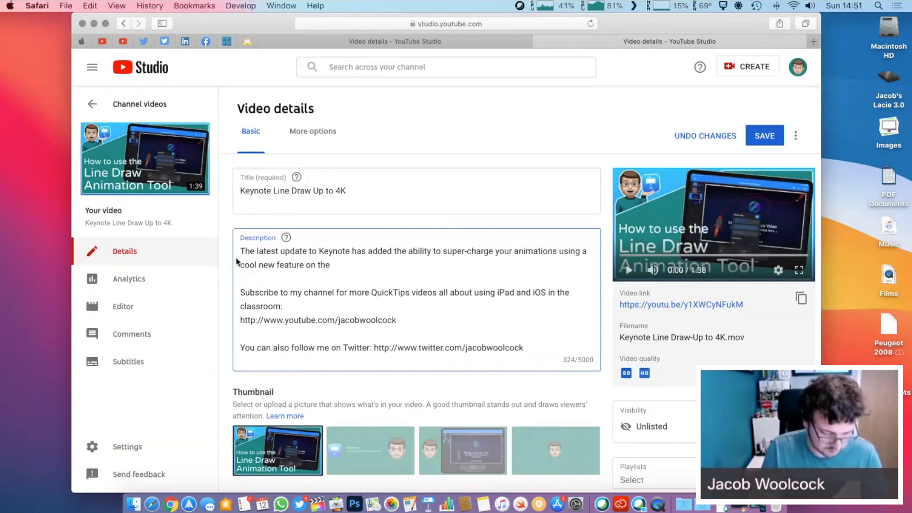
type("Draw Path too")
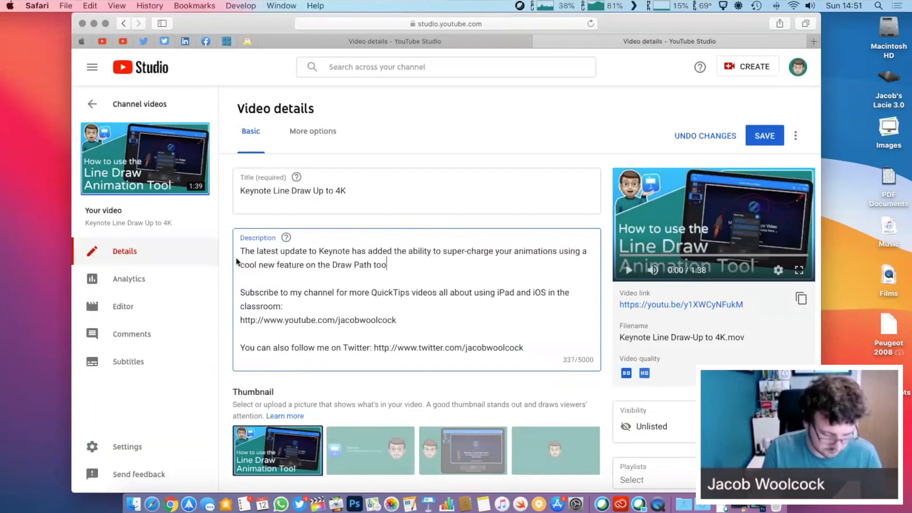
type("l.  Watch this ")
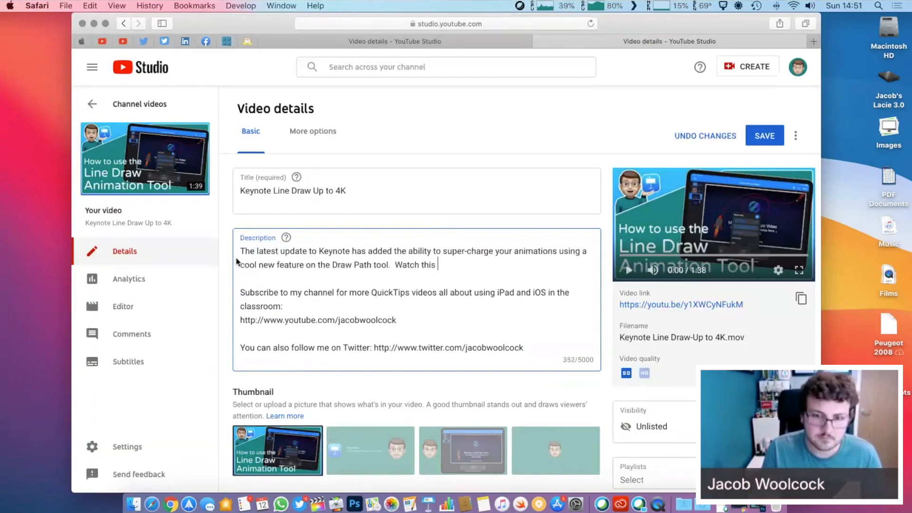
Complete the description's second sentence with "QuickTip video to find out how the Align to Path option works when creating your own animations."
type("QuikcT")
key("BackSpace")
key("BackSpace")
key("BackSpace")
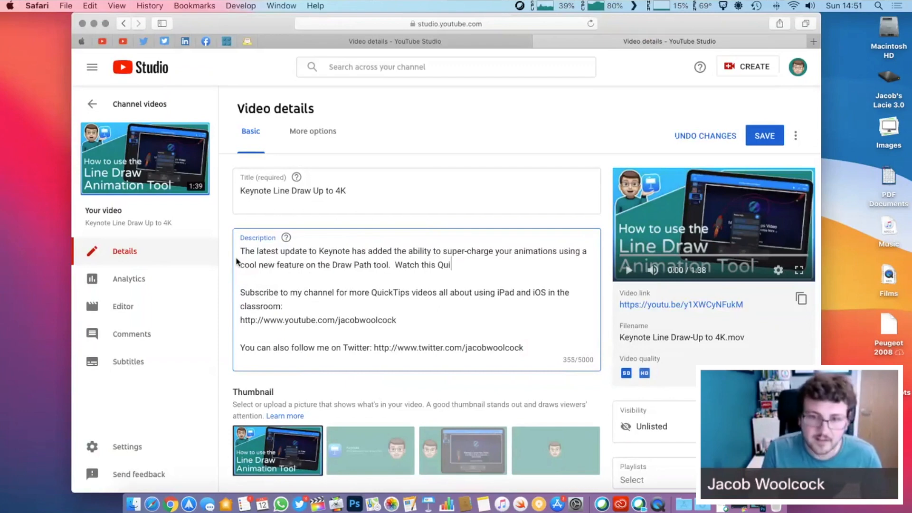
type("ck~T")
key("BackSpace")
key("BackSpace")
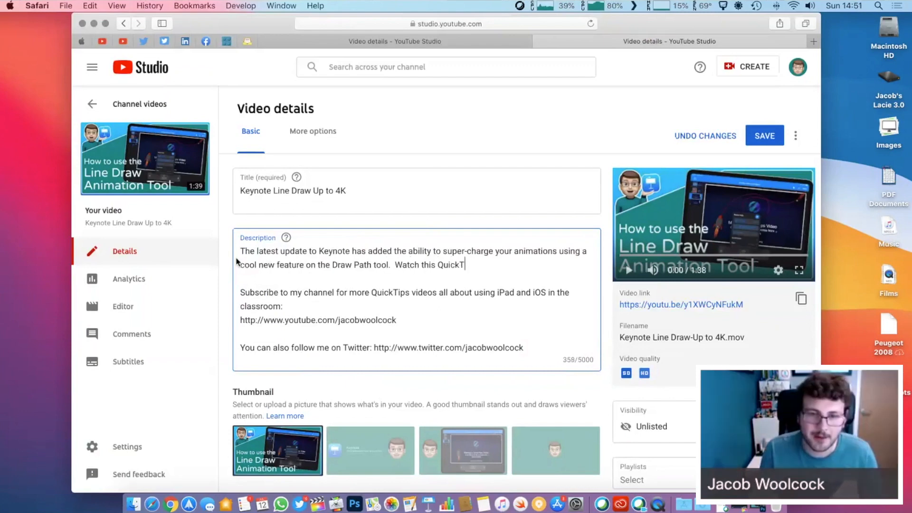
type("Tip ")
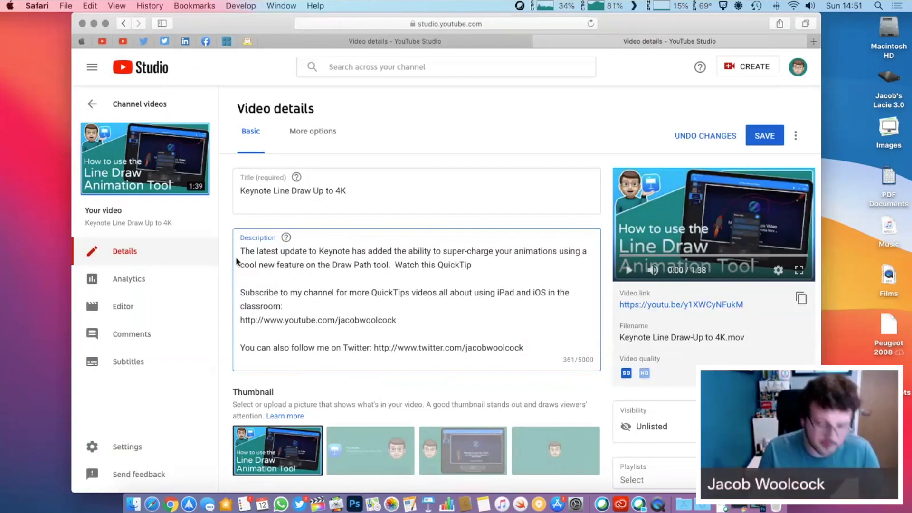
type("vi")
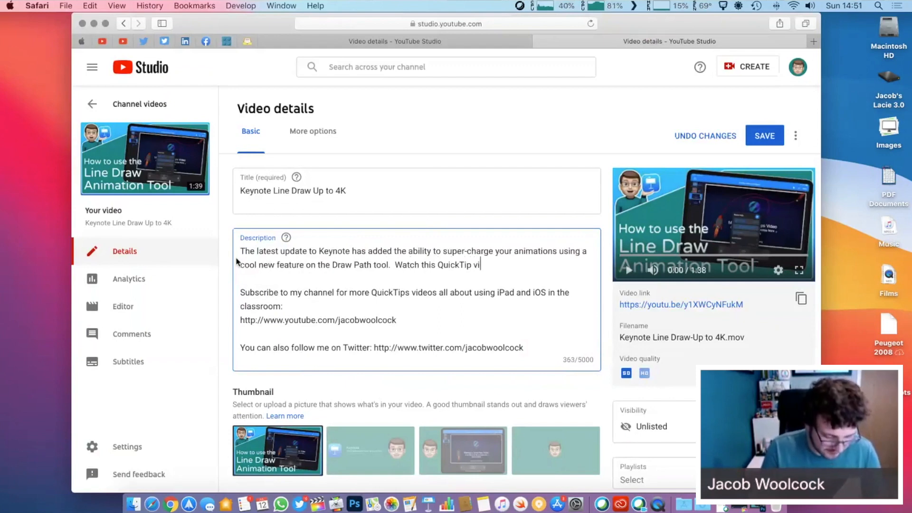
type("deo to find out how the ")
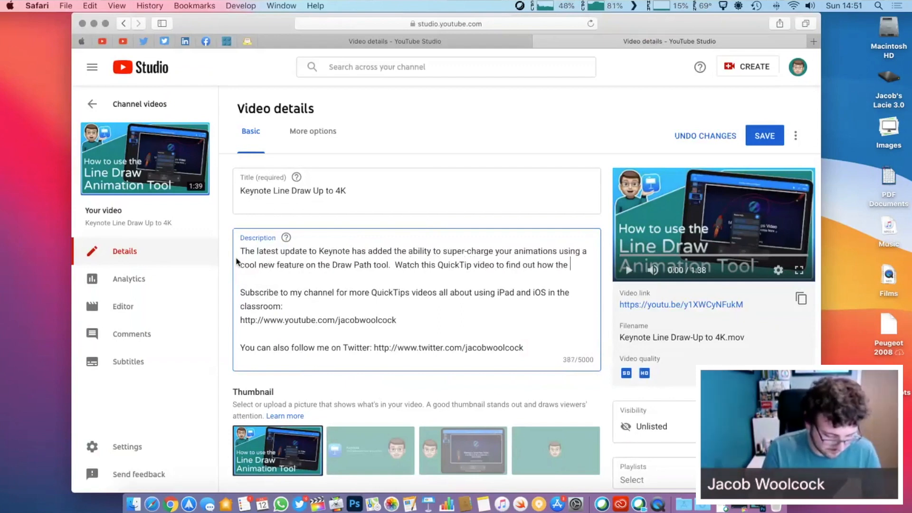
type("Align to Path option ")
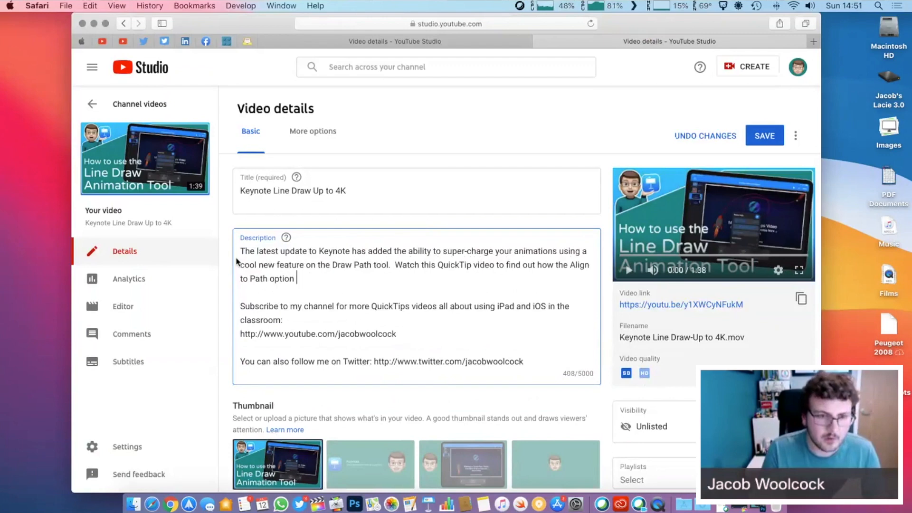
type("works")
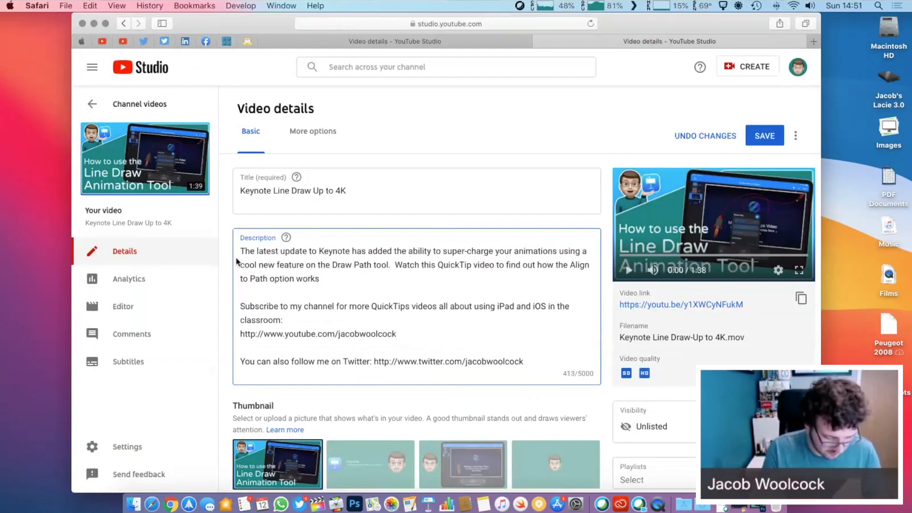
type(" when creating")
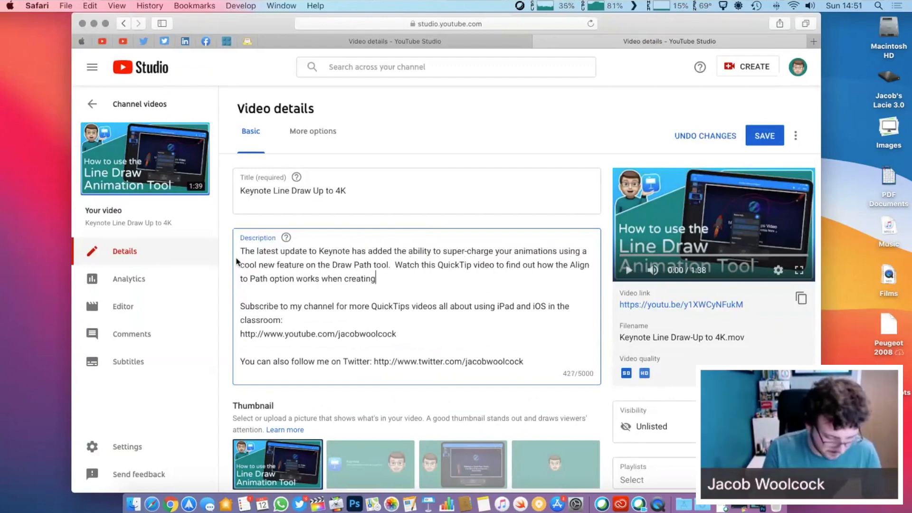
type(" your own ")
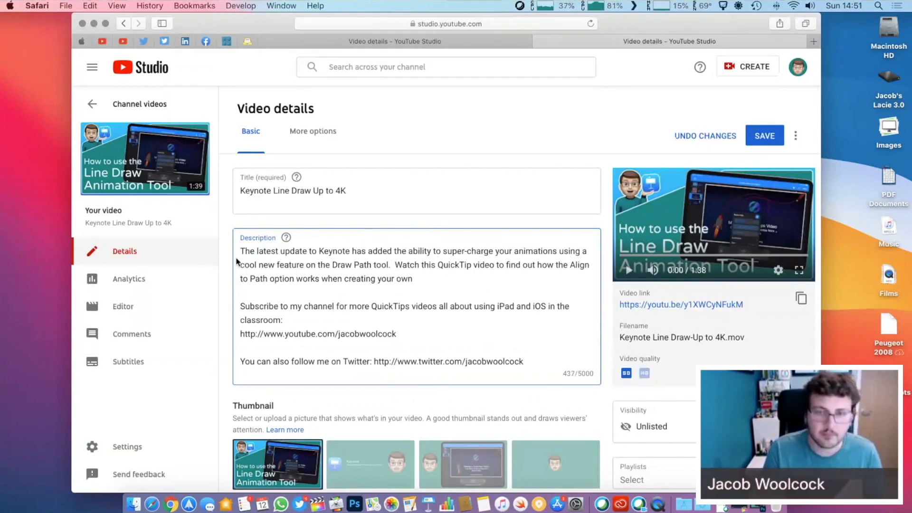
type("animations.")
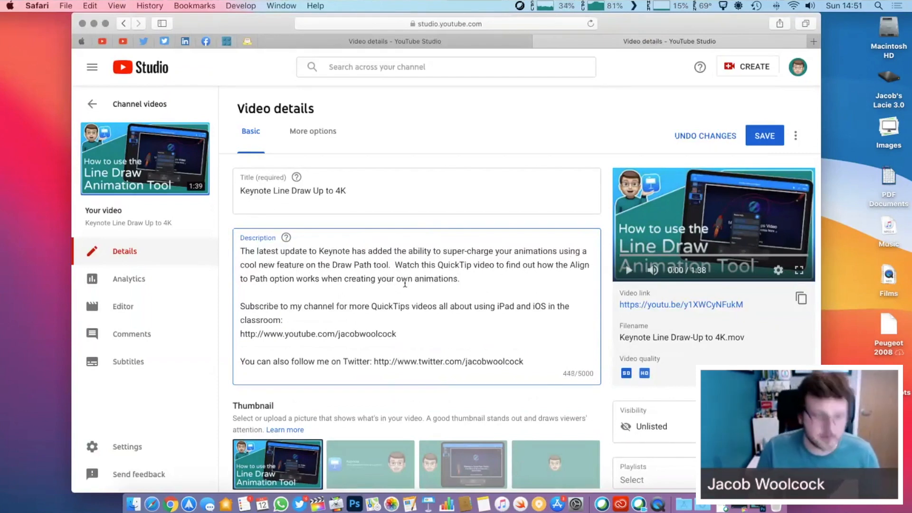
Replace the video title with "Use the Line Draw Animation Tool in Keynote to create simple but impressive animations"
left_click_drag(349, 191, 171, 191)
type("Use the ")
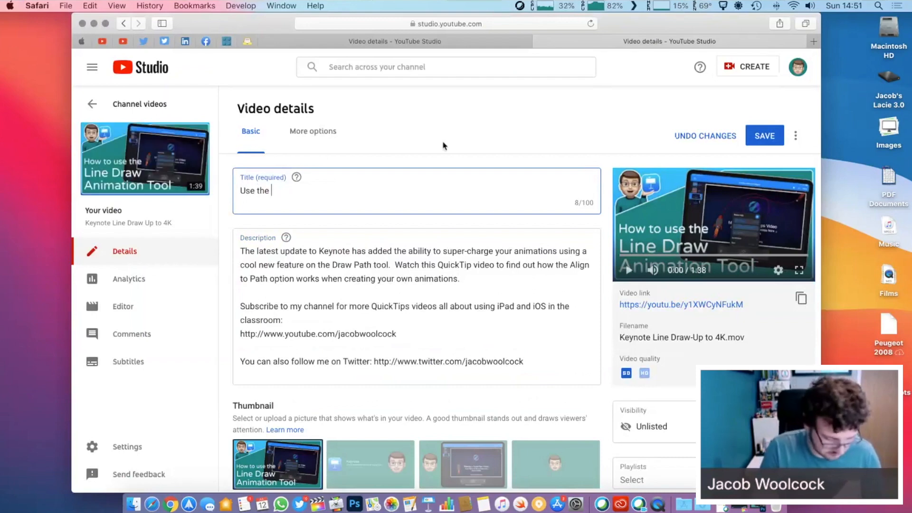
type("Line Draw Anima")
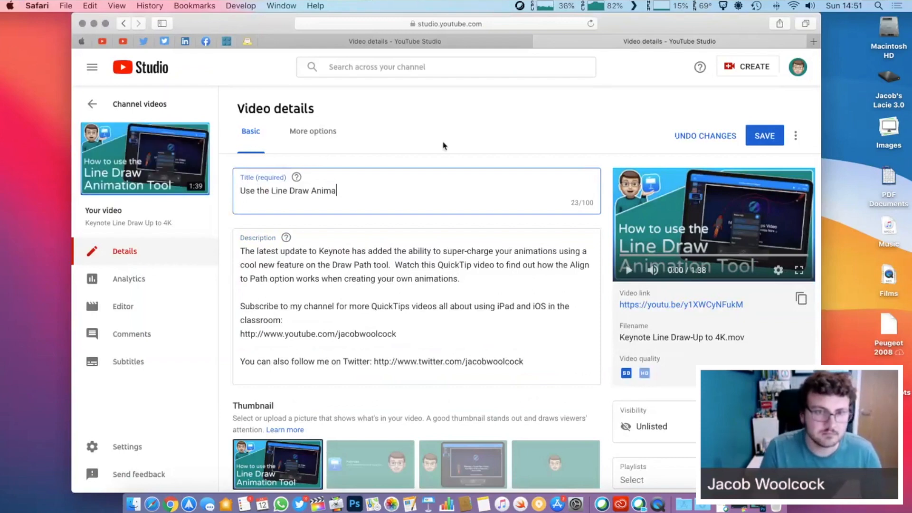
type("tion Tool in ")
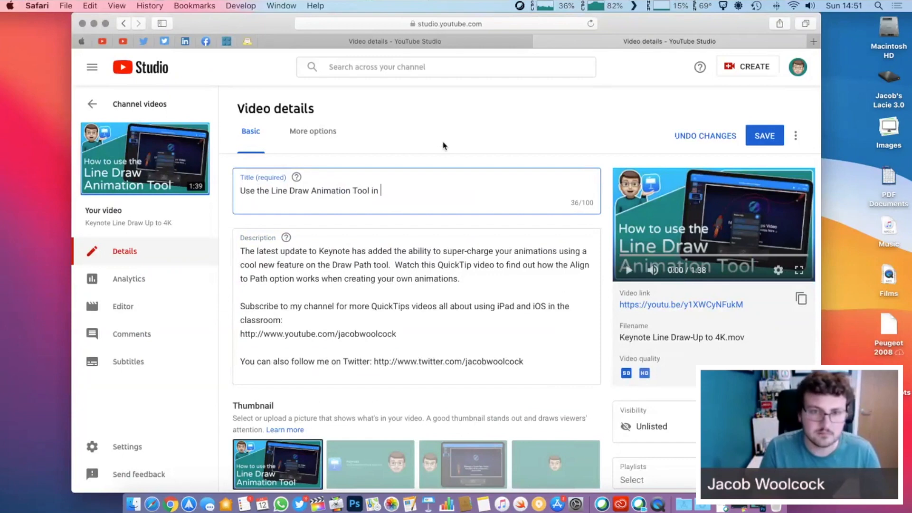
type("Keynote to create")
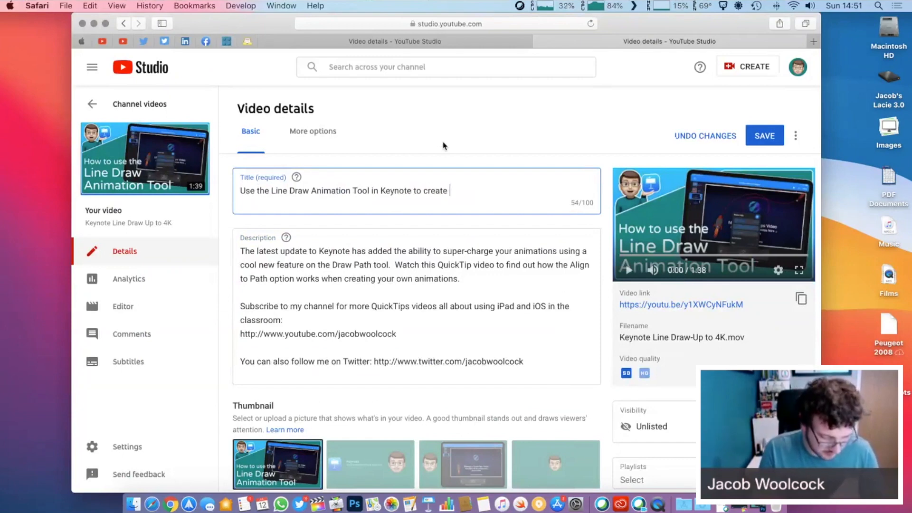
type(" simple but ")
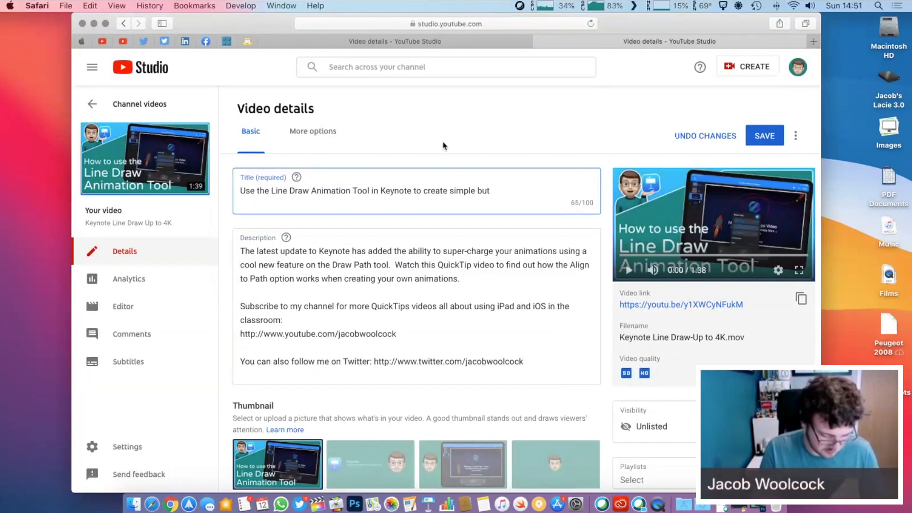
type("impress")
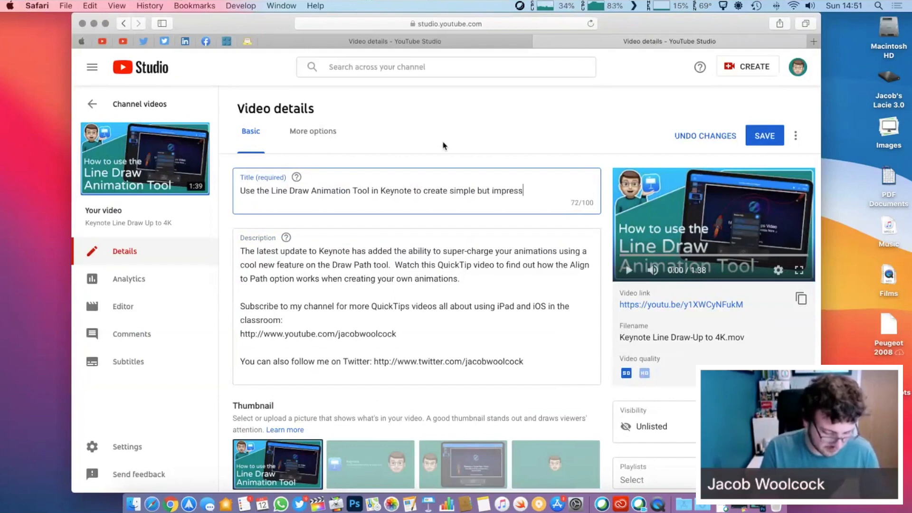
type("ive animations")
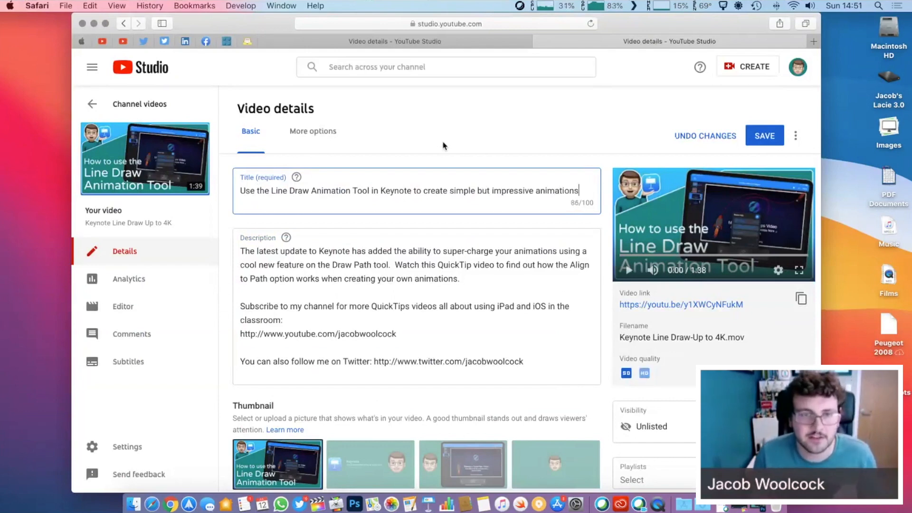
Change the words "Animation" and "Tool" in the video title to lowercase "animation" and "tool"
left_click(412, 287)
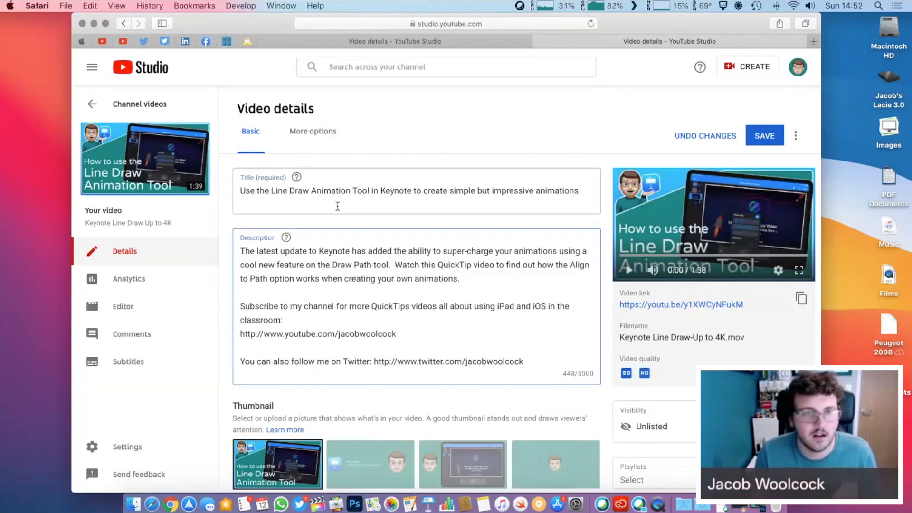
left_click(319, 190)
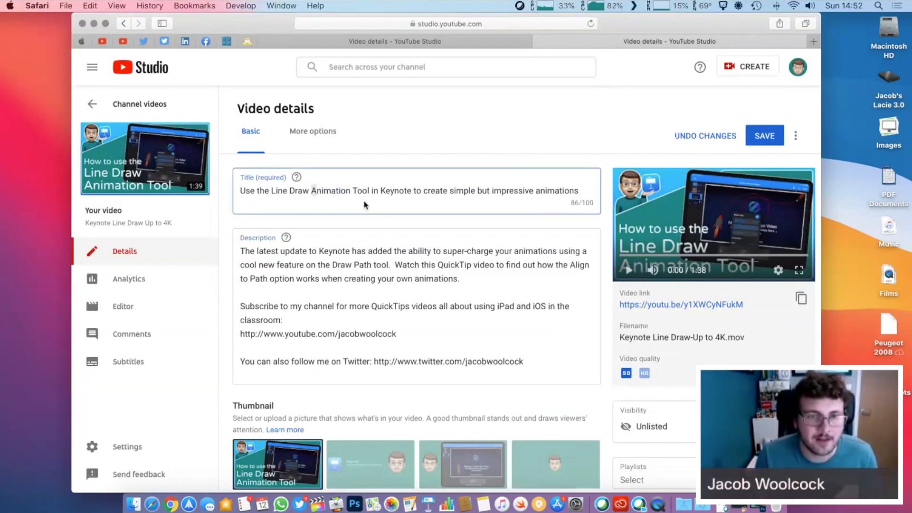
key("BackSpace")
type("a")
left_click(353, 191)
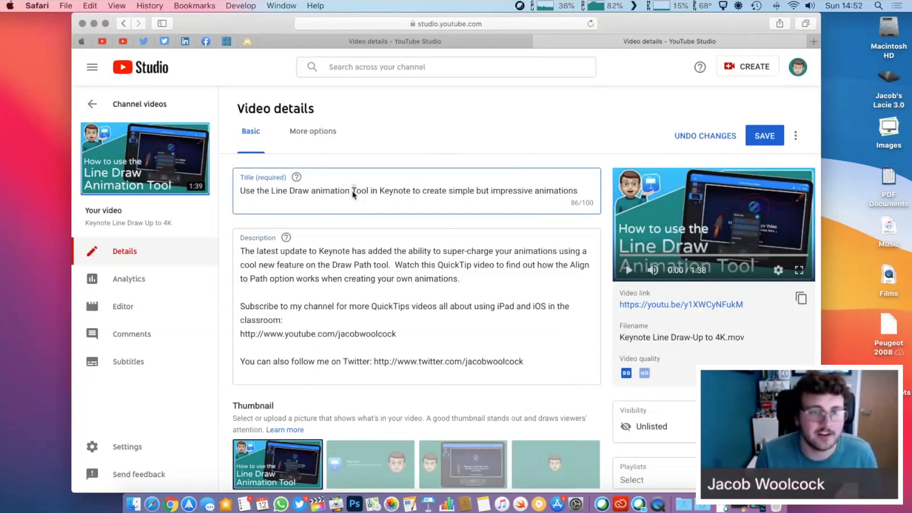
key("BackSpace")
type("t")
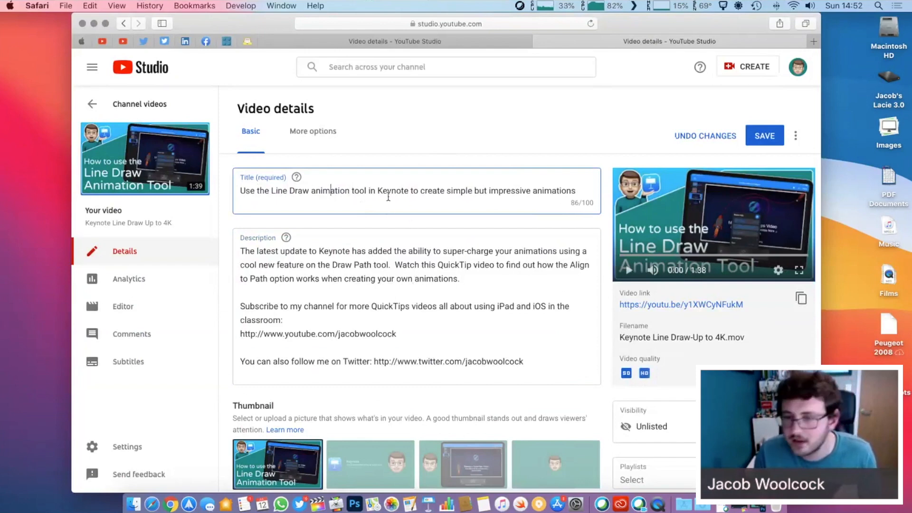
Insert "for iPad" after "Keynote" in the first sentence of the video description
scroll(450, 333, "down", 2)
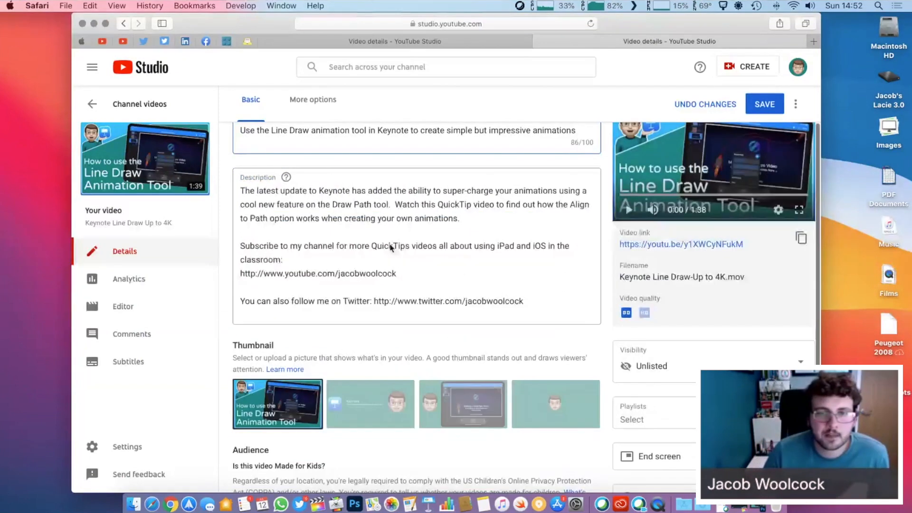
left_click(459, 230)
scroll(344, 236, "up", 1)
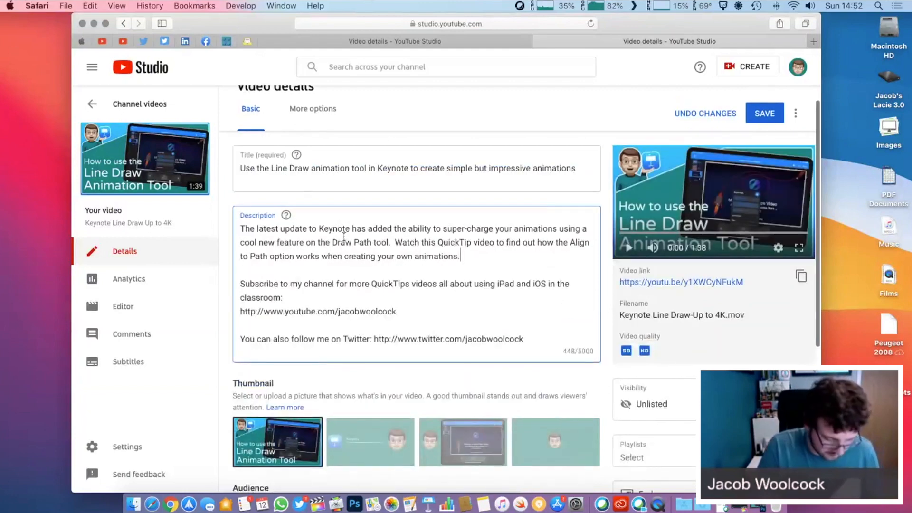
type("for iPa")
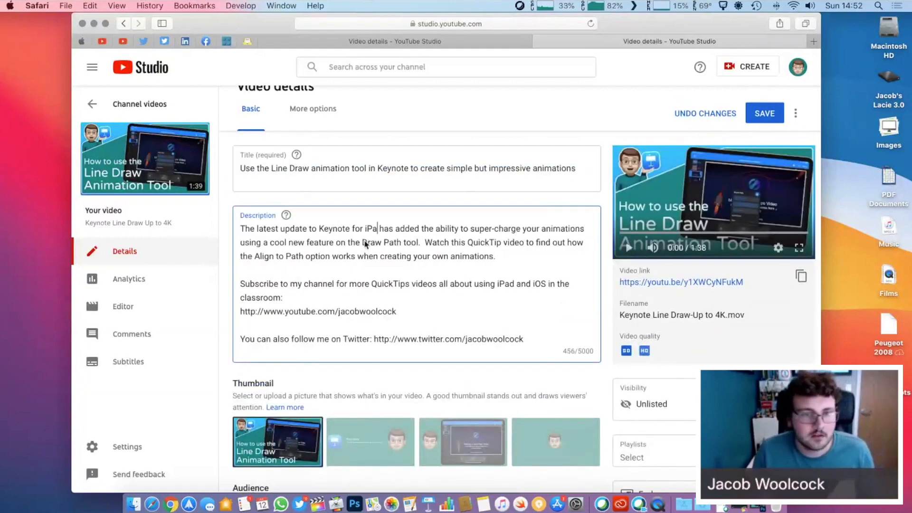
type("d")
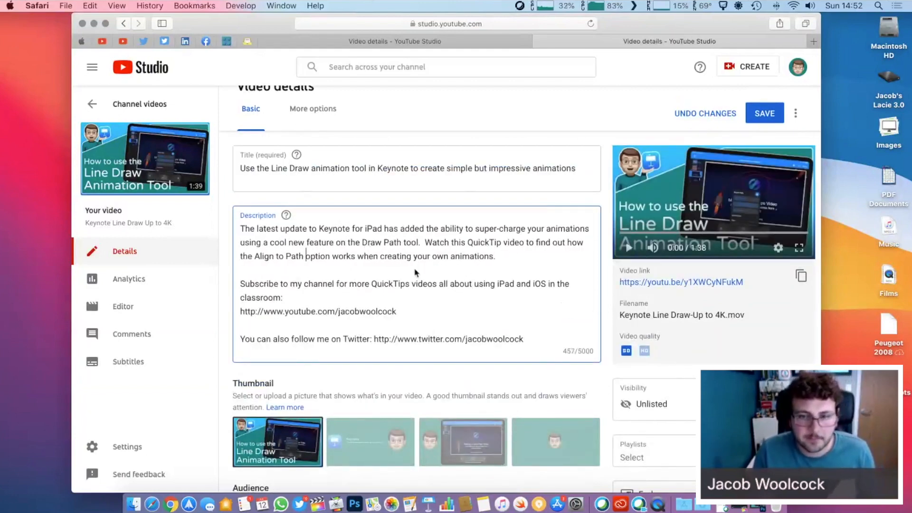
Add "on your iPad" to the end of the description's second sentence, before the full stop, and save the video details
left_click(494, 258)
type("on ")
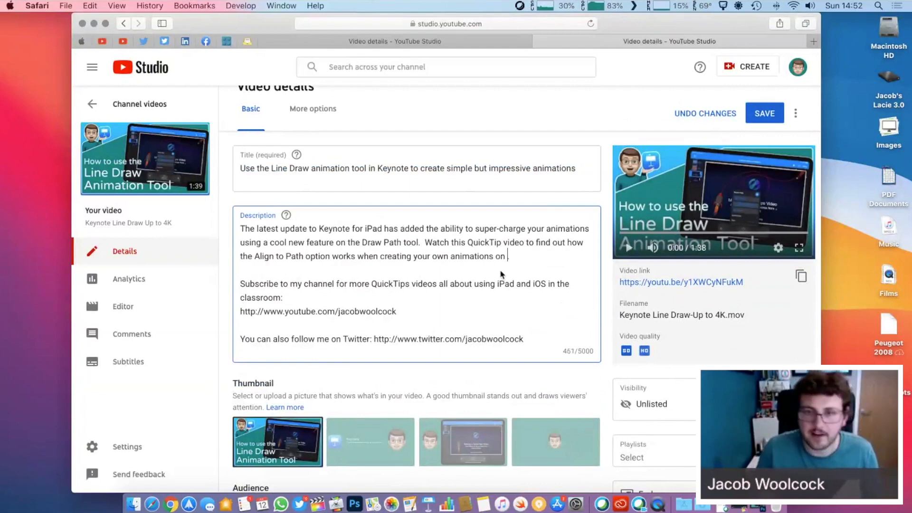
type("your iPad")
left_click(491, 284)
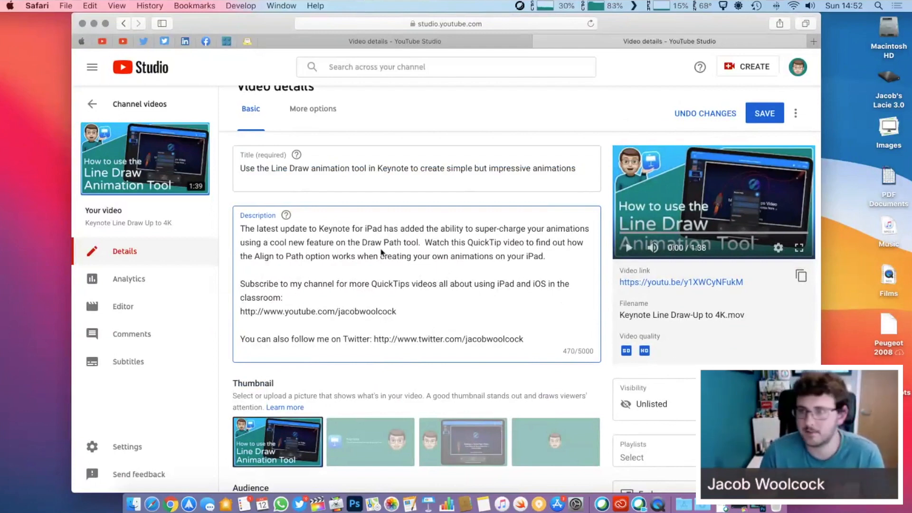
left_click(766, 115)
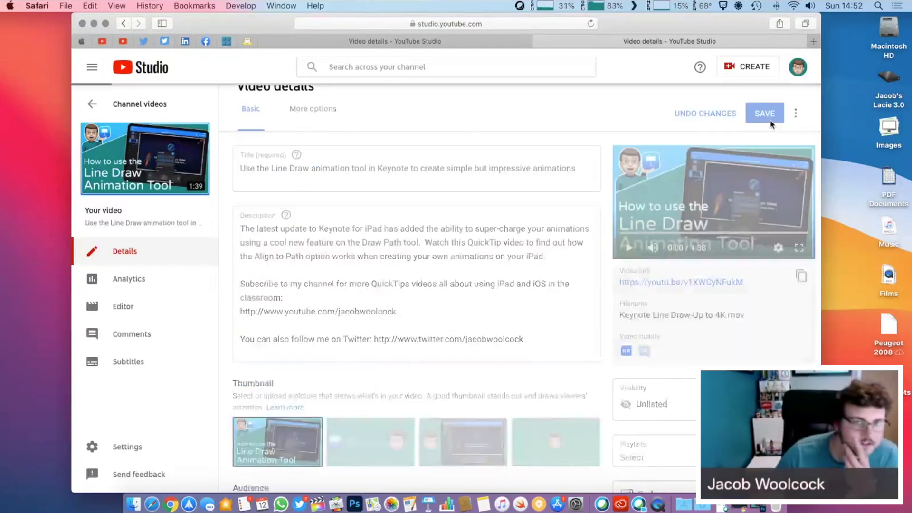
Add the video to the #QuickTipsForTeachers and Keynote Top Tips (iOS) playlists
scroll(452, 251, "down", 5)
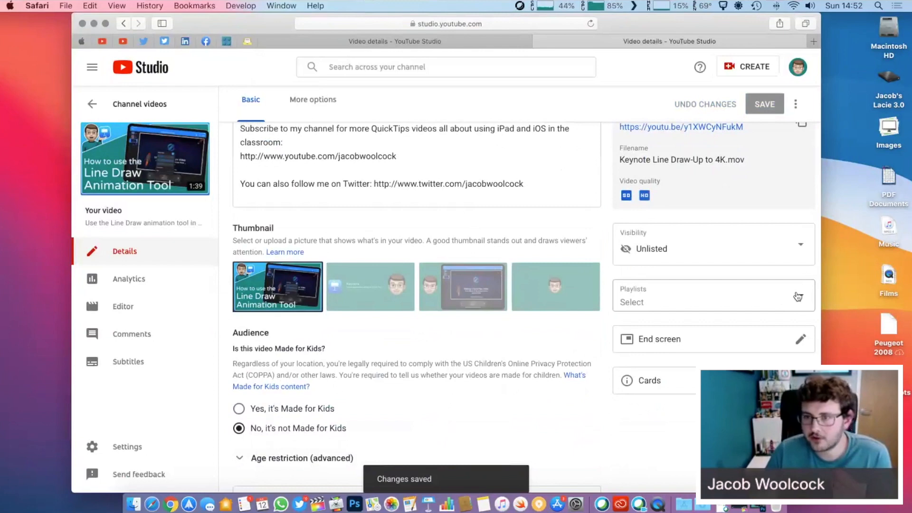
left_click(778, 298)
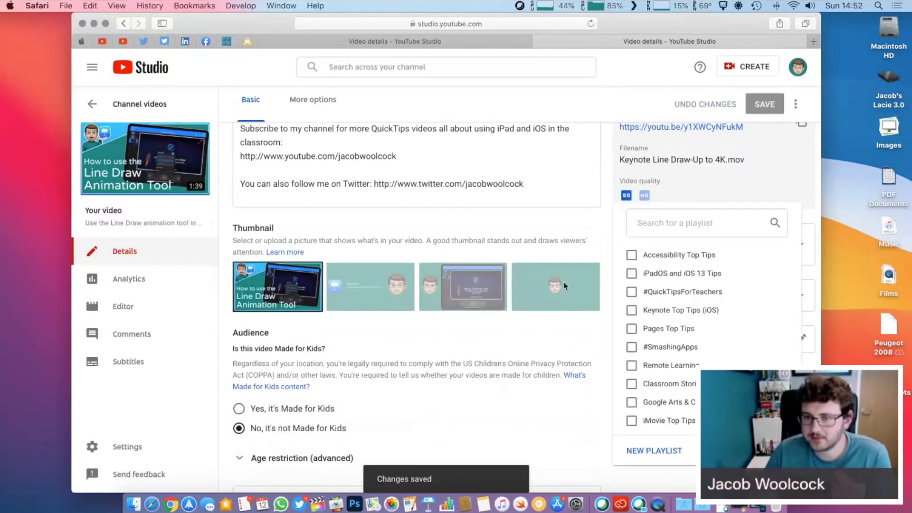
left_click(636, 293)
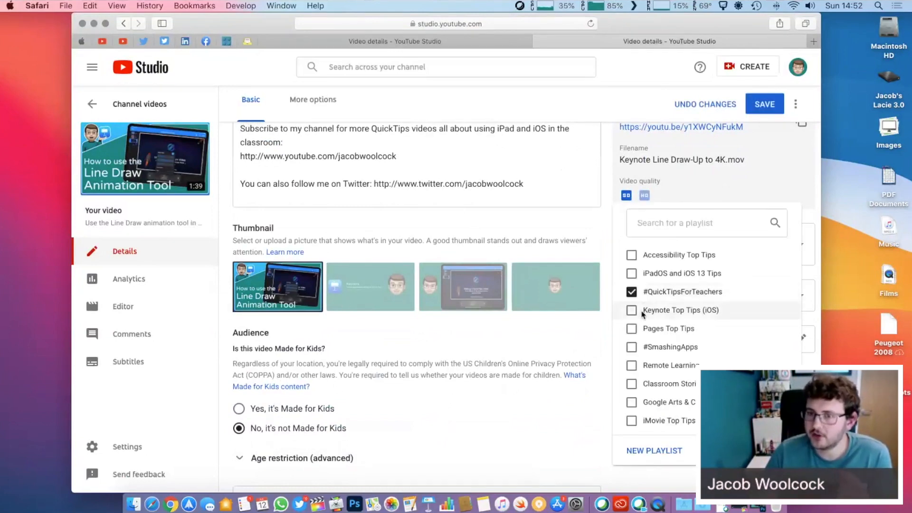
left_click(631, 310)
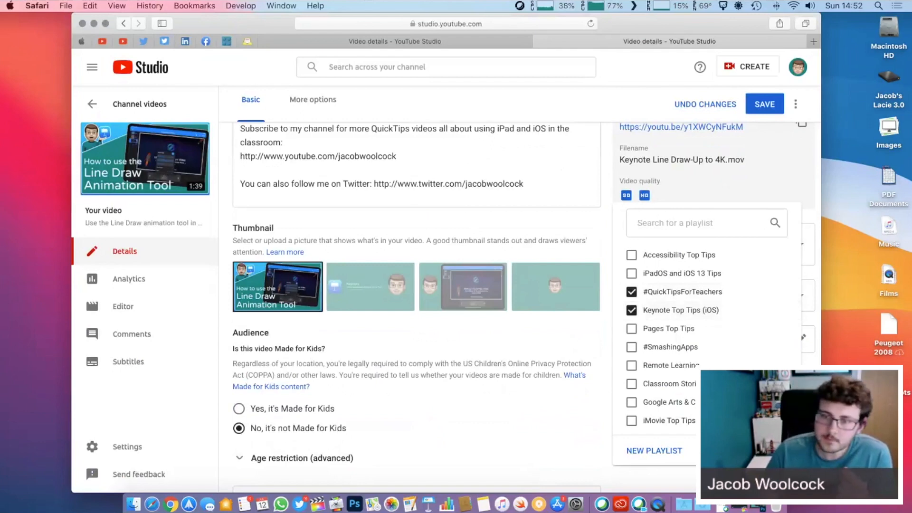
left_click(776, 450)
scroll(509, 345, "down", 1)
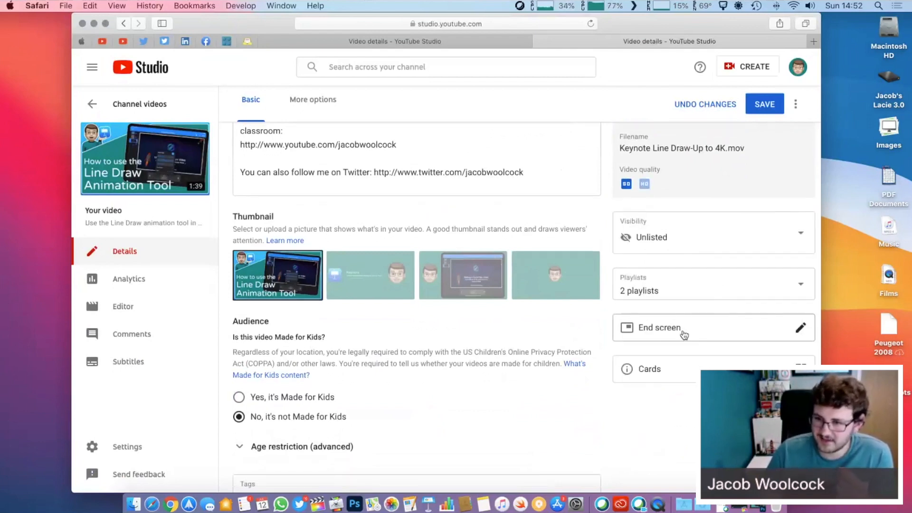
Import the end screen from the latest video and play the preview until its elements are shown
left_click(783, 330)
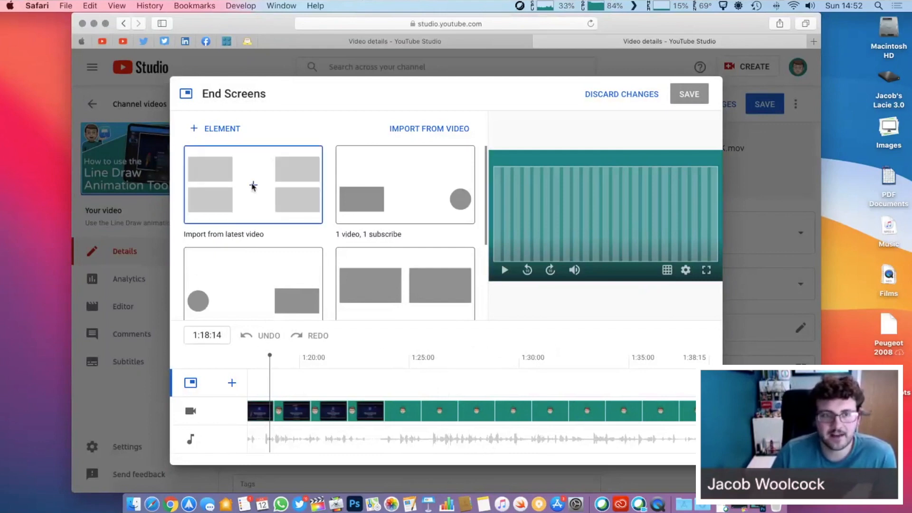
left_click(253, 185)
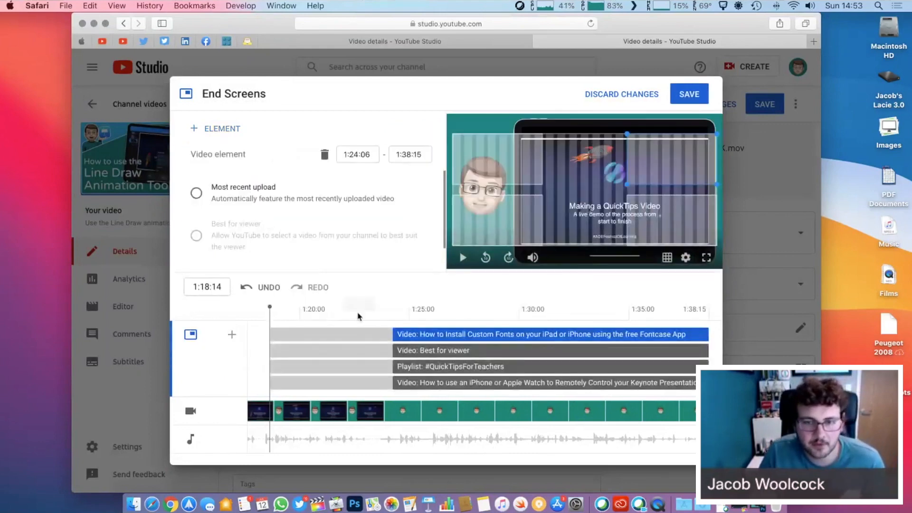
left_click(463, 257)
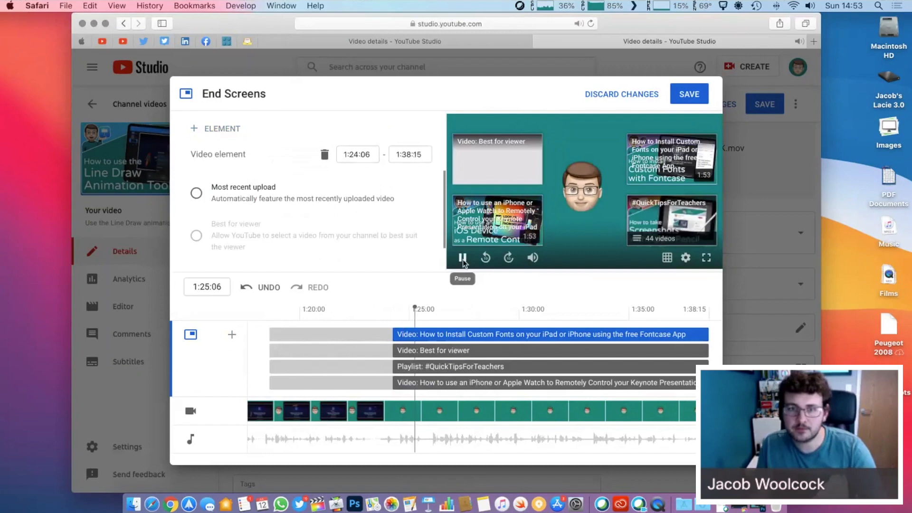
left_click(462, 258)
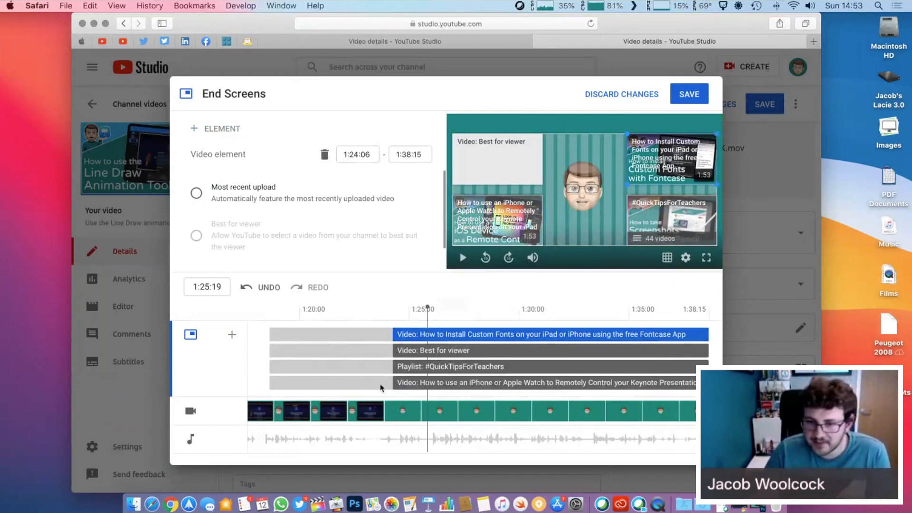
Replace the end screen's Fontcase custom fonts video with the Voice Control "Hands-Free Selfie" video and save the end screen
left_click(478, 383)
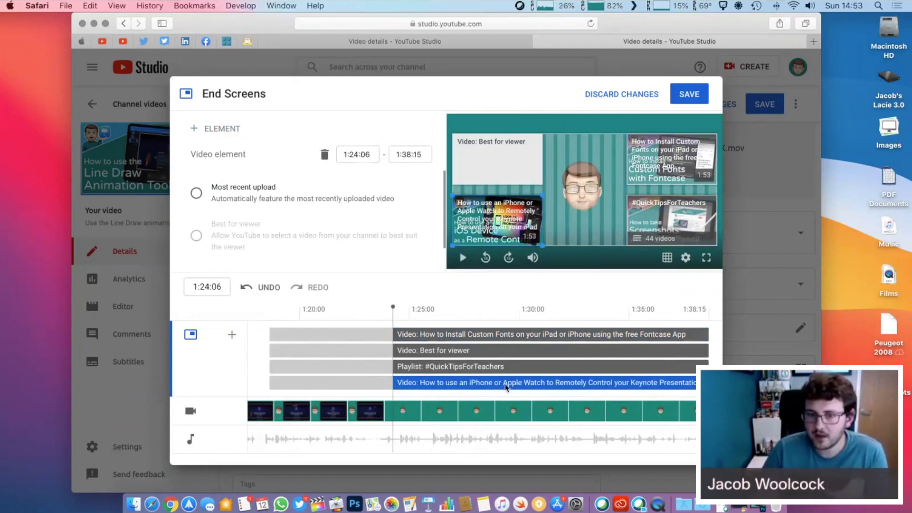
left_click(475, 366)
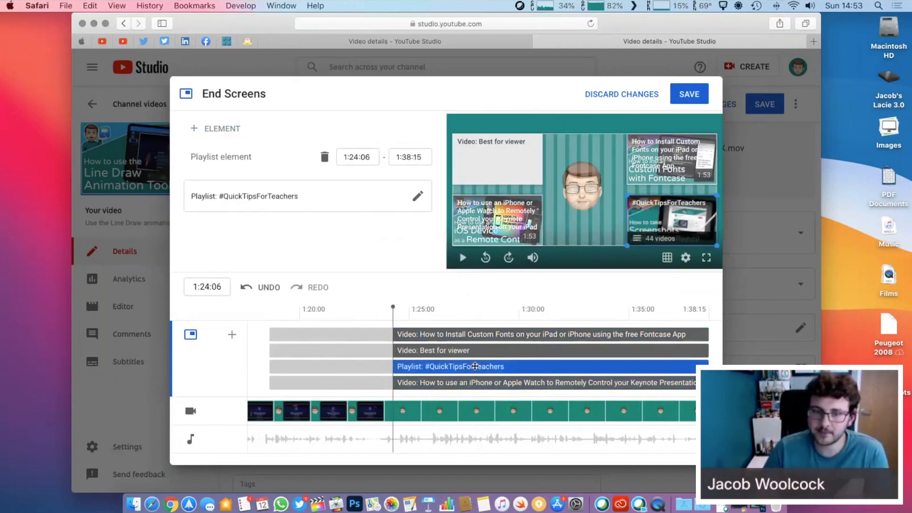
left_click(417, 350)
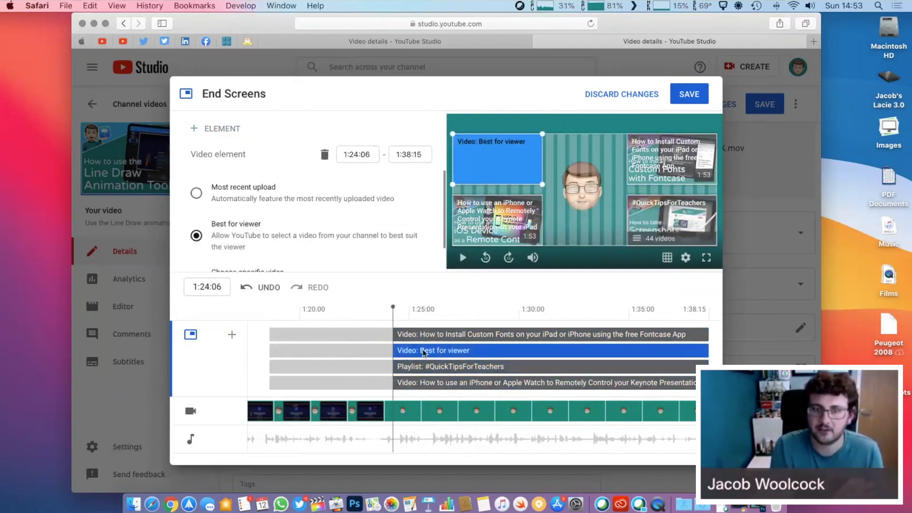
left_click(424, 335)
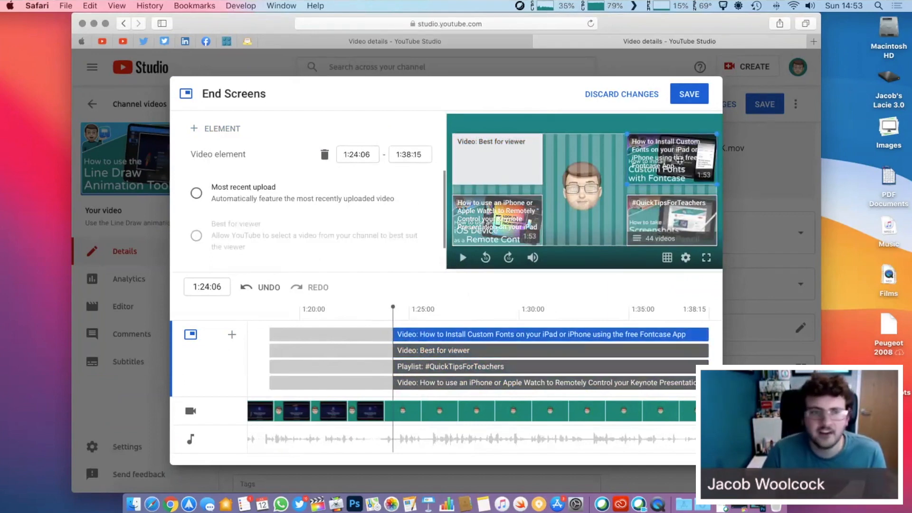
scroll(306, 200, "down", 1)
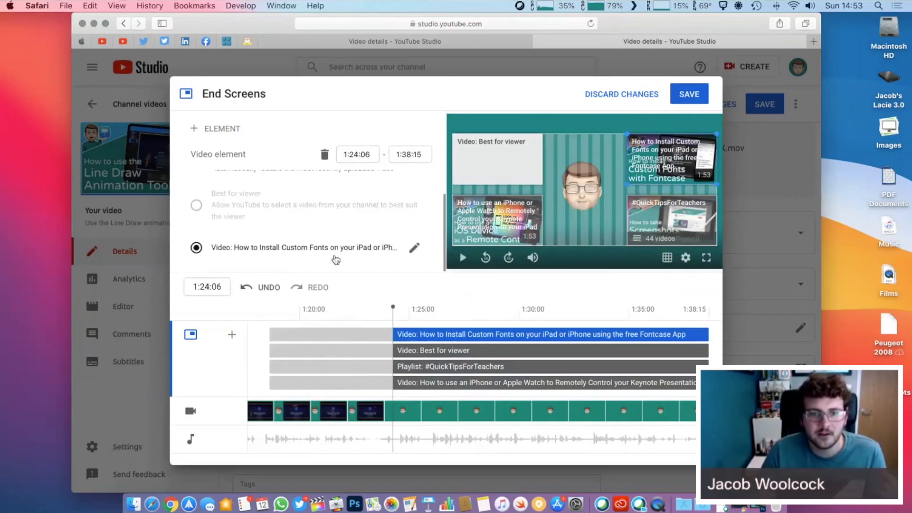
left_click(415, 249)
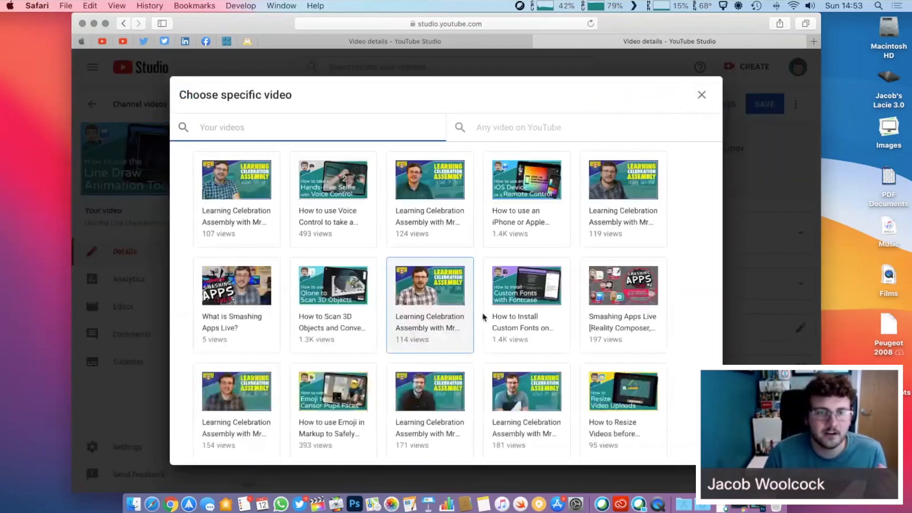
left_click(340, 240)
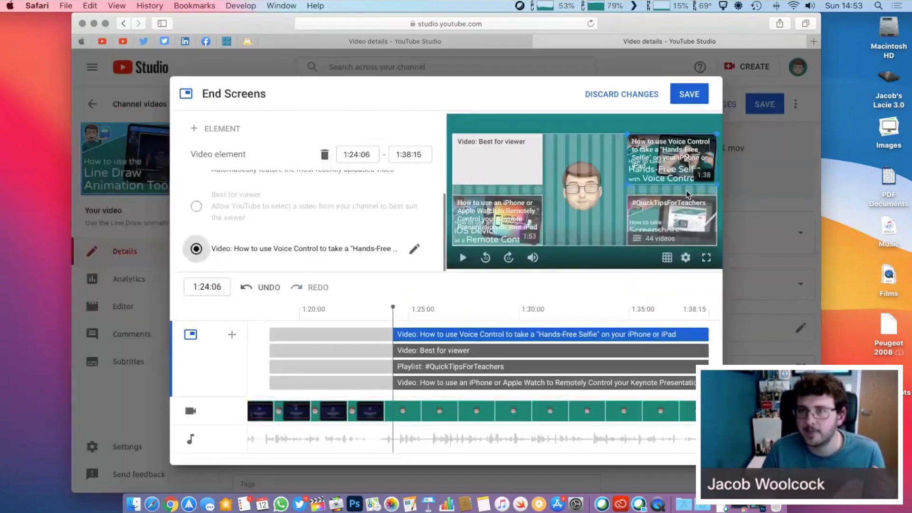
left_click(693, 95)
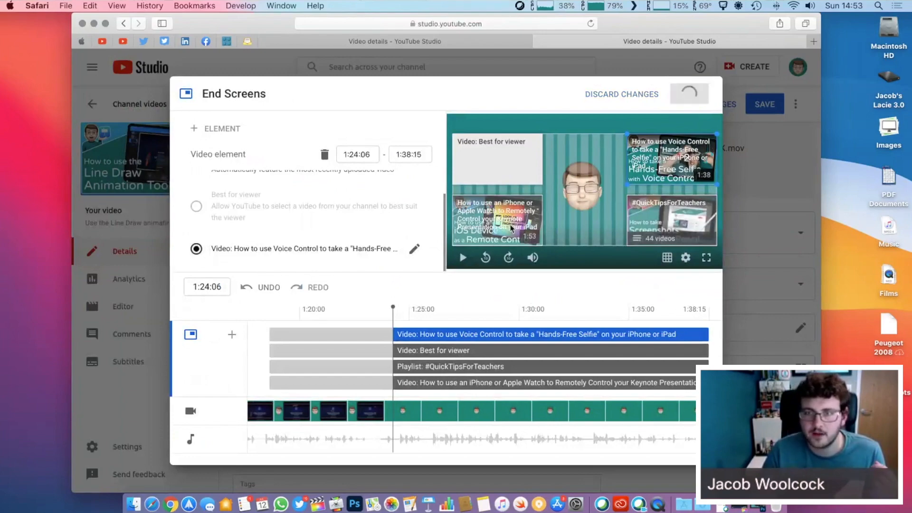
Like the video on its YouTube watch page with playback muted and paused, and close that page
scroll(525, 352, "down", 2)
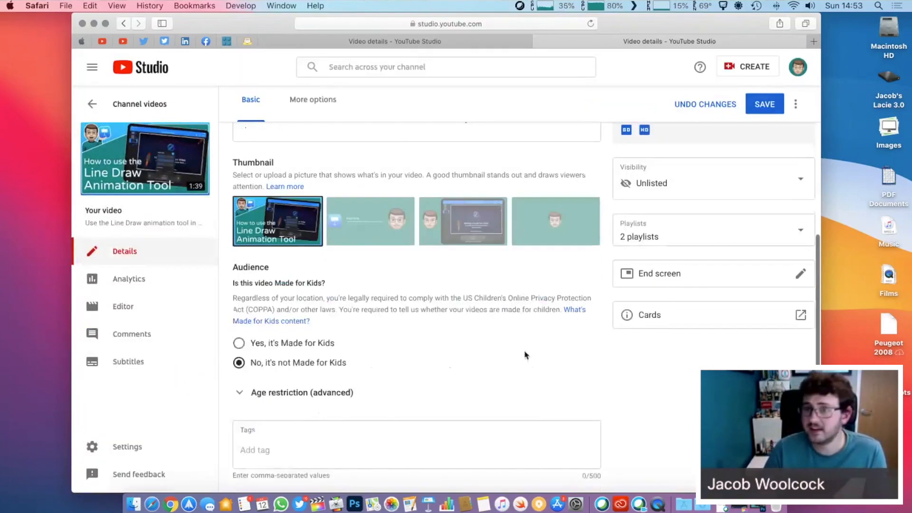
scroll(524, 356, "up", 6)
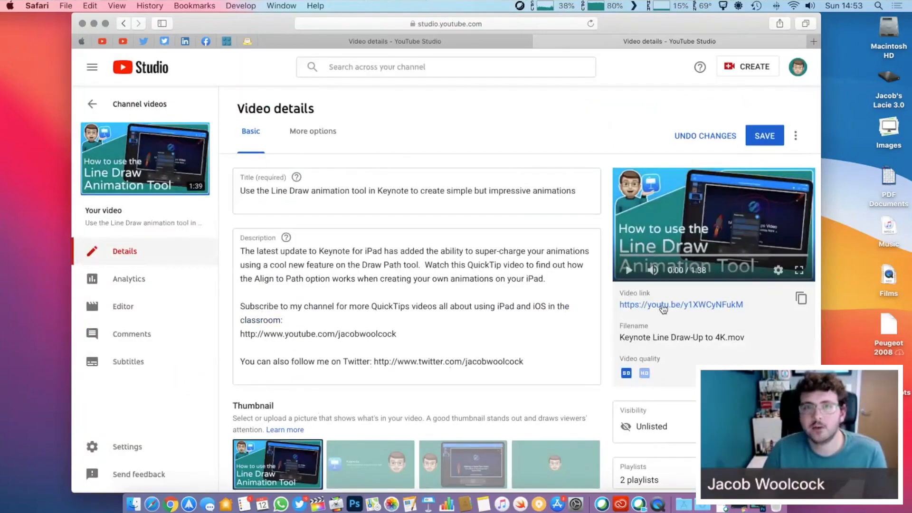
left_click(663, 308)
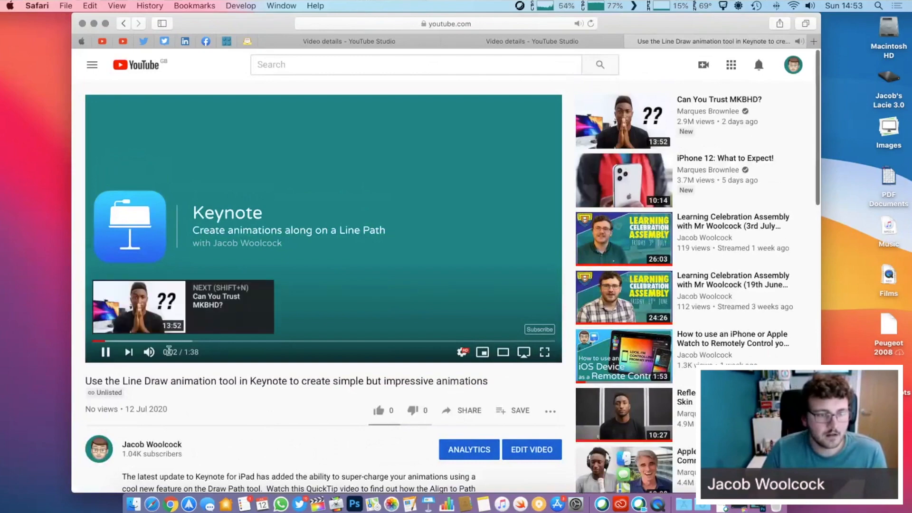
left_click(149, 352)
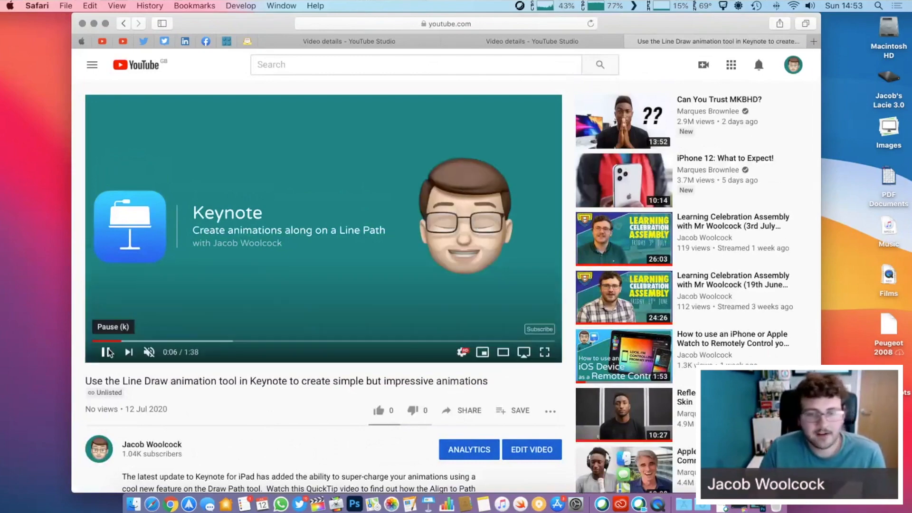
left_click(106, 352)
scroll(190, 309, "down", 3)
scroll(285, 237, "up", 4)
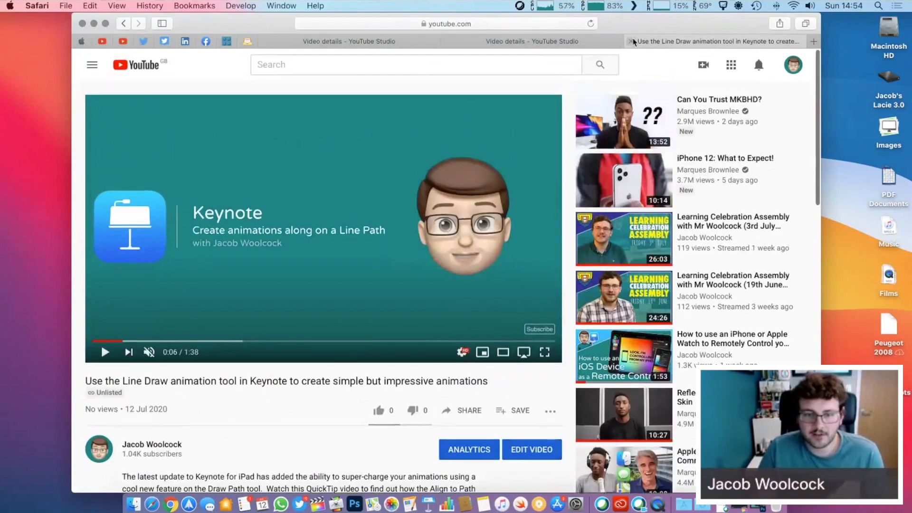
left_click(378, 411)
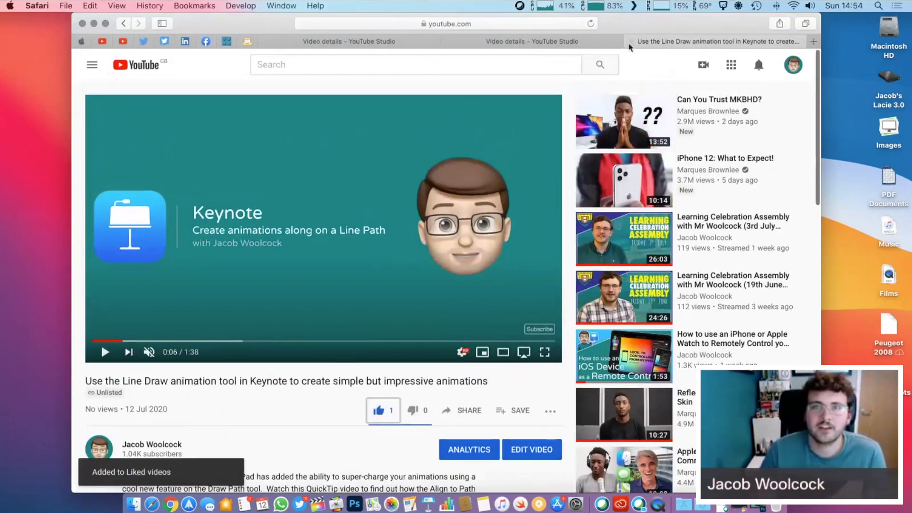
left_click(630, 42)
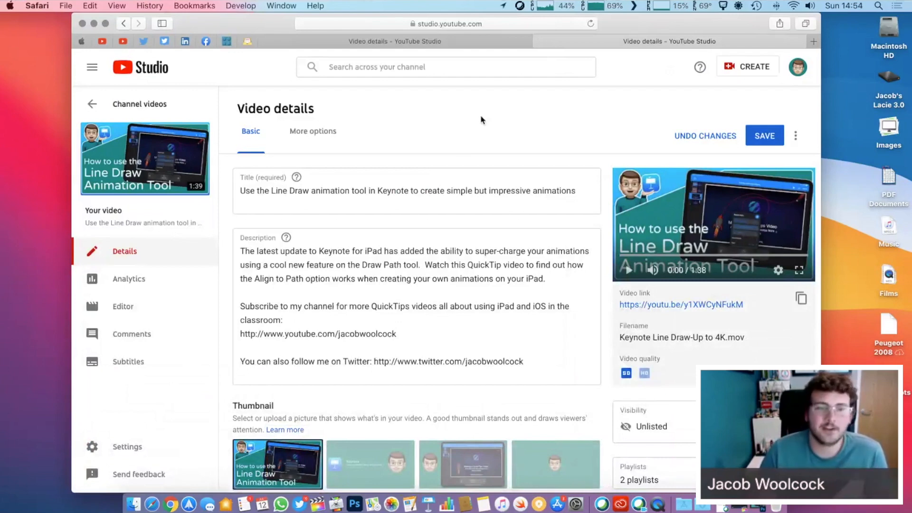
Add "Line Draw Animation in Keynote" as the video's first tag
scroll(475, 123, "down", 3)
scroll(508, 99, "down", 4)
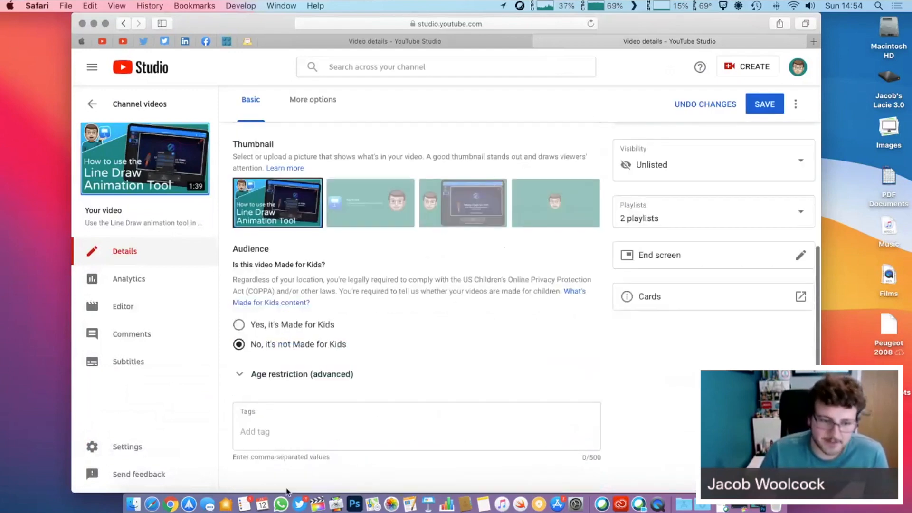
left_click(276, 443)
scroll(632, 444, "down", 1)
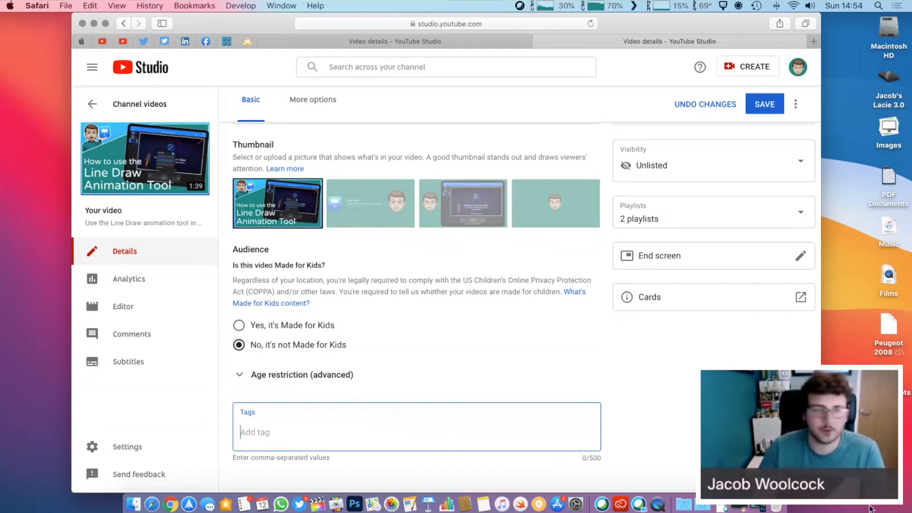
left_click(662, 30)
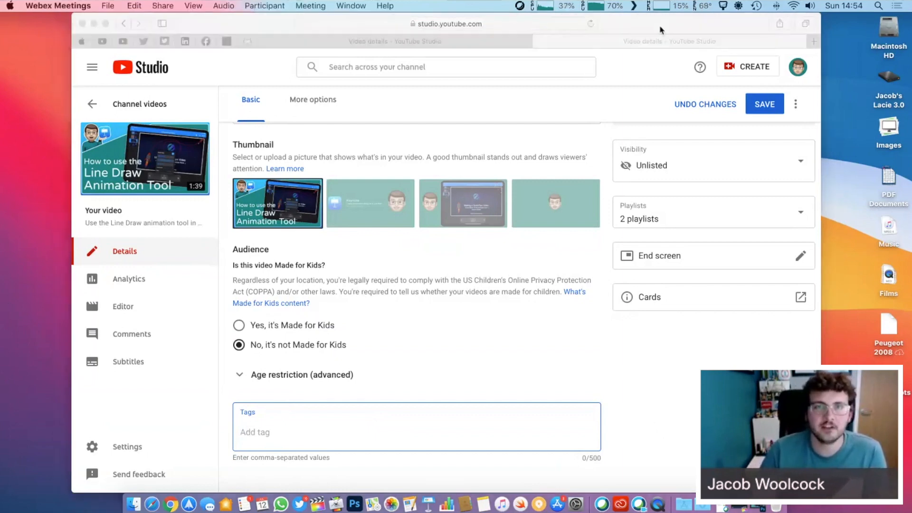
left_click(287, 443)
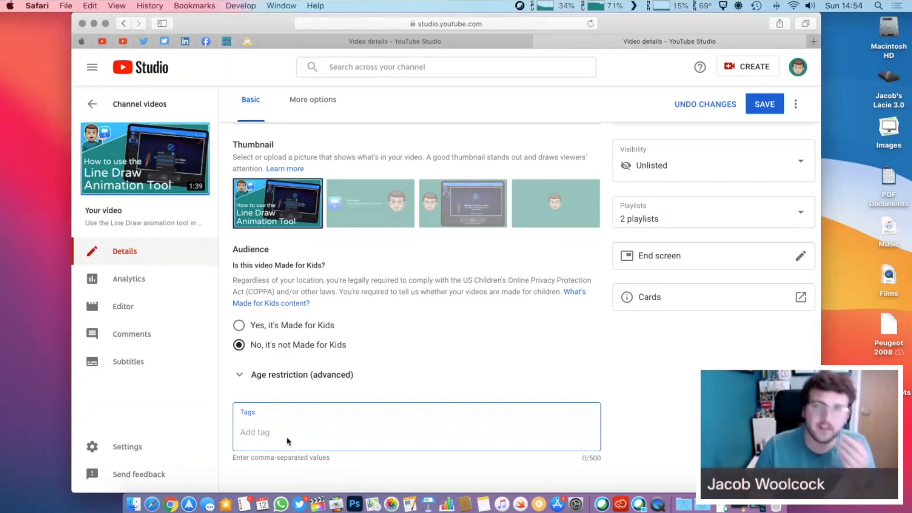
left_click(454, 46)
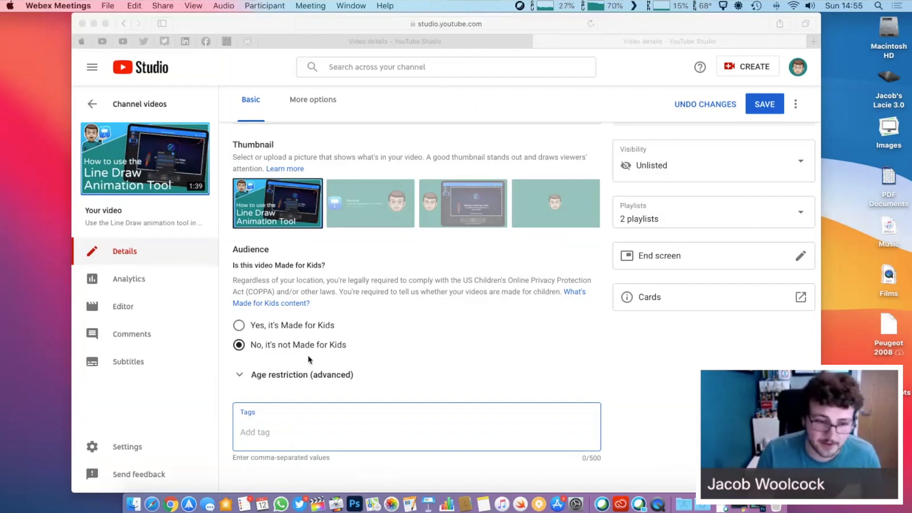
left_click(268, 435)
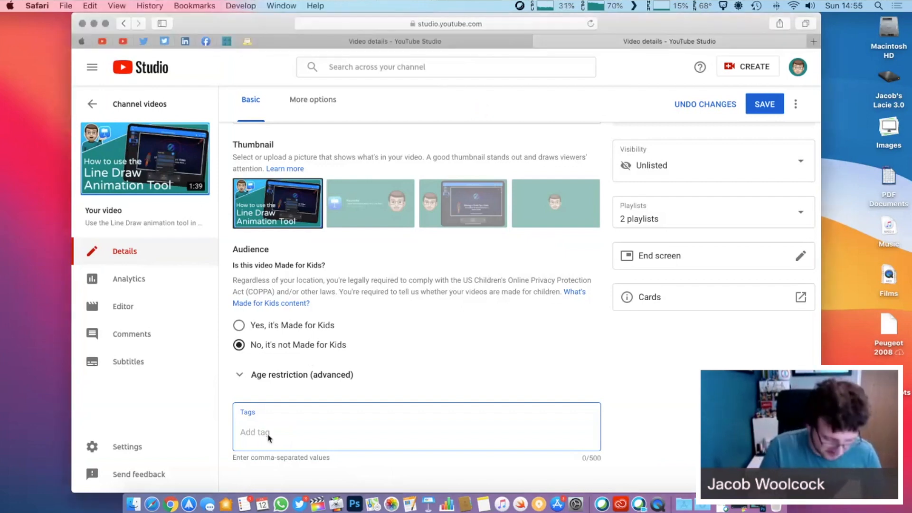
type("Lne Draw")
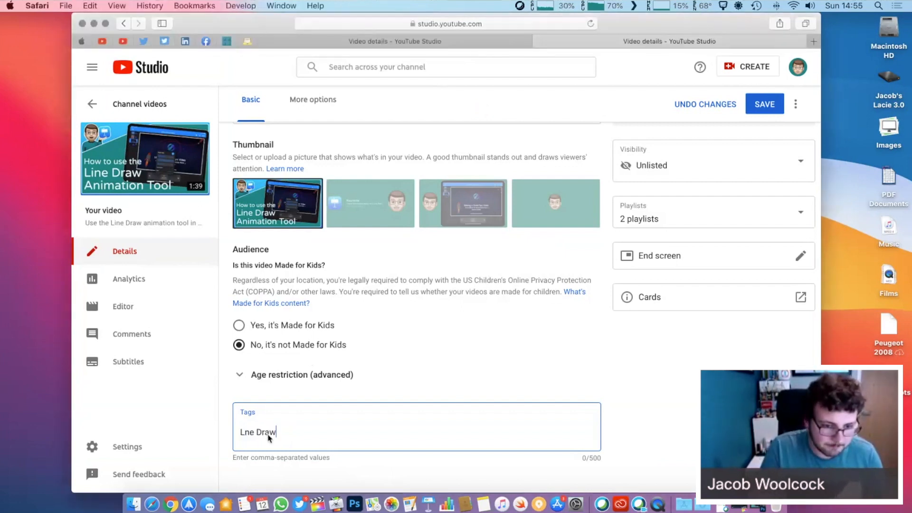
key("BackSpace")
key("BackSpace")
key("BackSpace")
key("BackSpace")
key("BackSpace")
key("BackSpace")
key("BackSpace")
type("ine Dr")
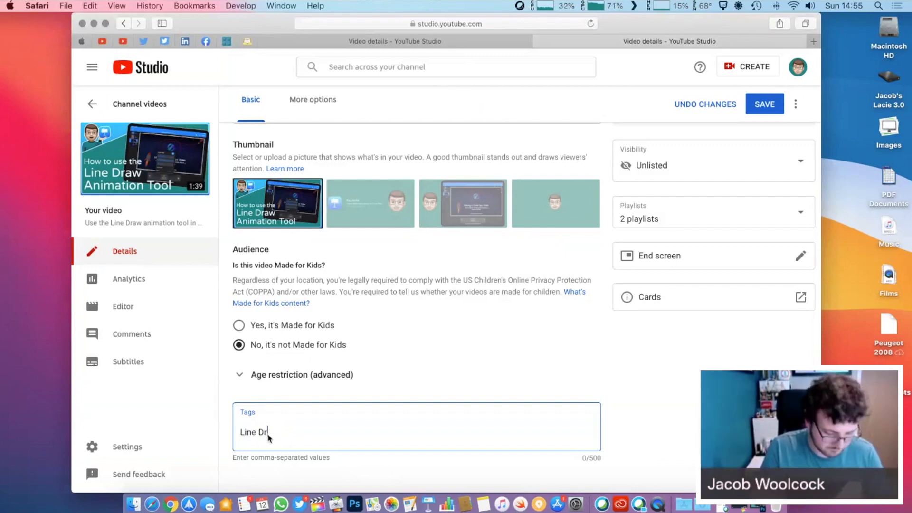
type("aw Animation in Keynote")
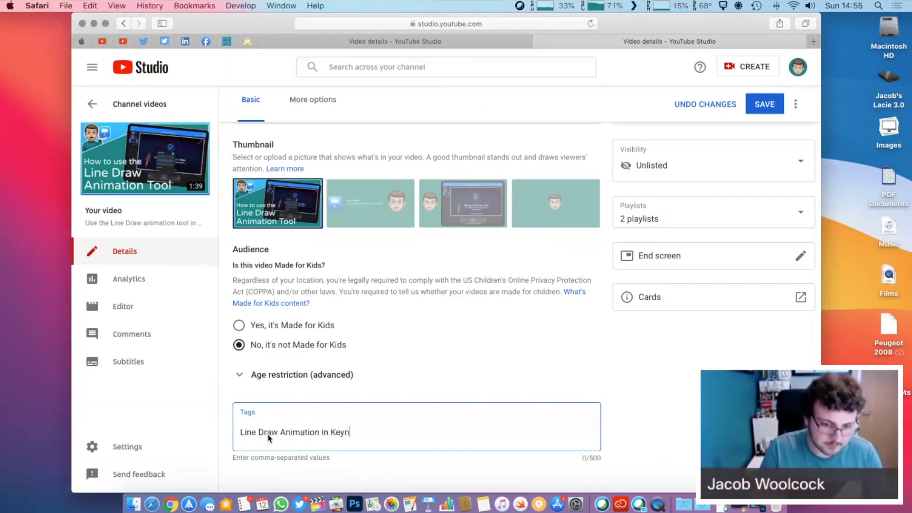
key("Return")
Add the tag "Move Animation in Keynote" to the video
type("Move T")
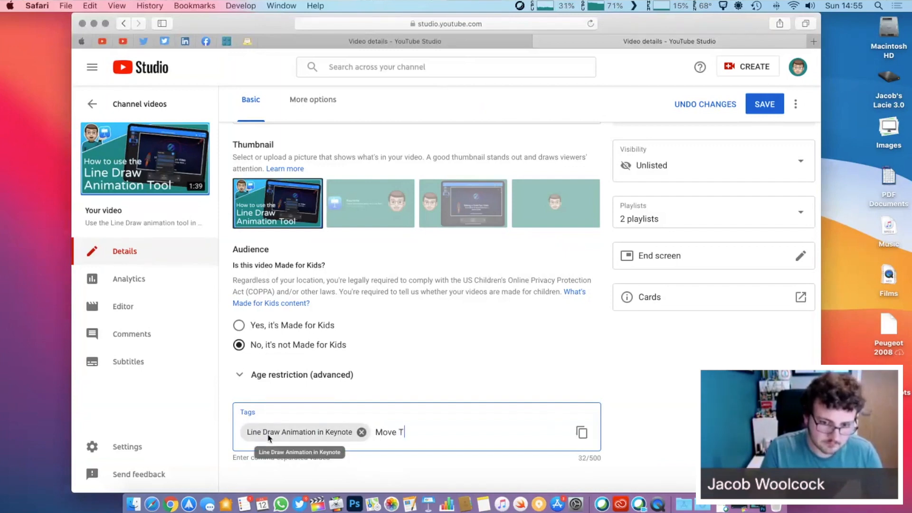
key("BackSpace")
type("Animation")
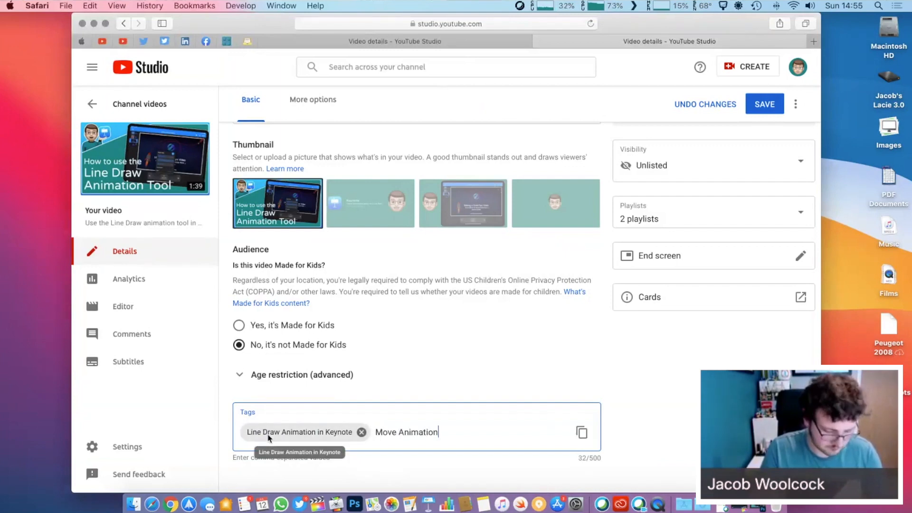
type(" in Keynote,M")
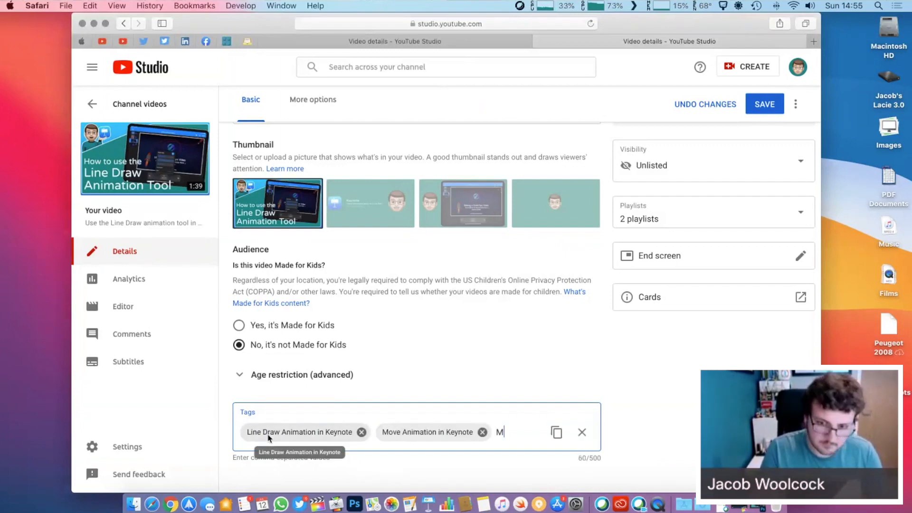
Add the tag "Make an object follow a path in keynote" to the video
type("ake an object f")
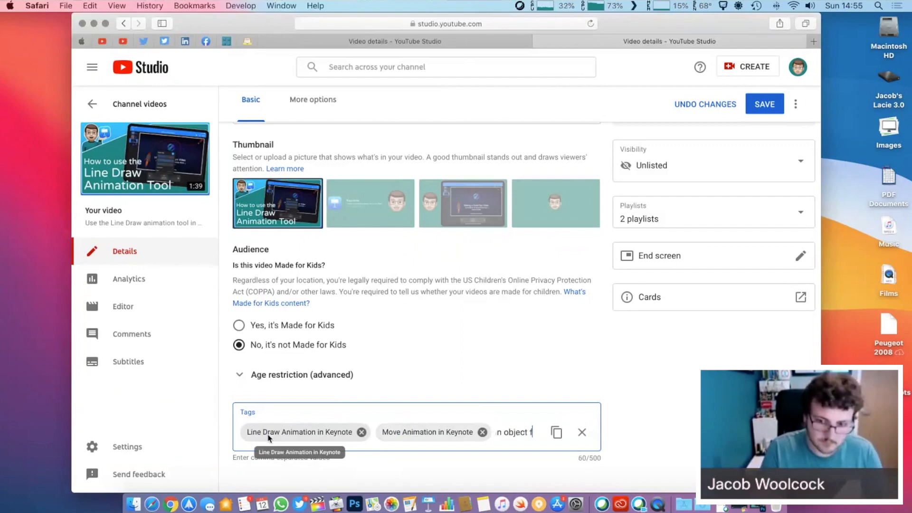
type("ollow a bpat")
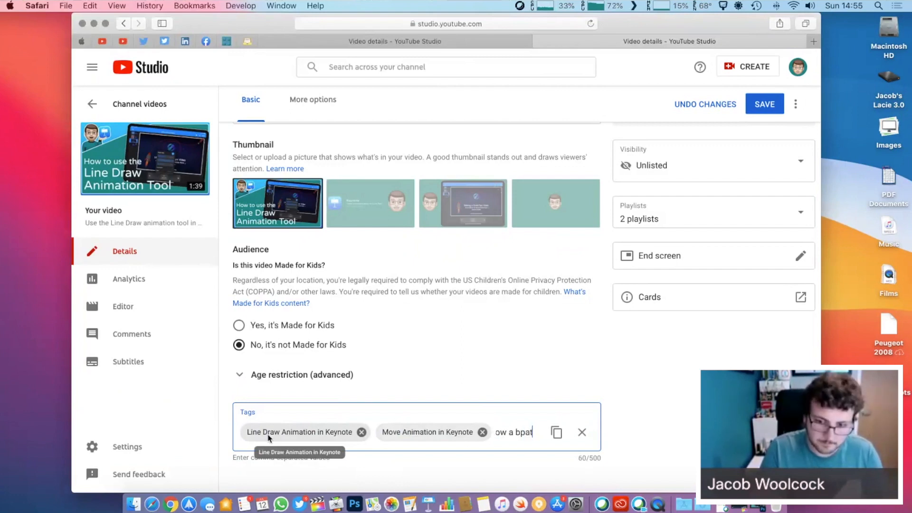
key("BackSpace")
key("BackSpace")
key("BackSpace")
key("BackSpace")
type("p")
type("ath in key")
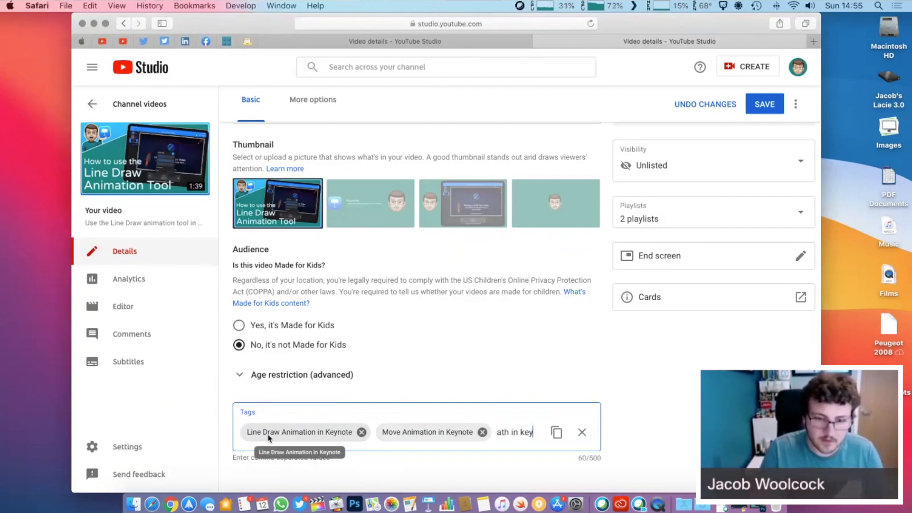
type("note")
key("Return")
Add the tags "animation in keynote" and "keynote 10.1" to the video
scroll(665, 418, "down", 1)
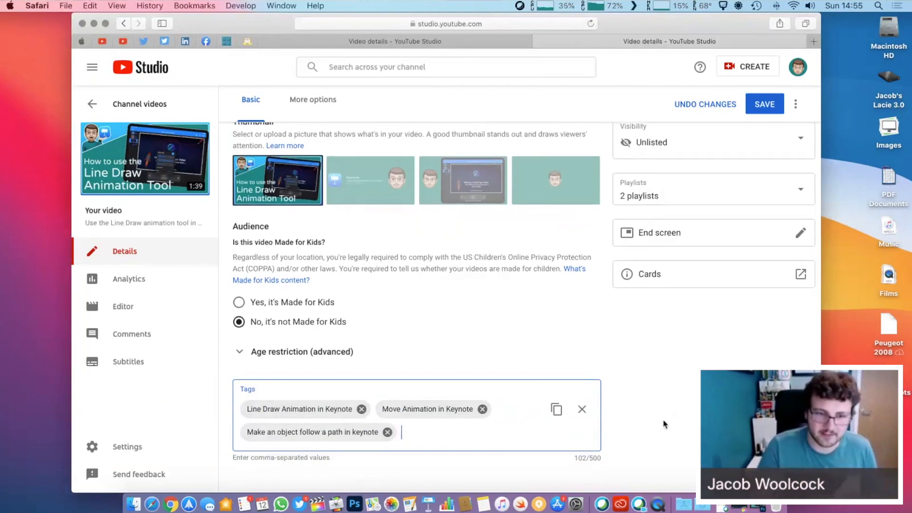
type("an")
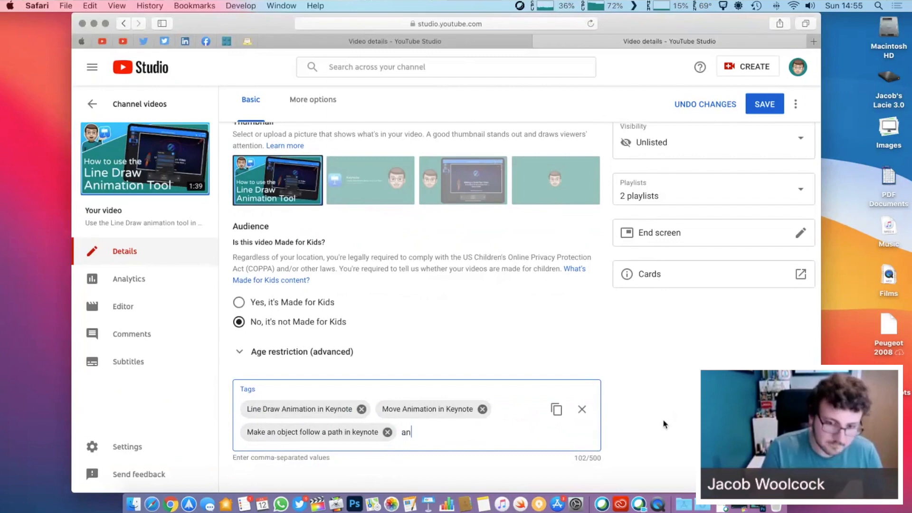
type("imation in keynote")
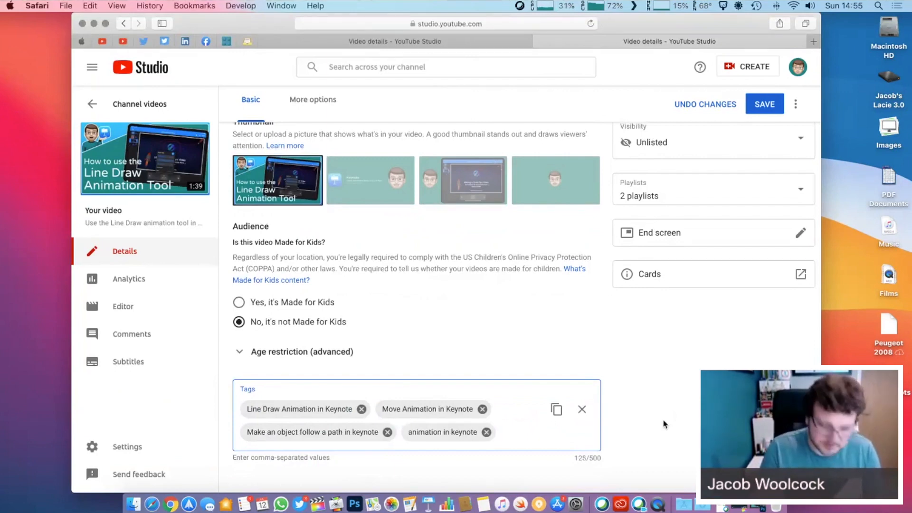
type(",keynote 10")
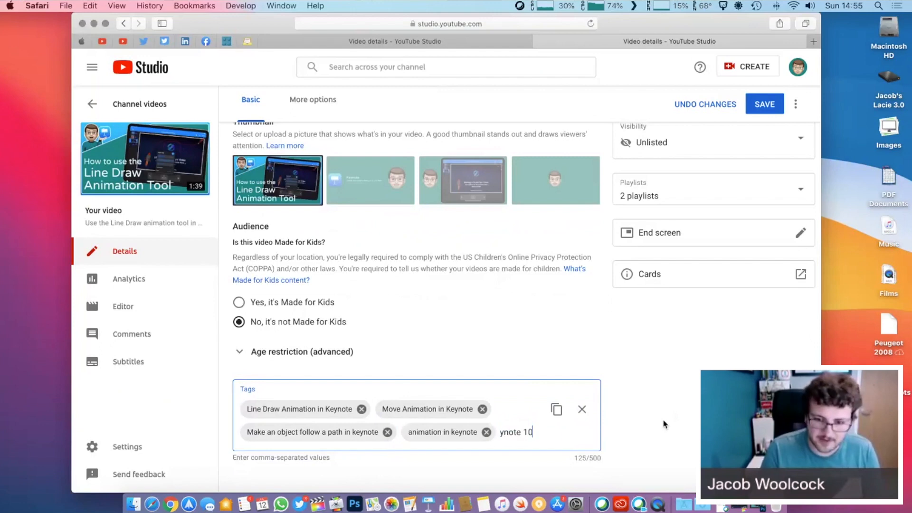
type(".1")
key("Return")
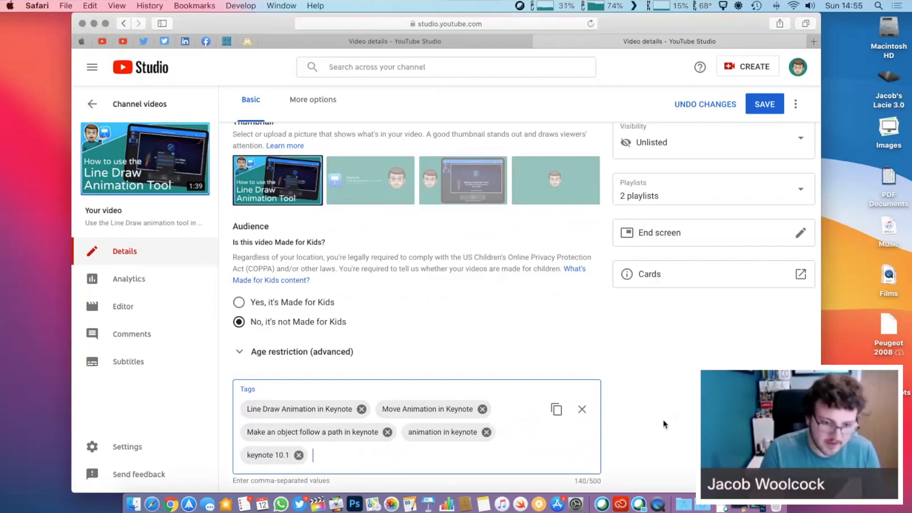
Add the tags "keynote for iPad" and "keynote for iPadOS" to the video
type("keynote for iPad")
key("Return")
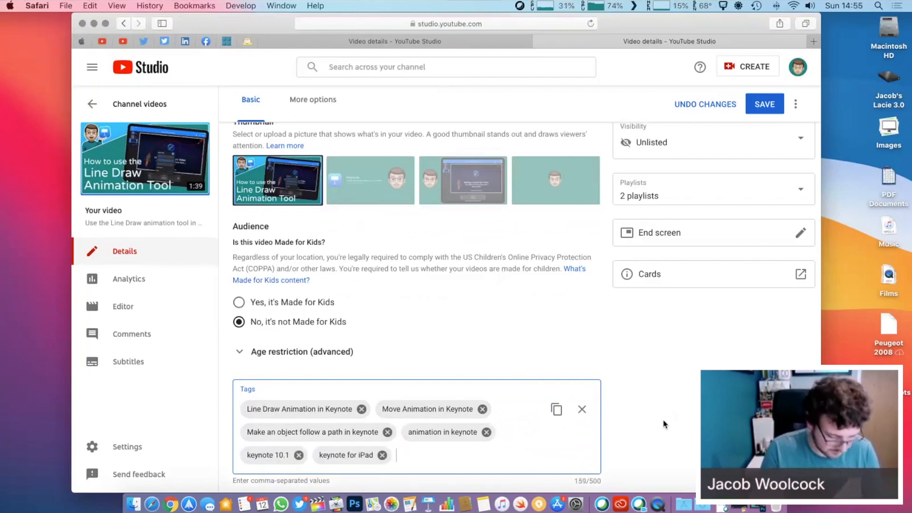
type("keynote for ")
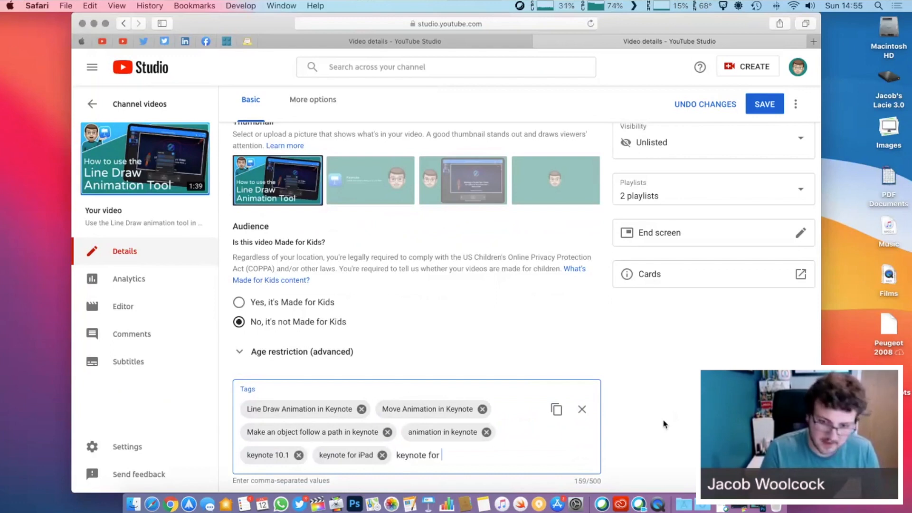
type("iPAdOS")
key("Return")
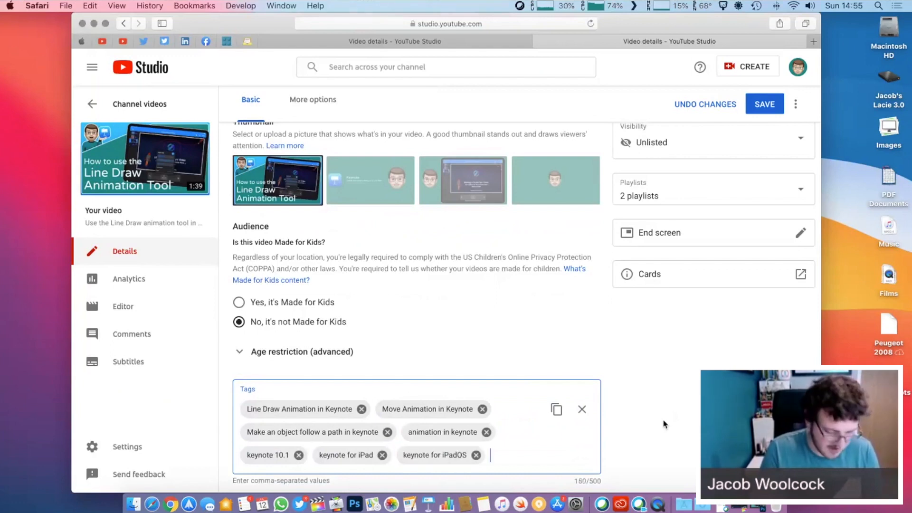
Add the tag "How to animate an object in Keynote" to the video
type("How t")
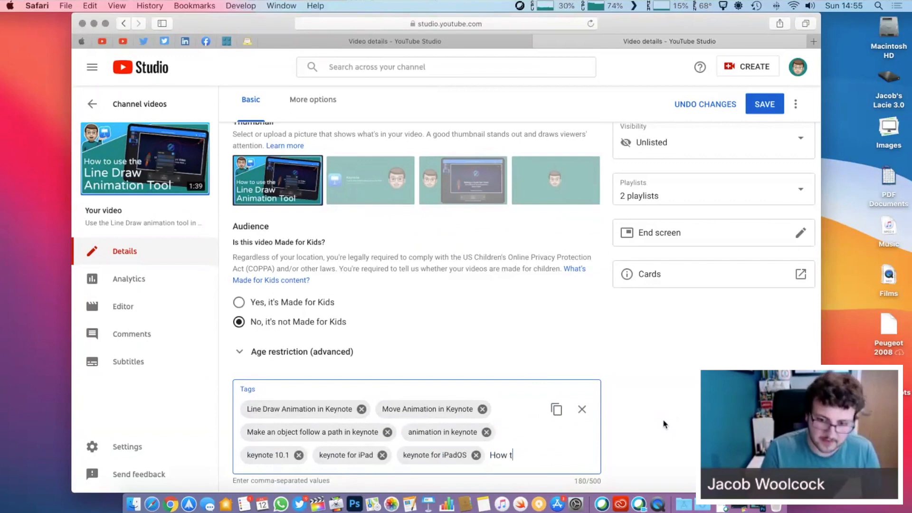
type("o animate")
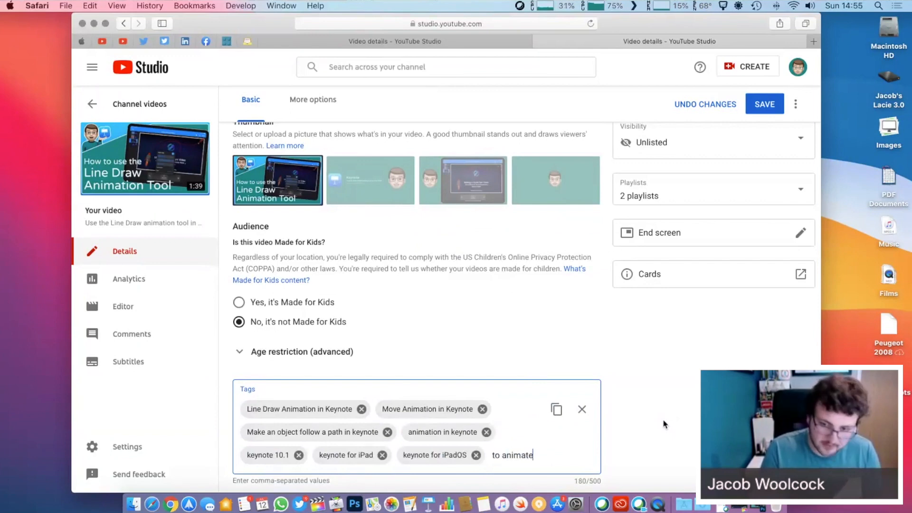
type(" an objec")
type("t in Keynote")
key("Return")
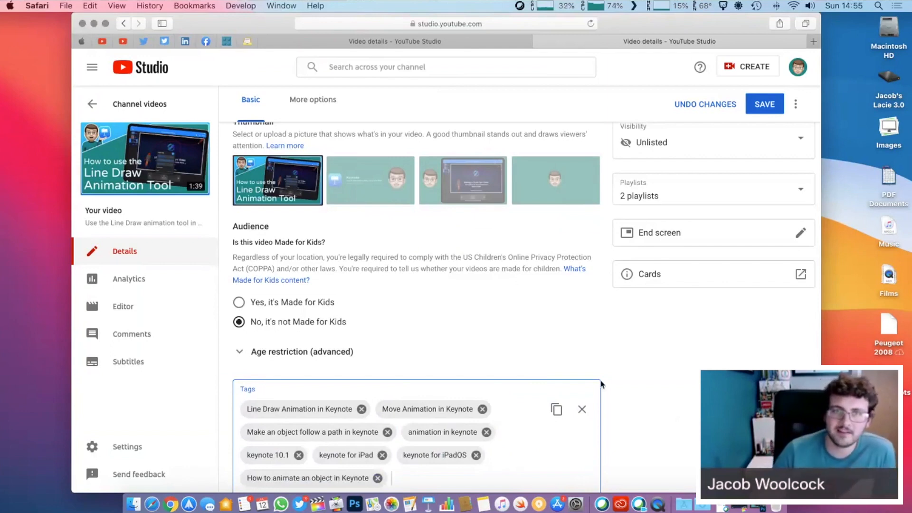
Add the tag "How to make my image follow a line in Keynote" to the video
scroll(600, 381, "down", 2)
scroll(417, 304, "down", 1)
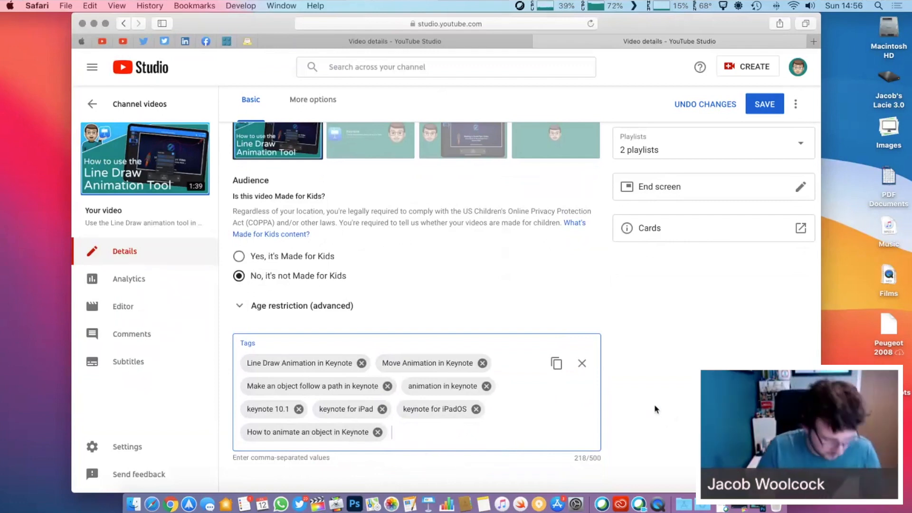
type("How to ")
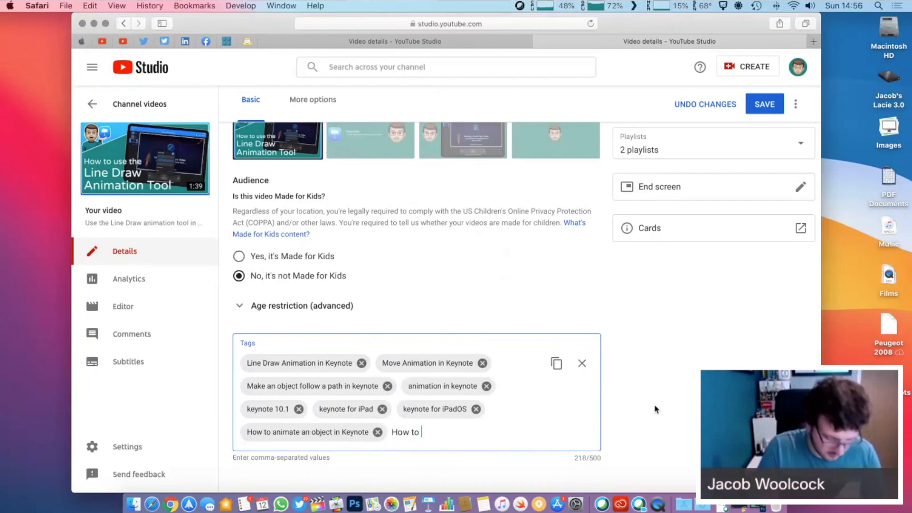
type("make my image fo")
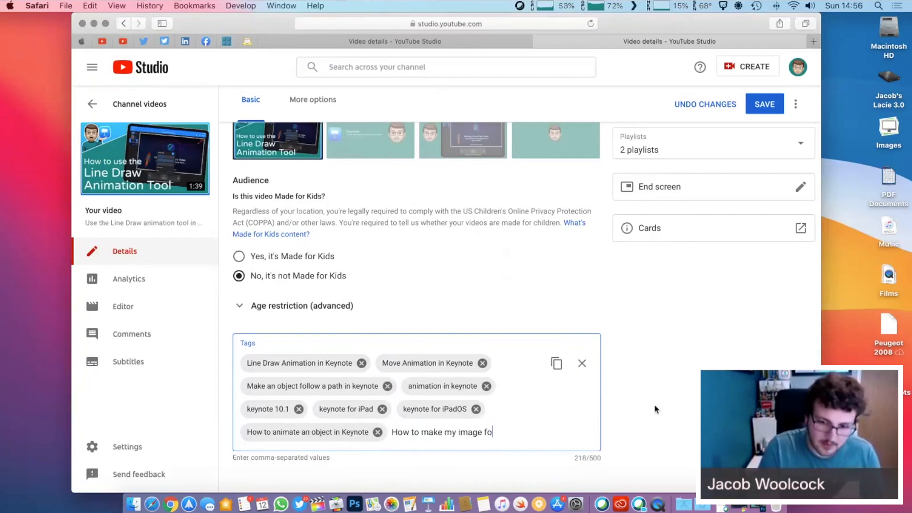
type("llow a line in Keynot")
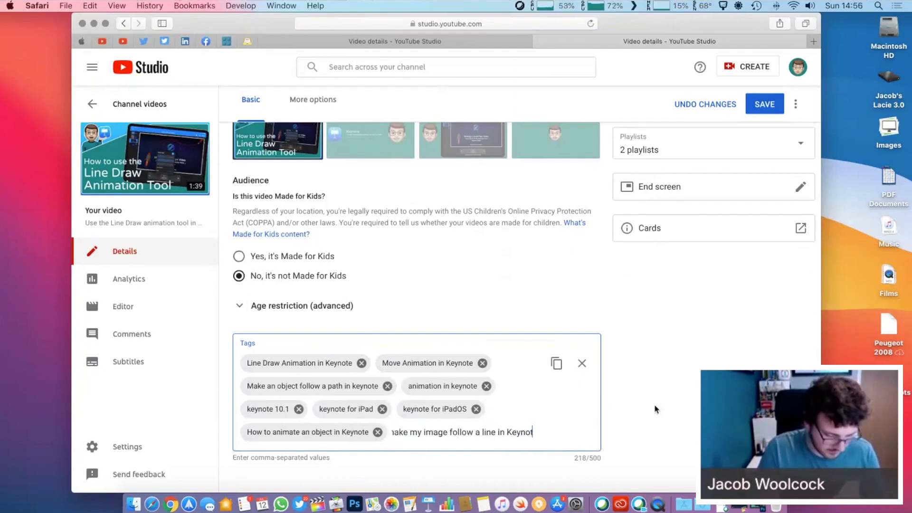
type("e,How t")
Add the tag "How to move something in an animation in keynote" to the video
type("o move ")
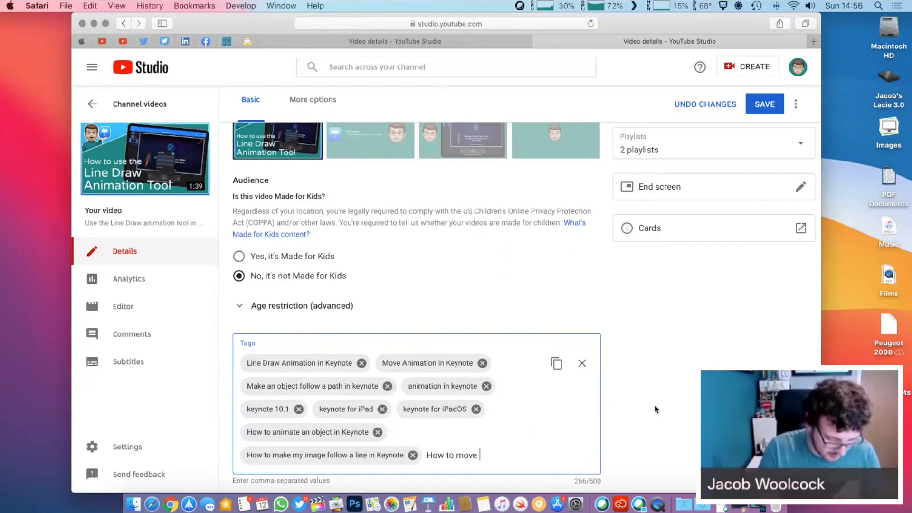
type("something ")
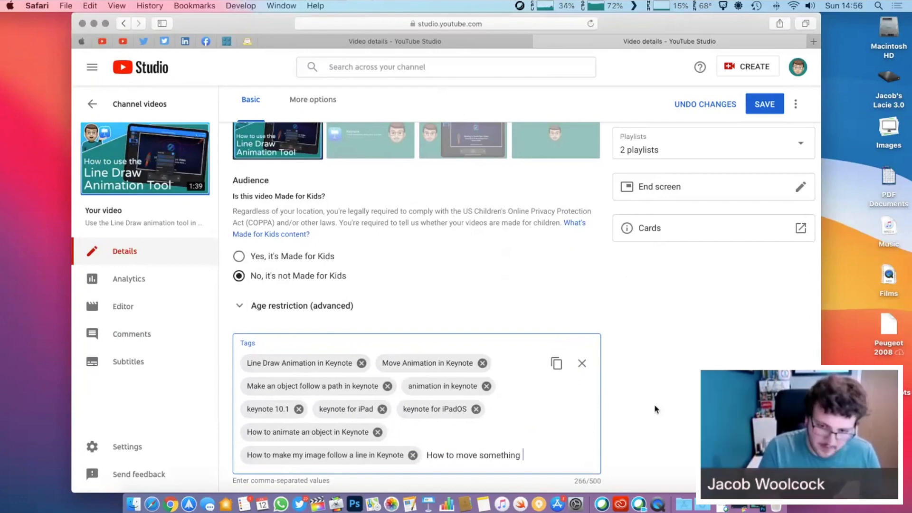
type("in an animat")
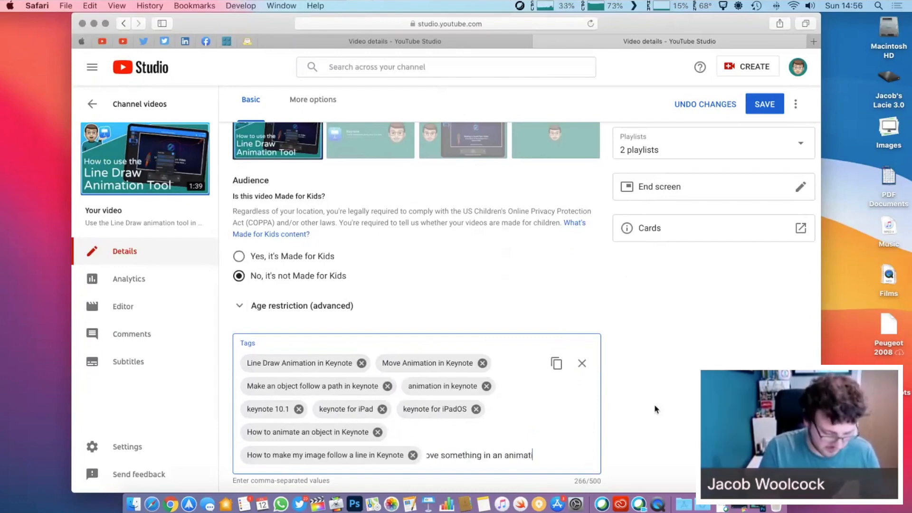
type("ion in keymno")
key("BackSpace")
key("BackSpace")
key("BackSpace")
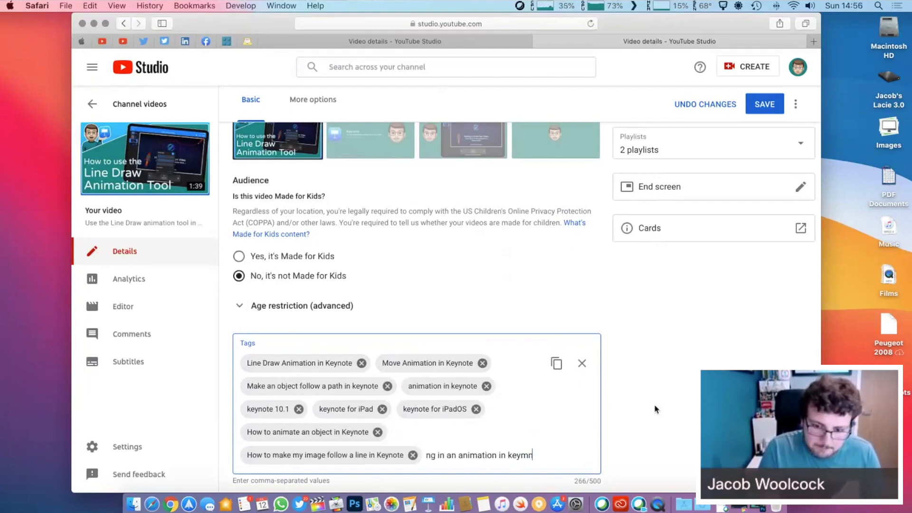
type("note")
type(",anim")
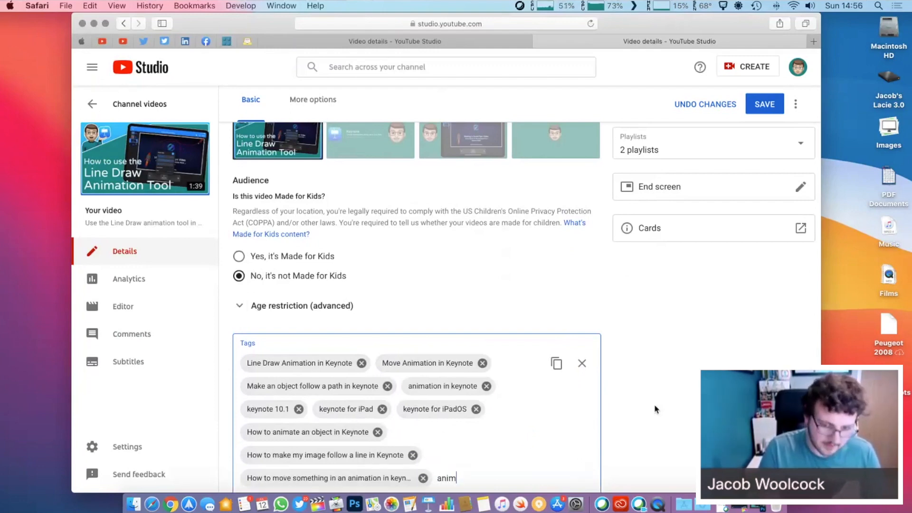
Add the tags "animations on my iPad" and "how can I animate on my iPad" to the video
type("ations on my iPa")
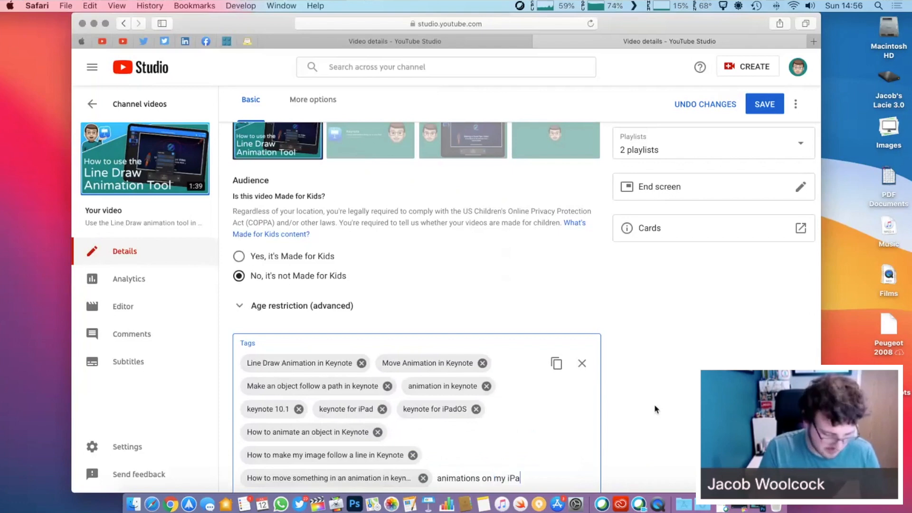
type("d,how can I anima")
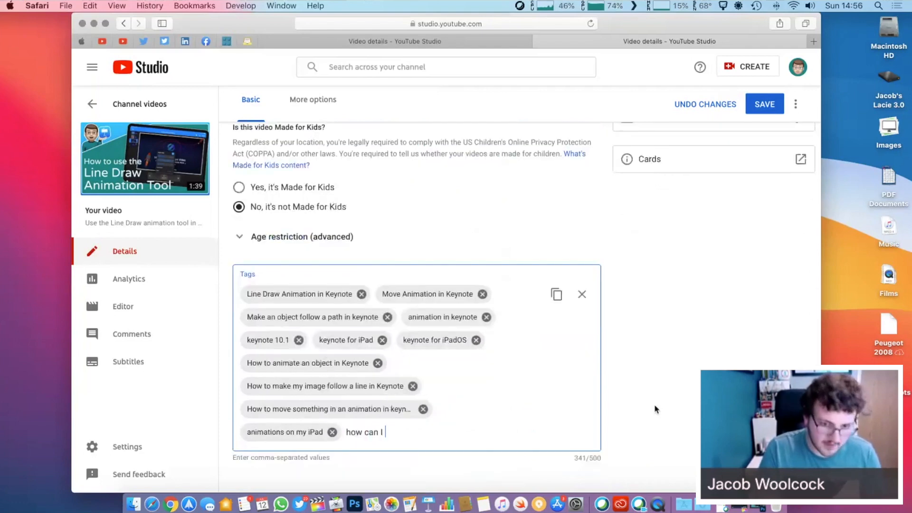
type("te on")
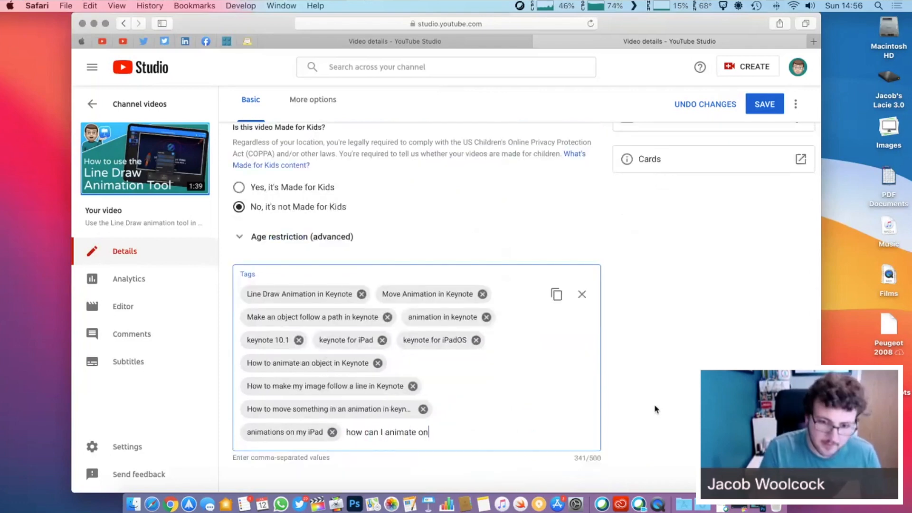
type(" my iPad")
Add the tag "how can I animate in Keynote" and save the video details
type(",how ca")
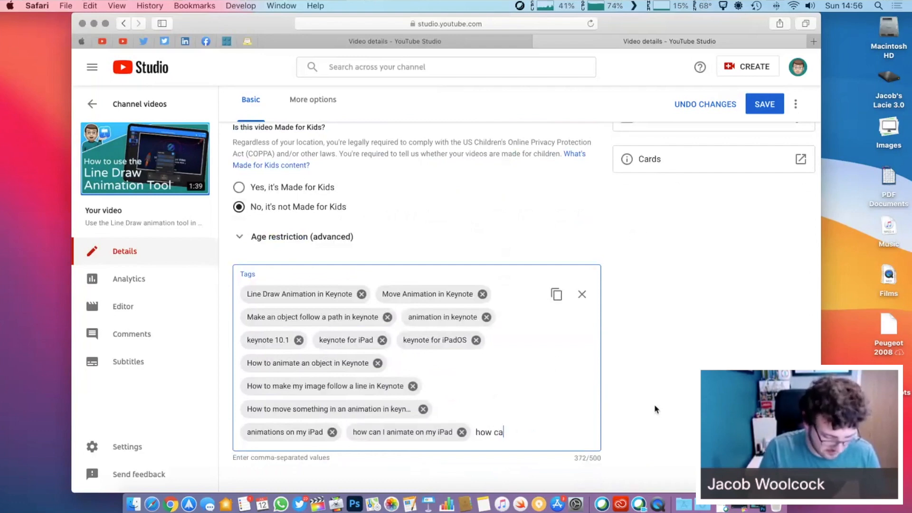
type("n I animat")
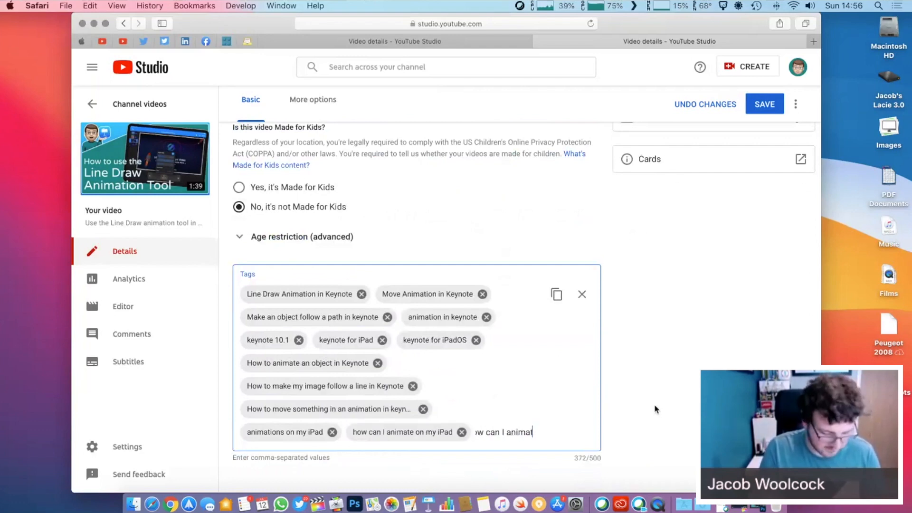
type("e in Keynote")
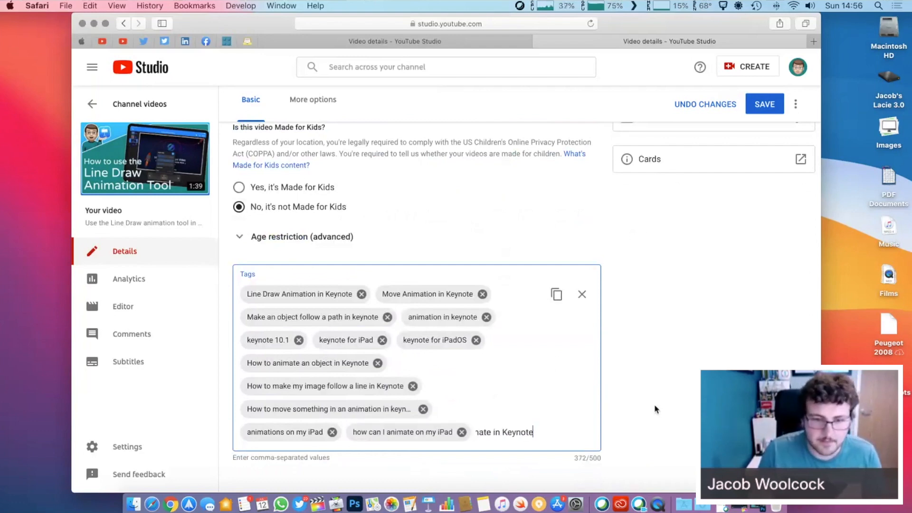
key("Return")
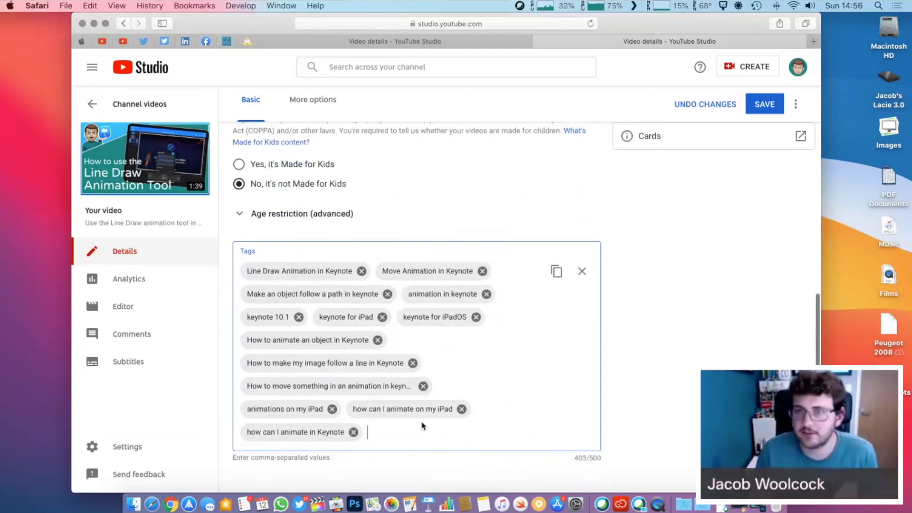
scroll(433, 421, "up", 6)
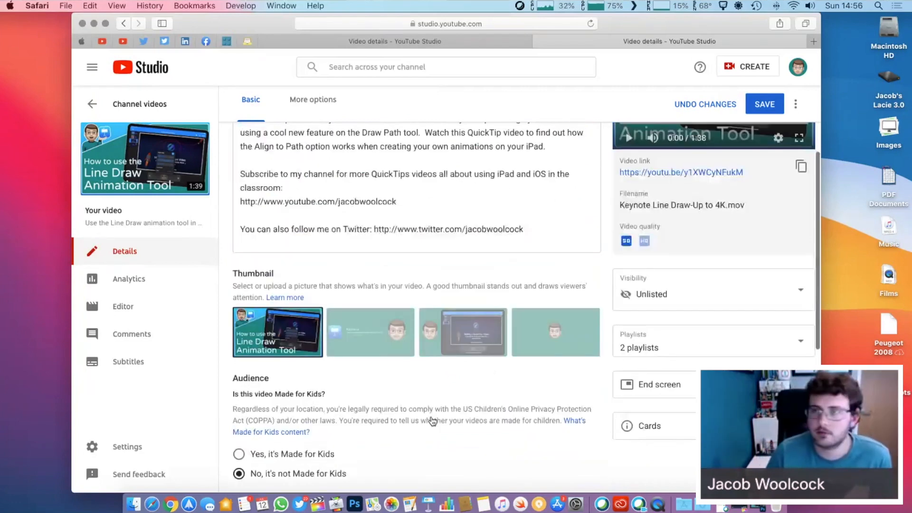
left_click(760, 106)
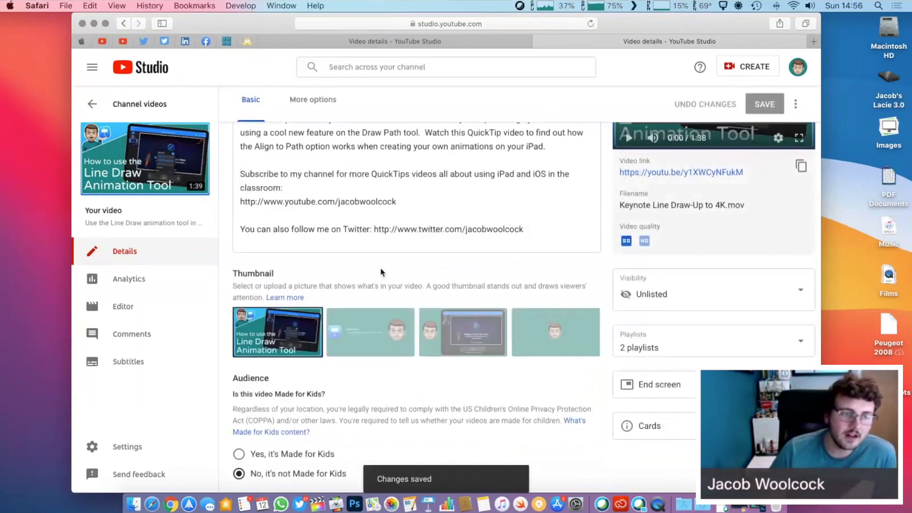
Change the video's visibility to Public and save the change
scroll(380, 272, "up", 3)
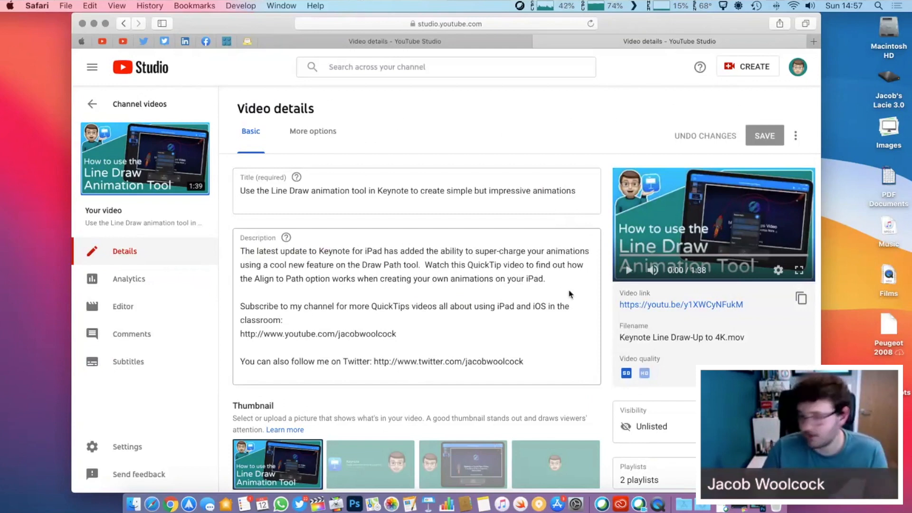
scroll(562, 293, "down", 5)
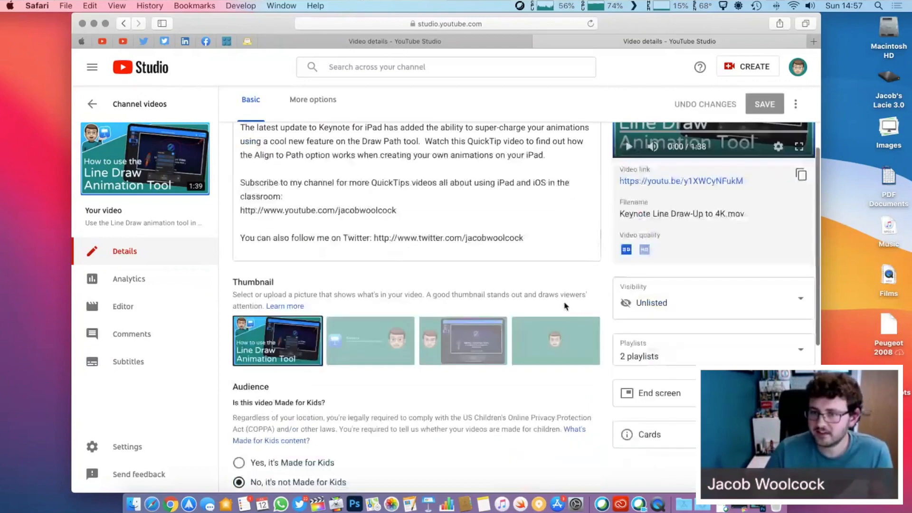
left_click(653, 303)
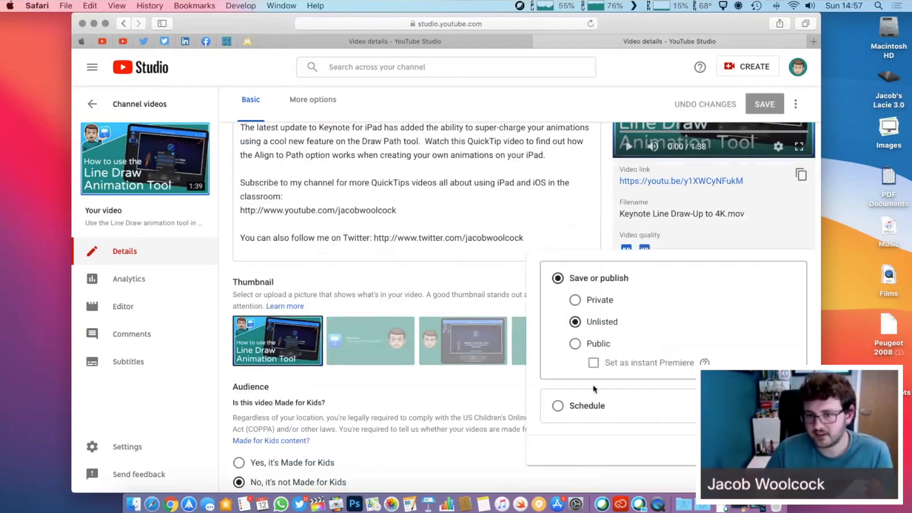
left_click(575, 344)
left_click(791, 450)
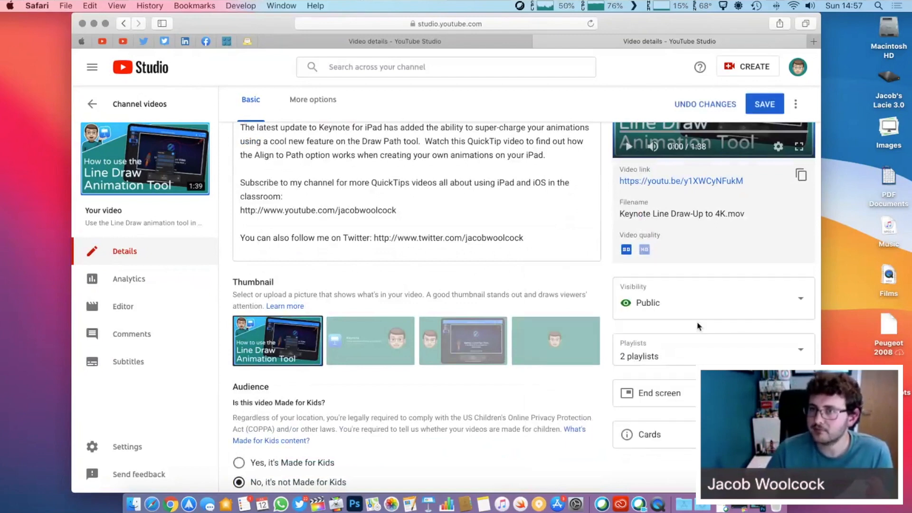
scroll(770, 135, "up", 5)
left_click(769, 135)
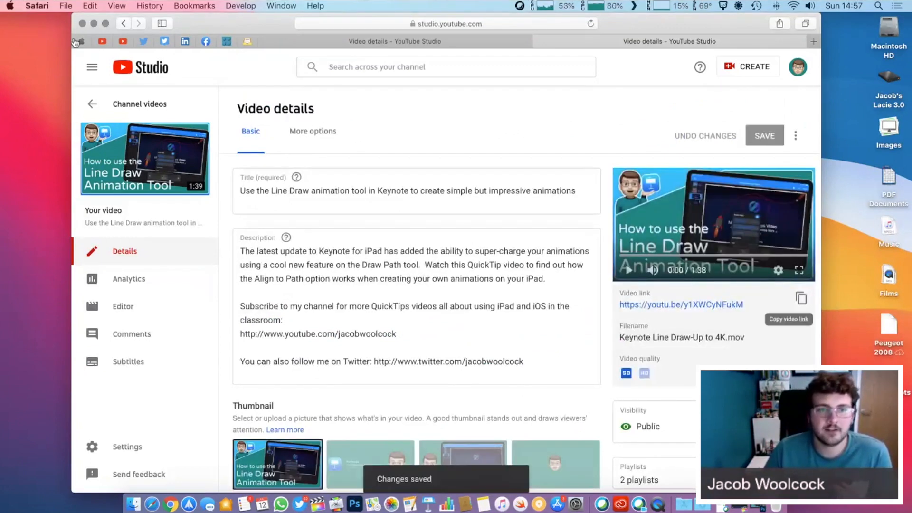
Switch to Twitter and start a tweet with two star emojis followed by a right-arrow and a left-arrow emoji
key("super+4")
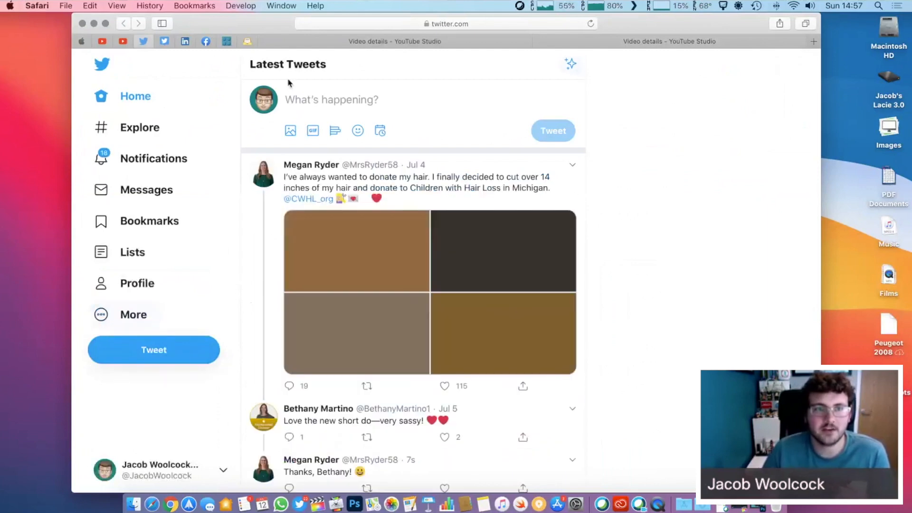
left_click(319, 112)
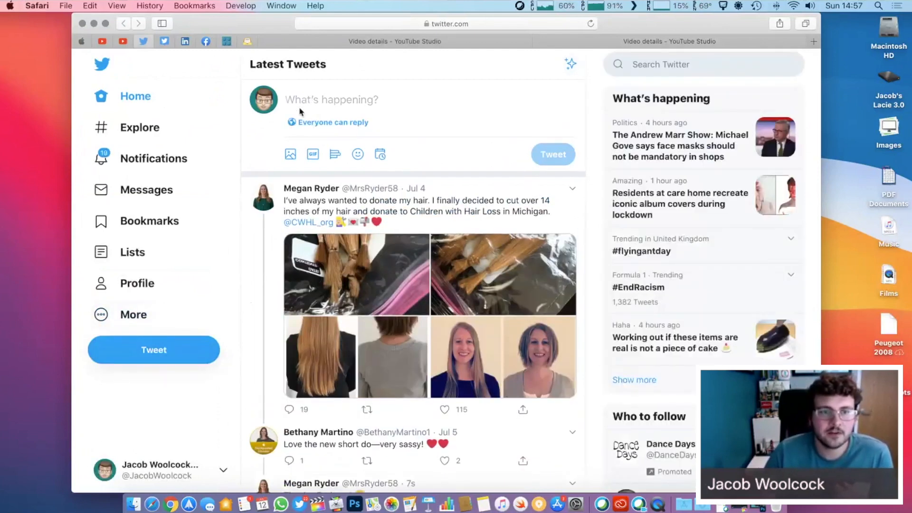
left_click(357, 154)
left_click(339, 264)
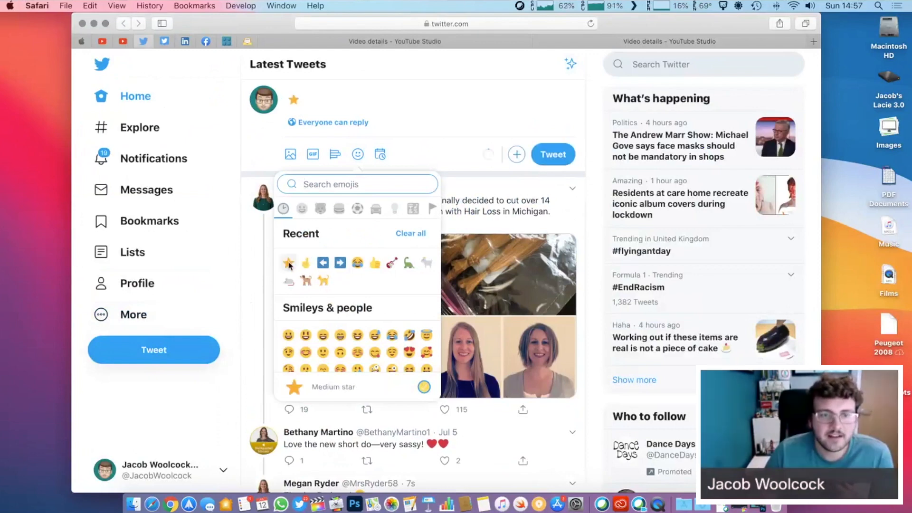
left_click(340, 264)
left_click(339, 264)
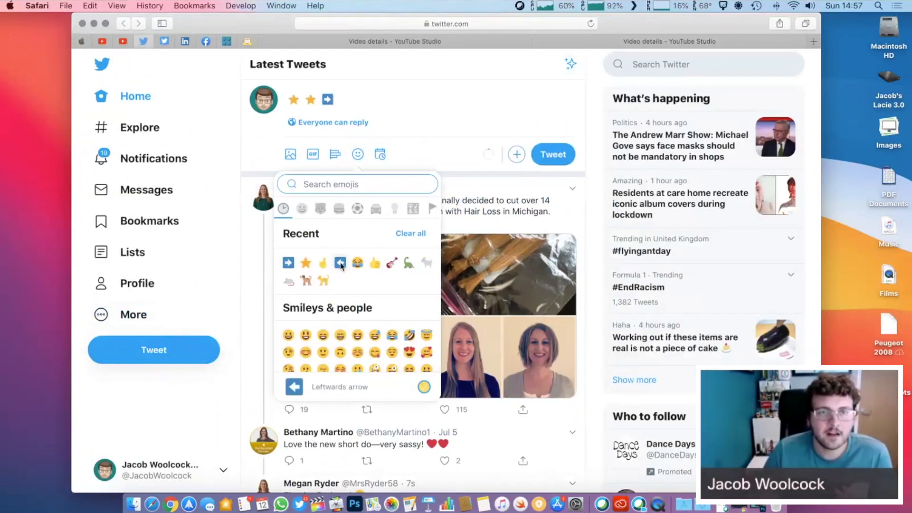
left_click(339, 264)
Move the arrow emojis below the stars with blank lines between, and paste the YouTube video link between the arrows
left_click(322, 101)
key("Return")
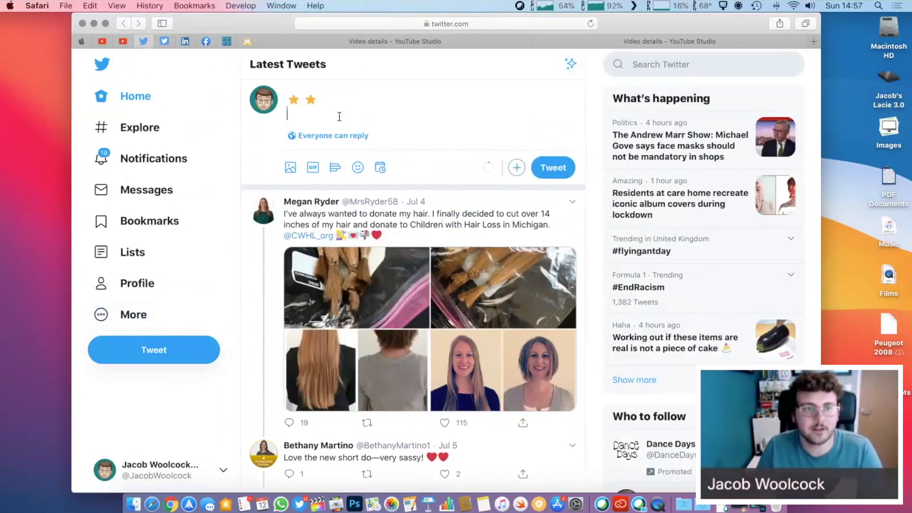
key("Return")
left_click(303, 141)
key("super+v")
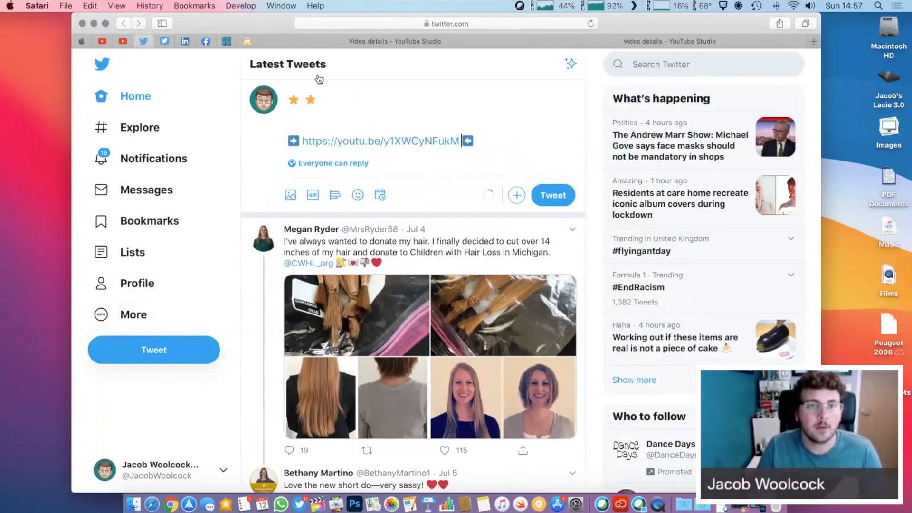
Copy the Line Draw video's title from YouTube Studio and paste it between the two stars in the tweet
left_click(339, 43)
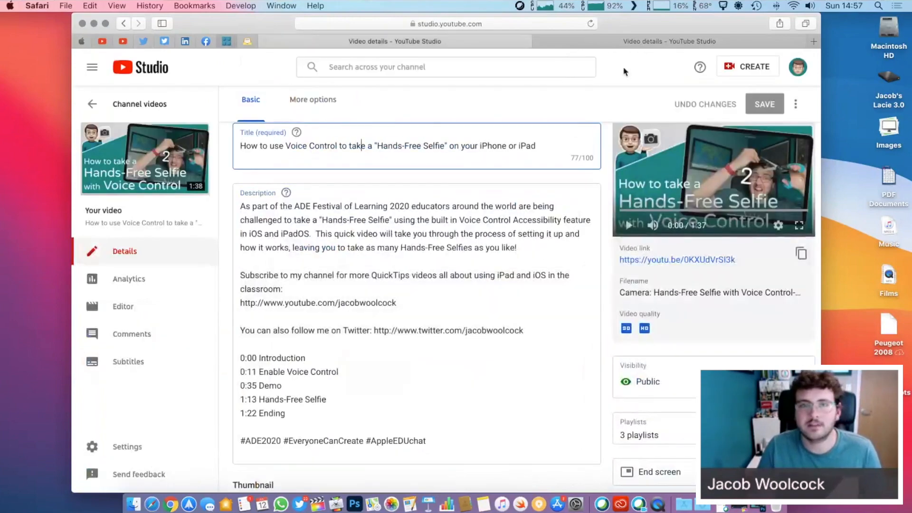
left_click(322, 203)
key("super+a")
key("super+c")
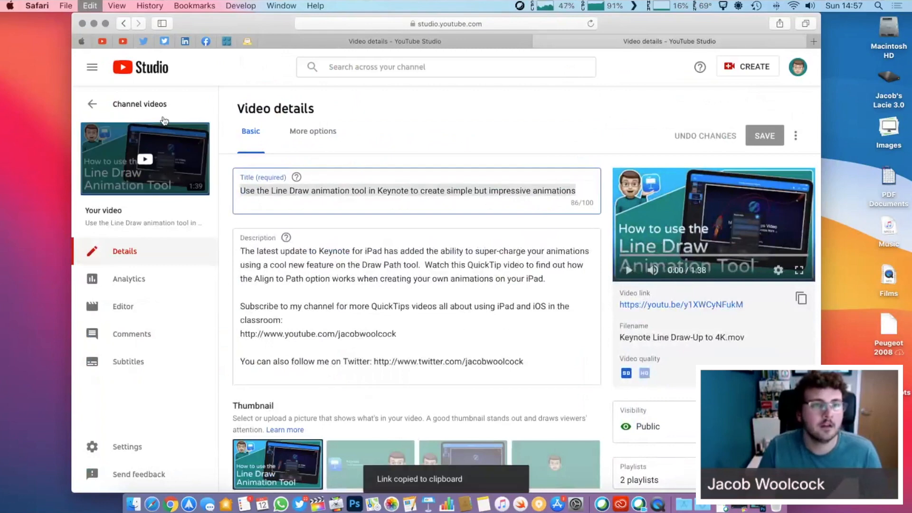
left_click(143, 43)
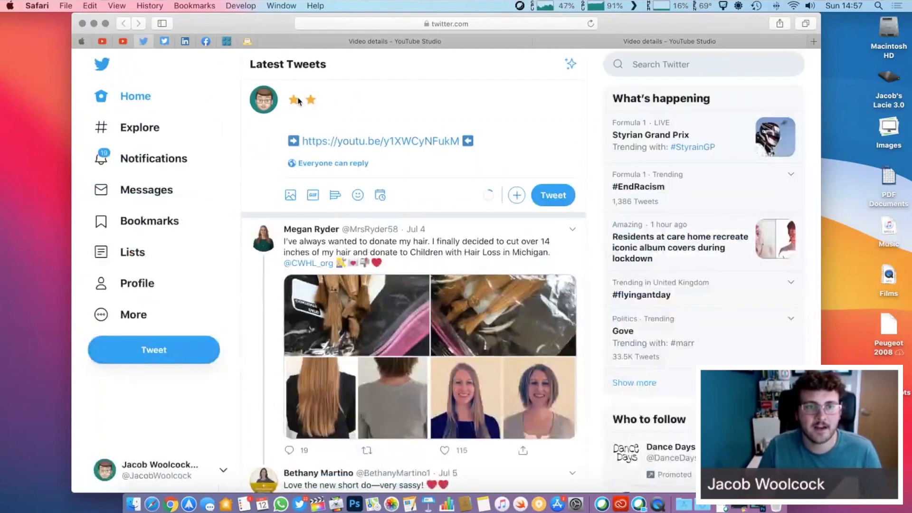
left_click(298, 101)
key("super+v")
Write "Learn how to use the brand new animation tool in the latest update to Keynote for iPad." below the tweet's title
left_click(323, 139)
key("Return")
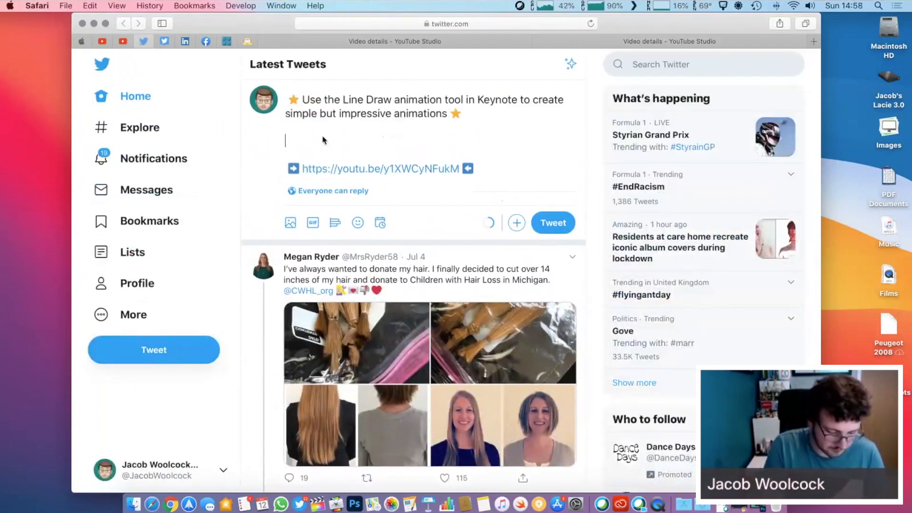
type("Learn how to us")
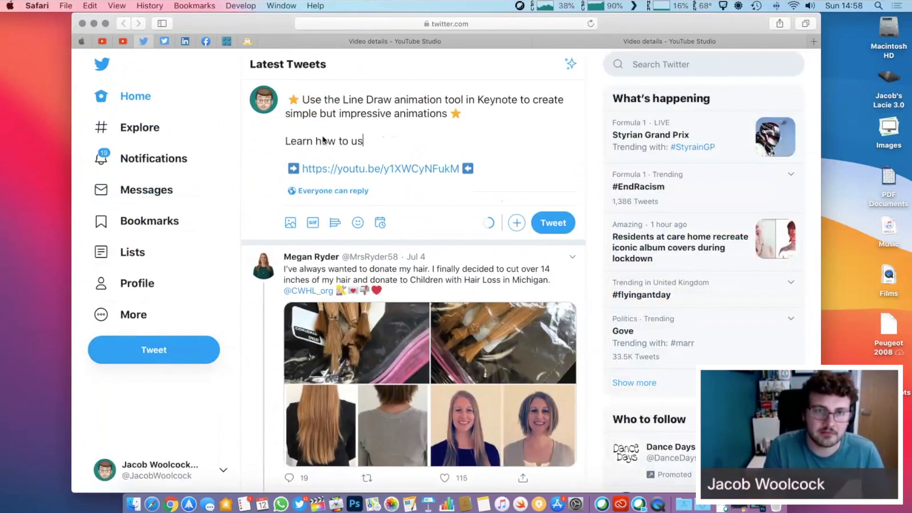
type("e the brand new")
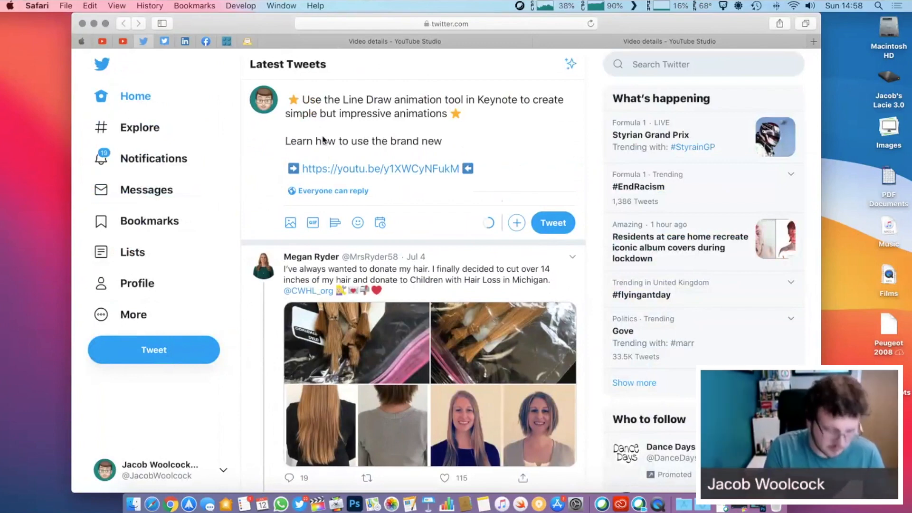
type(" animation tools in t")
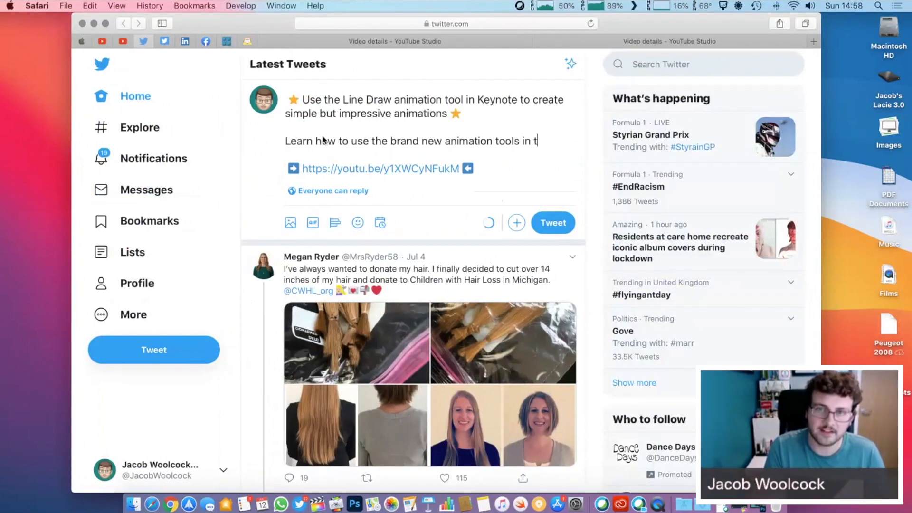
type("he lates")
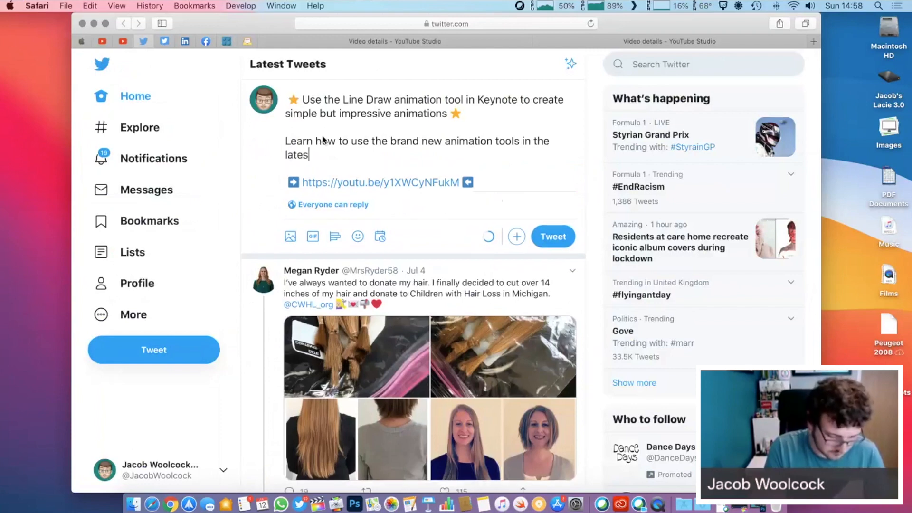
type("t update to Key")
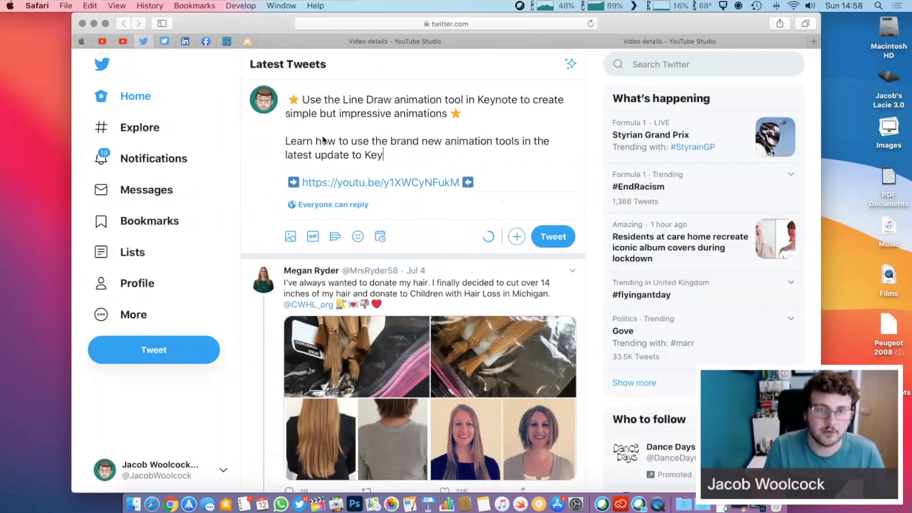
type("note for iPad.")
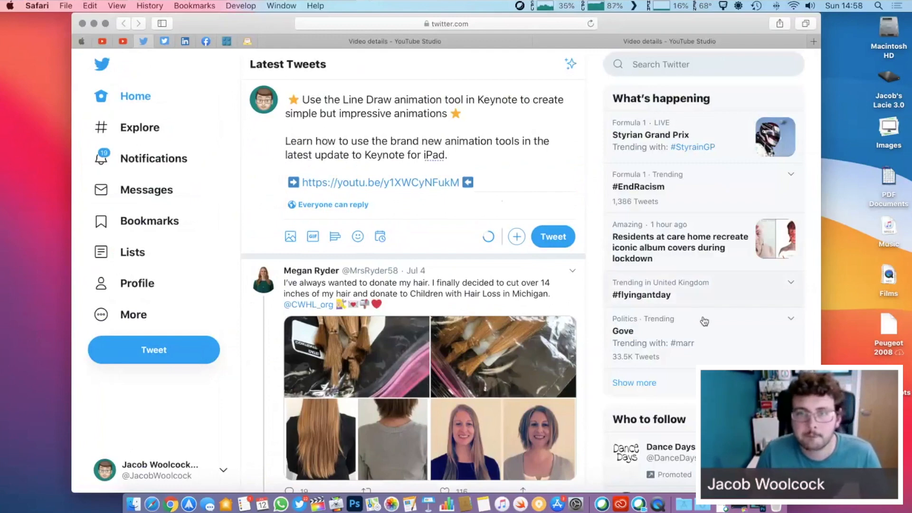
left_click_drag(513, 143, 518, 143)
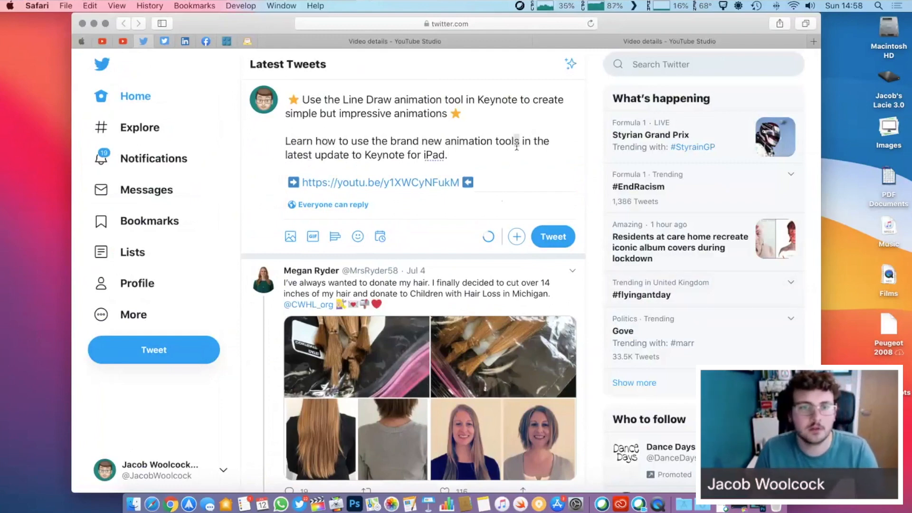
key("BackSpace")
Add the line "(Created as part of the #ADEFestivalOfLearning)" to the tweet, between the iPad sentence and the video link
left_click(455, 158)
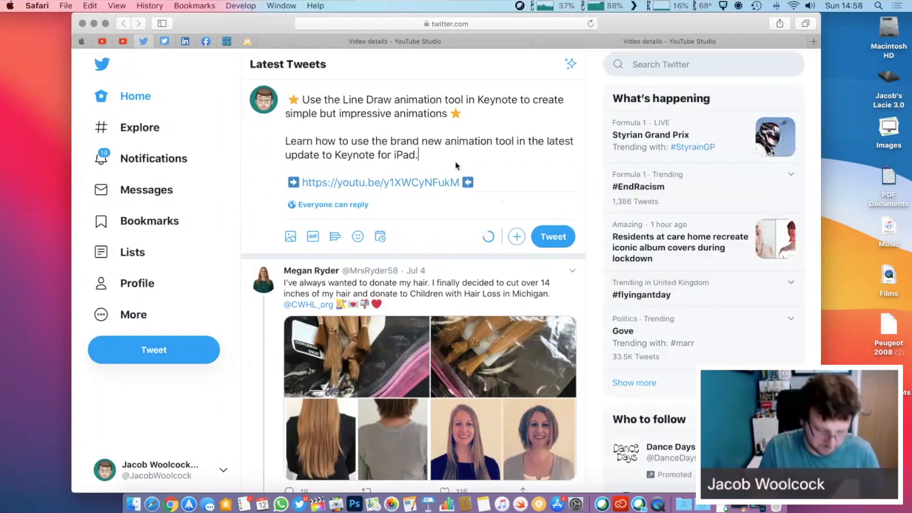
key("Return")
key("Return")
type("(Crea")
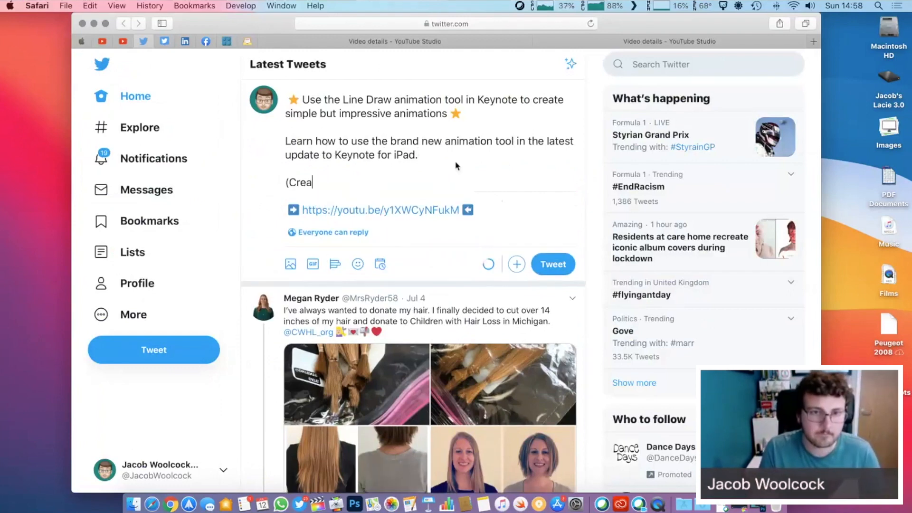
type("ted as part of the #")
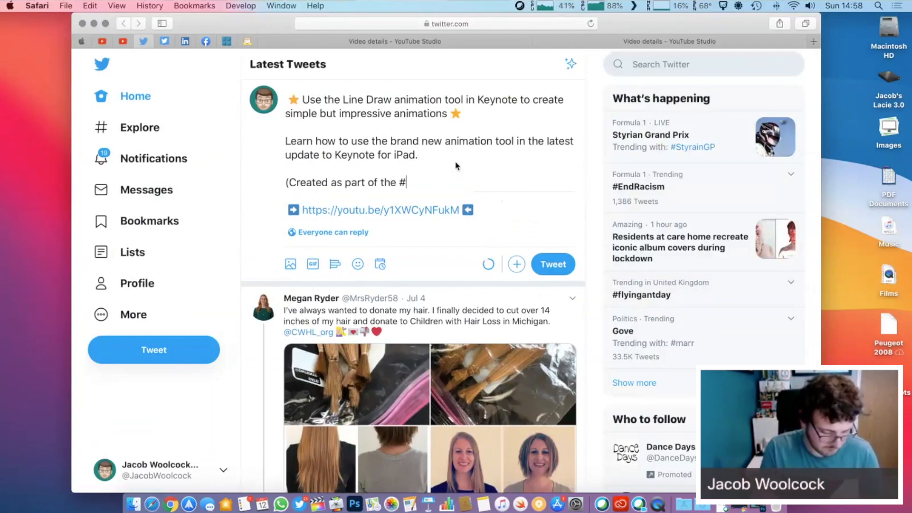
type("ADEFestival")
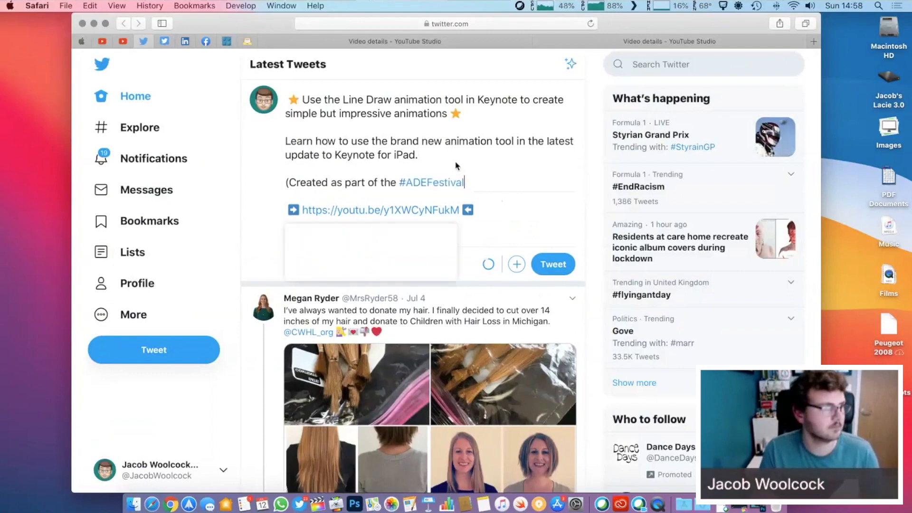
type("OfLear")
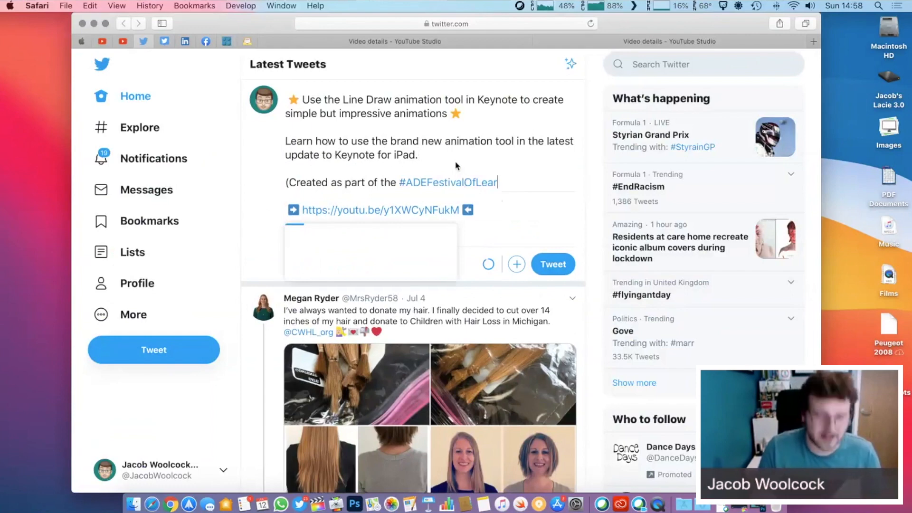
type("ning)")
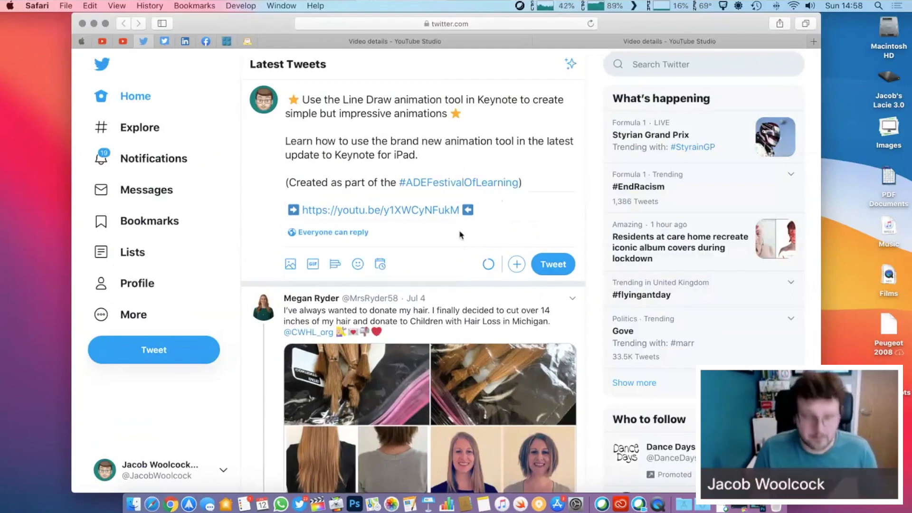
Add the hashtags "#AppleEDUchat #EdTech" below the video link, separated from it by a blank line
left_click(486, 218)
key("Return")
key("Return")
type("#AD")
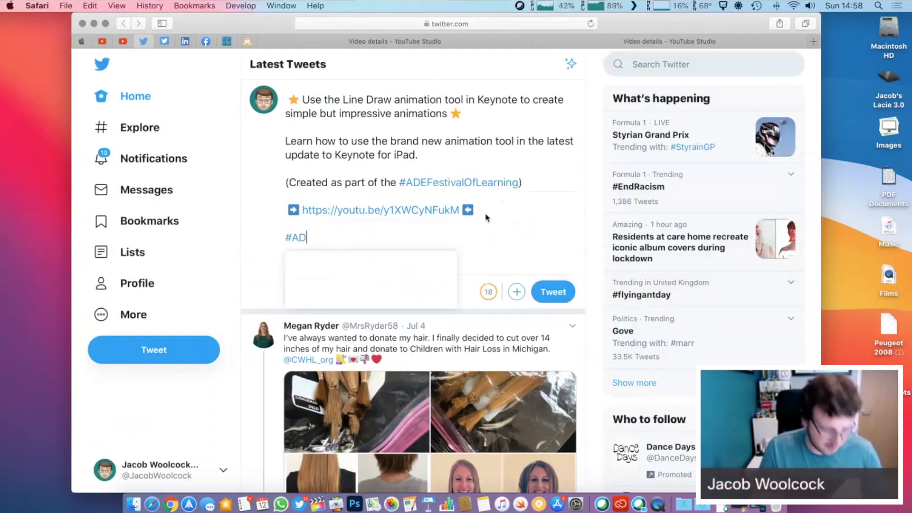
type("E")
key("BackSpace")
key("BackSpace")
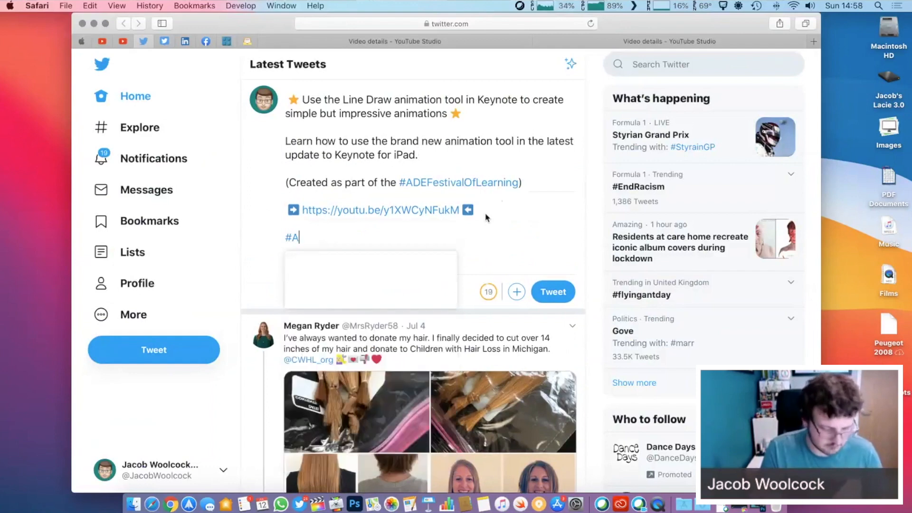
type("ppleED")
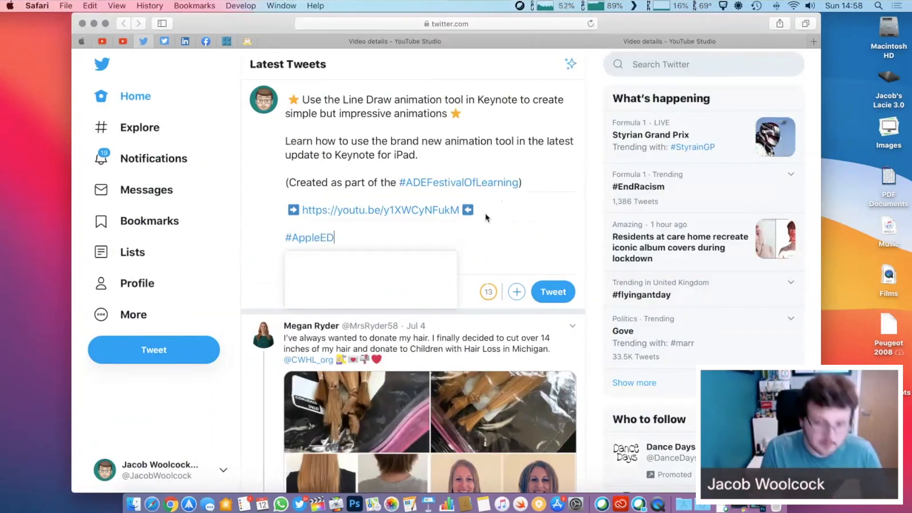
type("Uchat")
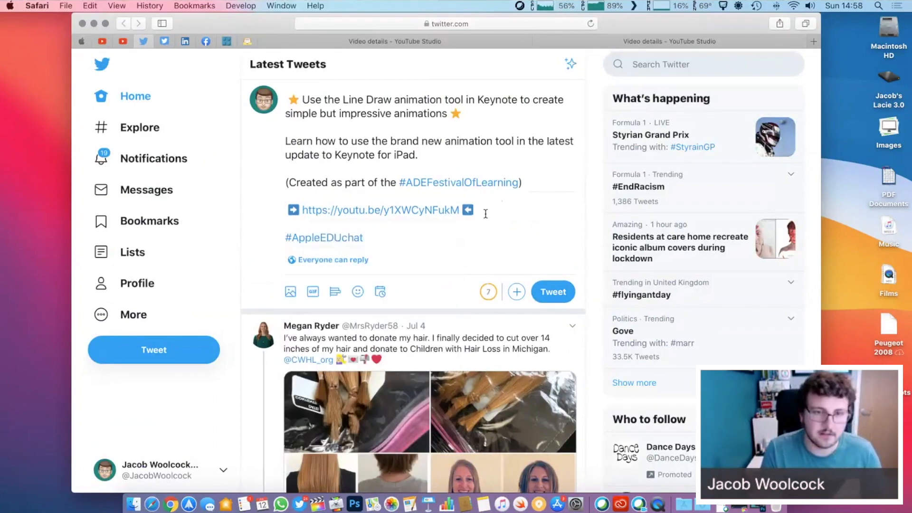
type(" #")
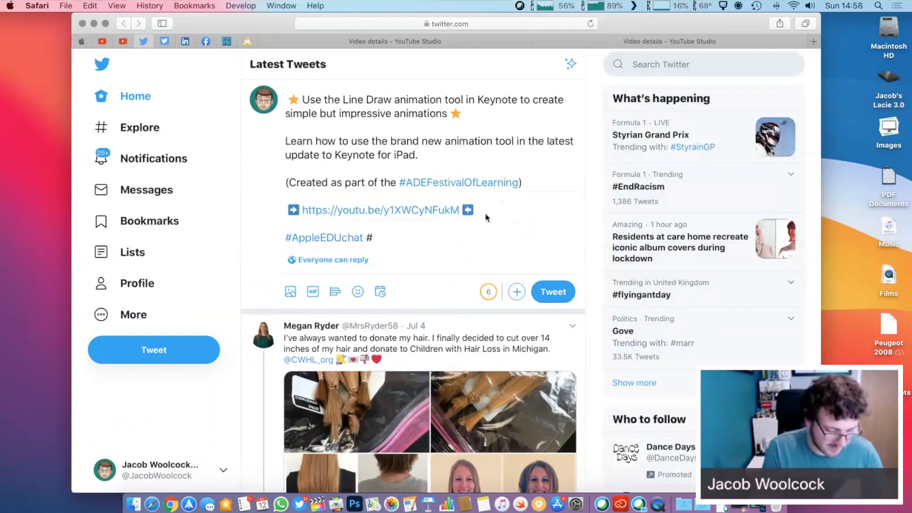
type("EdTech")
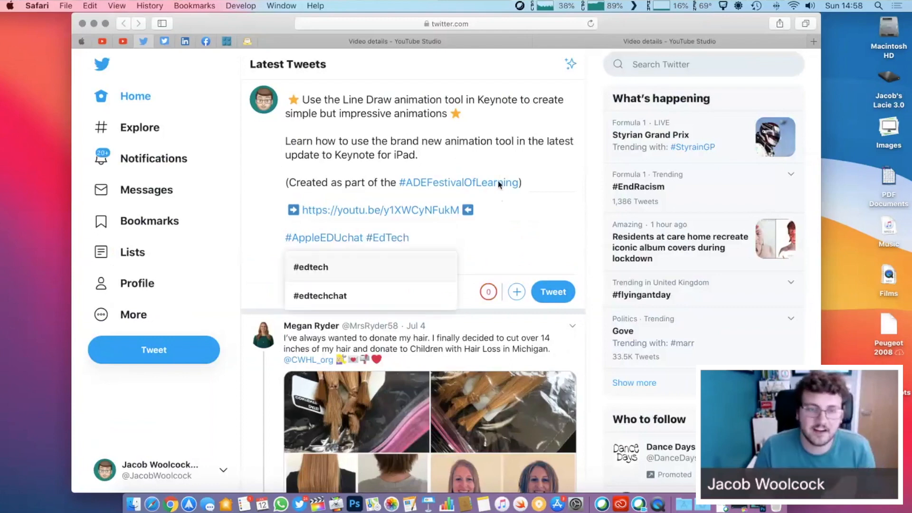
left_click(499, 184)
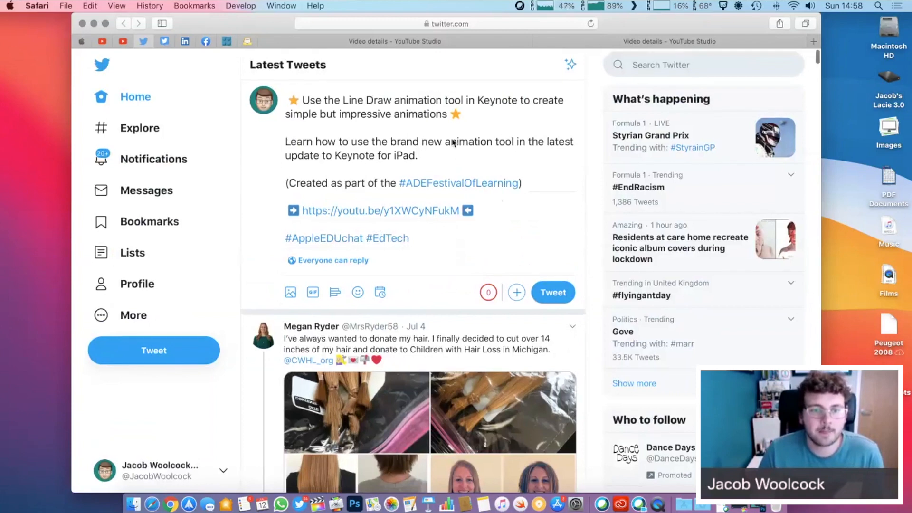
Attach the Keynote line drawn animation thumbnail JPG from the Downloads folder and post the tweet
left_click(291, 292)
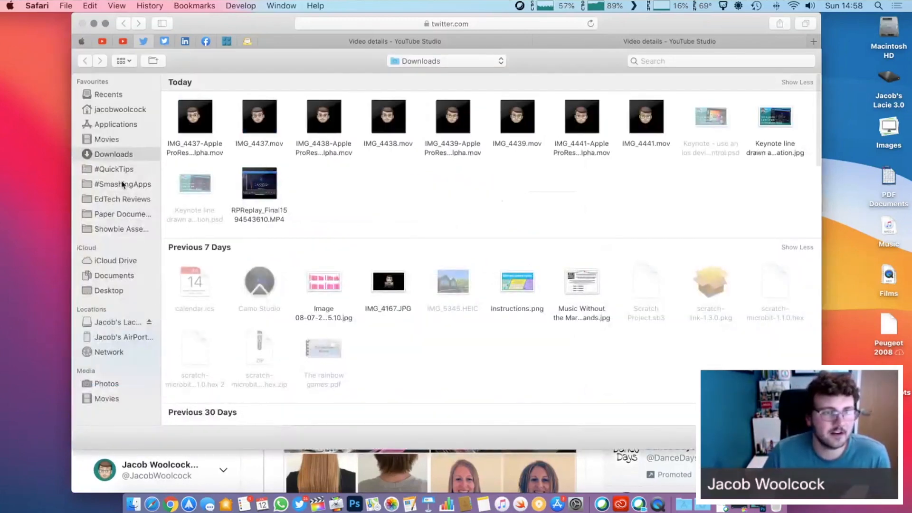
left_click(771, 131)
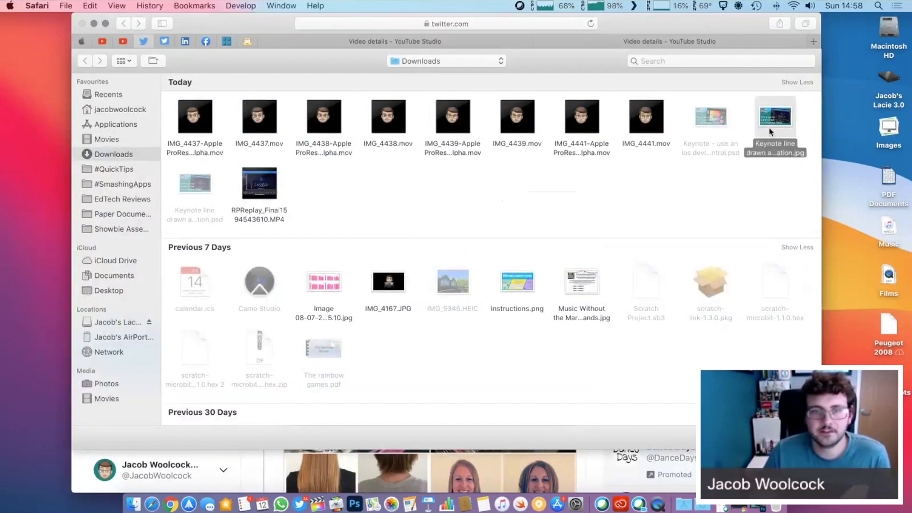
double_click(771, 132)
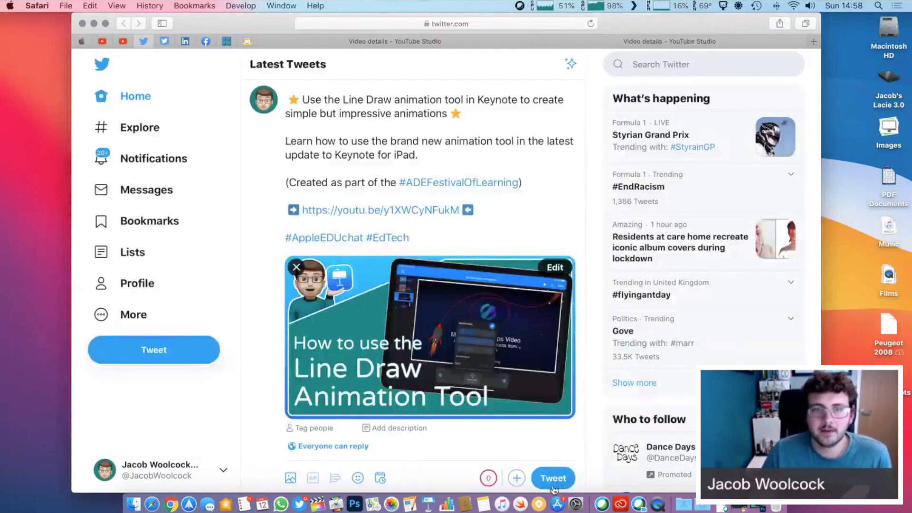
left_click(553, 478)
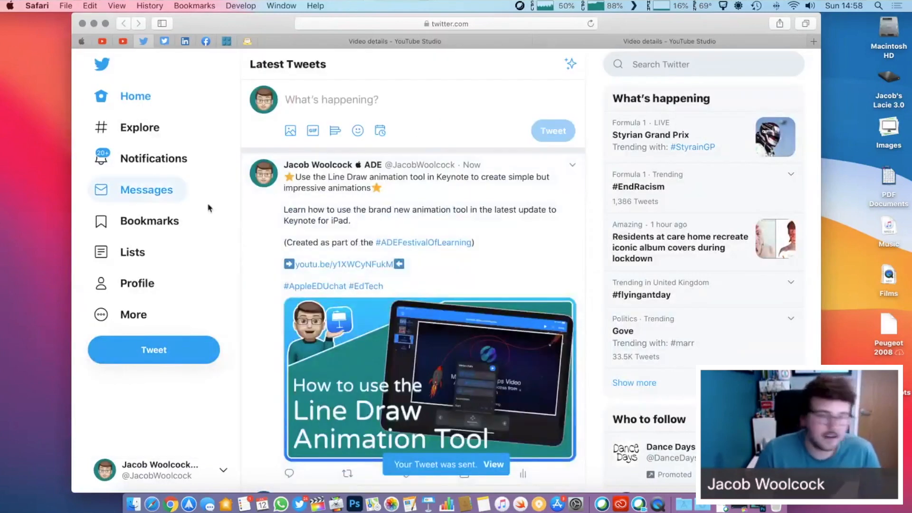